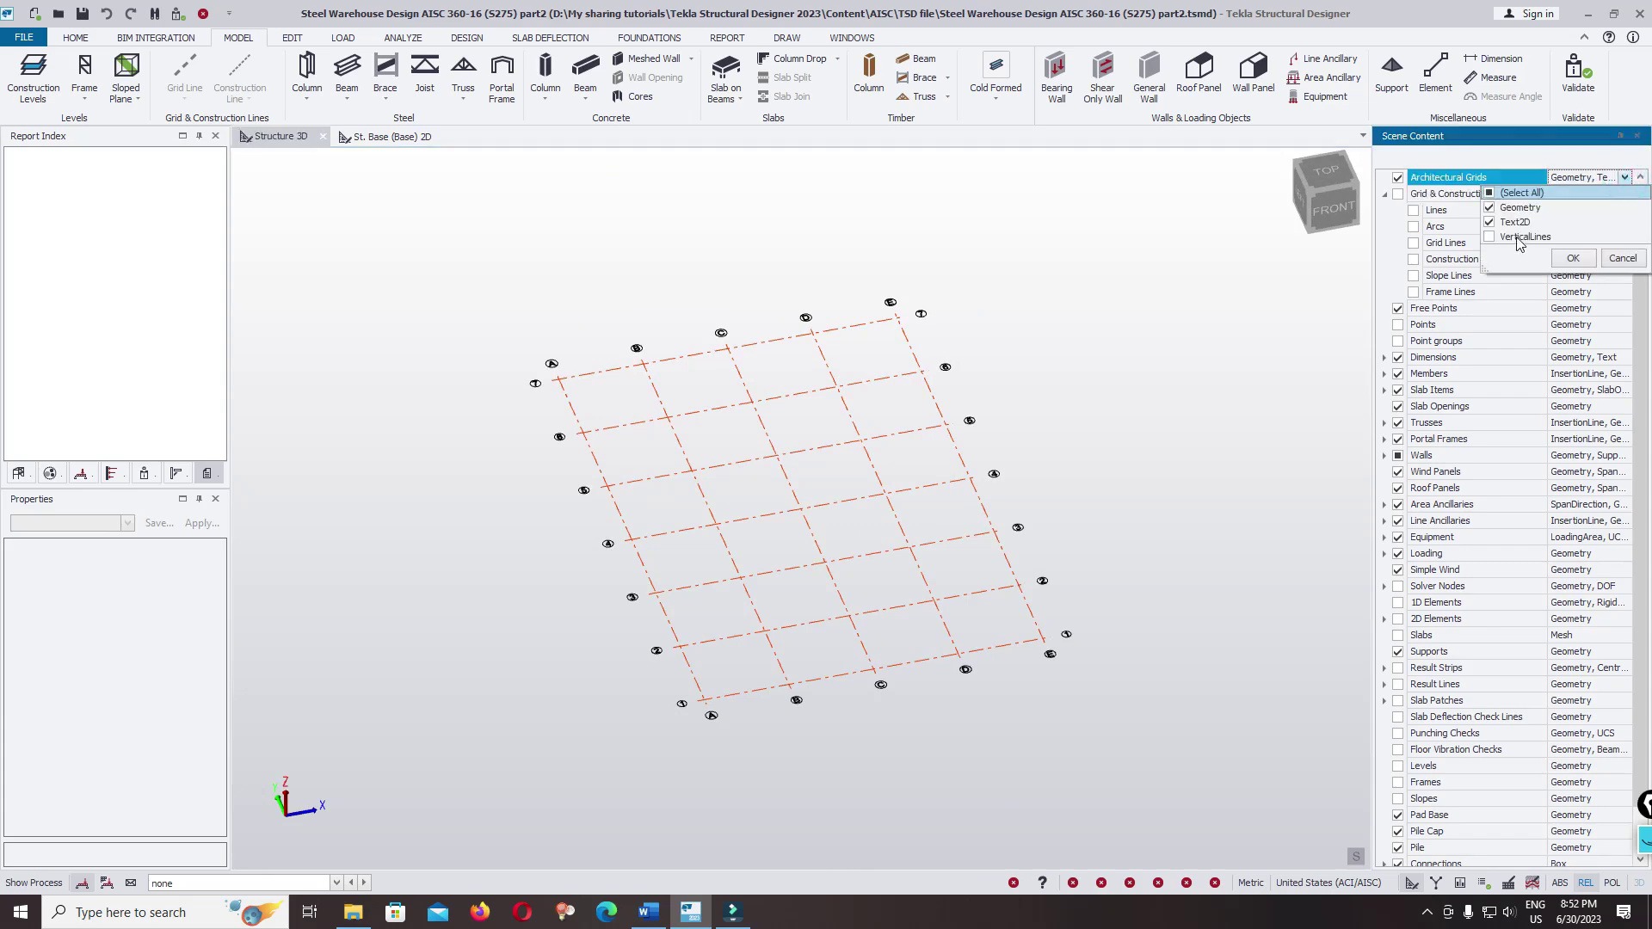
- Accept the Scene Content grid filter and show the model's Structure tree
{"action": "left_click", "coordinate": [1570, 259]}
{"action": "middle_click_drag", "start_coordinate": [1076, 275], "coordinate": [522, 301]}
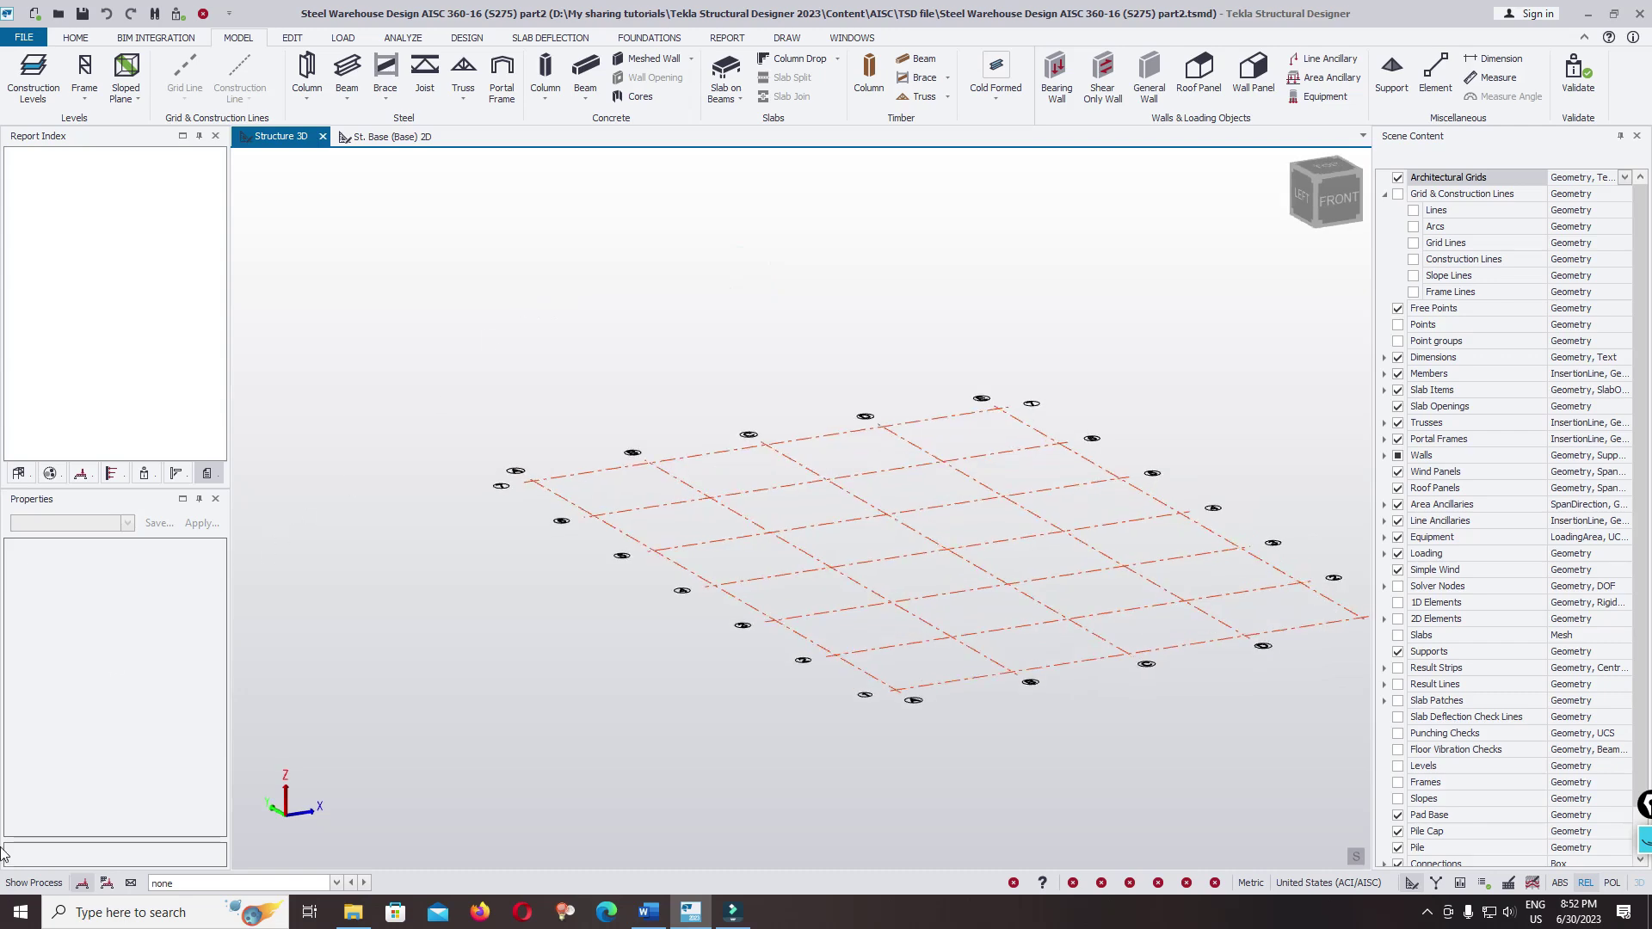
{"action": "left_click", "coordinate": [18, 473]}
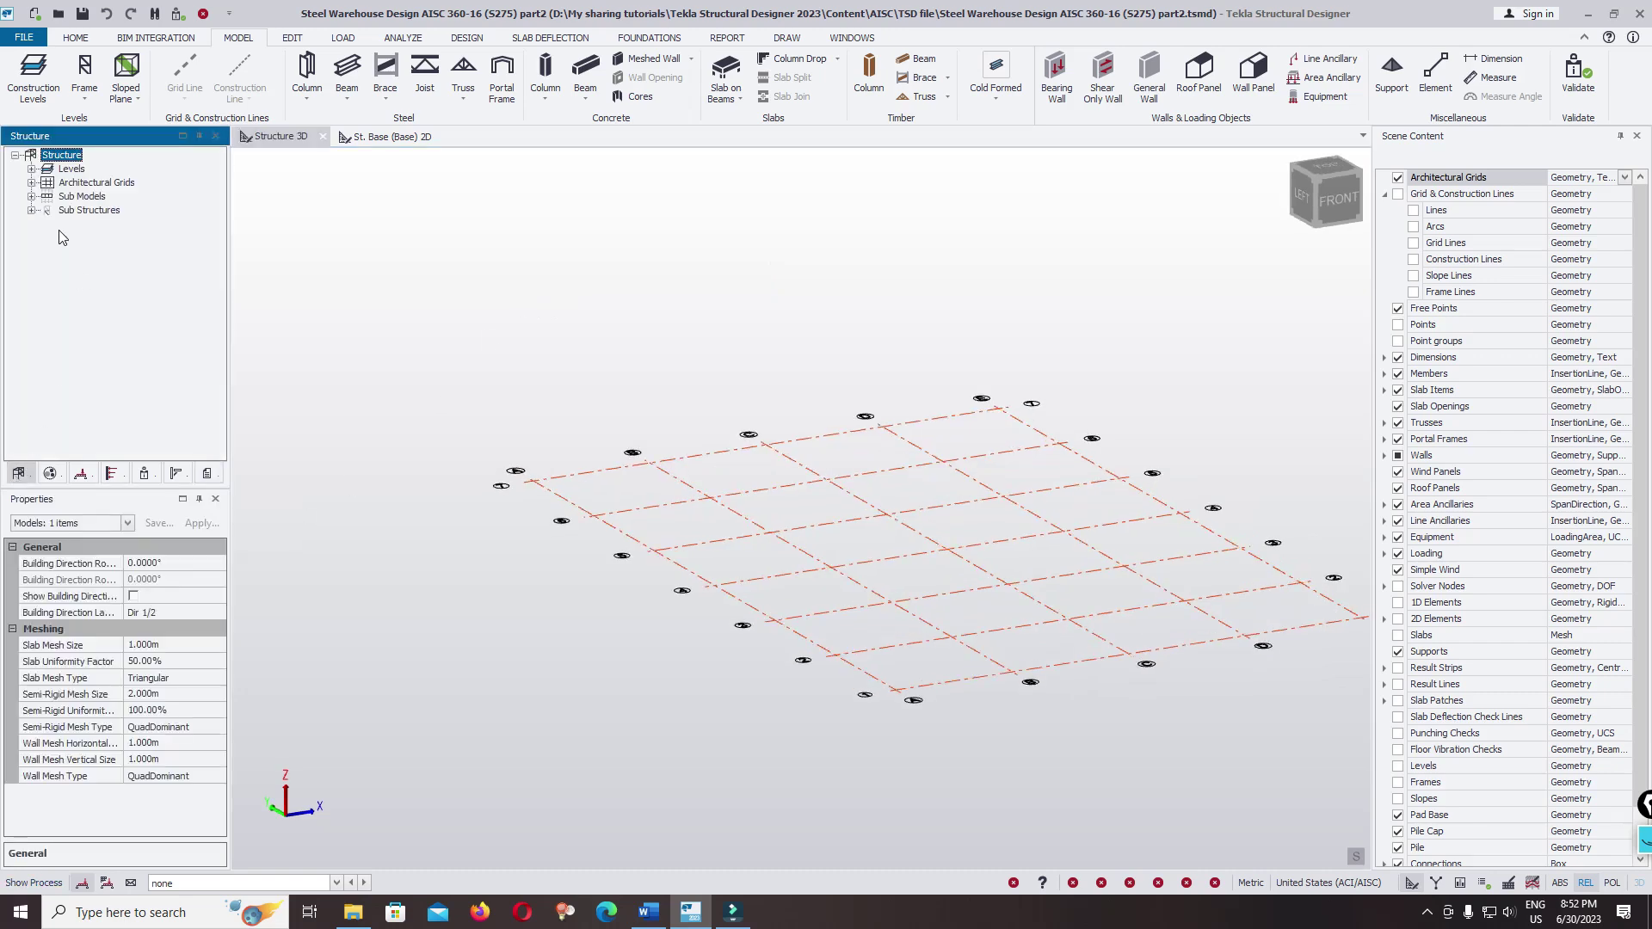
{"action": "scroll", "coordinate": [485, 275], "scroll_direction": "down", "scroll_amount": 1}
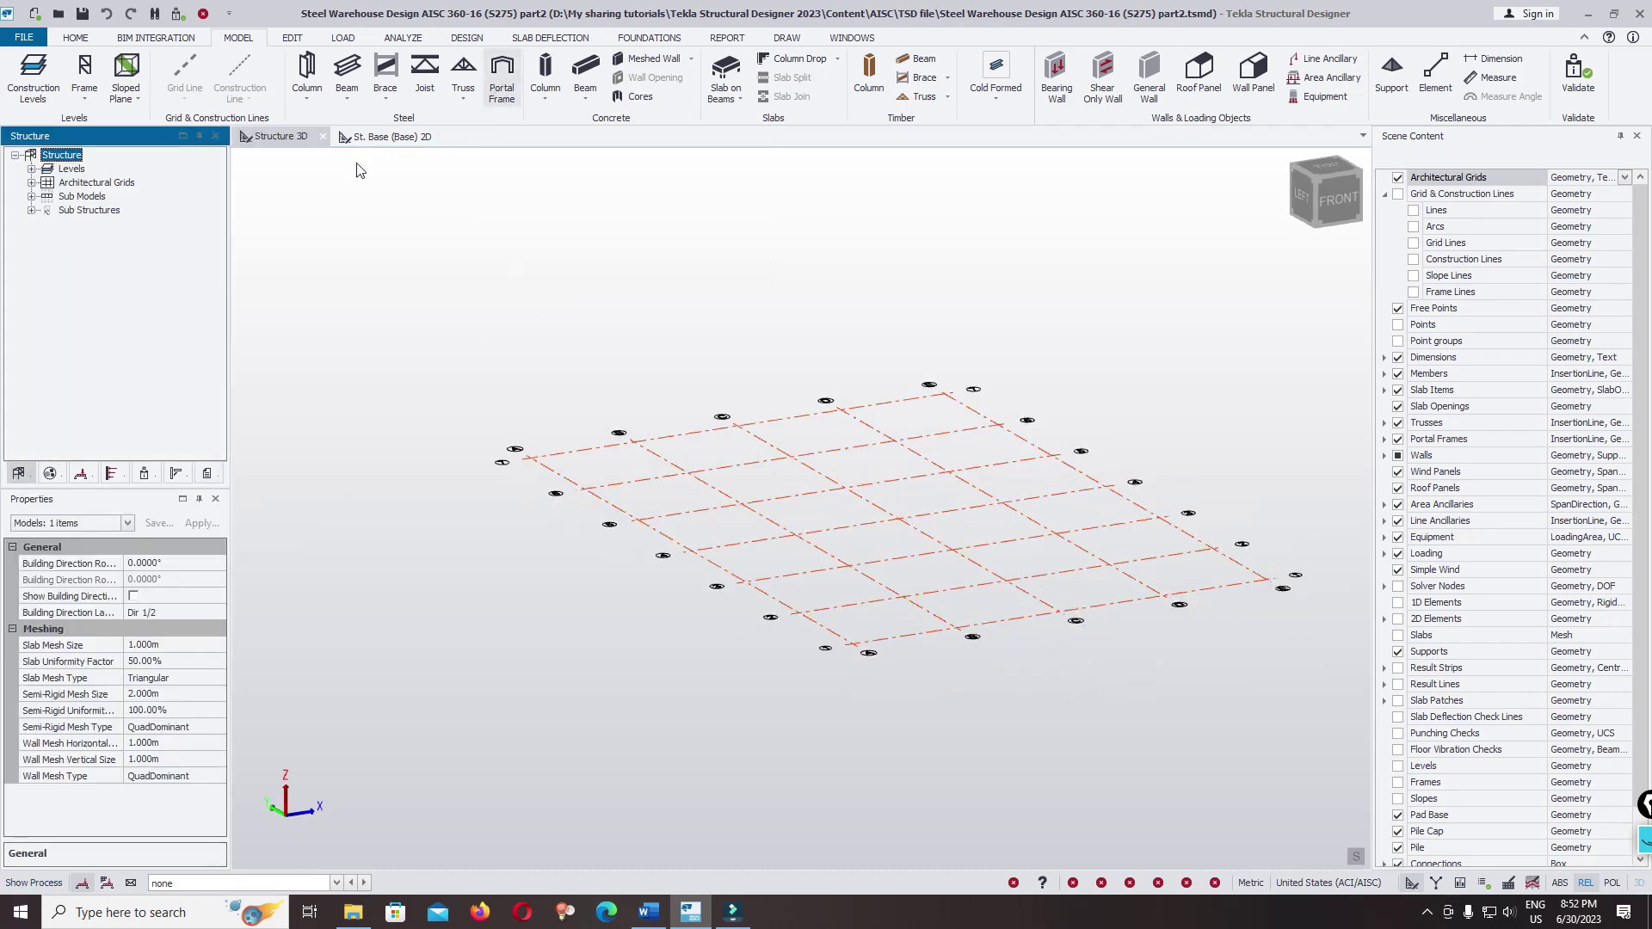
{"action": "middle_click_drag", "start_coordinate": [949, 618], "coordinate": [925, 585]}
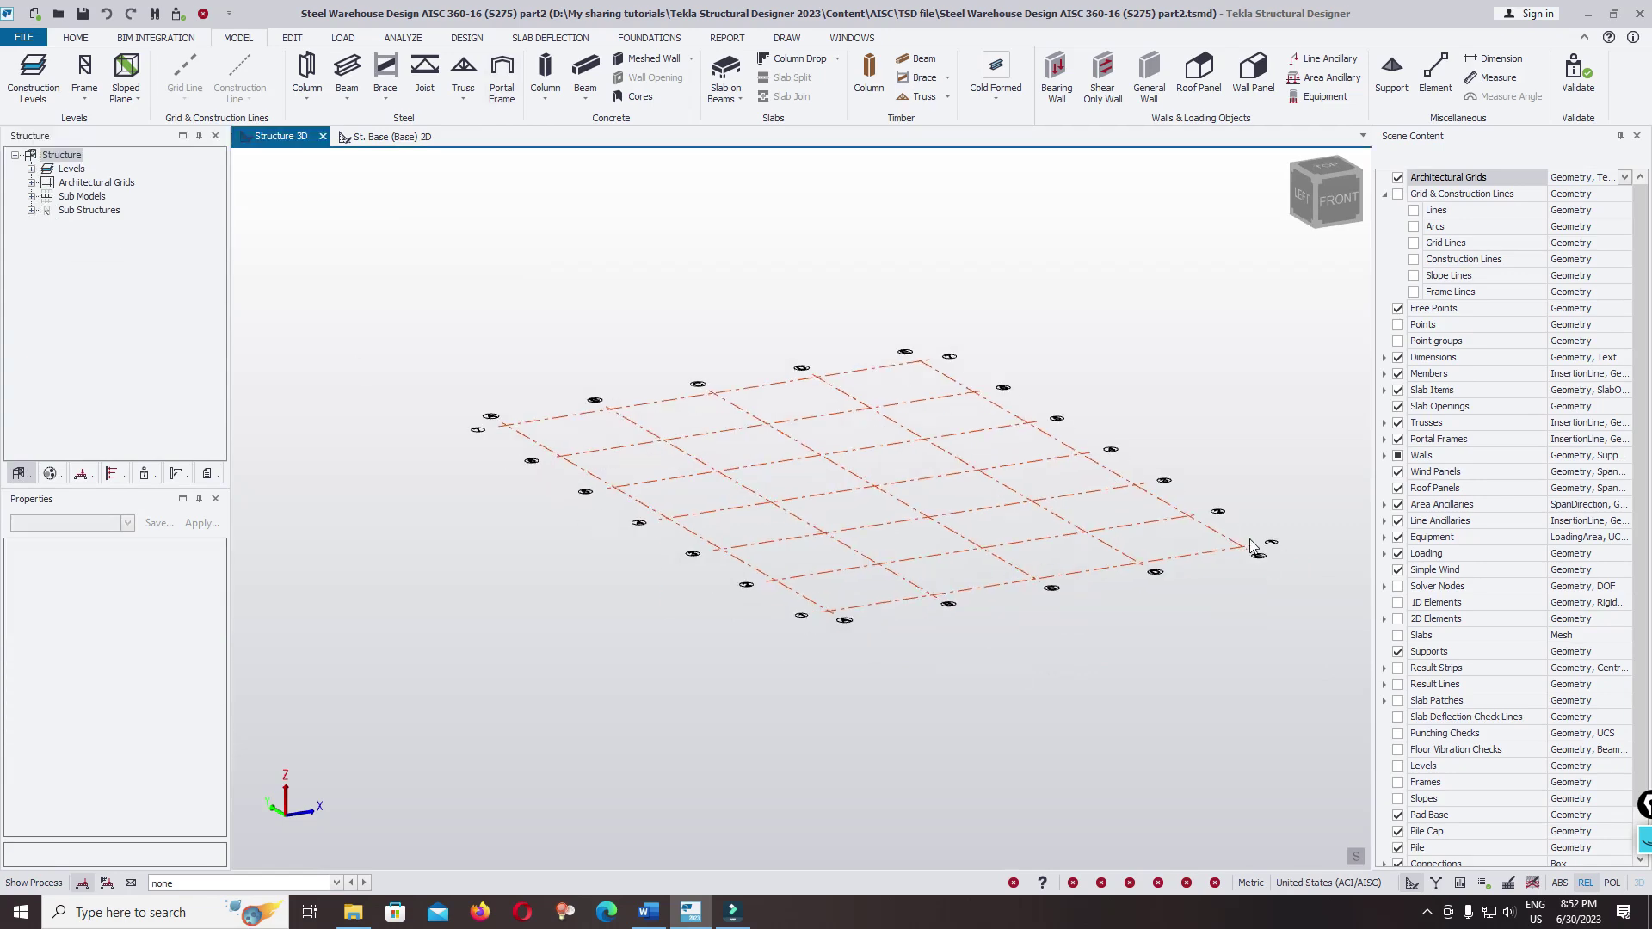
- Expand Levels and open St. Base (Base) as a 2D plan view
{"action": "left_click", "coordinate": [31, 170]}
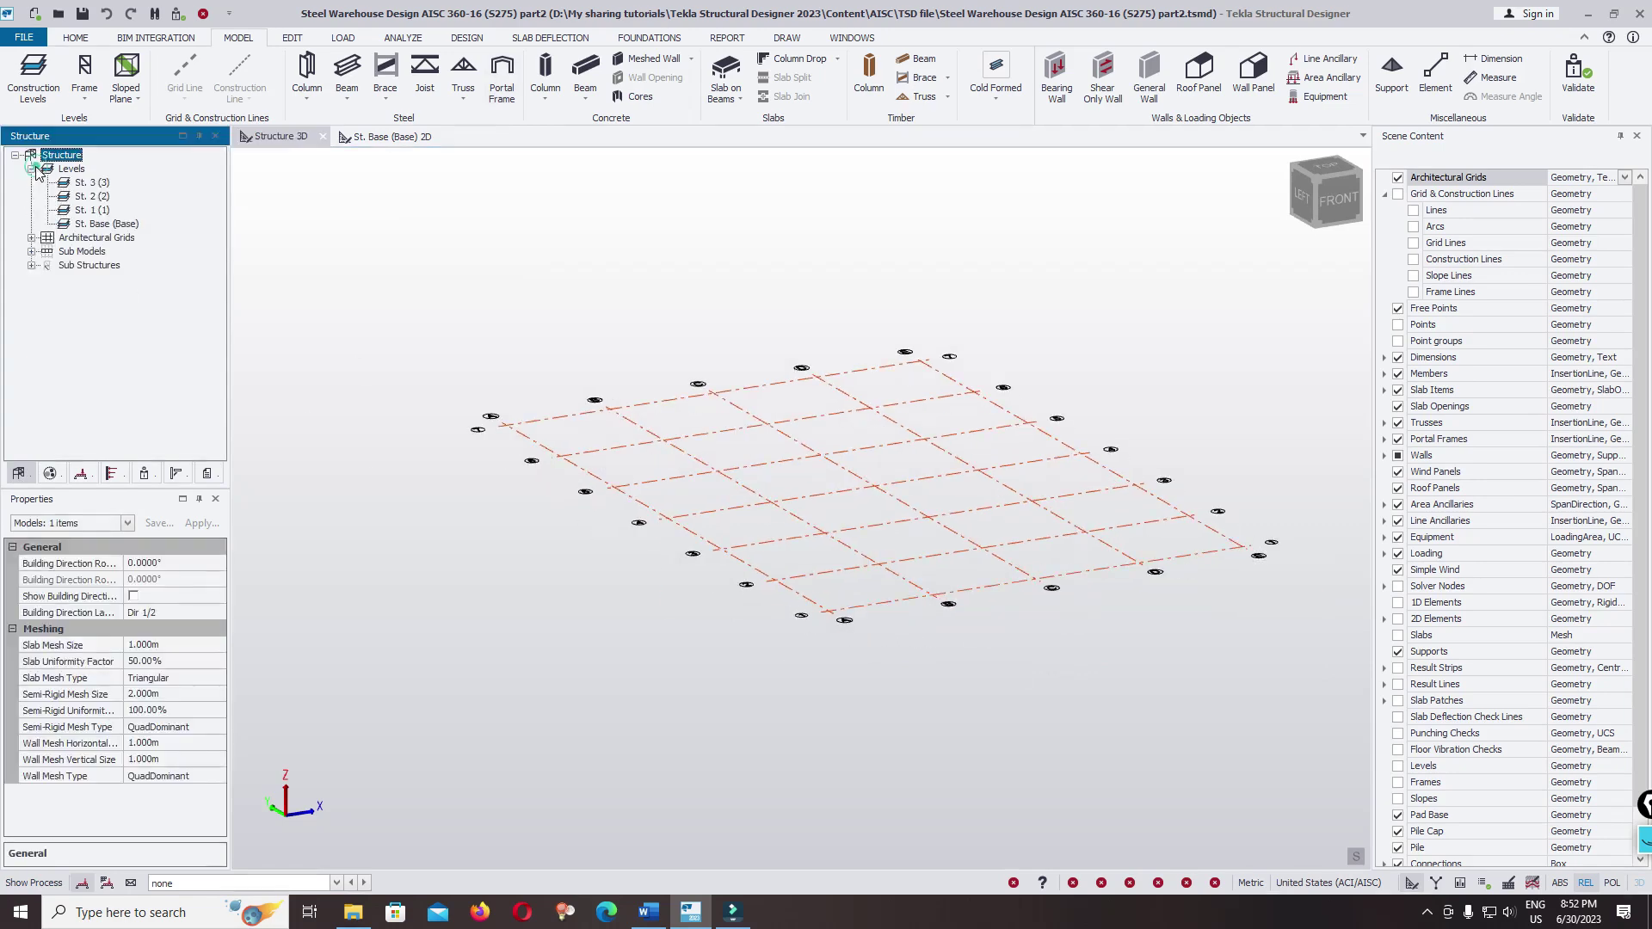
{"action": "left_click", "coordinate": [117, 225]}
{"action": "left_click", "coordinate": [104, 225]}
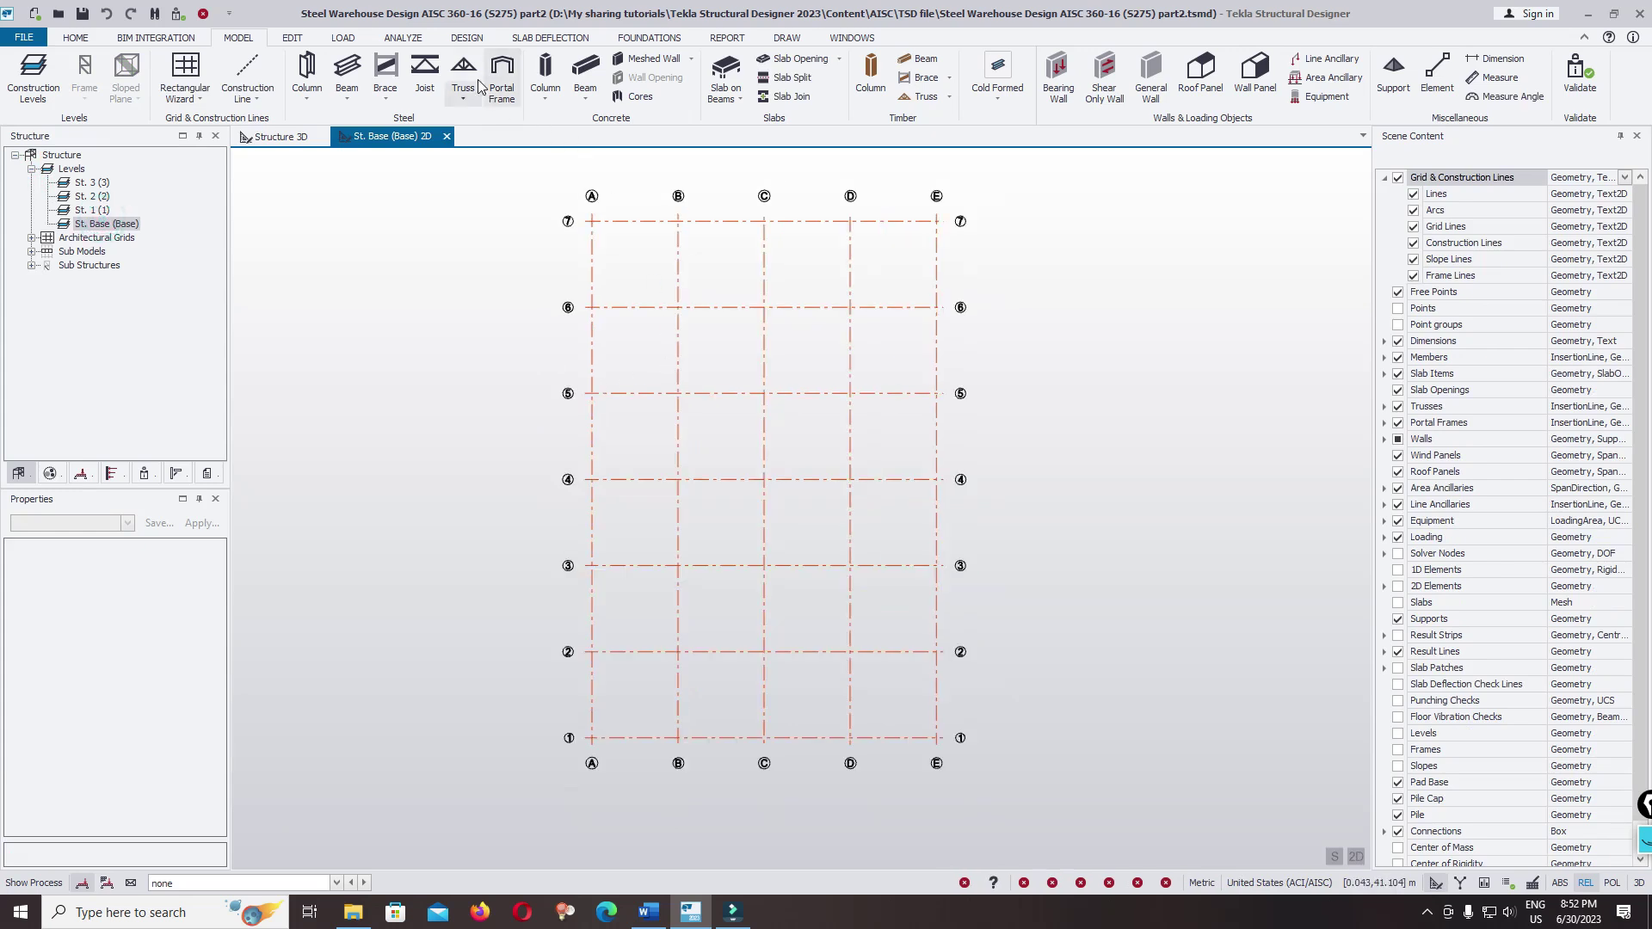
- Lay out a single 24 m portal frame span along grid line 1 from A-1 to E-1
{"action": "left_click", "coordinate": [501, 79]}
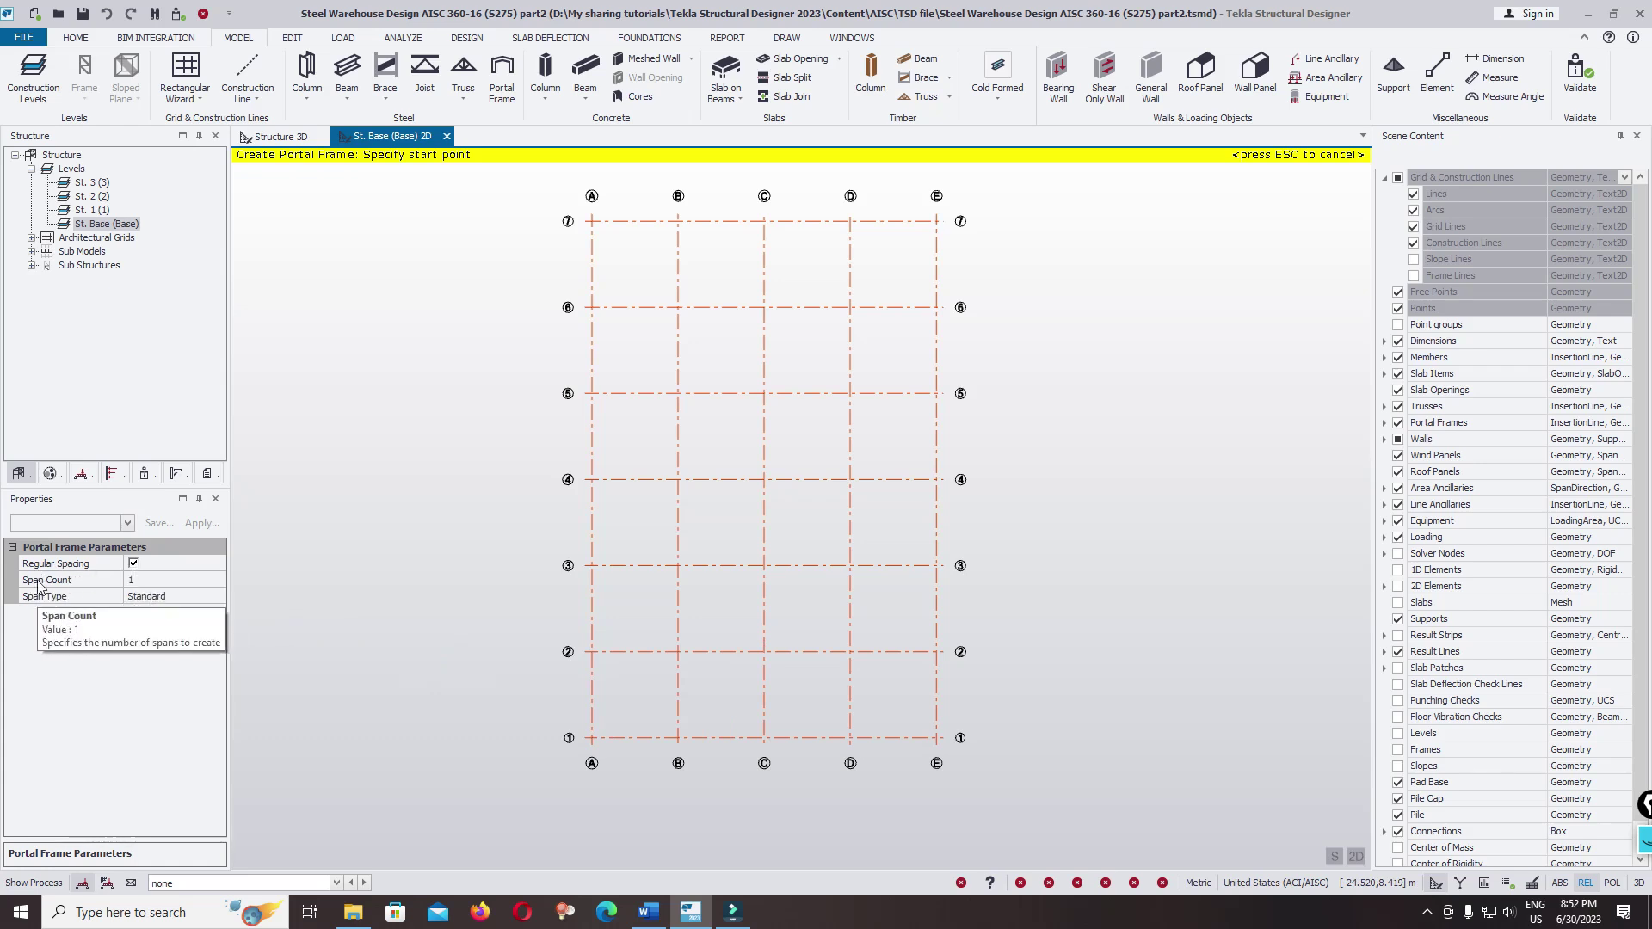
{"action": "left_click", "coordinate": [588, 738]}
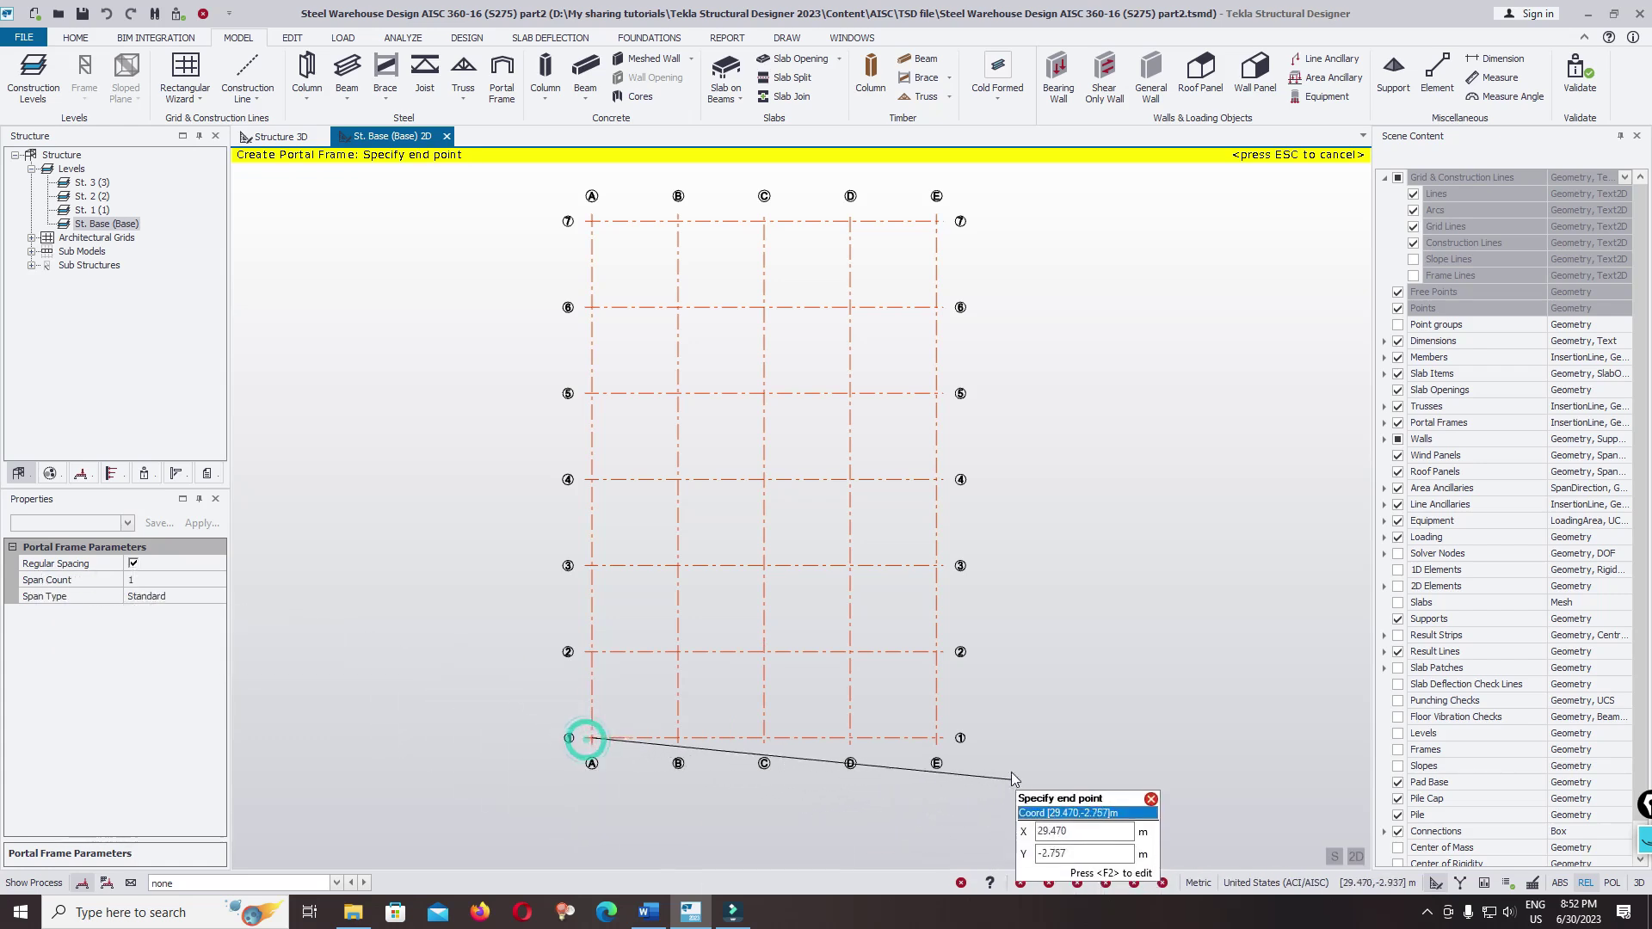
{"action": "left_click", "coordinate": [935, 757]}
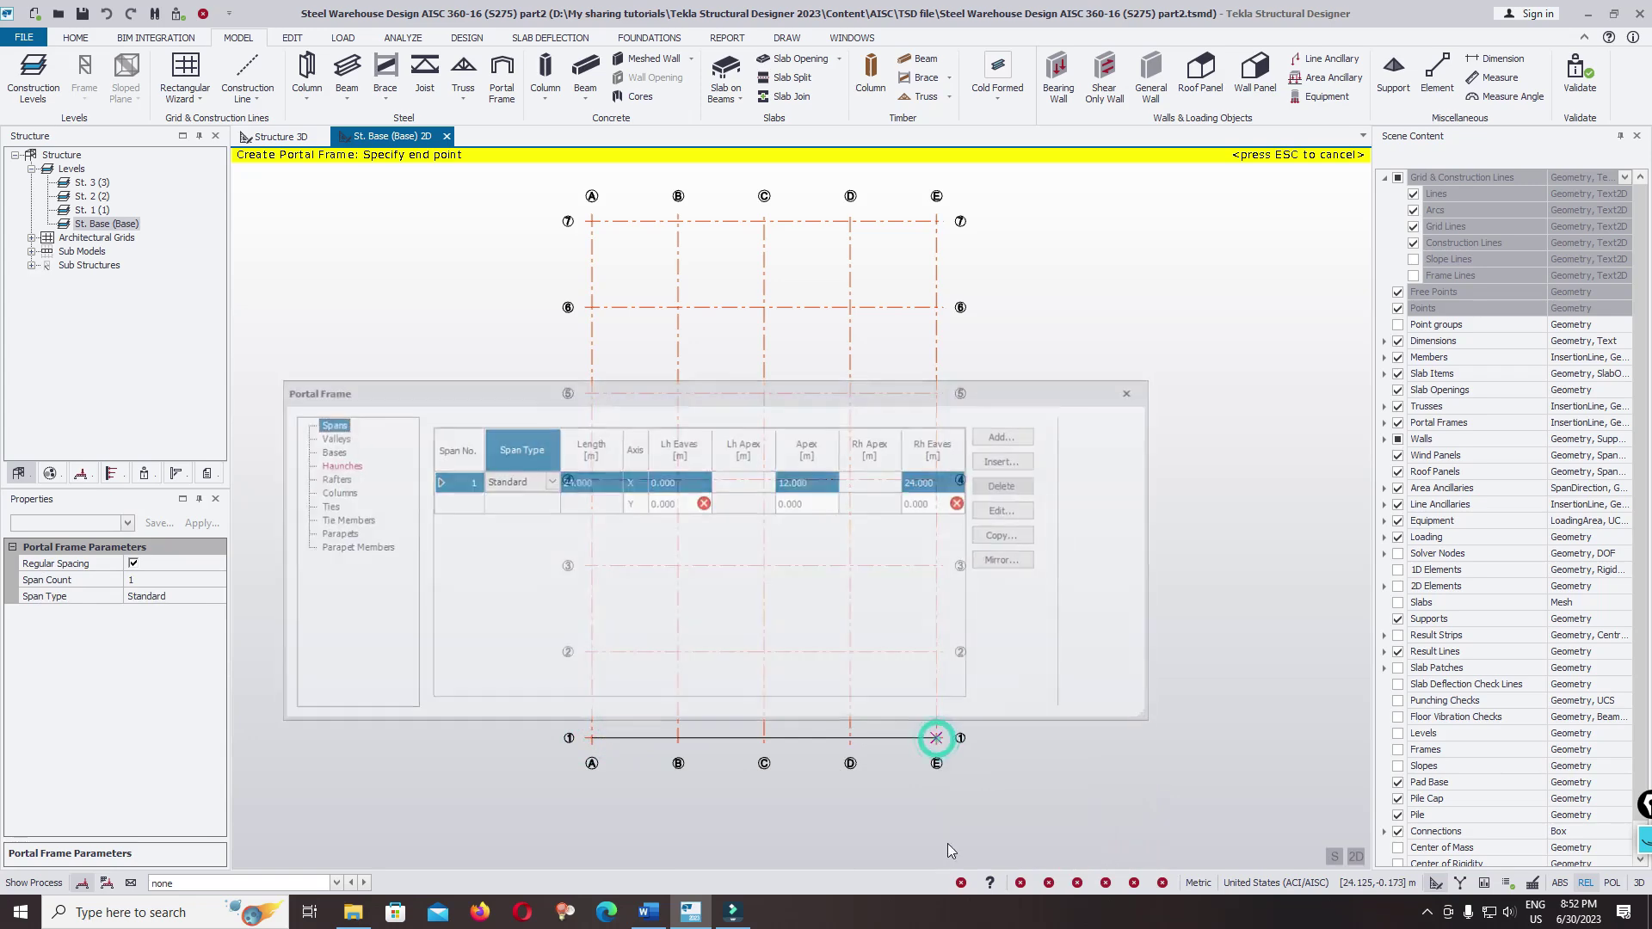
{"action": "left_click_drag", "start_coordinate": [703, 401], "coordinate": [1073, 177]}
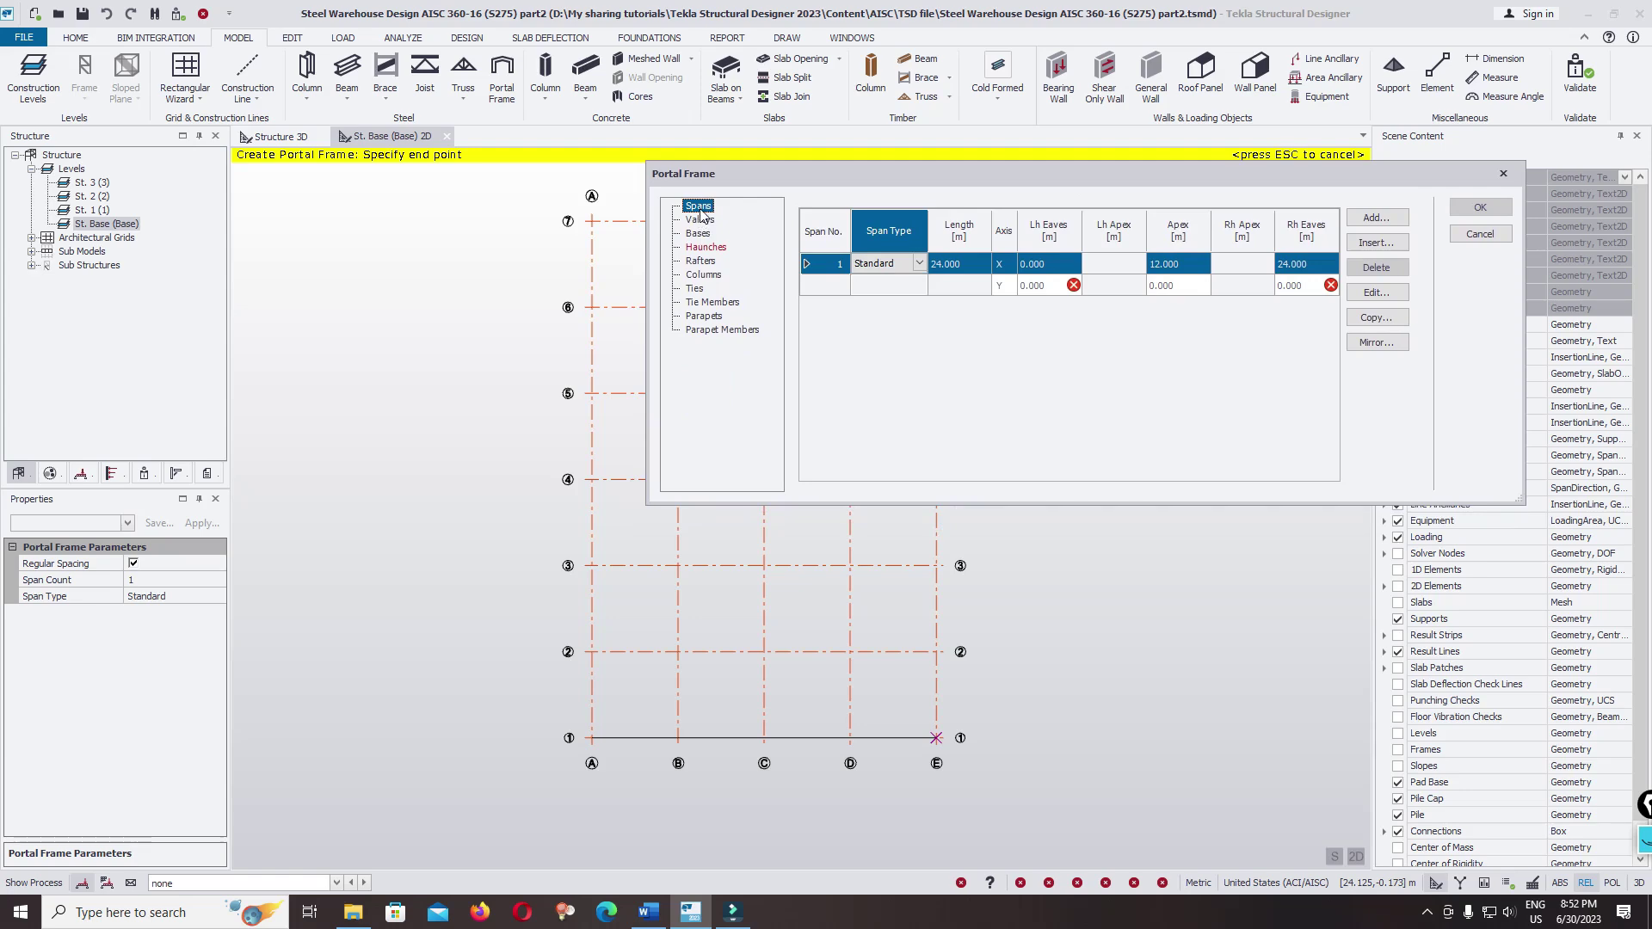
- Set span 1's left eaves level to 8 m with apex by rise, checking the Word reference elevation
{"action": "left_click", "coordinate": [1376, 293]}
{"action": "left_click_drag", "start_coordinate": [842, 306], "coordinate": [1018, 199]}
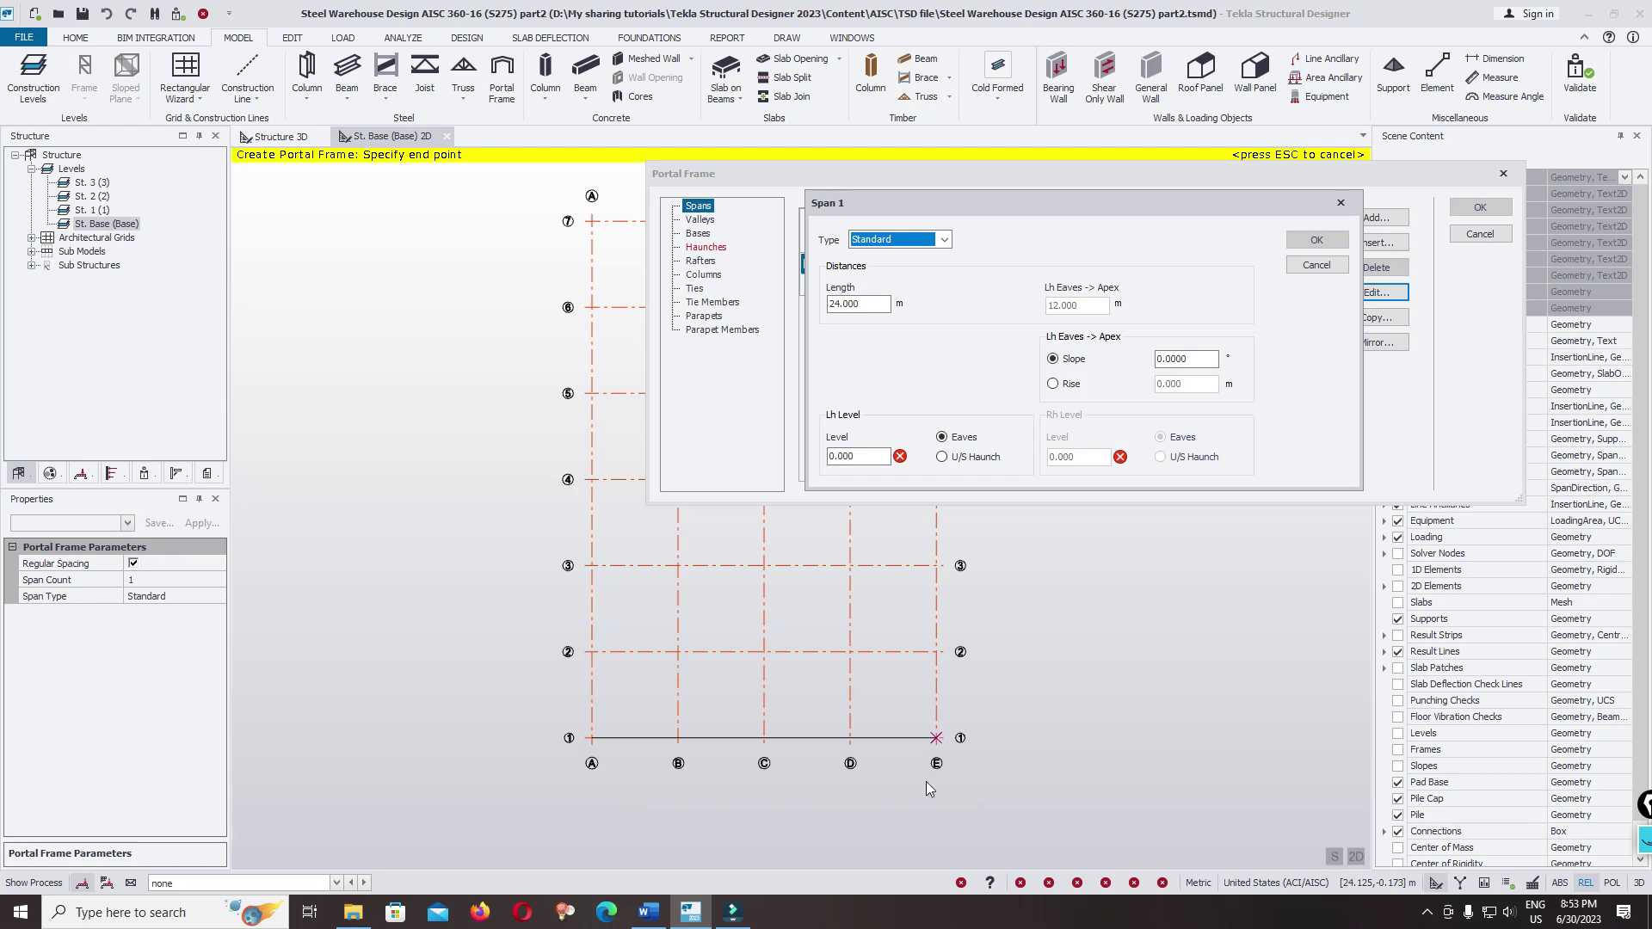
{"action": "left_click", "coordinate": [868, 456]}
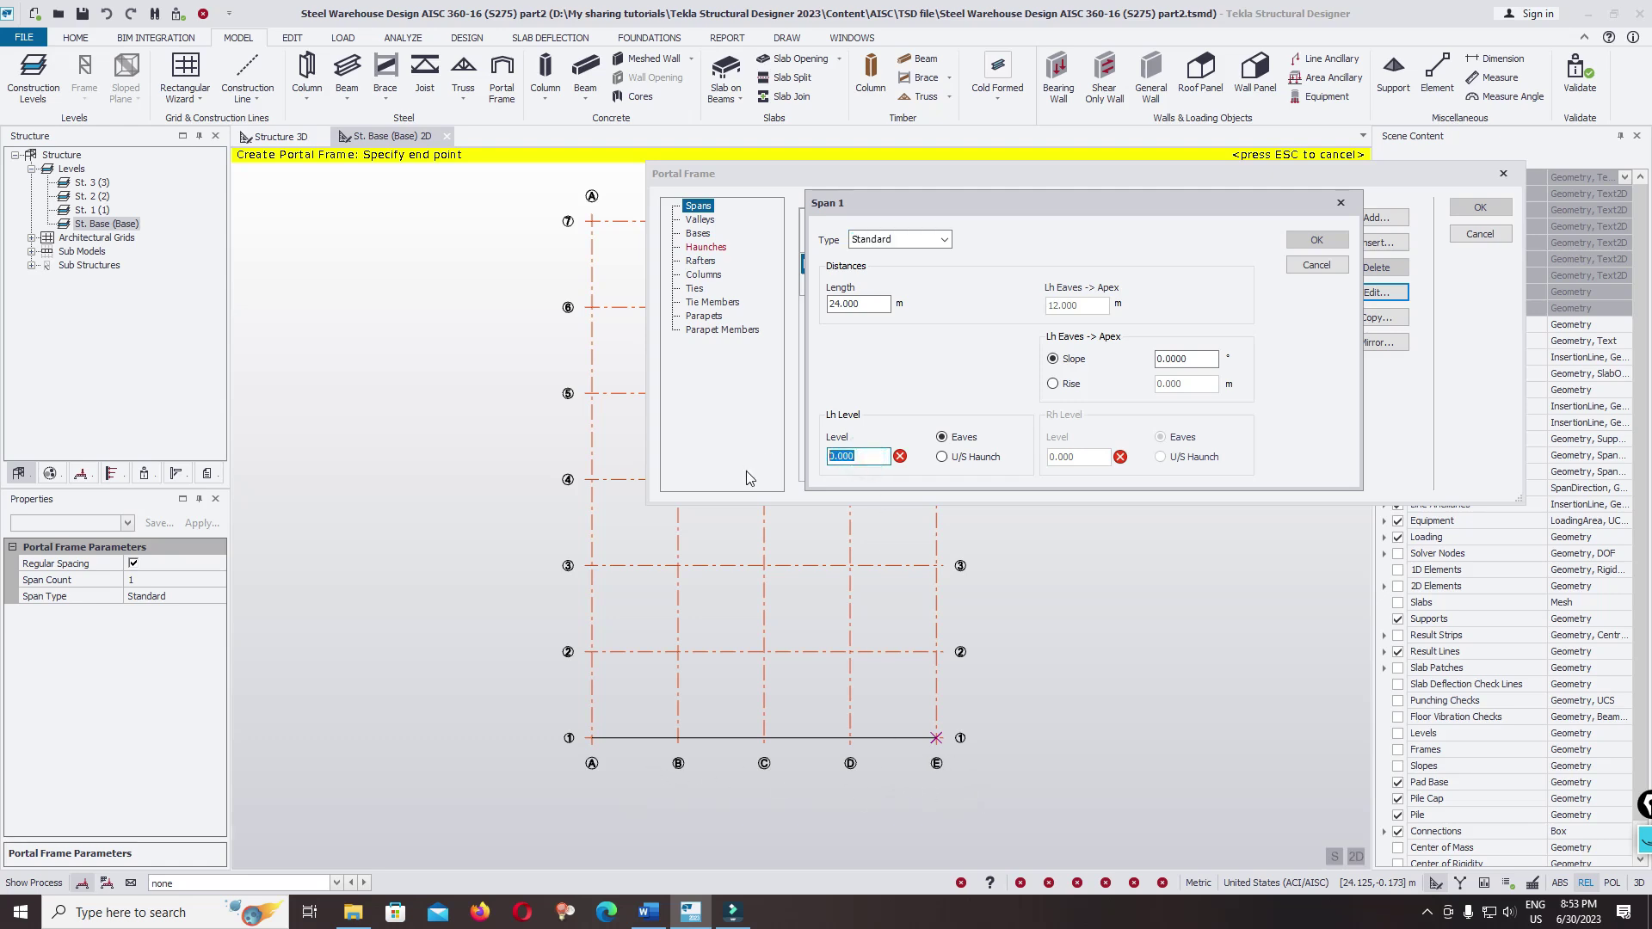
{"action": "type", "text": "8"}
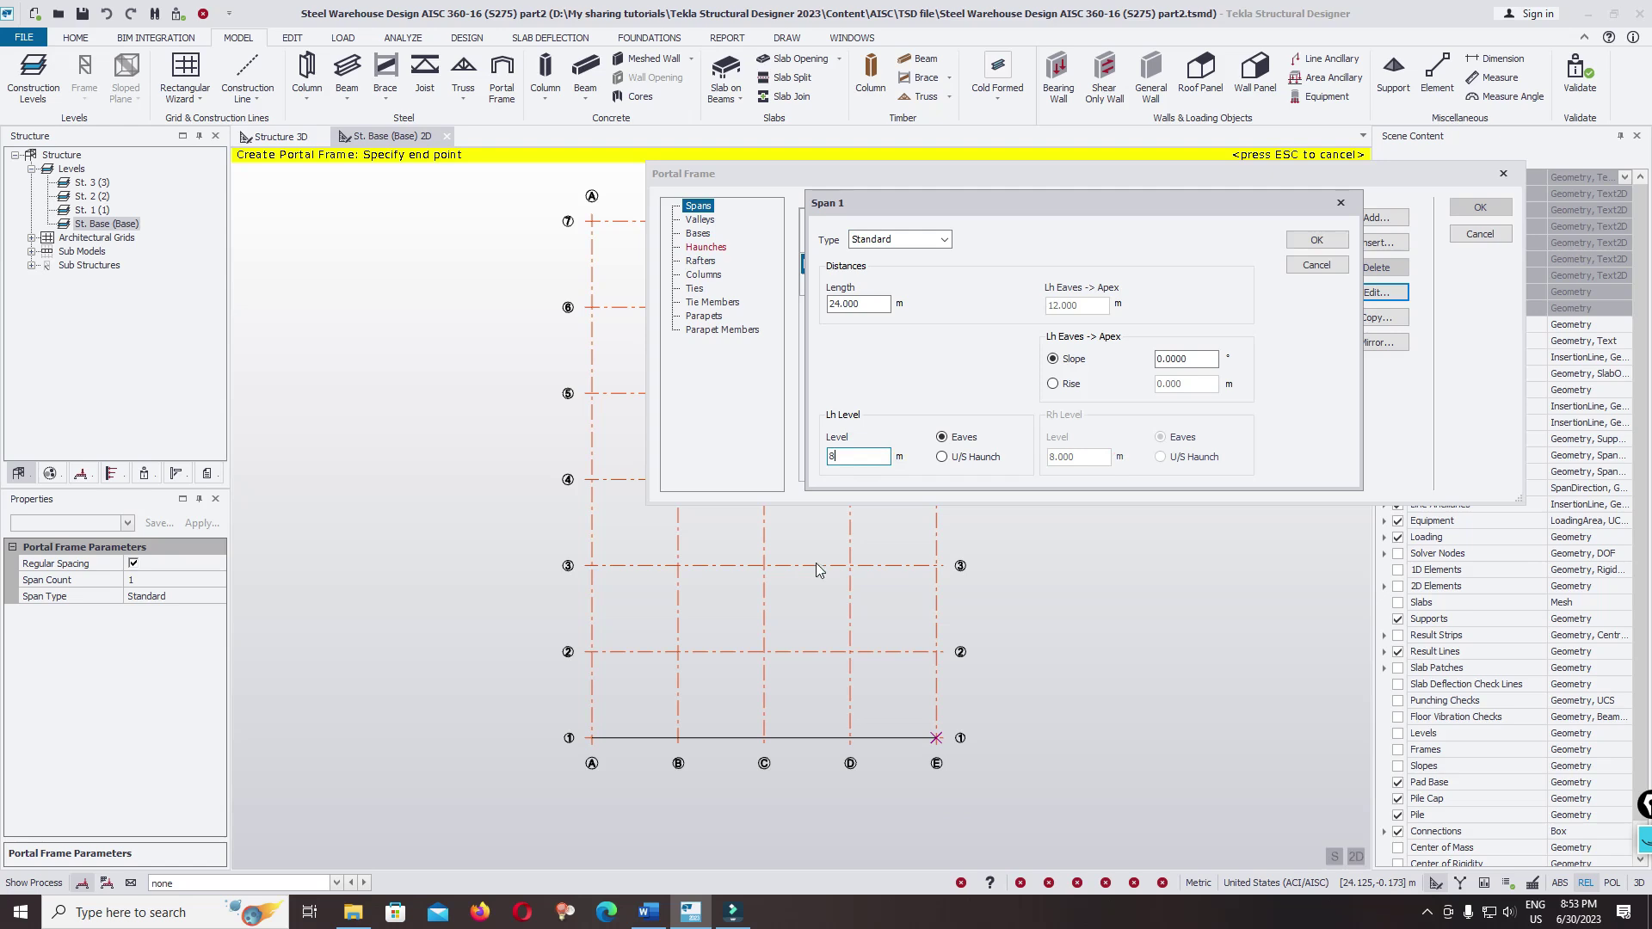
{"action": "left_click", "coordinate": [1061, 383]}
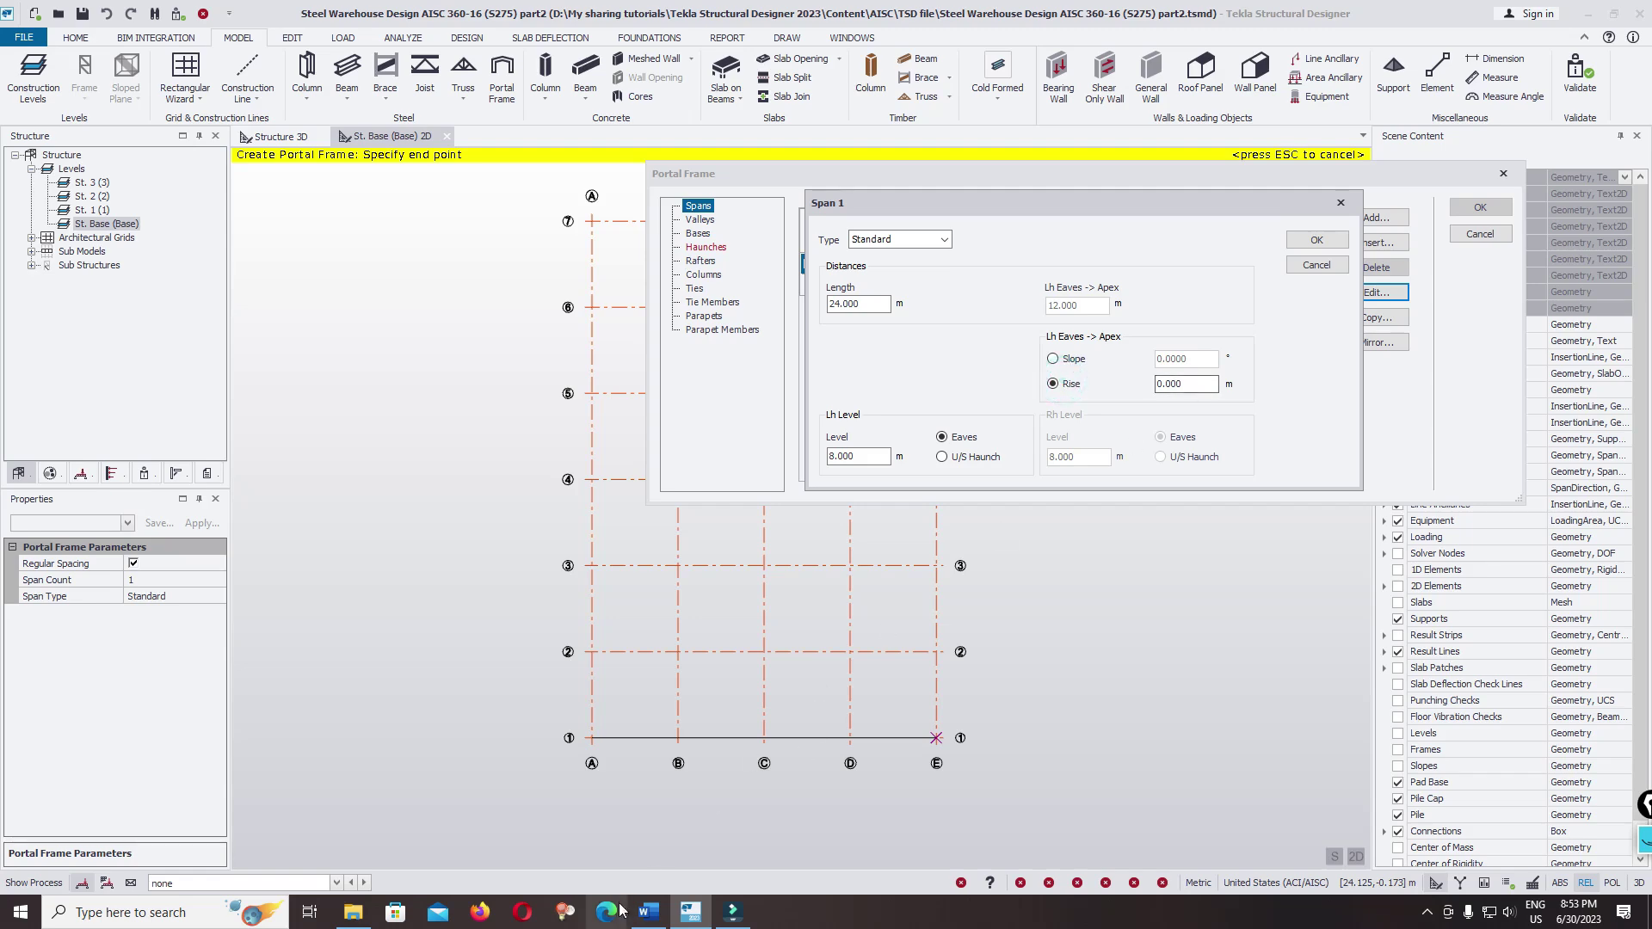
{"action": "left_click", "coordinate": [641, 917]}
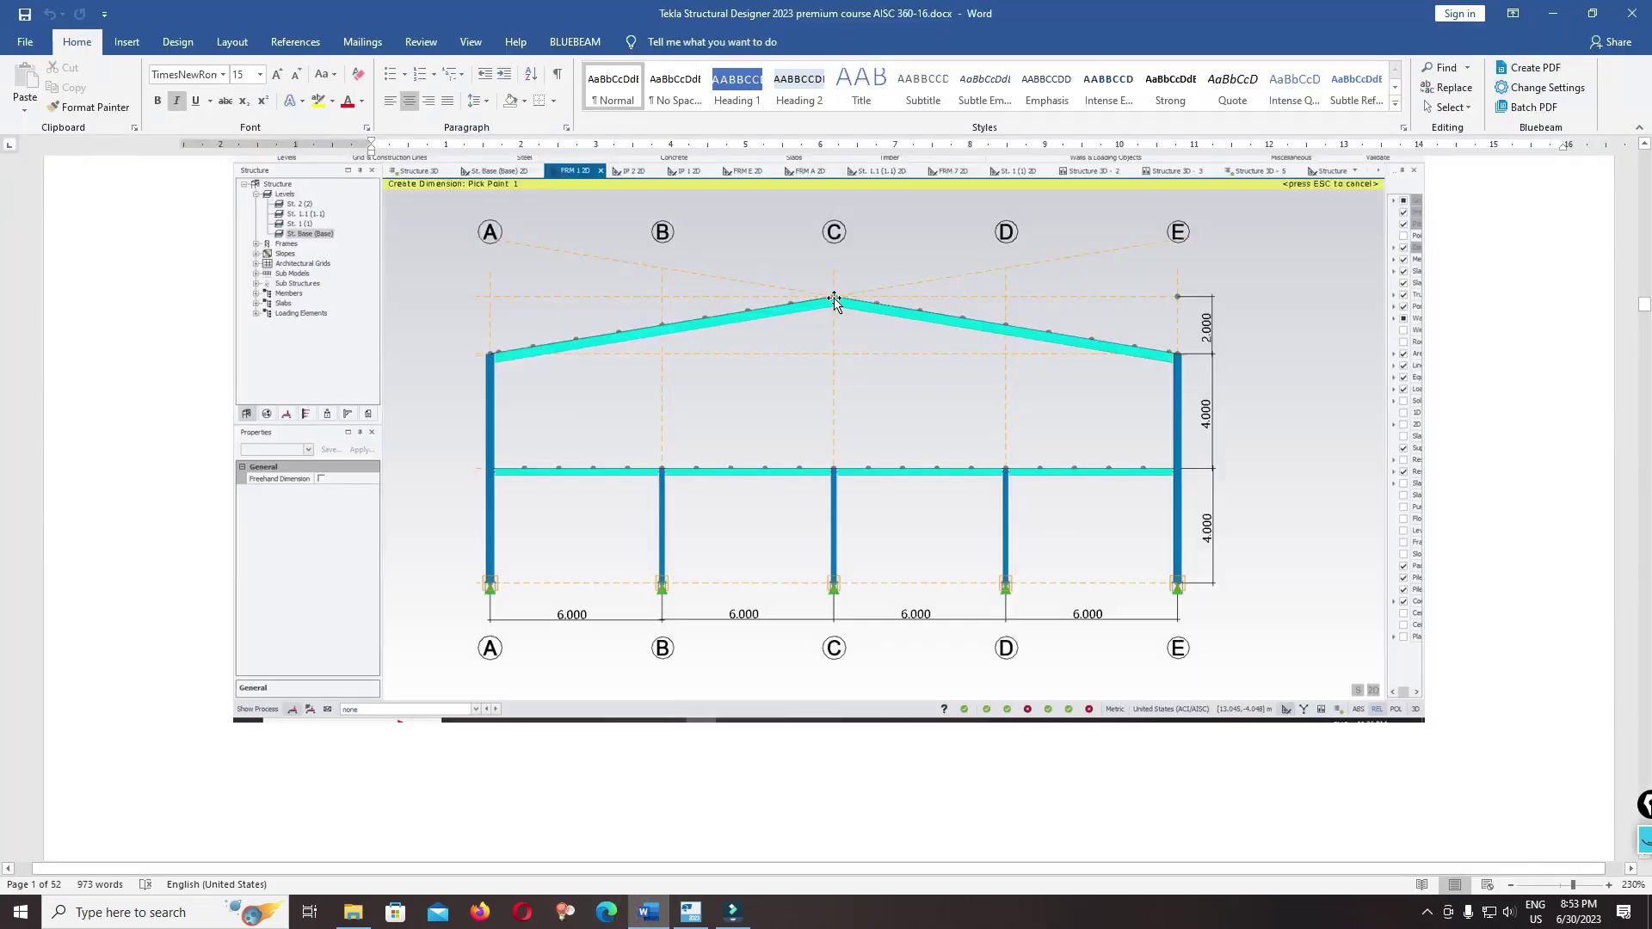
{"action": "left_click", "coordinate": [648, 912]}
- Give span 1 a 2 m rise to a 10 m apex and confirm the geometry
{"action": "type", "text": "2"}
{"action": "key", "text": "Tab"}
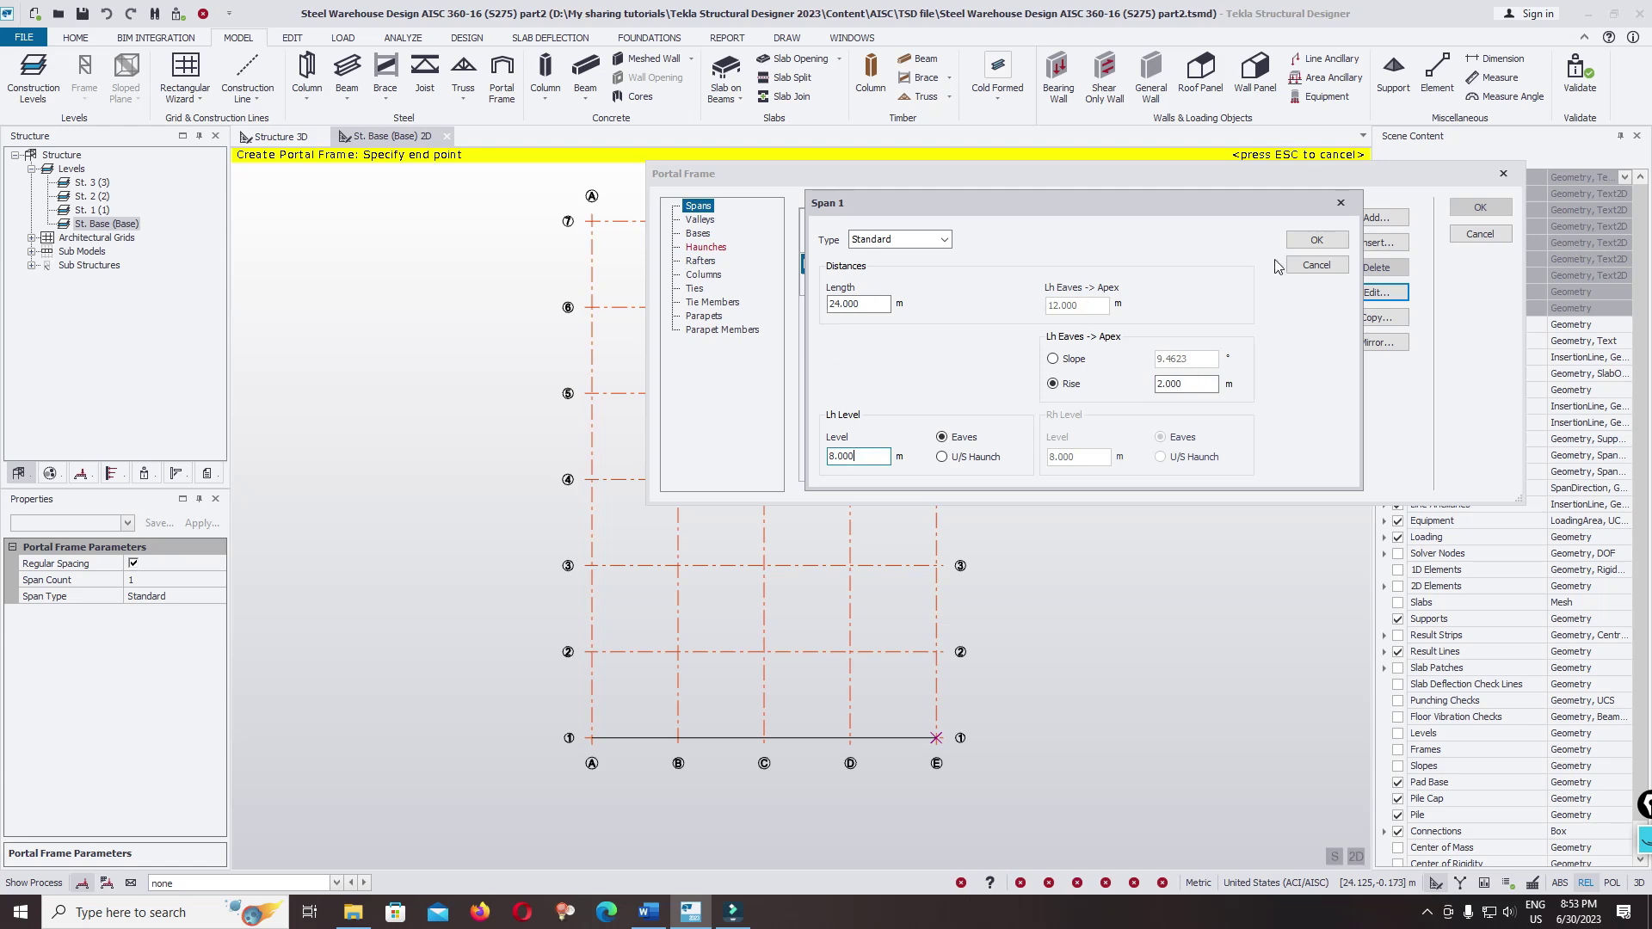
{"action": "left_click", "coordinate": [1310, 239]}
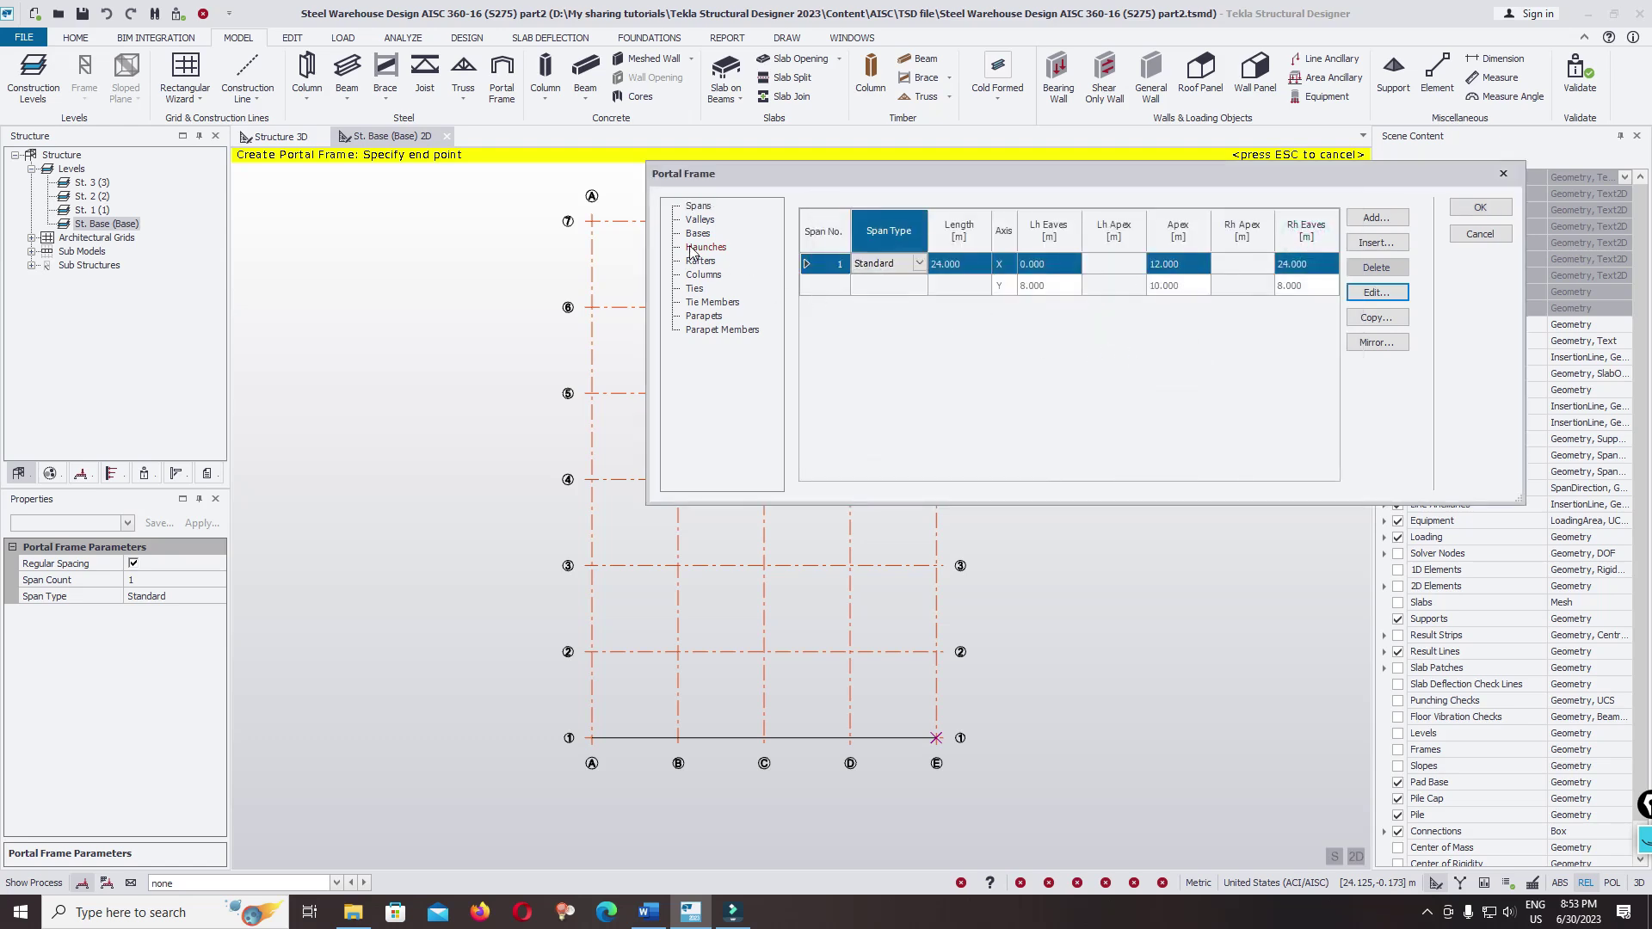
- Review the frame's valley, haunch and rafter settings
{"action": "left_click", "coordinate": [694, 221]}
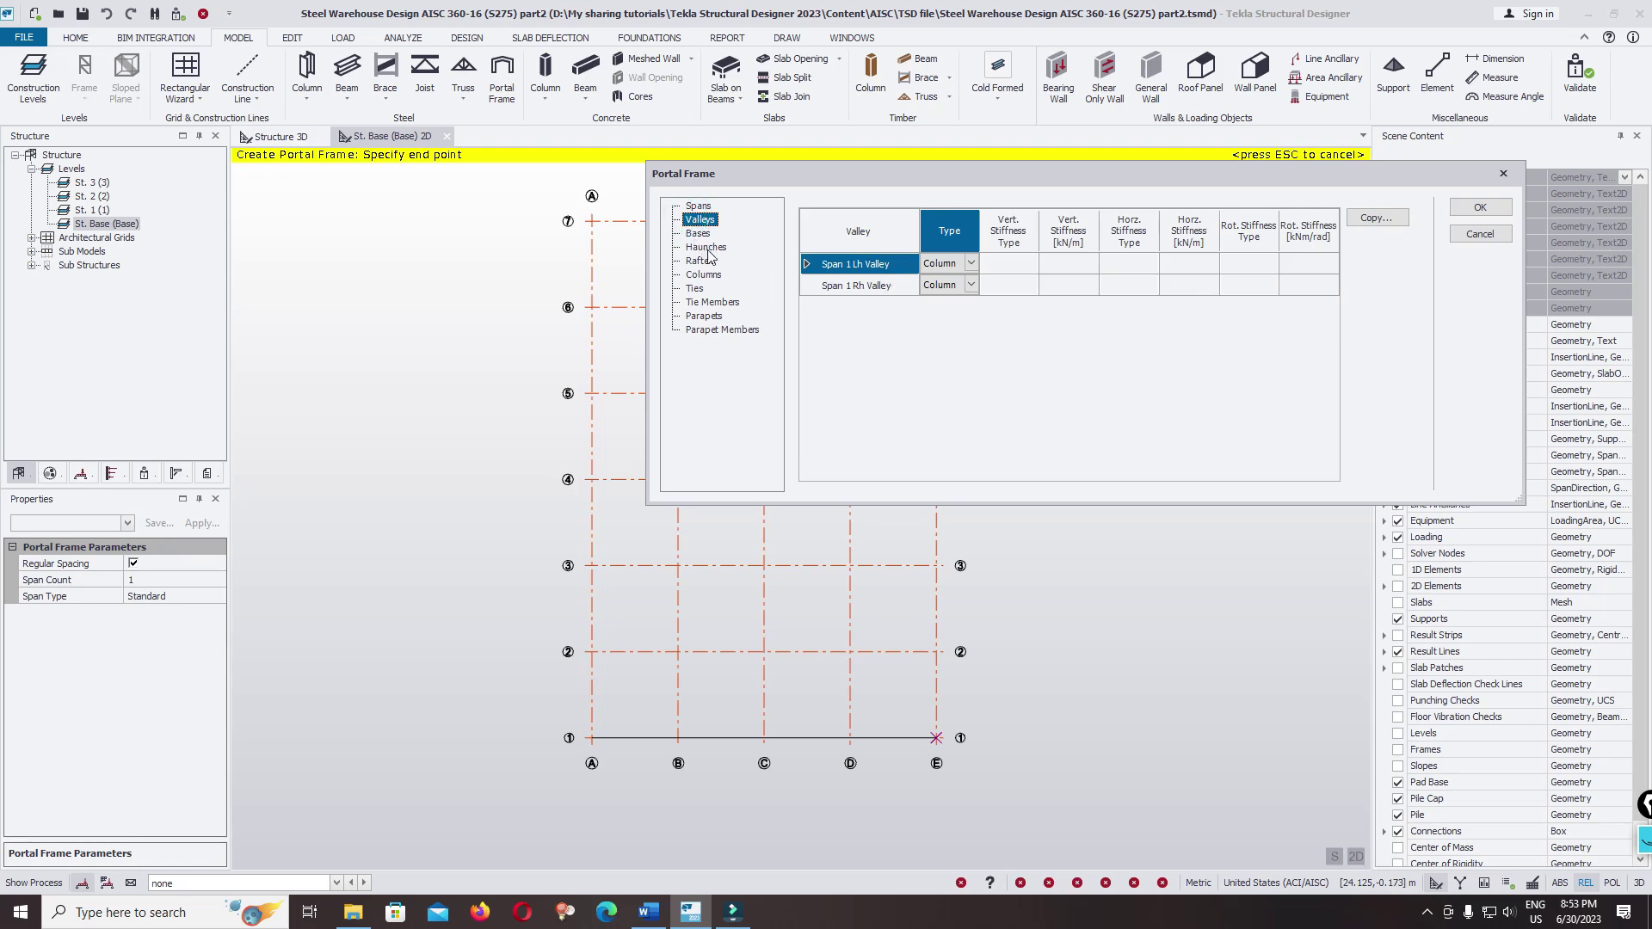
{"action": "left_click", "coordinate": [705, 248]}
{"action": "left_click", "coordinate": [701, 261]}
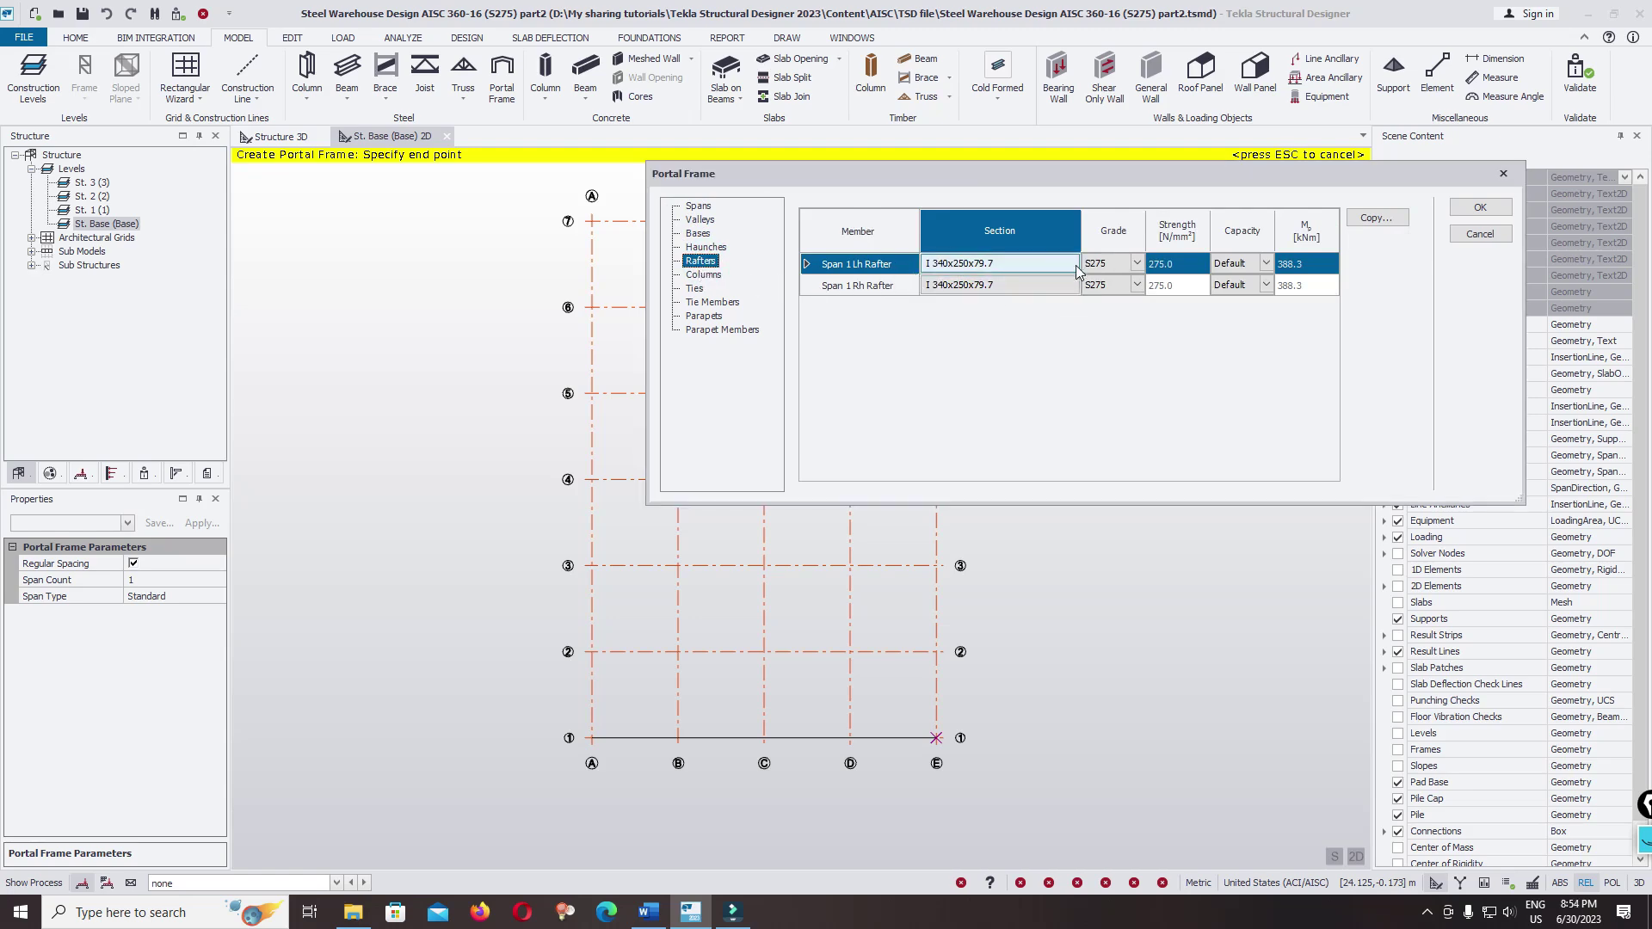
- Set both the left and right rafters to I 396x199x56.7 sections
{"action": "left_click", "coordinate": [1059, 263]}
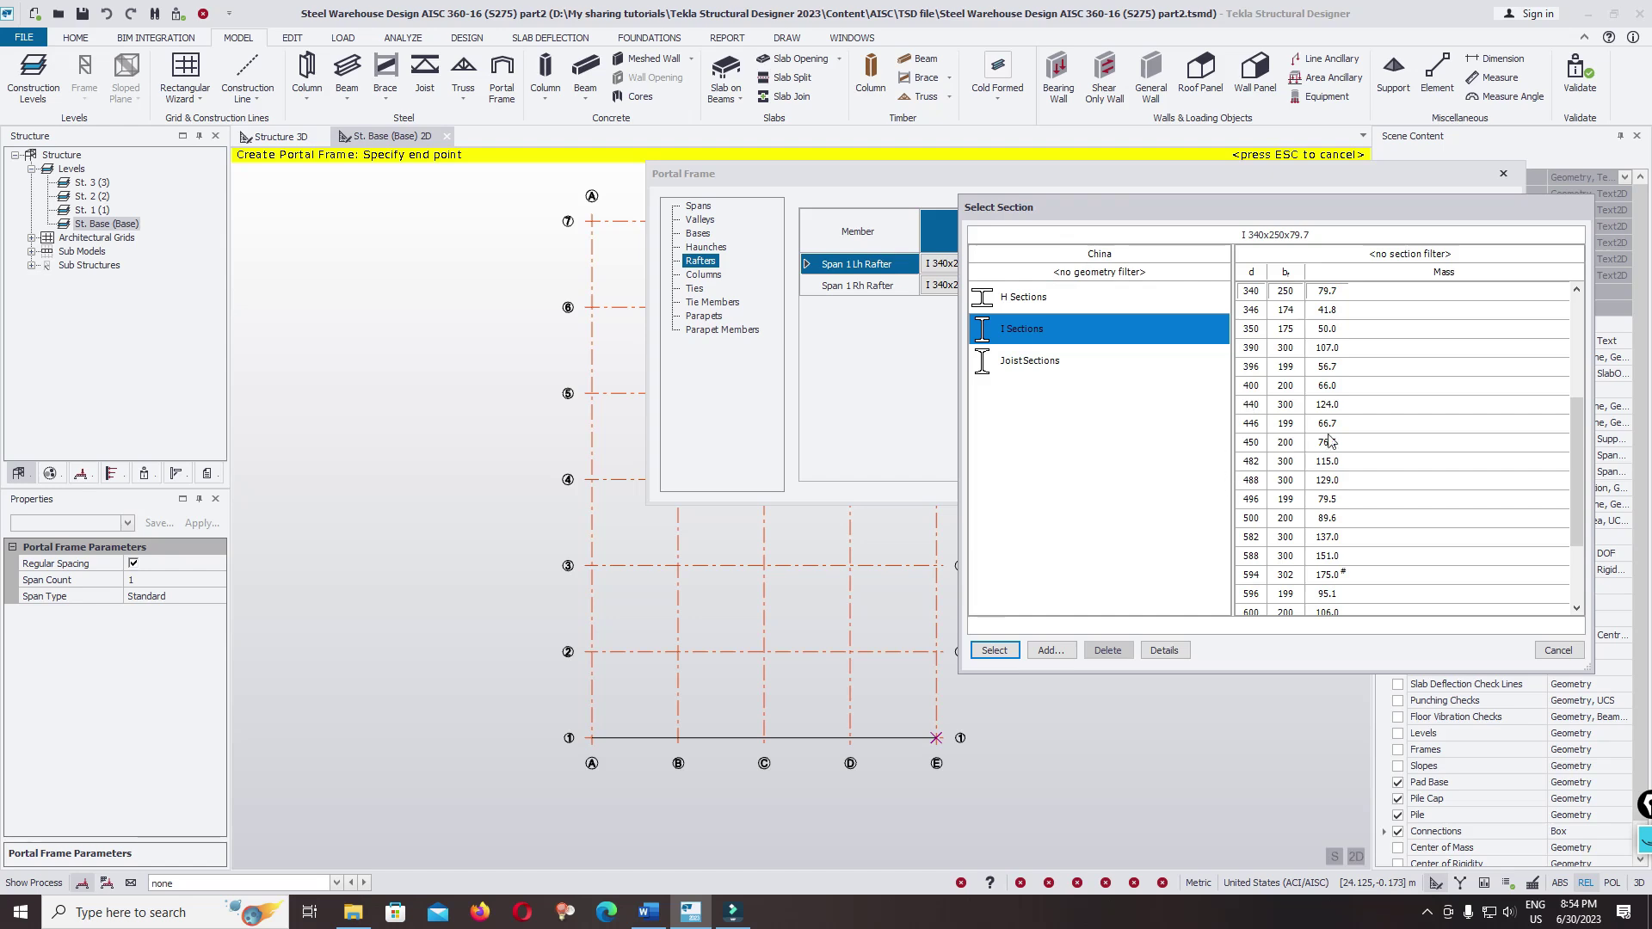
{"action": "left_click_drag", "start_coordinate": [1566, 435], "coordinate": [1564, 472]}
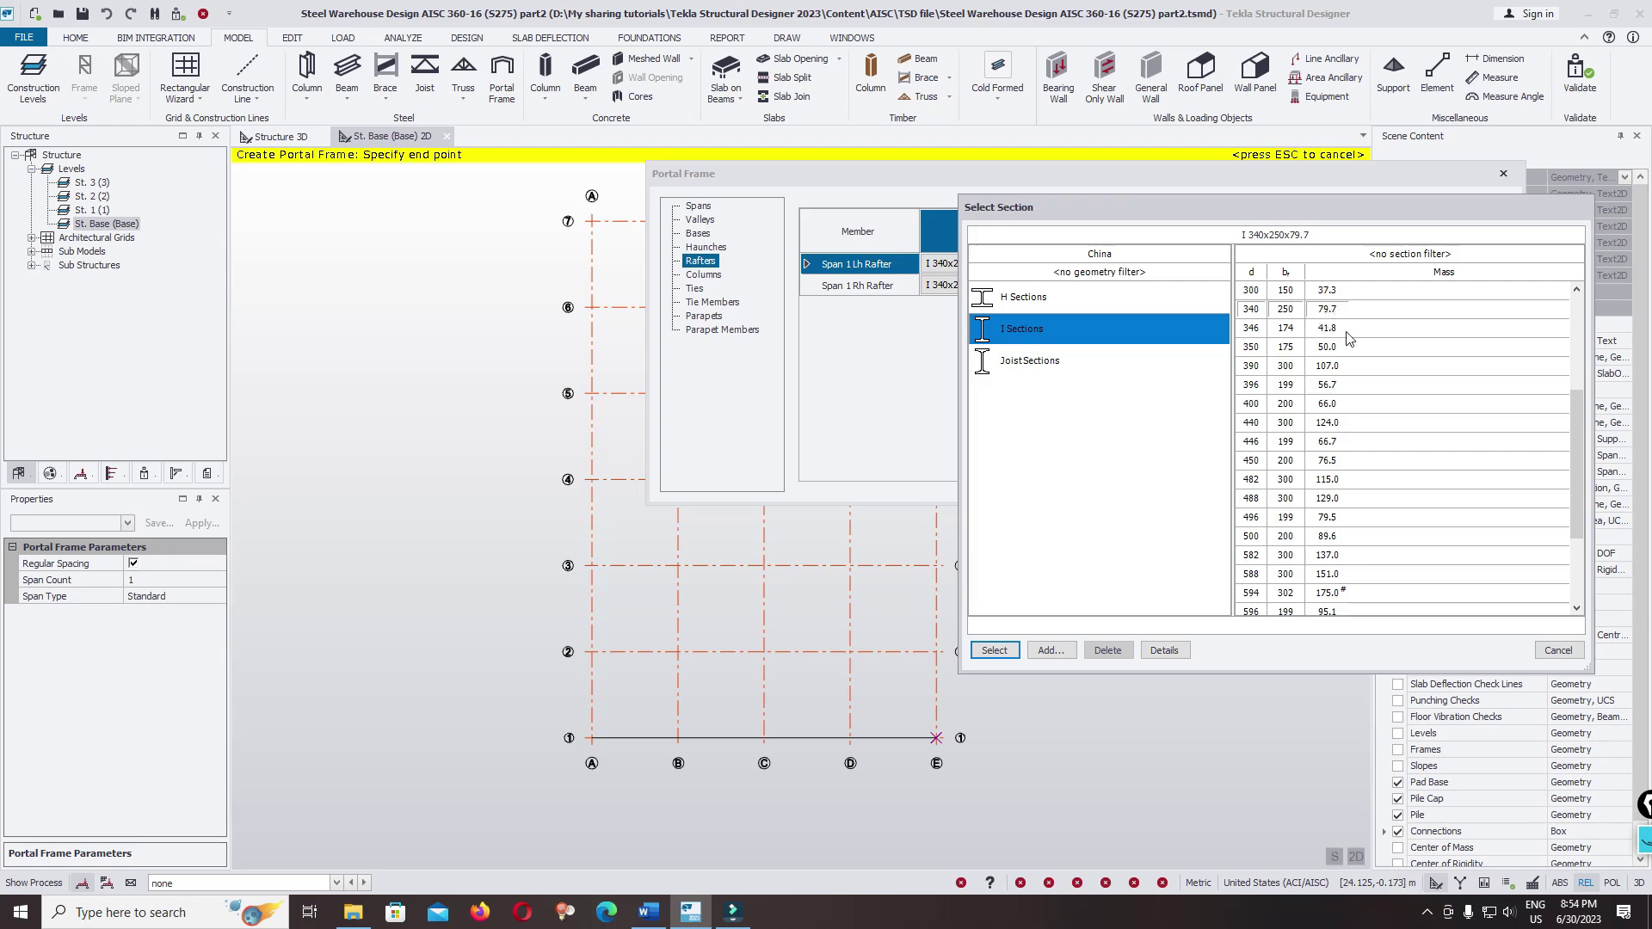
{"action": "scroll", "coordinate": [1354, 335], "scroll_direction": "up", "scroll_amount": 1}
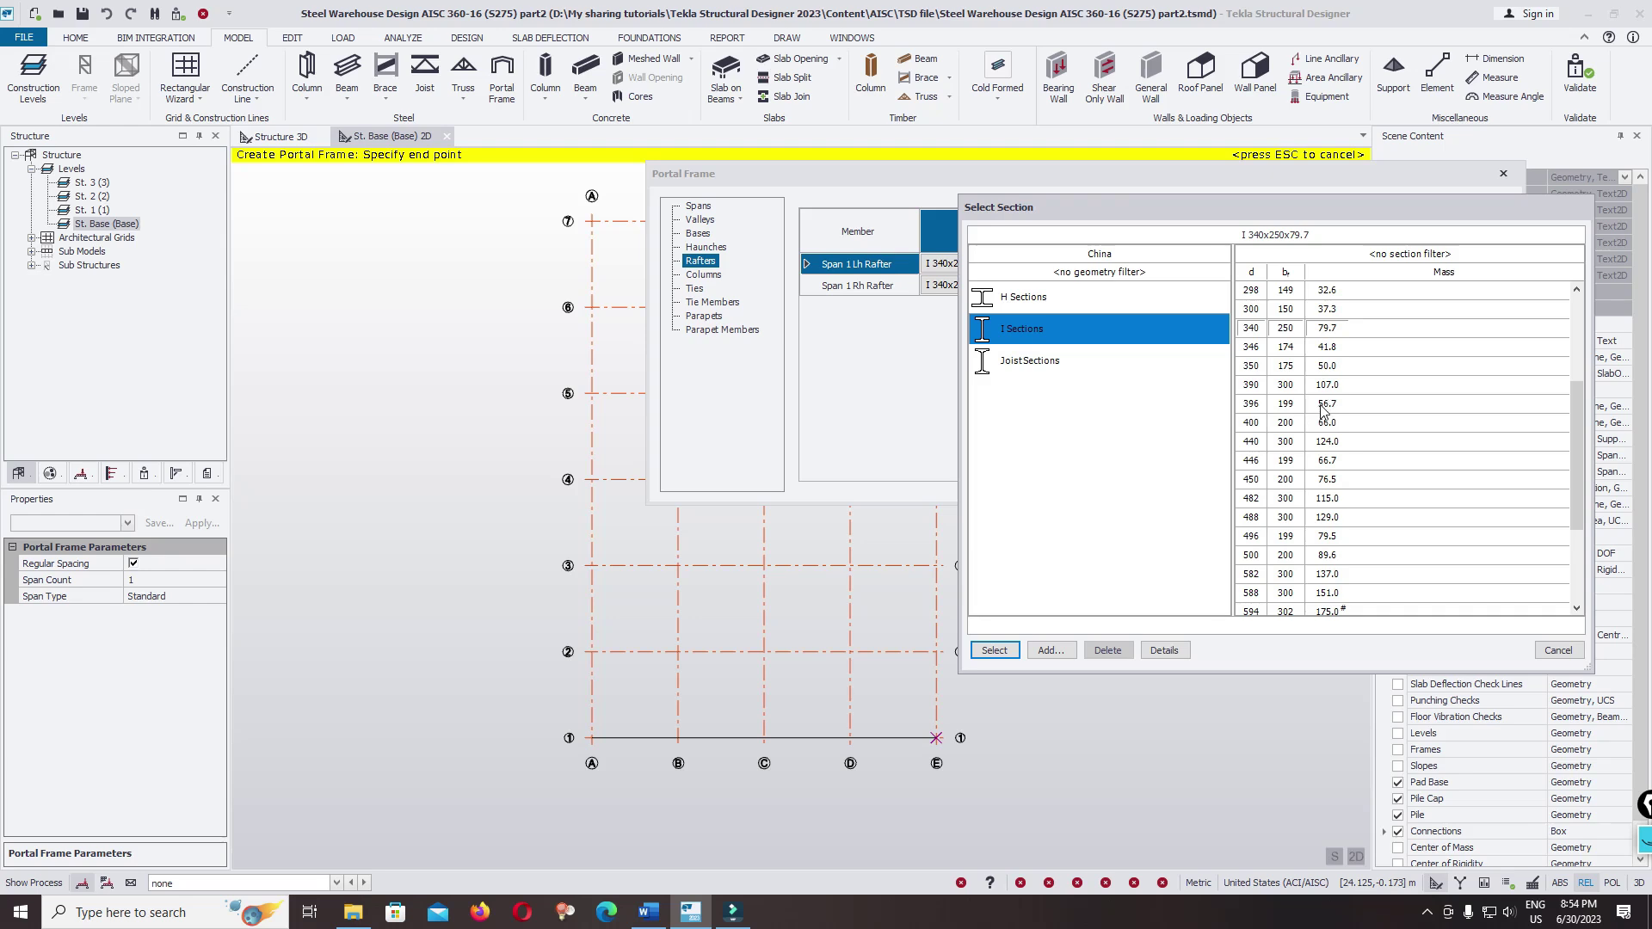
{"action": "left_click", "coordinate": [1254, 405]}
{"action": "left_click", "coordinate": [994, 651]}
{"action": "left_click", "coordinate": [948, 285]}
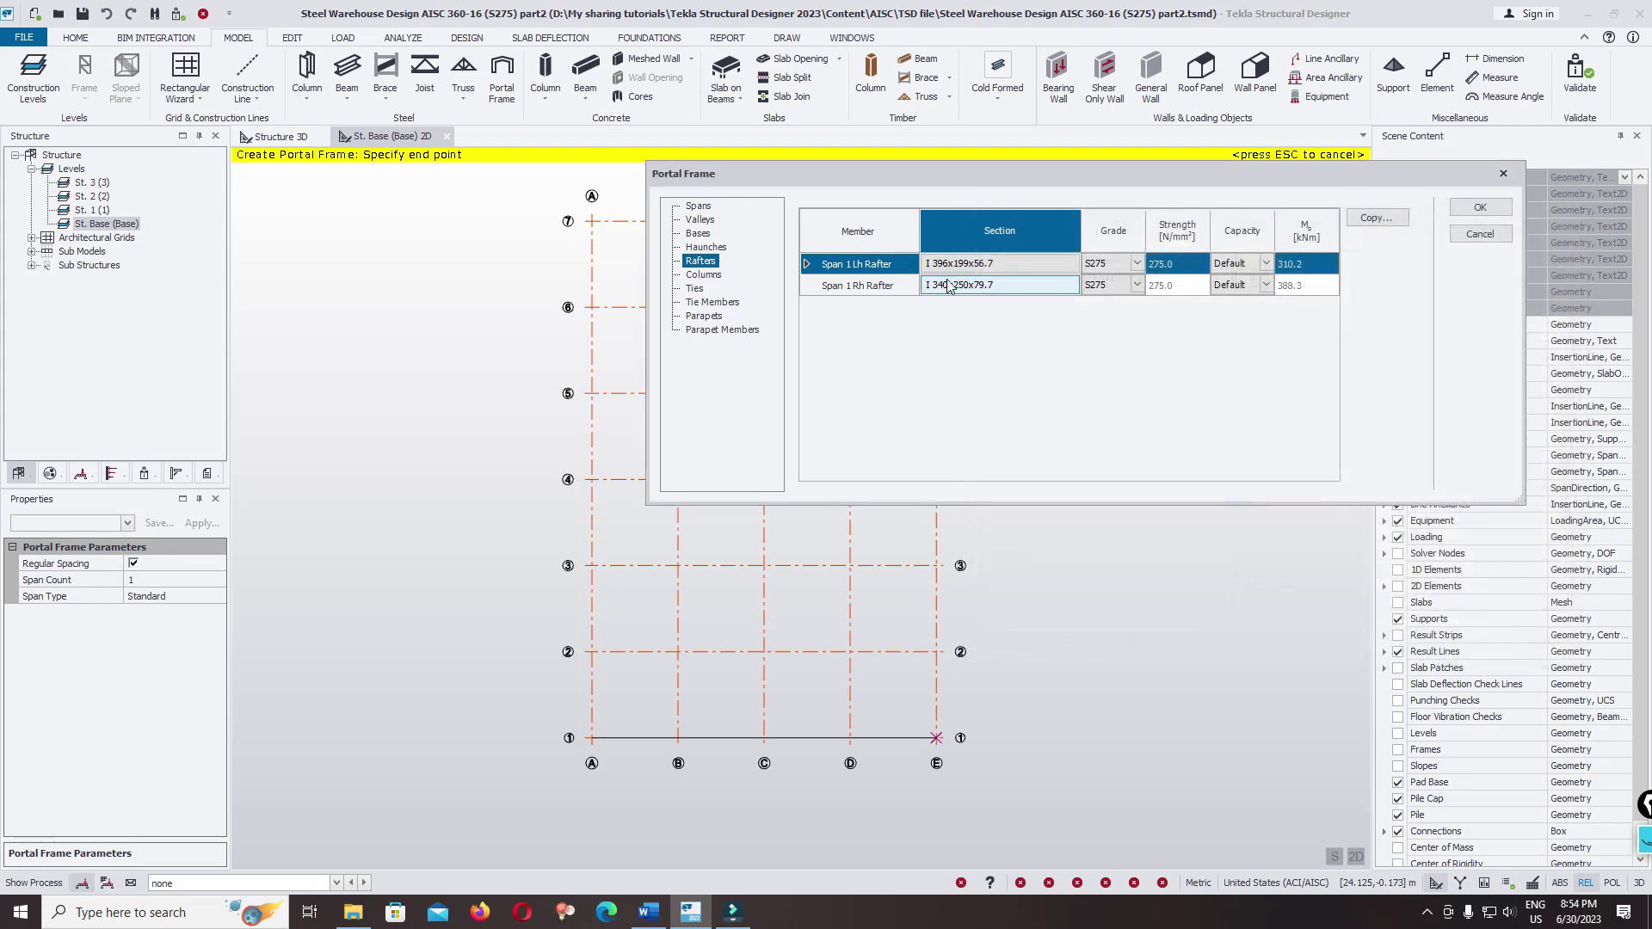
{"action": "double_click", "coordinate": [977, 283]}
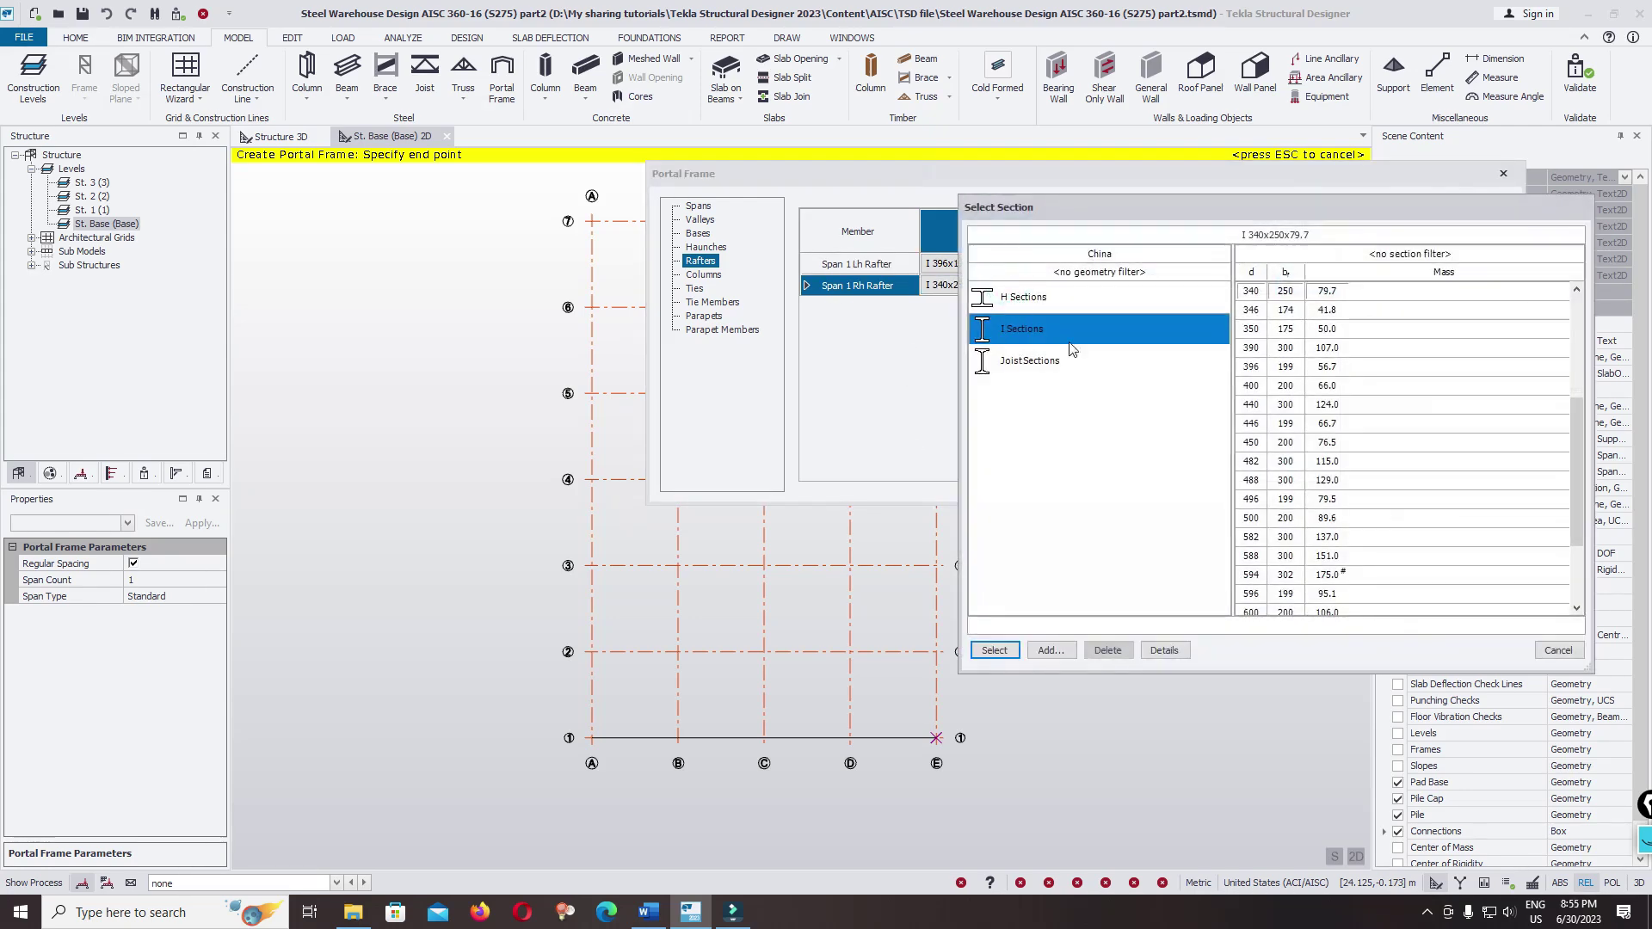
{"action": "left_click", "coordinate": [1254, 366]}
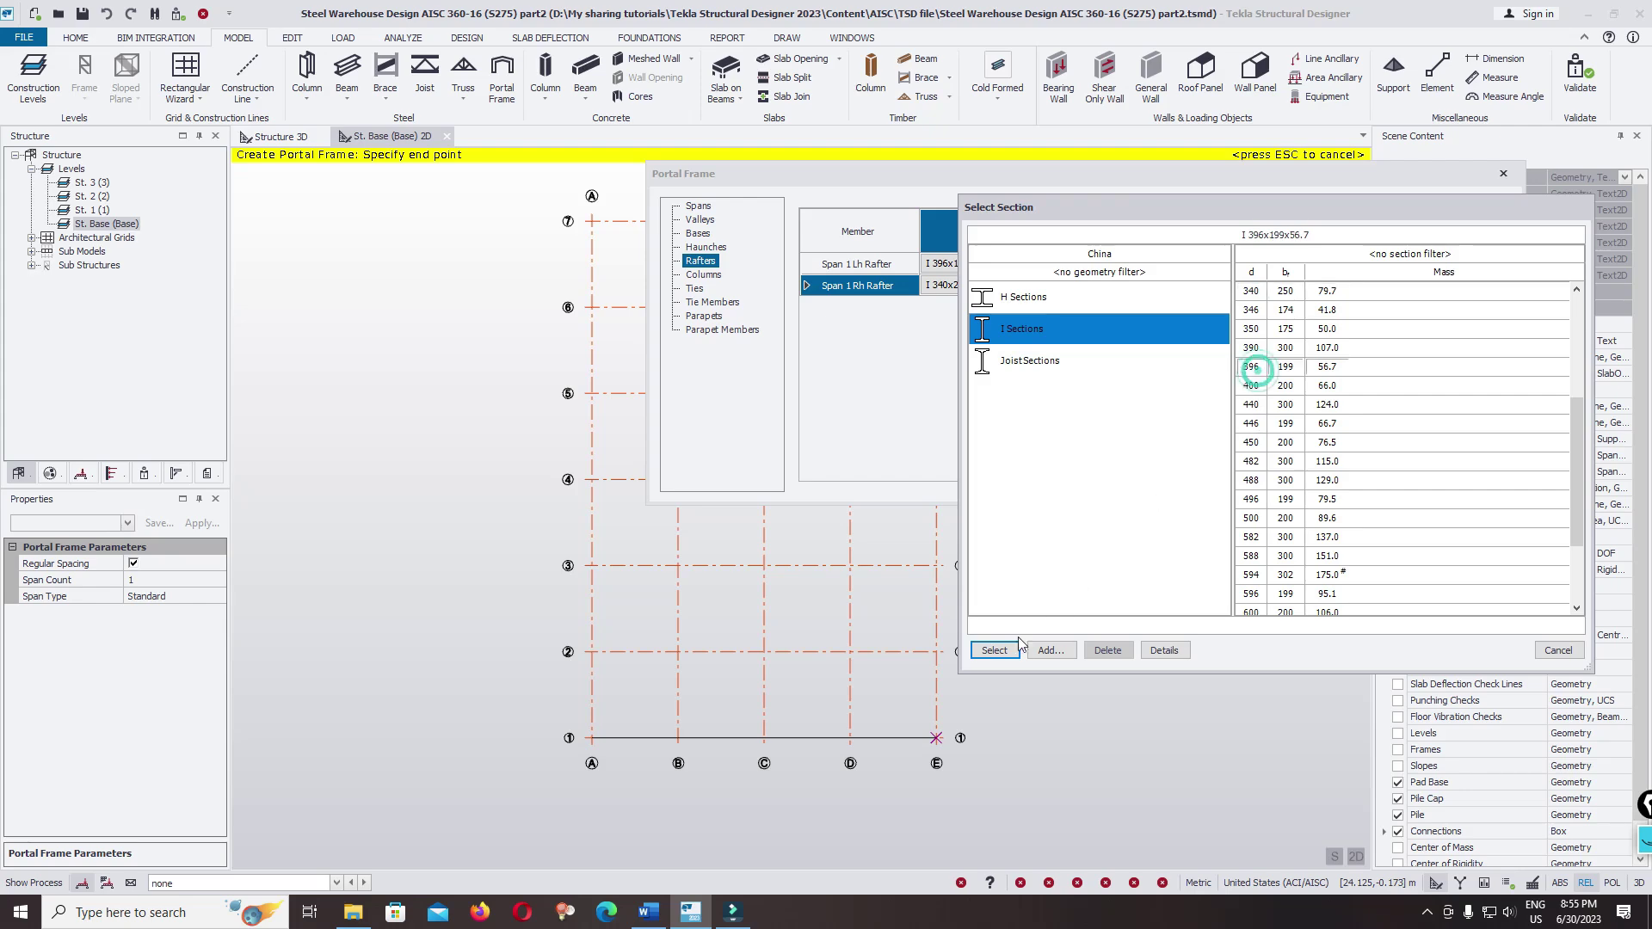
{"action": "left_click", "coordinate": [994, 651]}
- Keep steel grade S275 for the rafters
{"action": "left_click", "coordinate": [1119, 267]}
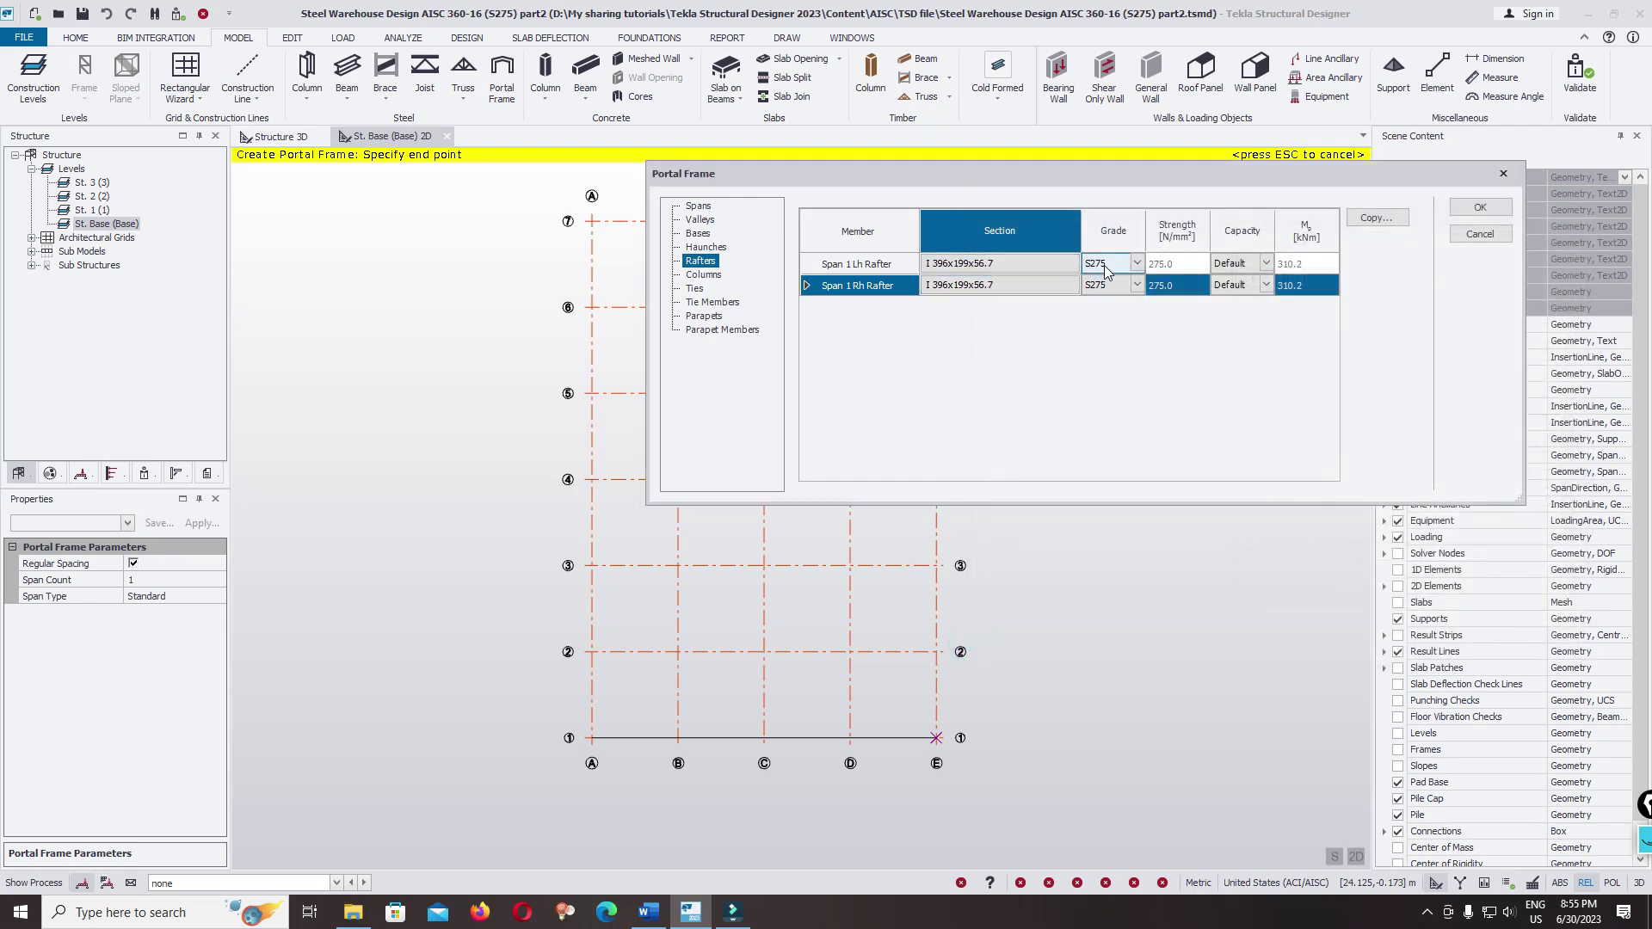
{"action": "left_click", "coordinate": [1136, 263]}
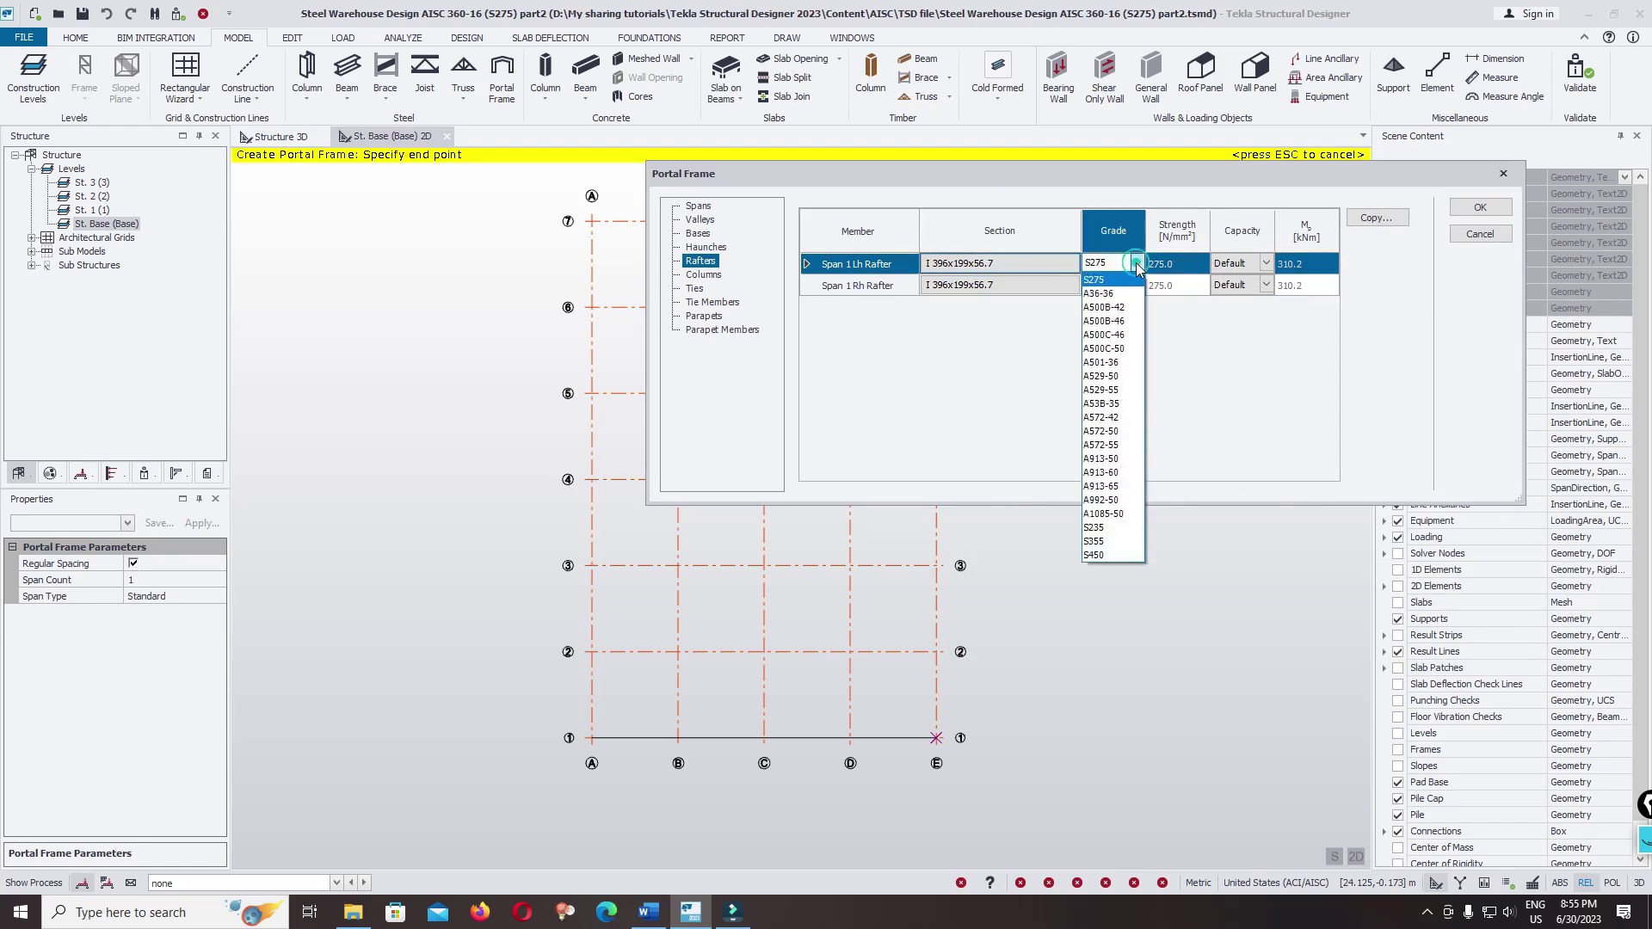
{"action": "left_click", "coordinate": [1286, 400]}
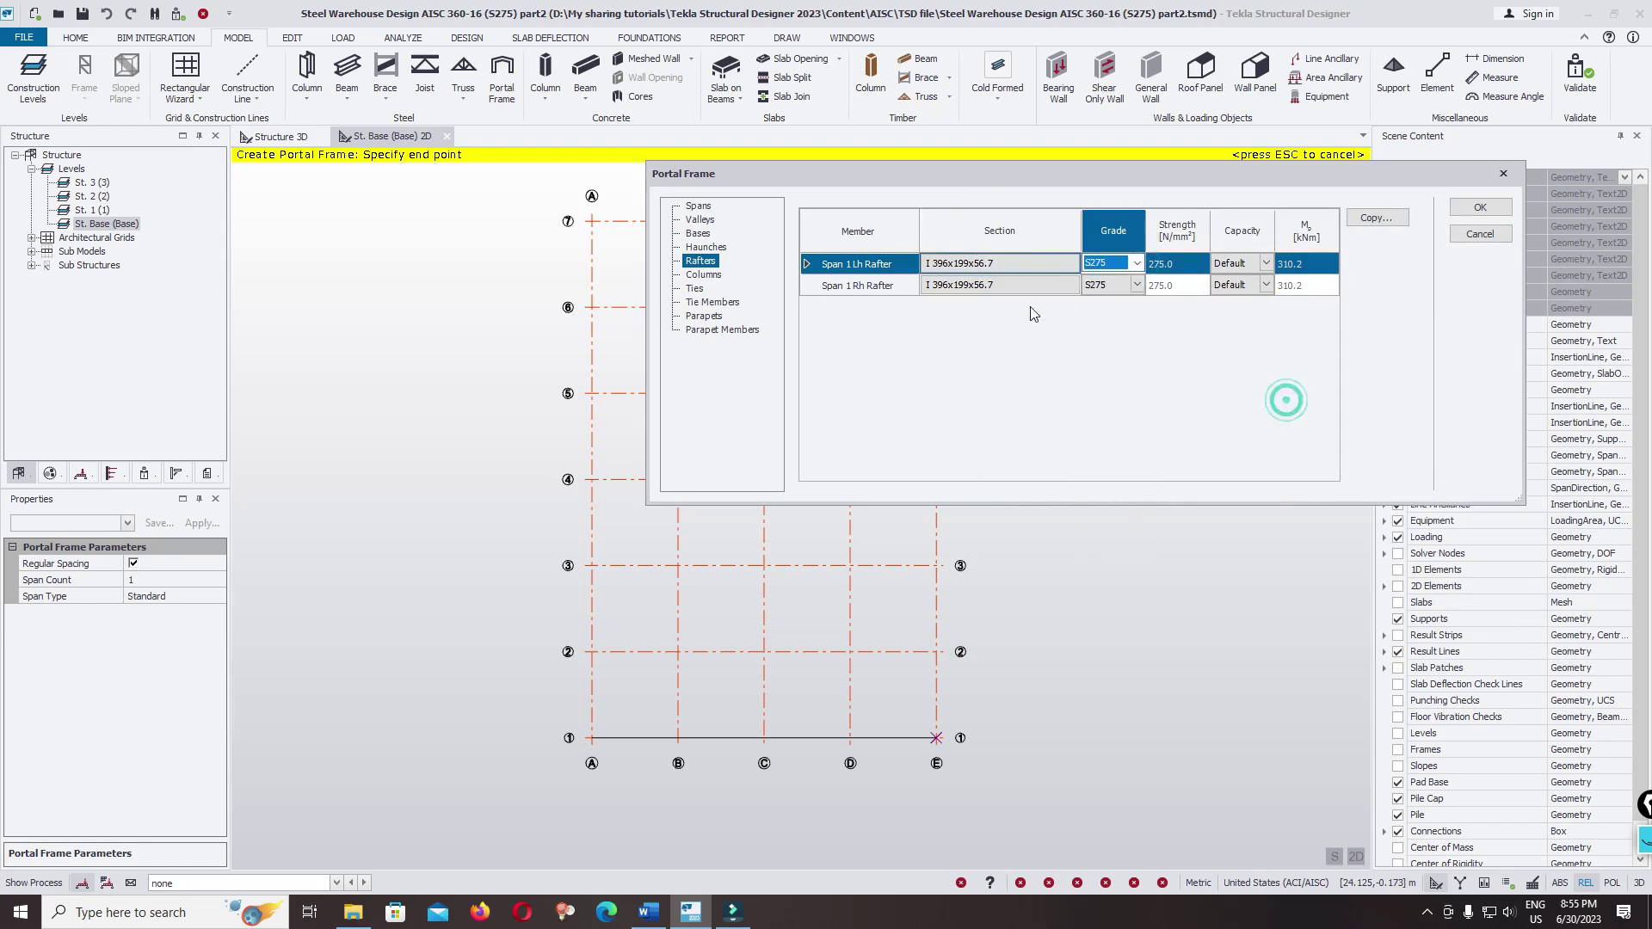
{"action": "left_click", "coordinate": [1134, 262]}
{"action": "left_click", "coordinate": [1209, 397]}
- Set the left portal frame column to I 396x199x56.7
{"action": "left_click", "coordinate": [703, 274]}
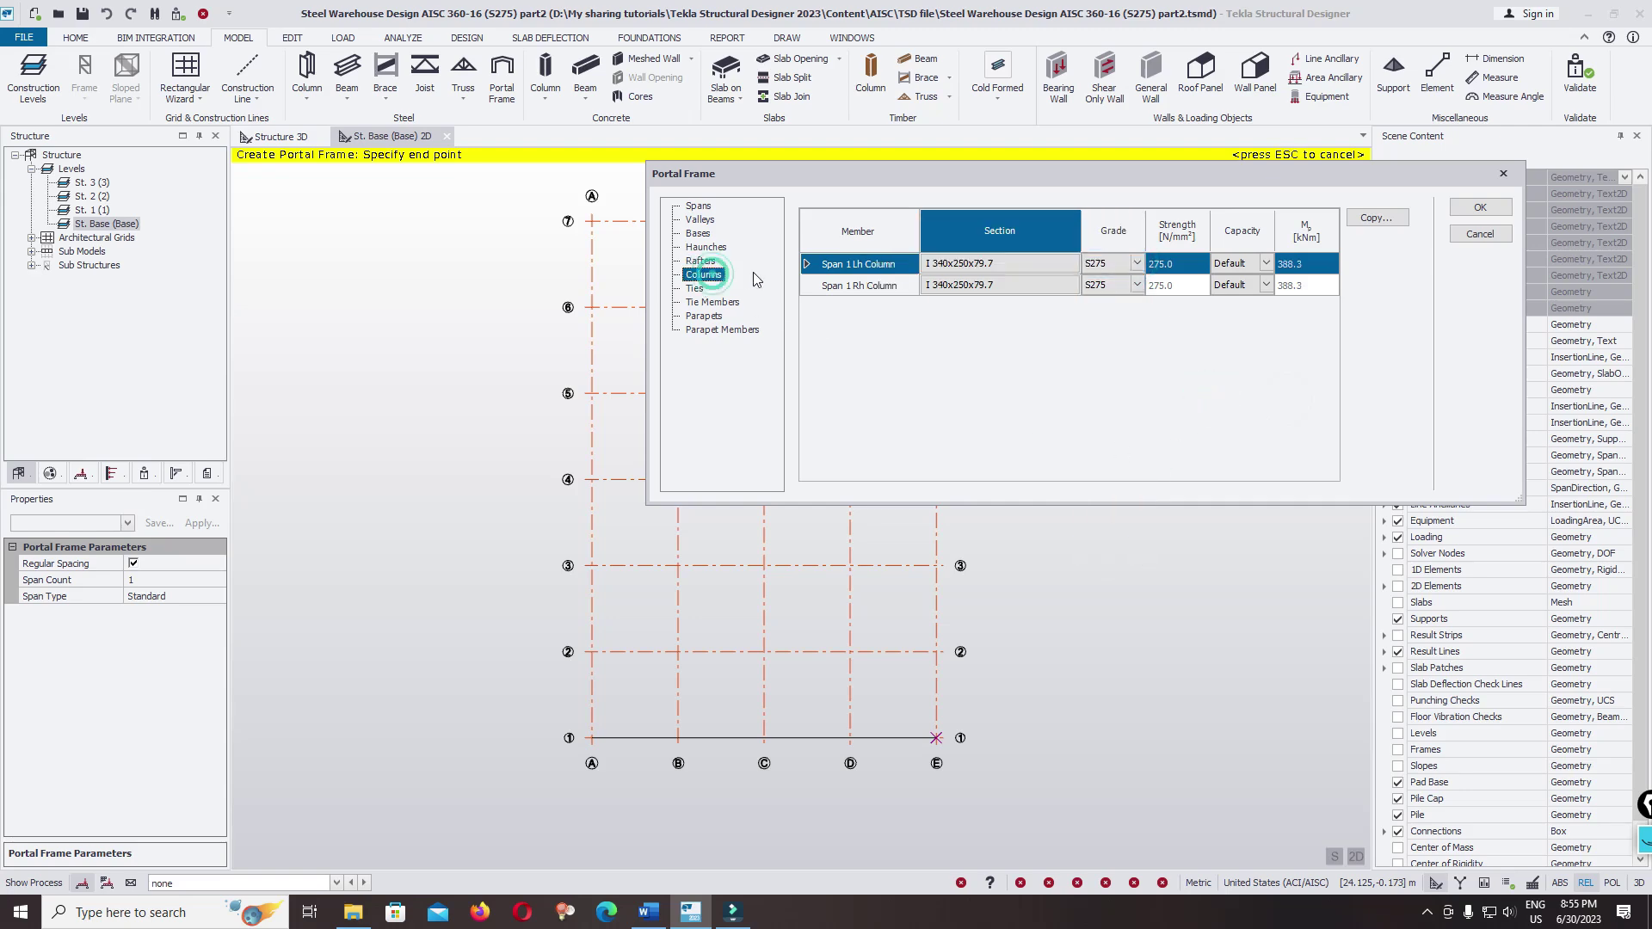
{"action": "left_click", "coordinate": [992, 261]}
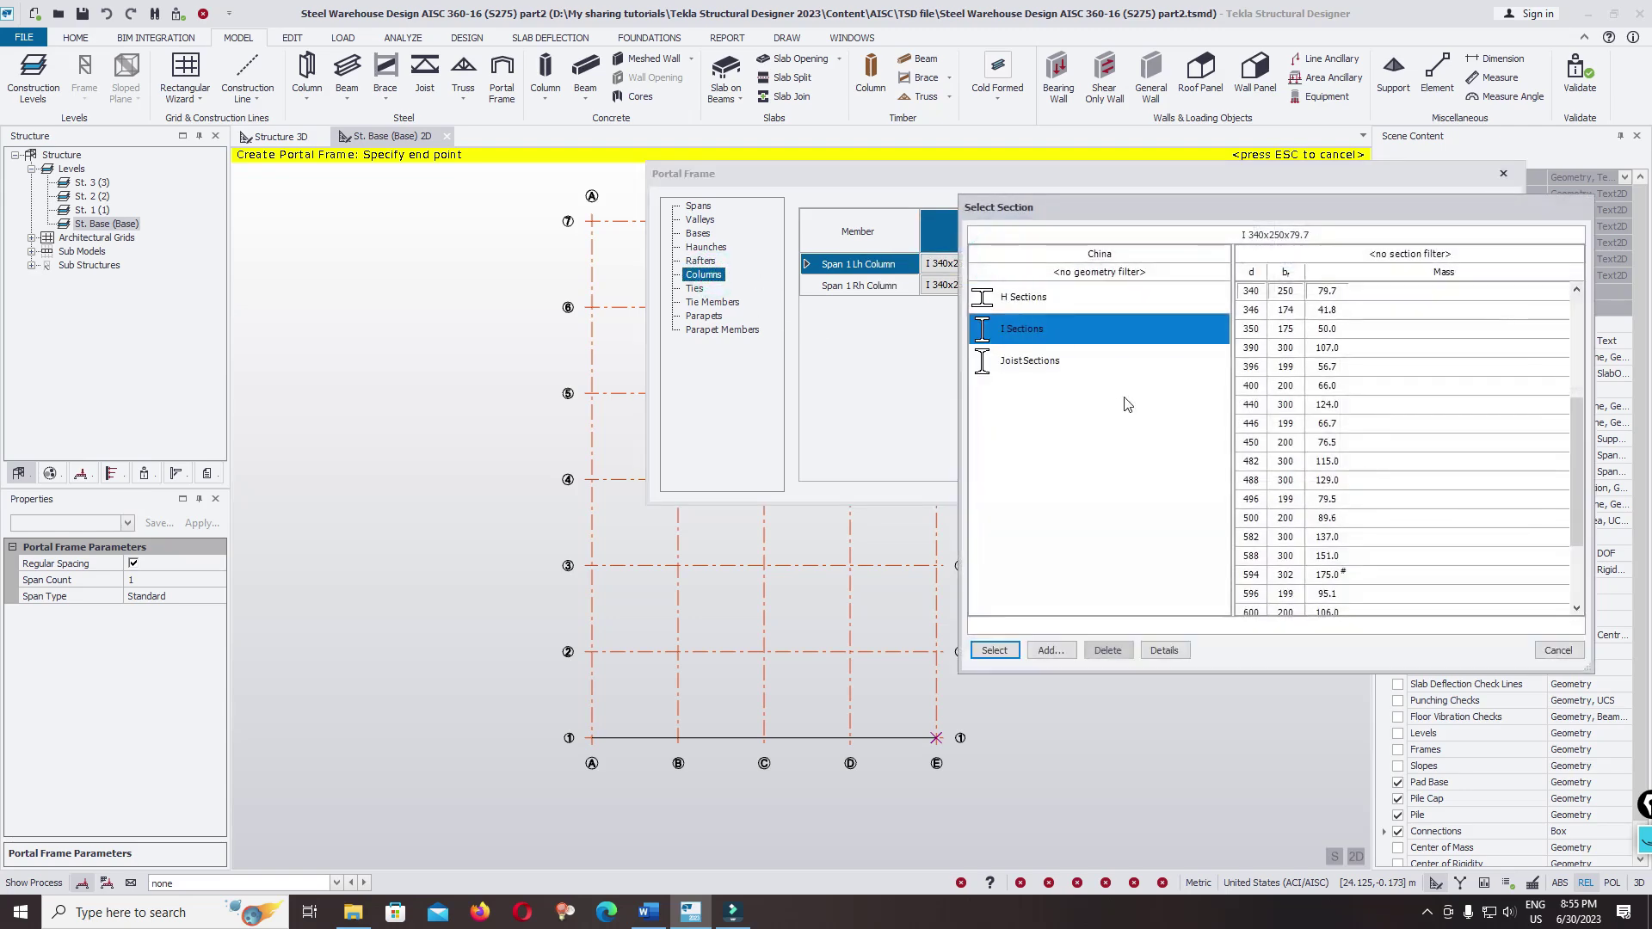
{"action": "left_click", "coordinate": [1252, 367]}
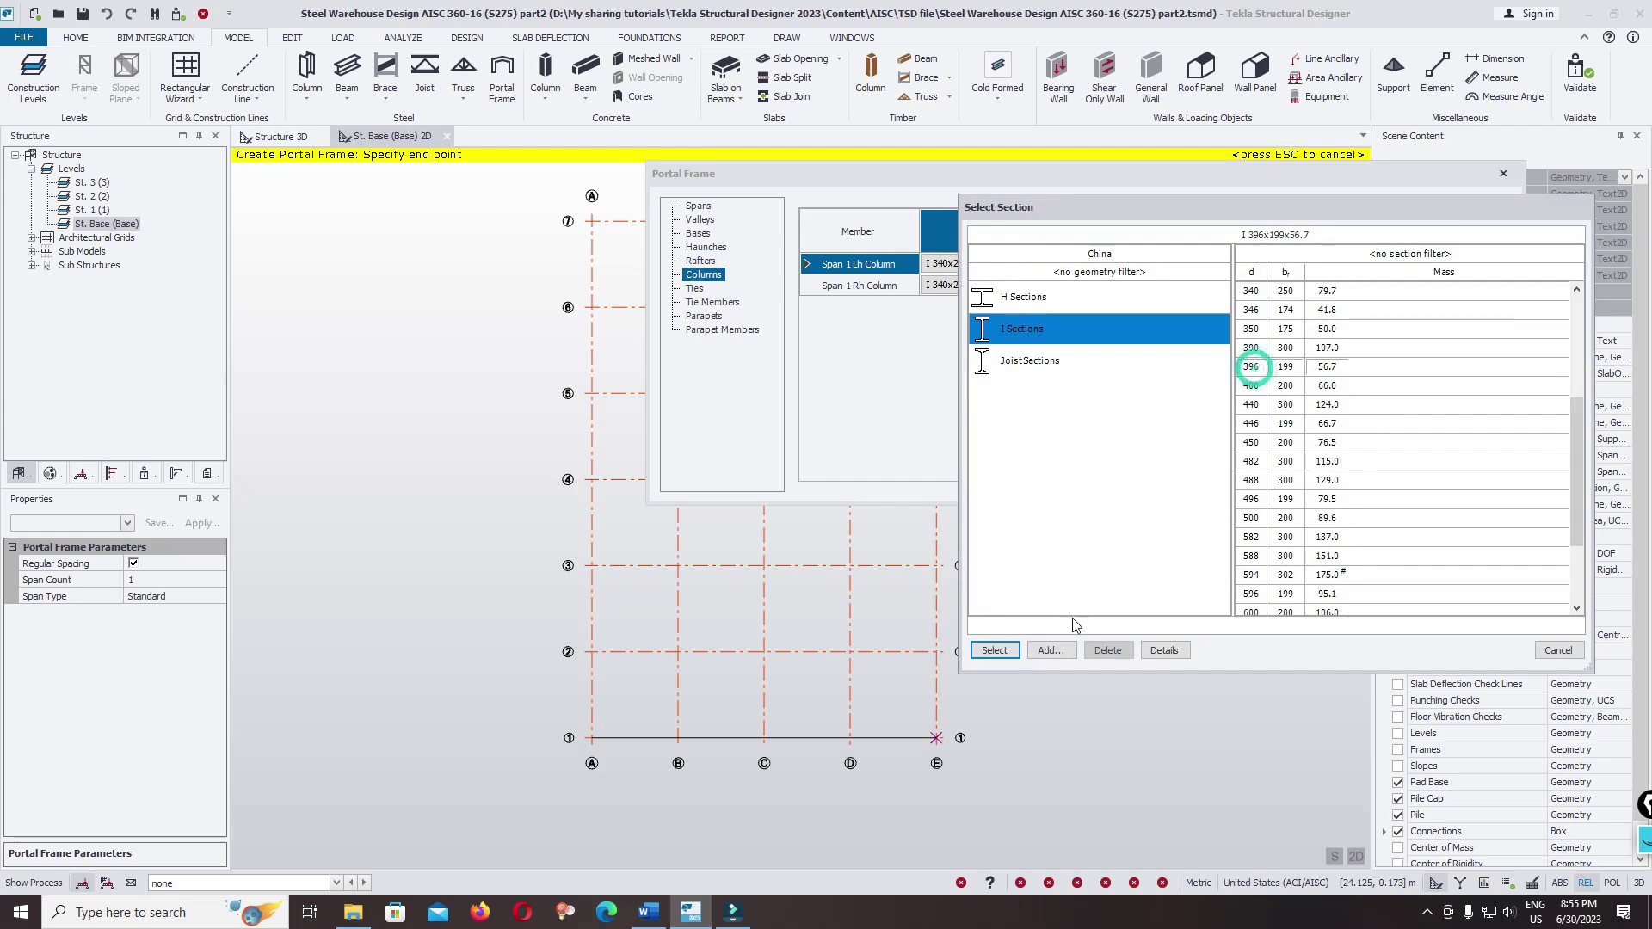
{"action": "left_click", "coordinate": [995, 650]}
- For the right column's section, browse the Australia and Ireland catalogues
{"action": "left_click", "coordinate": [981, 285]}
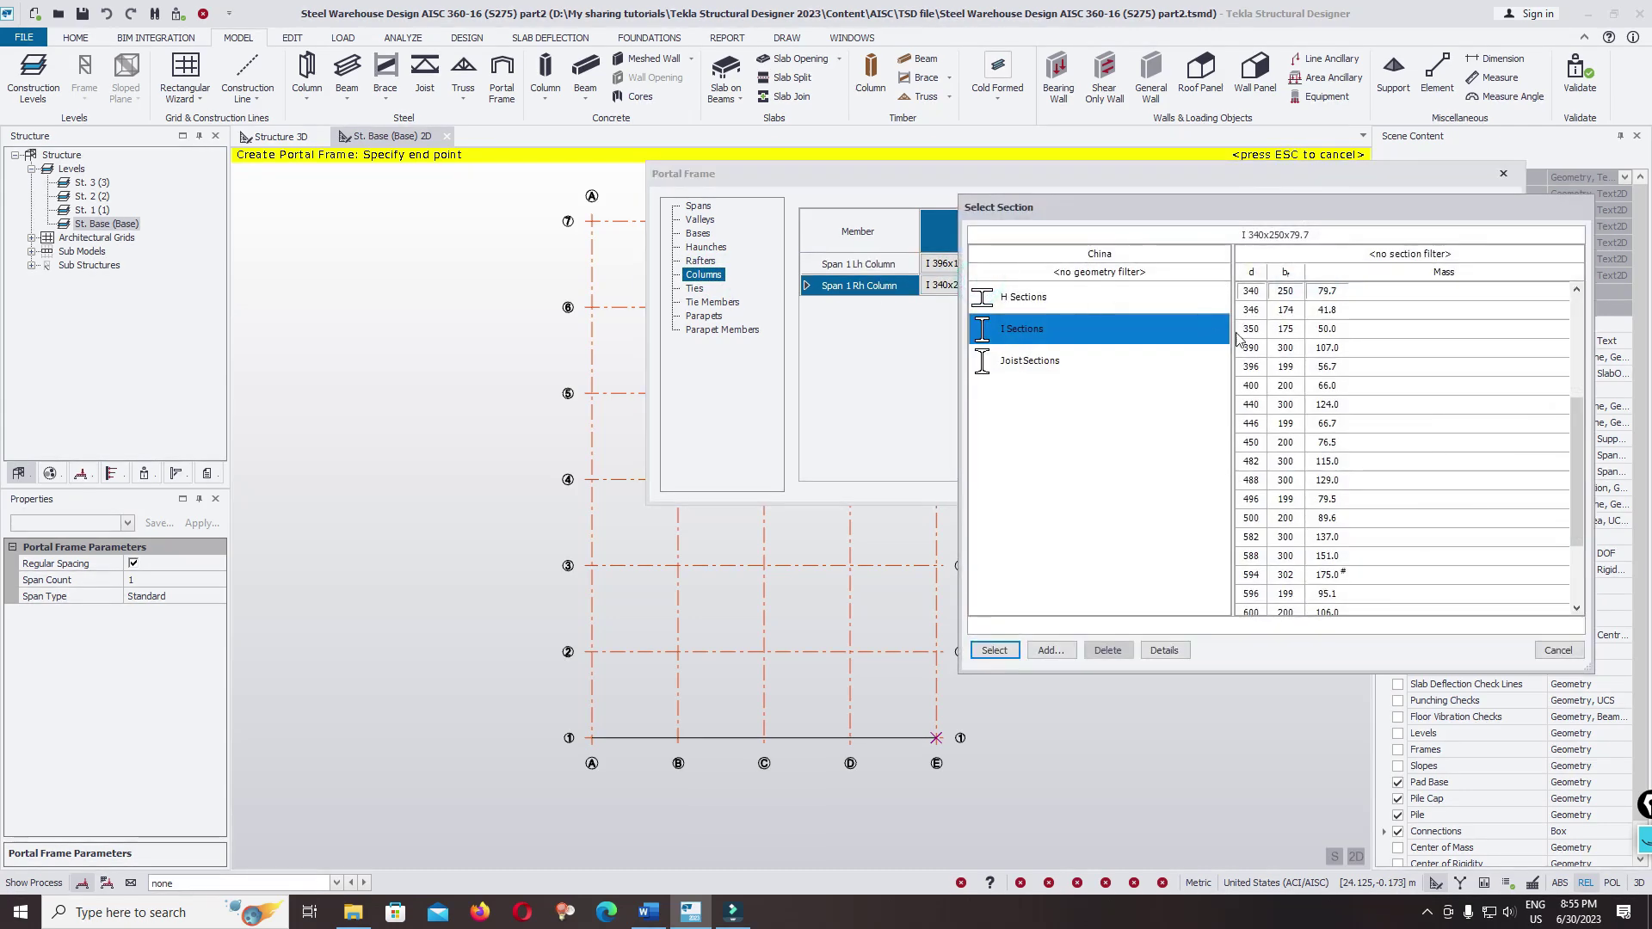
{"action": "left_click", "coordinate": [1252, 353]}
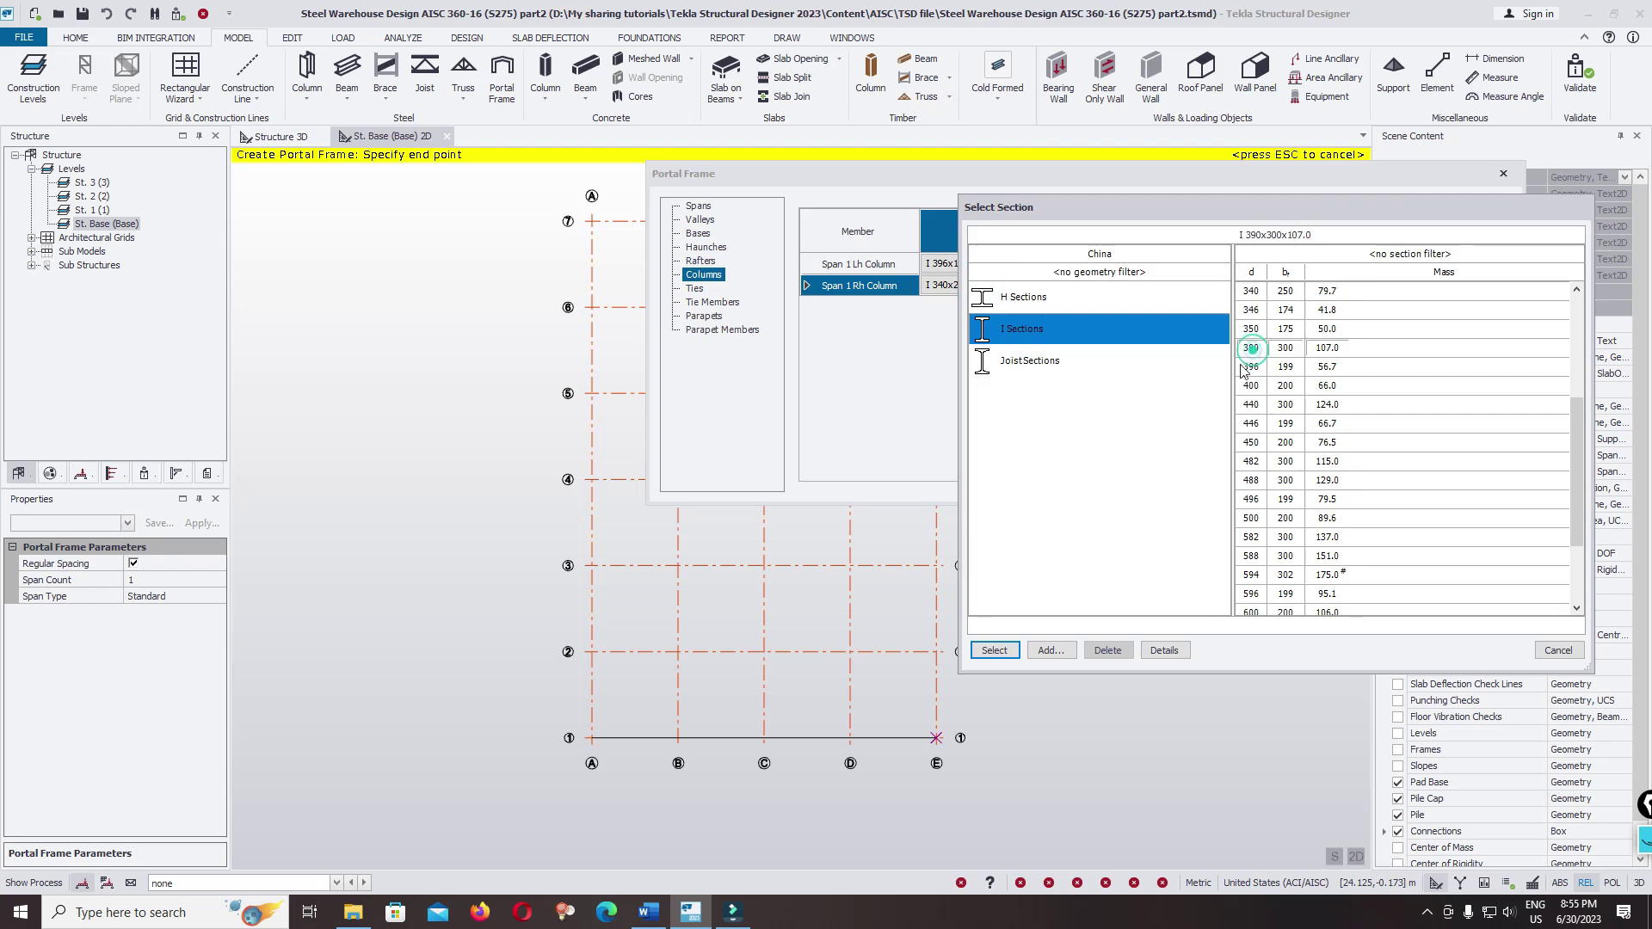
{"action": "left_click", "coordinate": [1250, 367]}
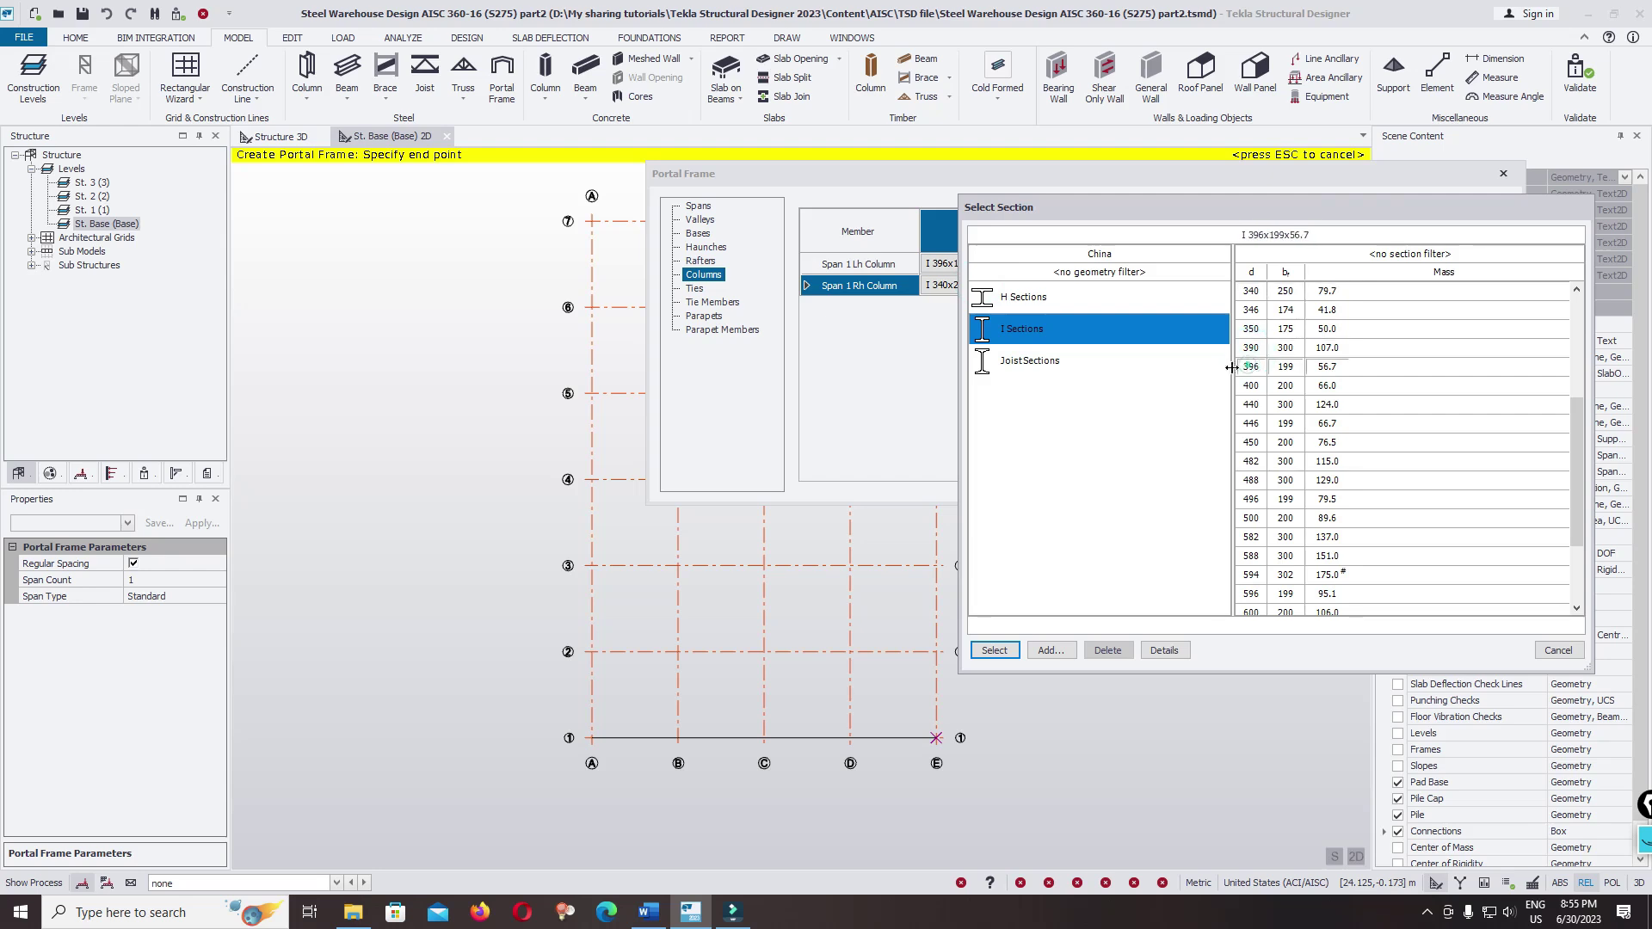
{"action": "left_click", "coordinate": [1111, 257]}
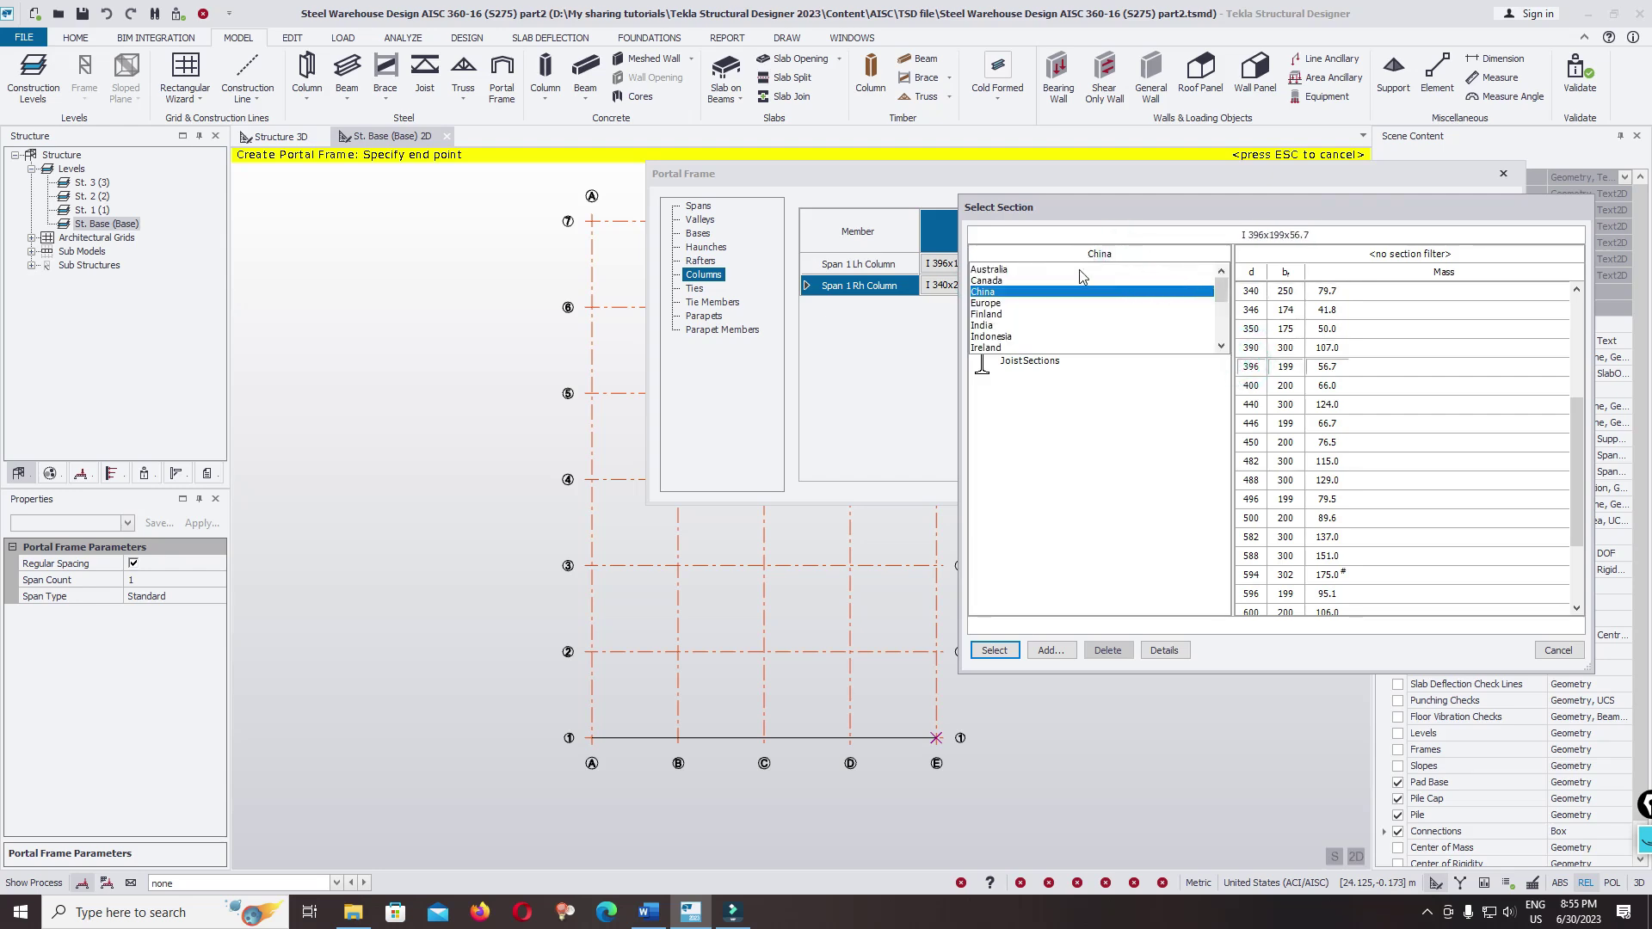
{"action": "left_click", "coordinate": [1035, 272]}
{"action": "left_click", "coordinate": [1039, 332]}
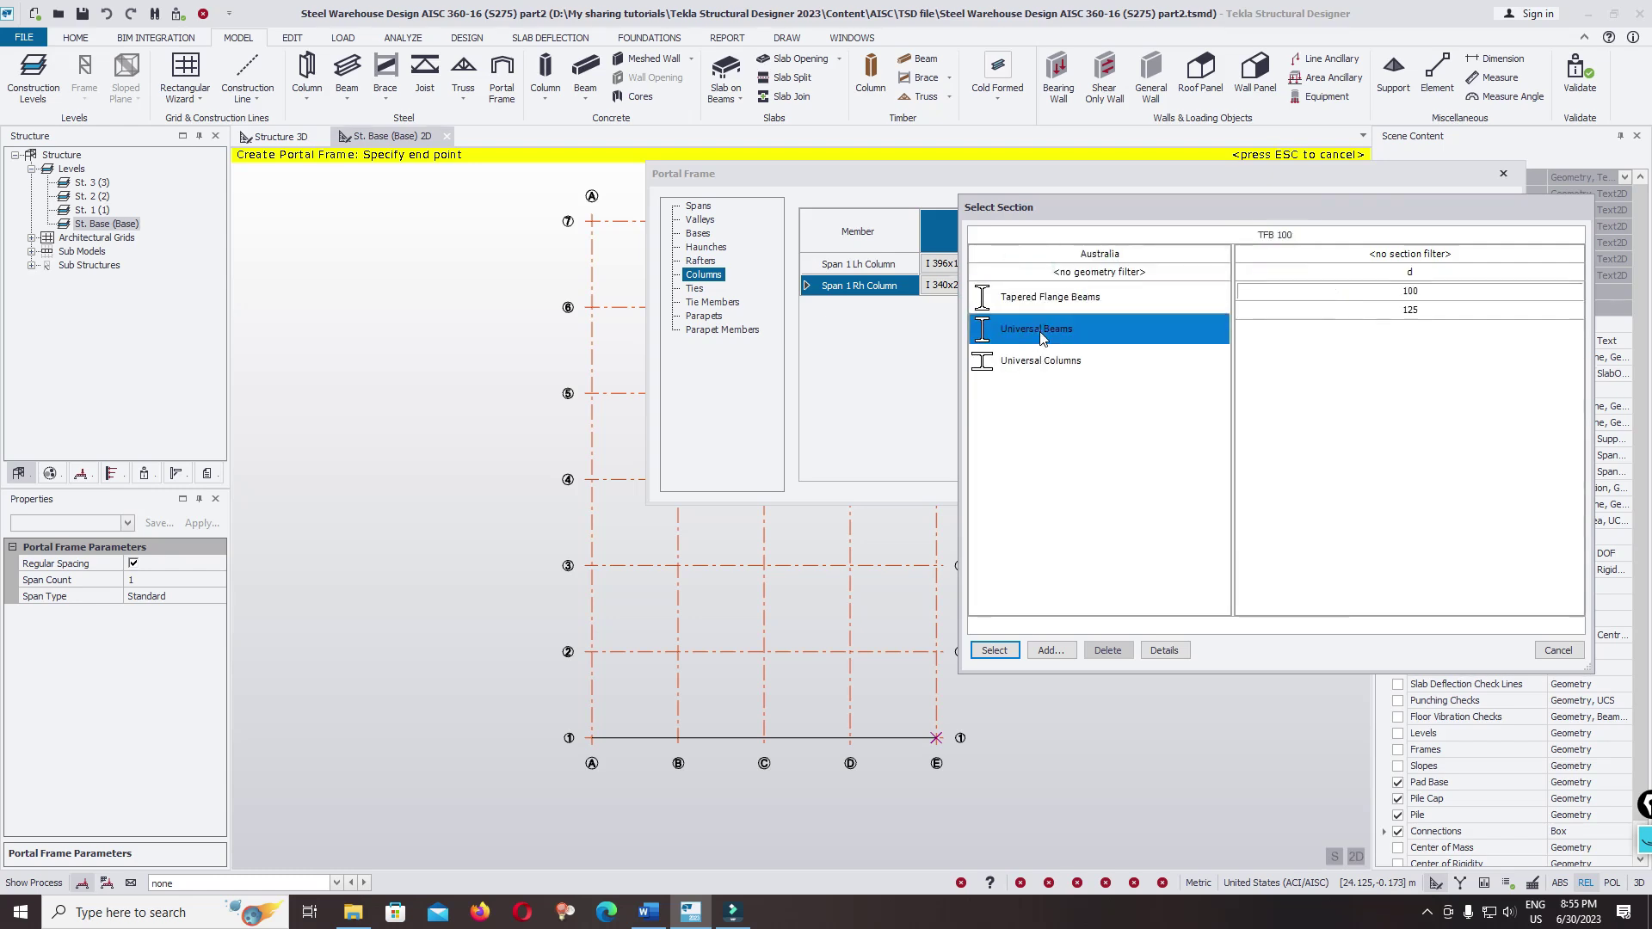
{"action": "left_click", "coordinate": [1251, 366]}
{"action": "left_click", "coordinate": [1138, 251]}
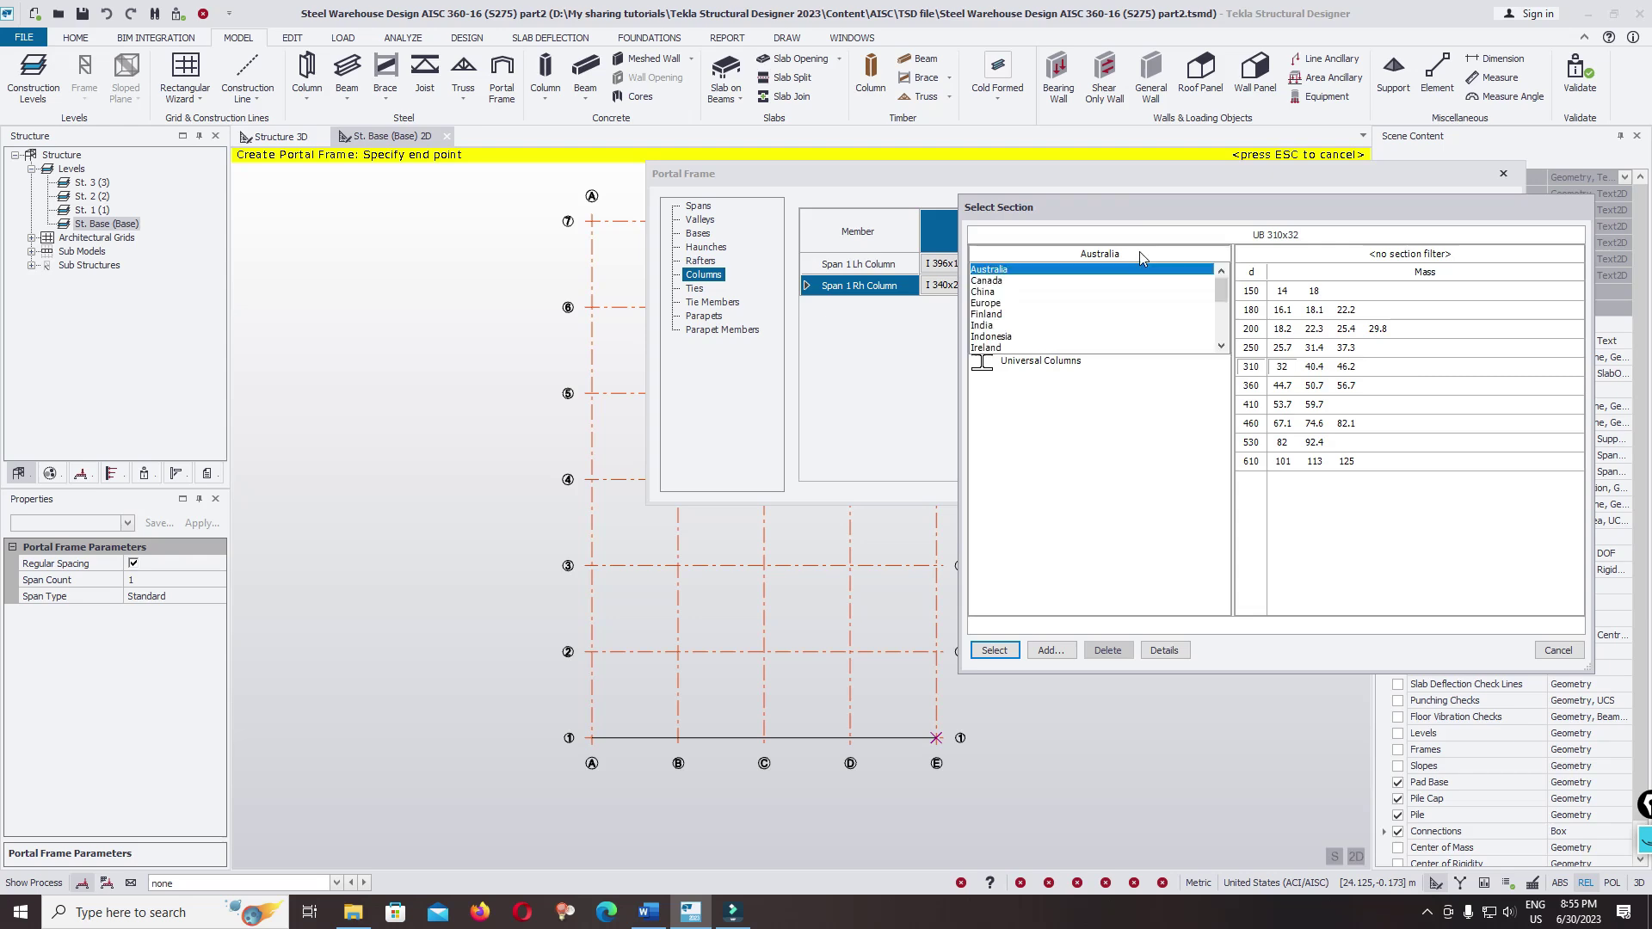
{"action": "left_click", "coordinate": [1005, 348]}
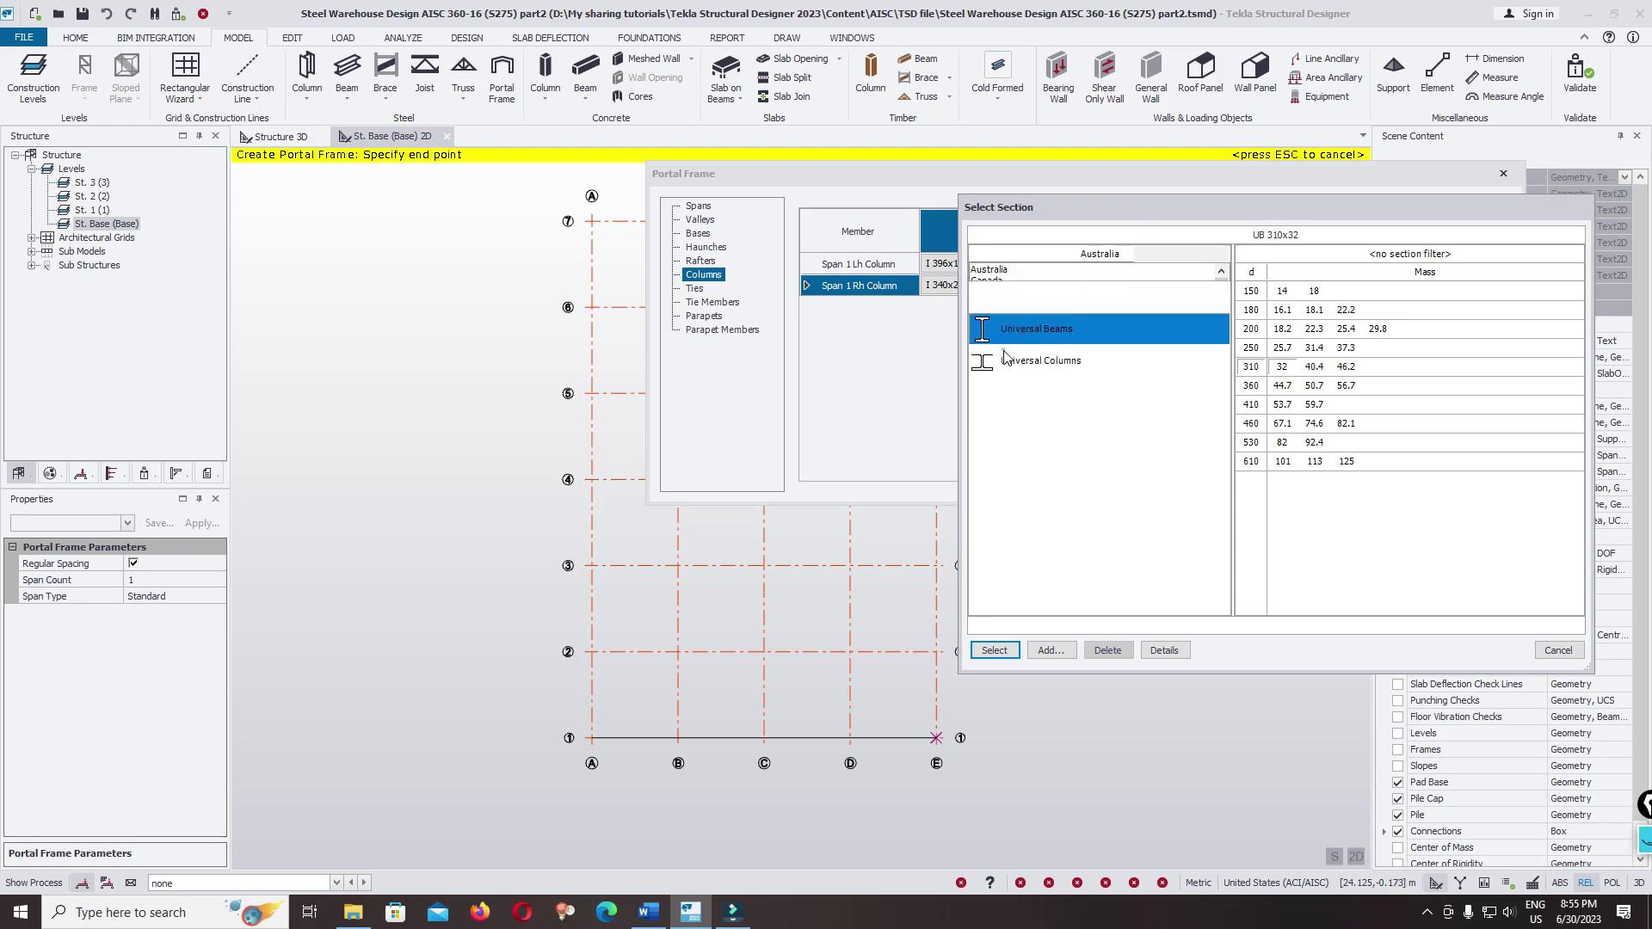
- Browse the Canada catalogue's S, Super light and M sections, then return to China
{"action": "left_click", "coordinate": [1117, 255]}
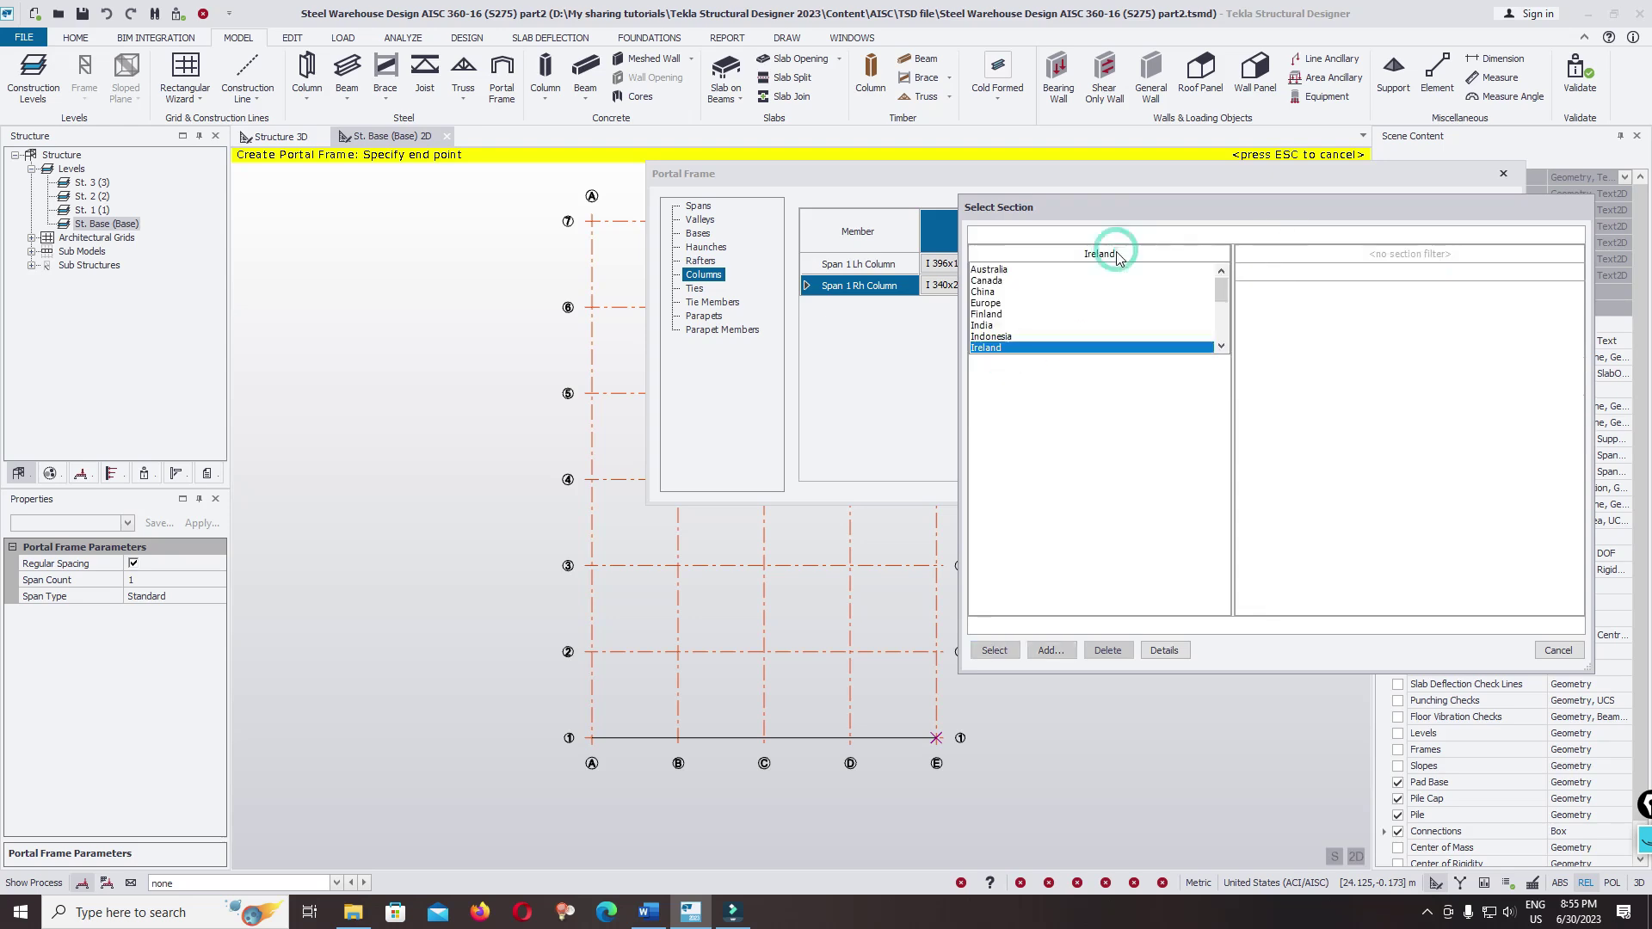
{"action": "left_click", "coordinate": [1011, 288]}
{"action": "left_click", "coordinate": [1045, 370]}
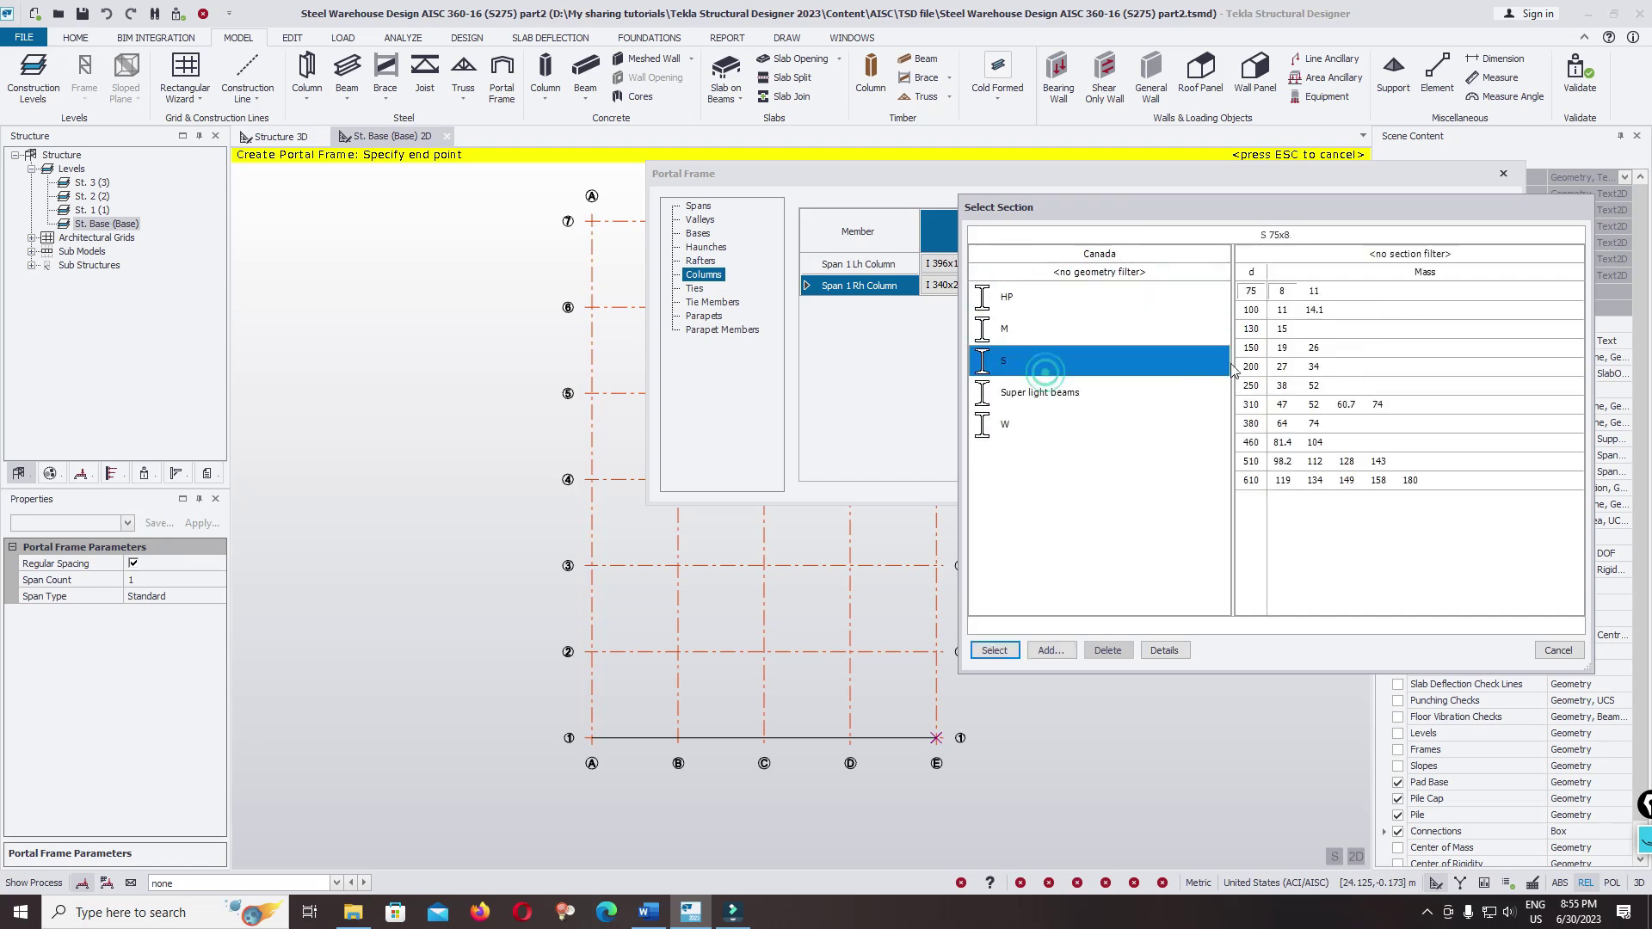
{"action": "left_click", "coordinate": [1029, 391]}
{"action": "left_click", "coordinate": [1029, 361]}
{"action": "left_click", "coordinate": [1029, 333]}
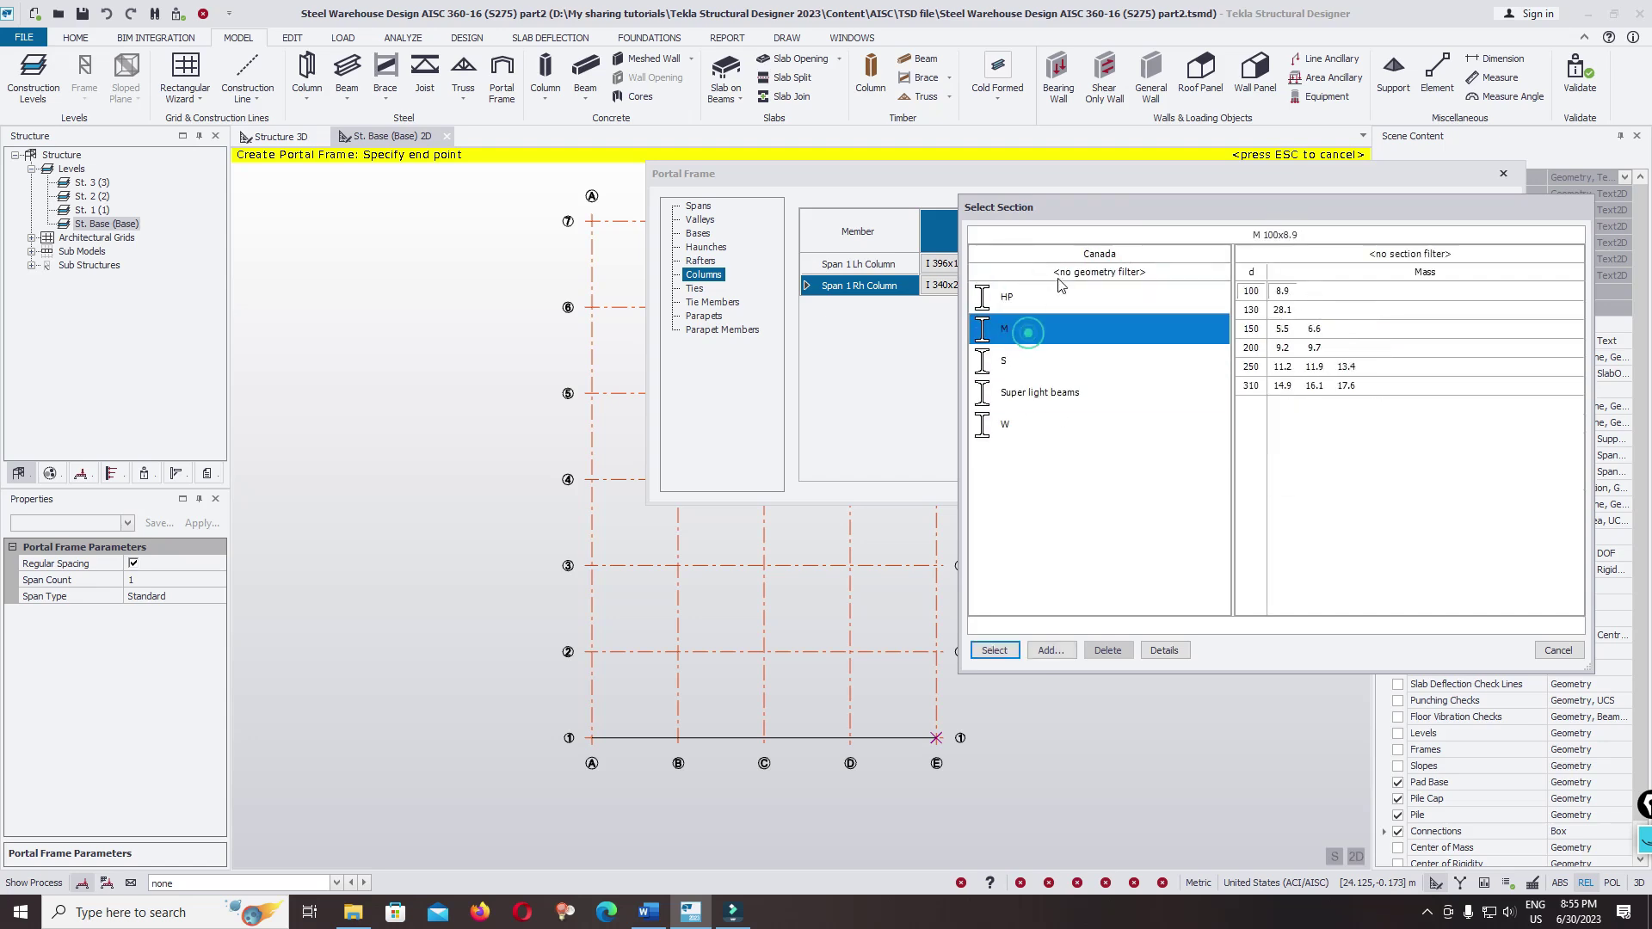
{"action": "left_click", "coordinate": [1080, 253]}
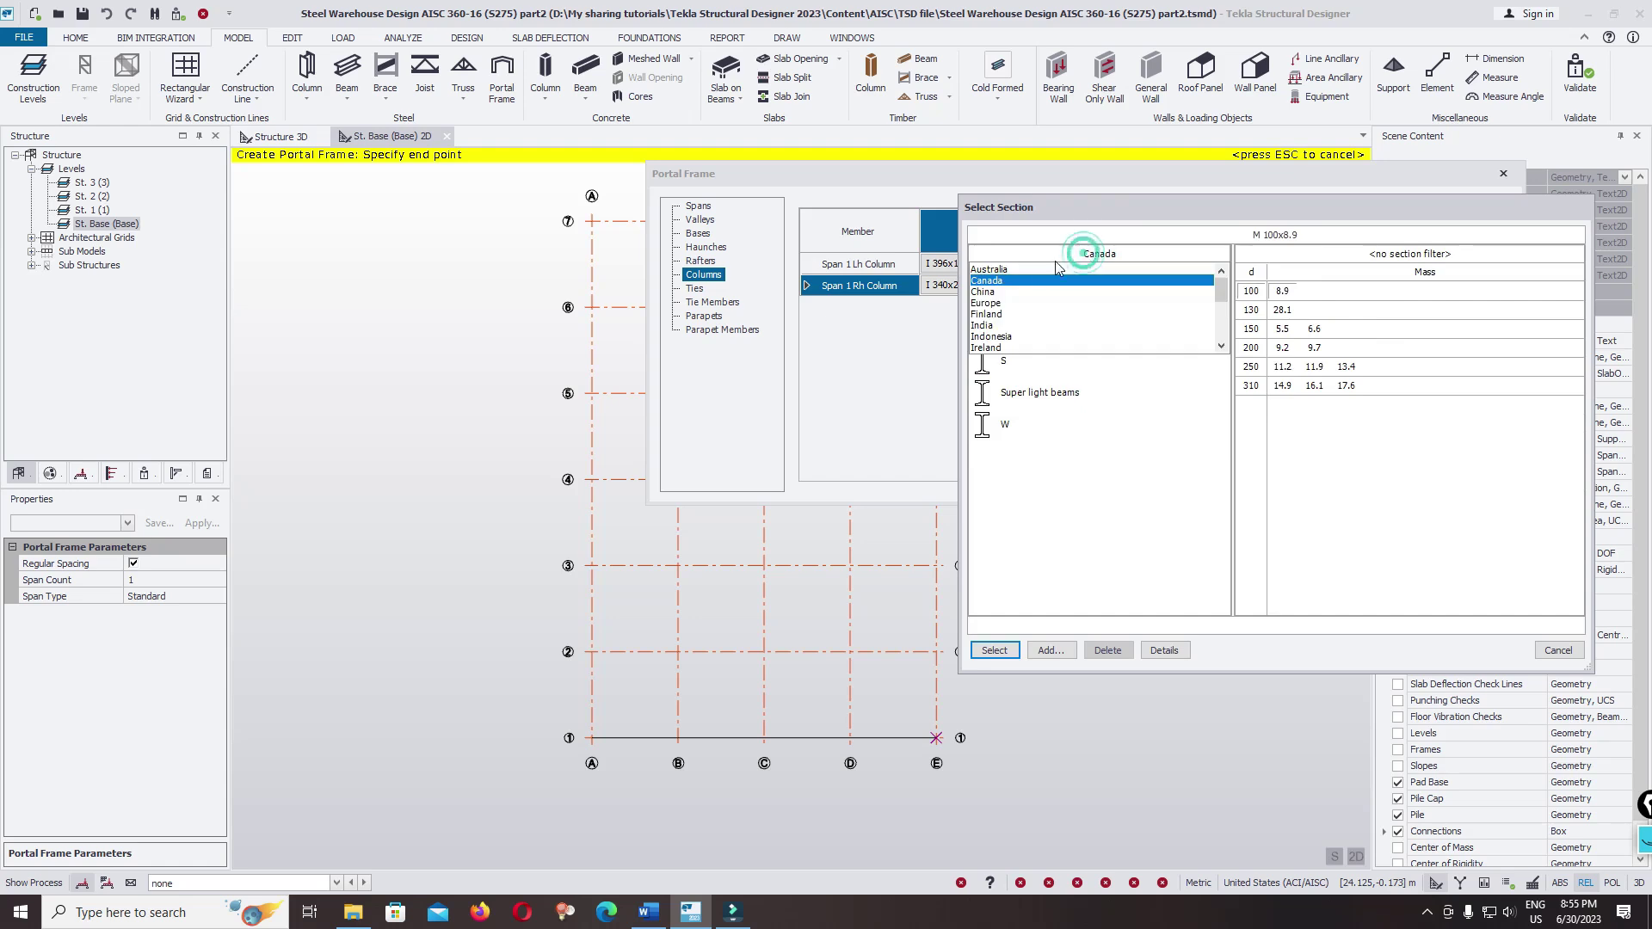
{"action": "left_click", "coordinate": [985, 291]}
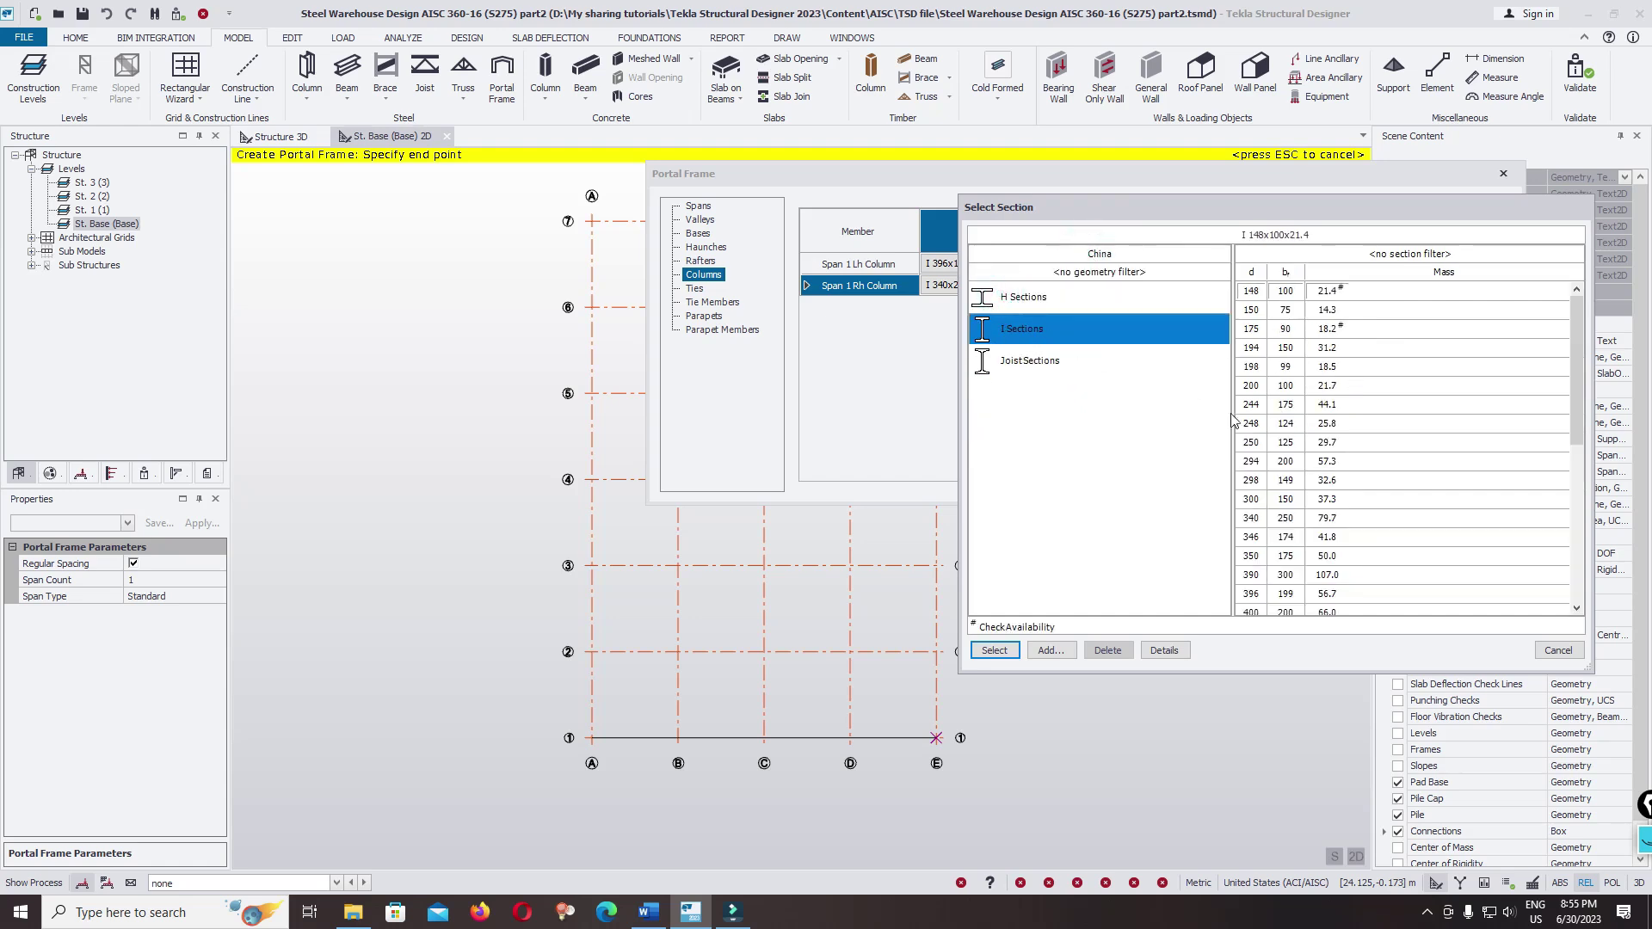
- Apply I 396x199x56.7 to the right column and check its S275 grade
{"action": "scroll", "coordinate": [1254, 452], "scroll_direction": "down", "scroll_amount": 2}
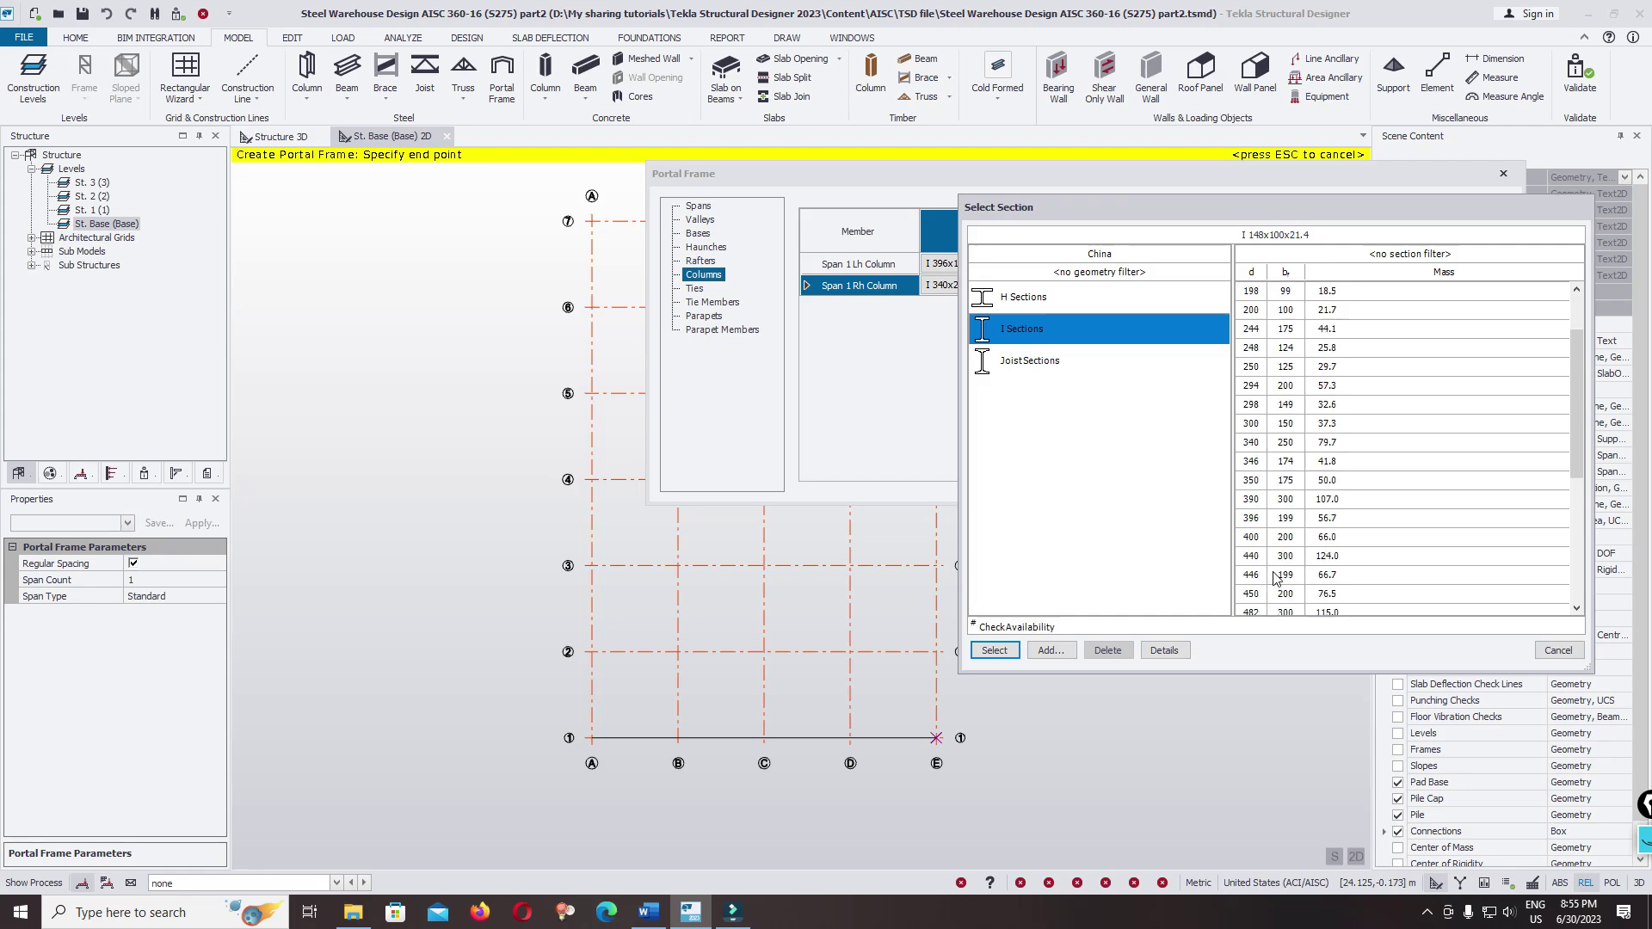
{"action": "left_click", "coordinate": [1252, 481]}
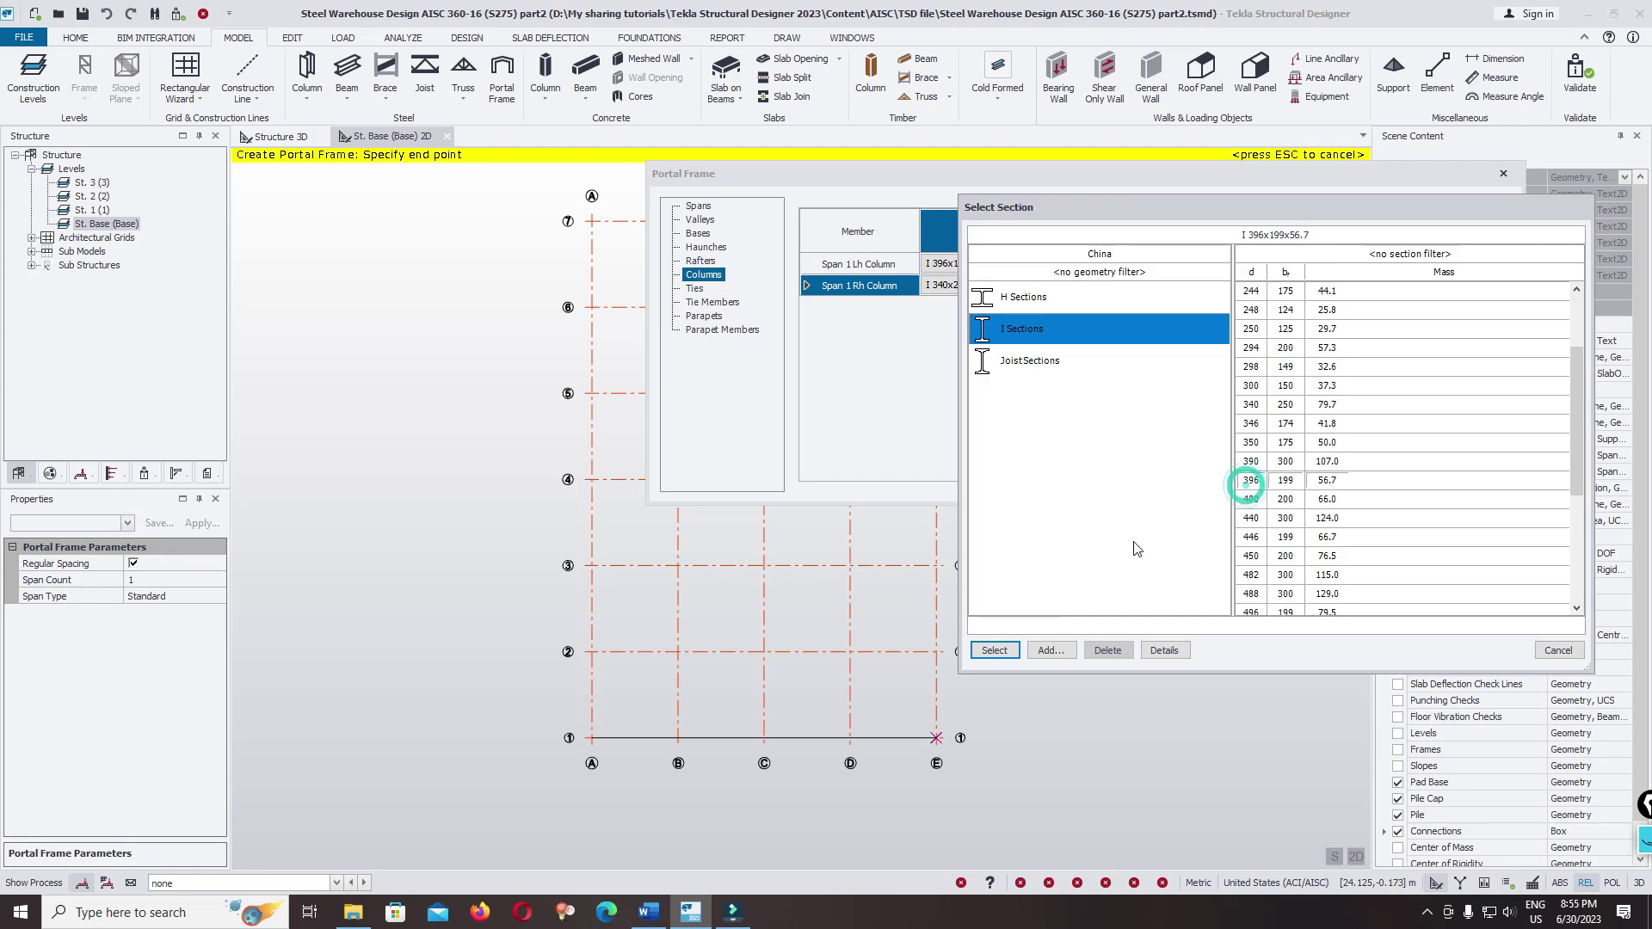
{"action": "left_click", "coordinate": [995, 651]}
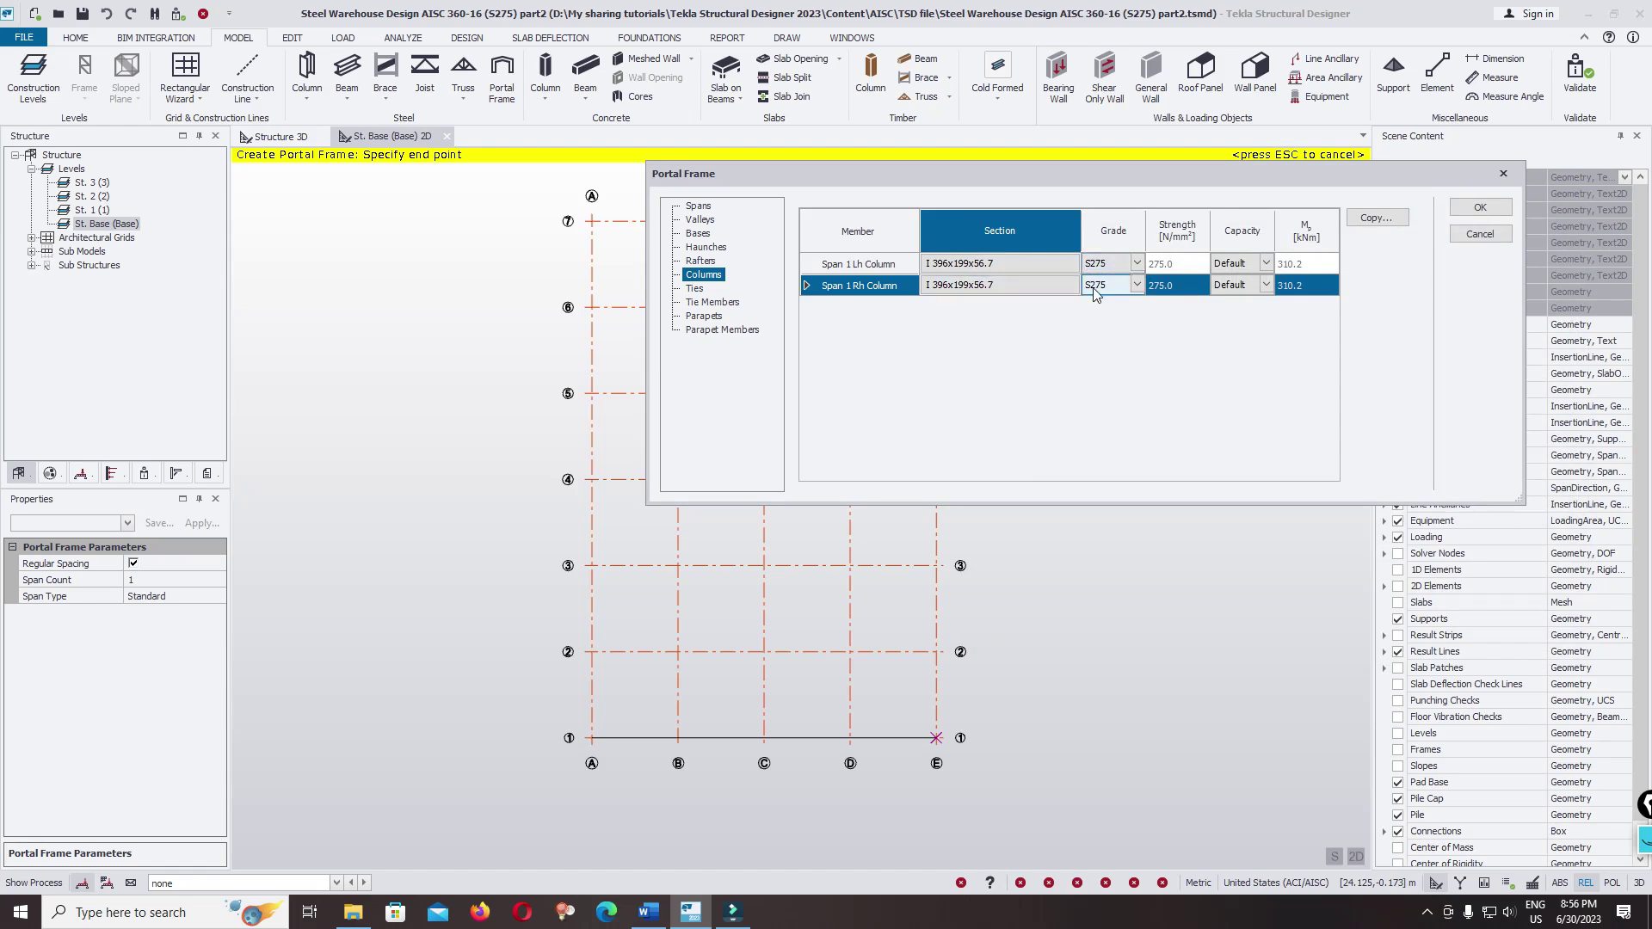
{"action": "left_click", "coordinate": [1142, 290]}
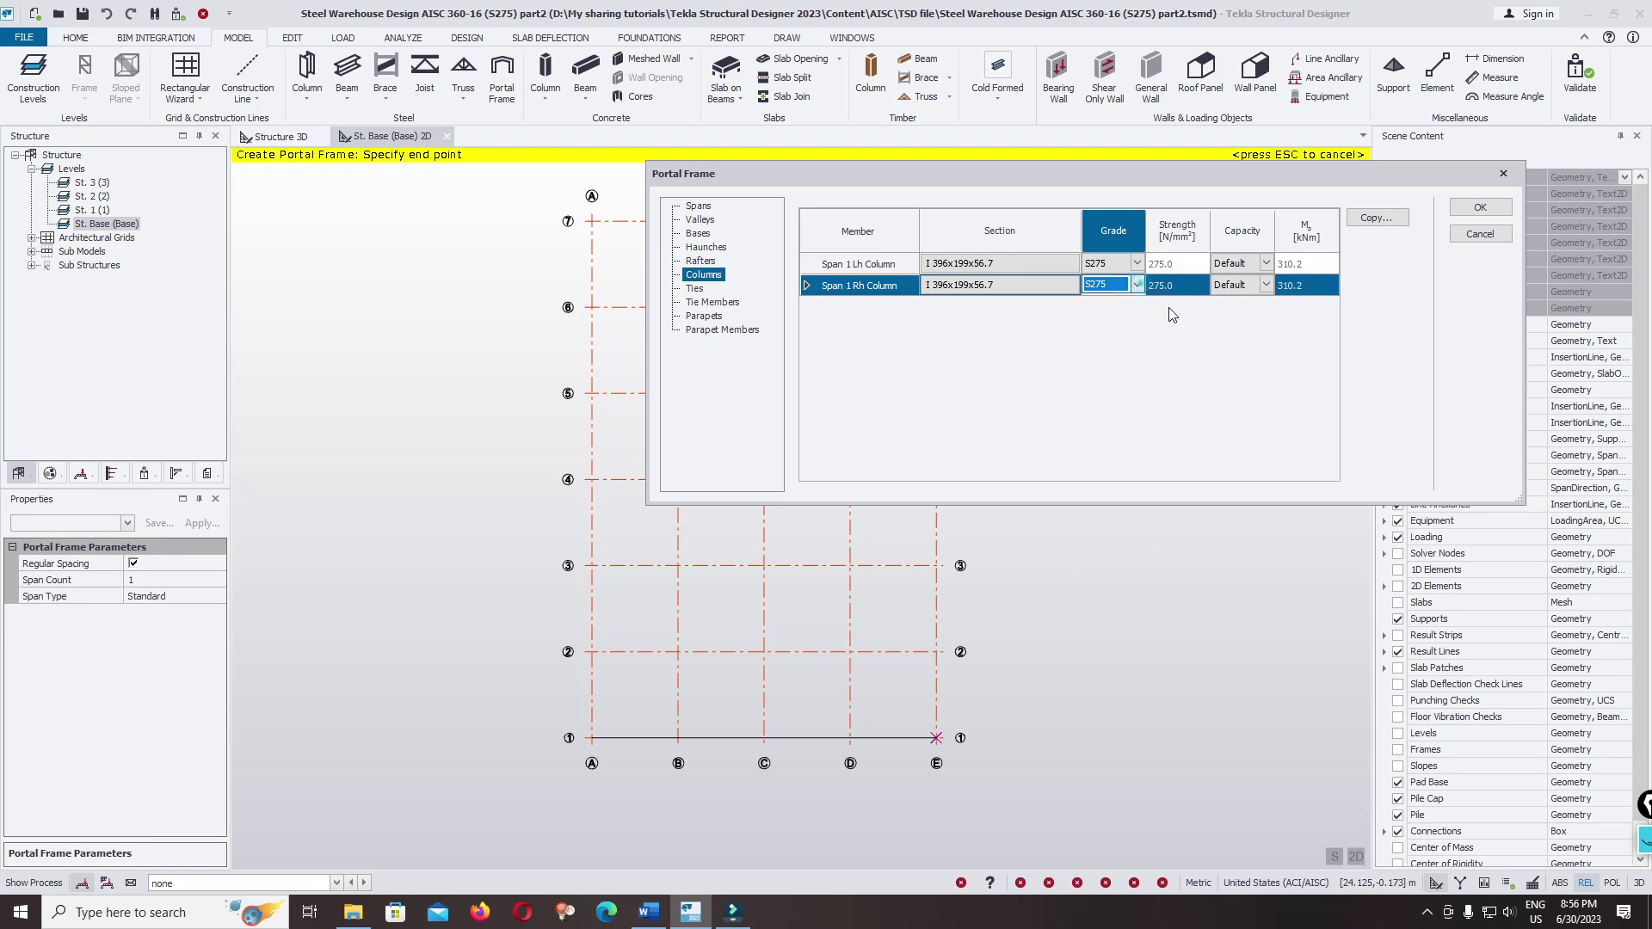
{"action": "left_click", "coordinate": [693, 289]}
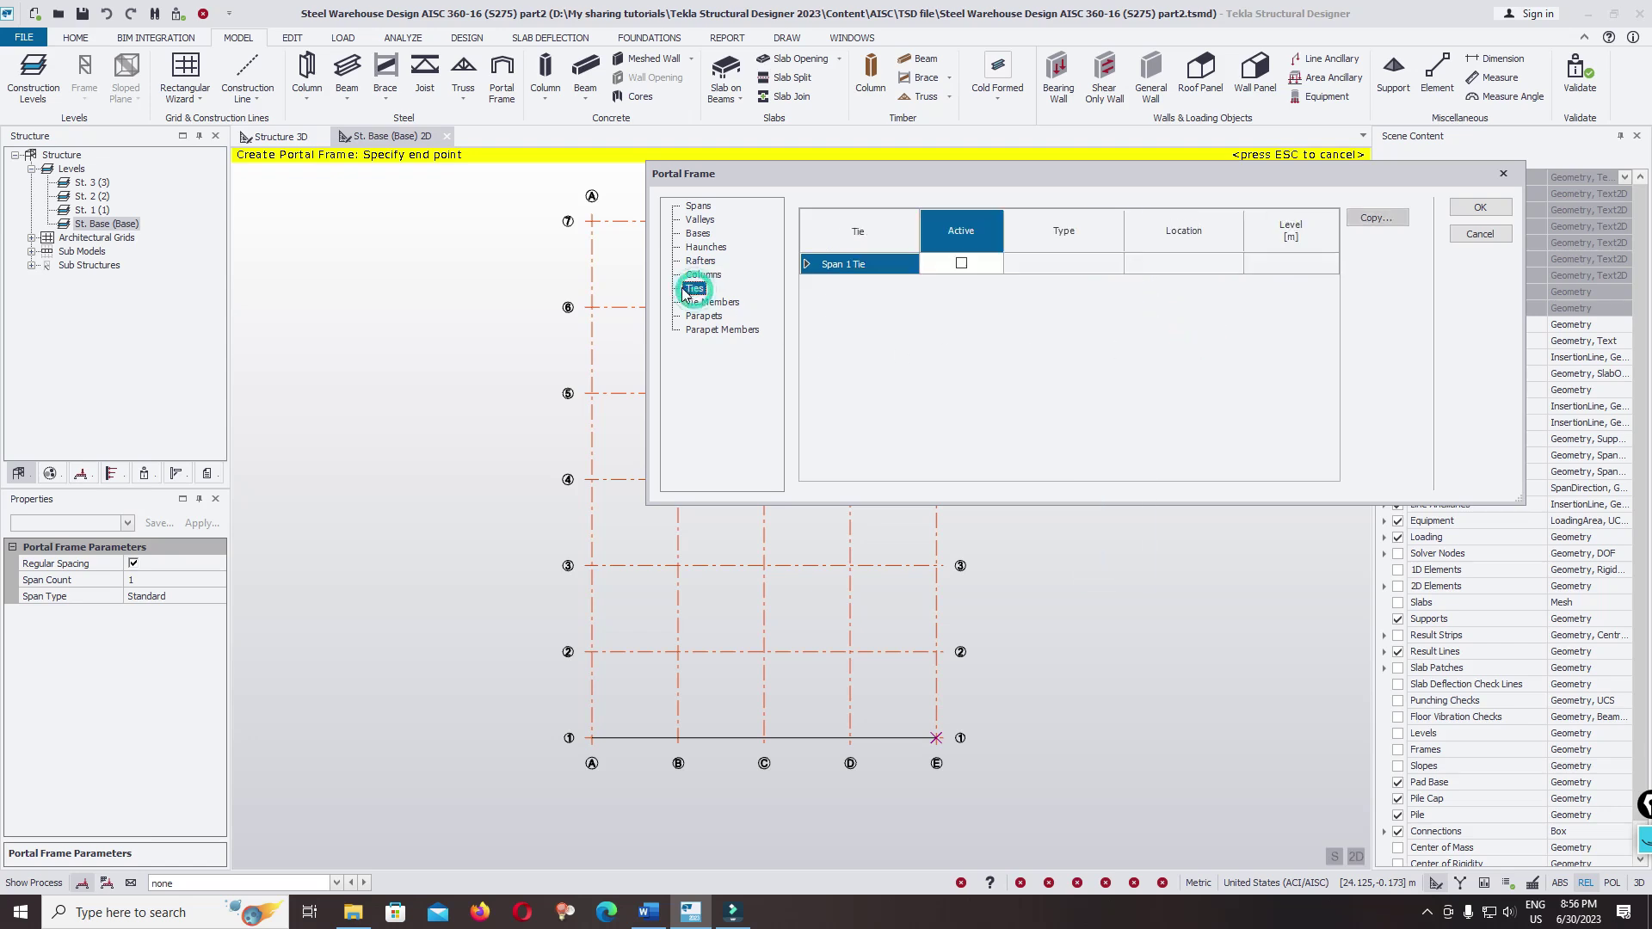
- Give the Span 1 Lh Eaves haunch maximum cut depth and a Special section derivation
{"action": "left_click", "coordinate": [703, 248]}
{"action": "left_click_drag", "start_coordinate": [925, 184], "coordinate": [871, 207]}
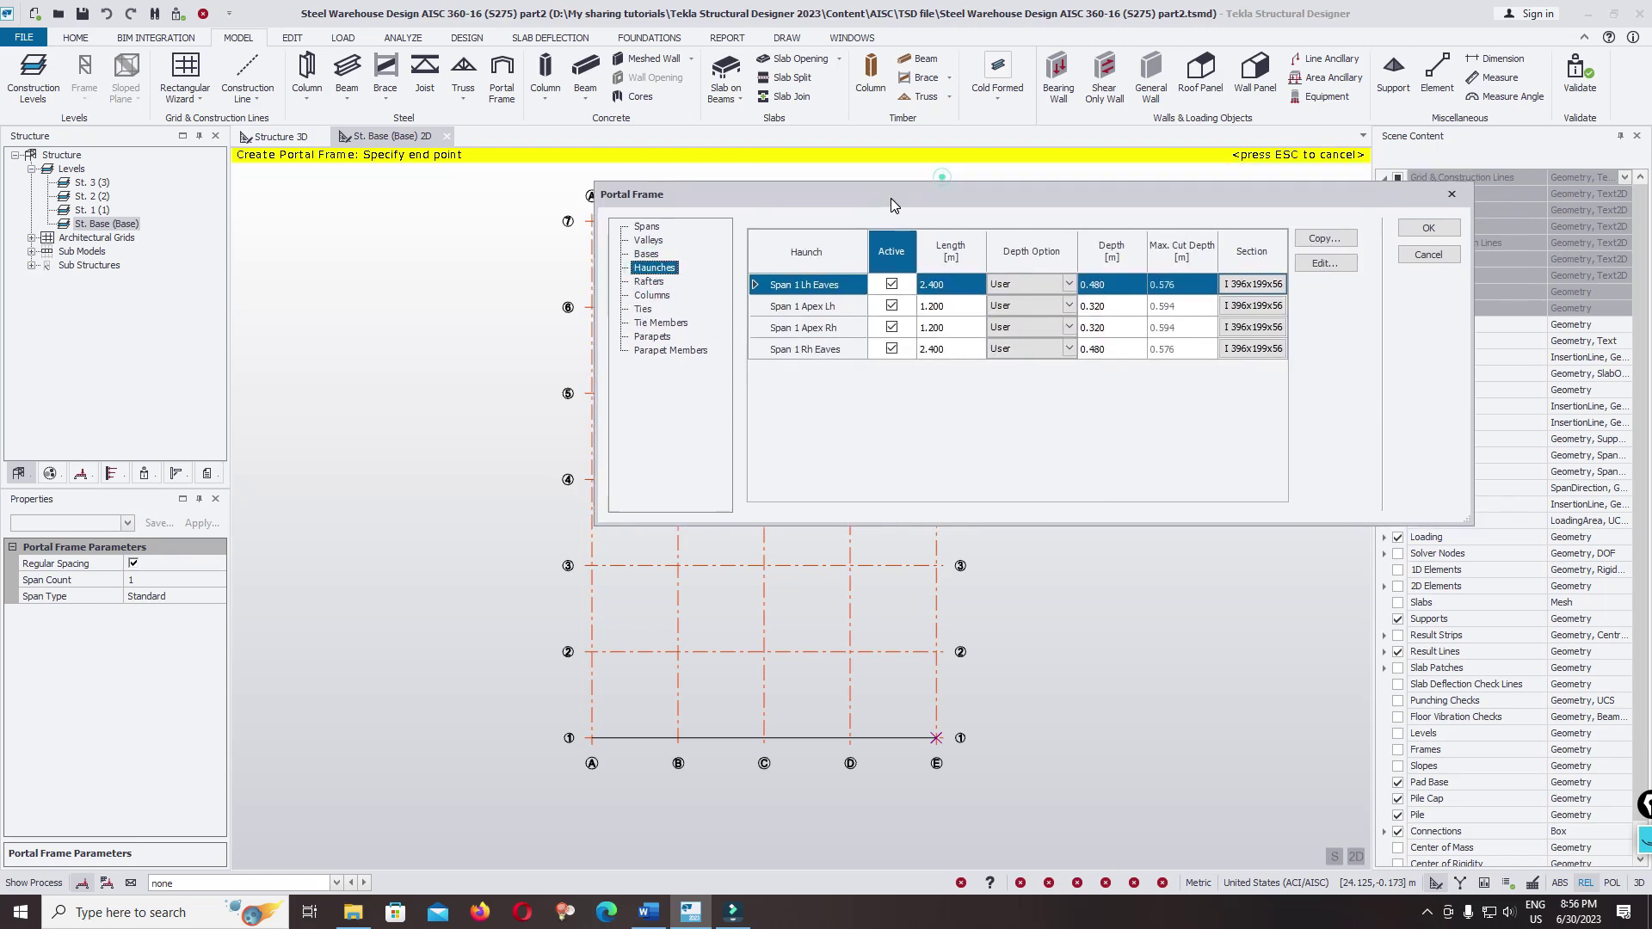
{"action": "left_click", "coordinate": [1245, 288]}
{"action": "left_click", "coordinate": [1244, 289]}
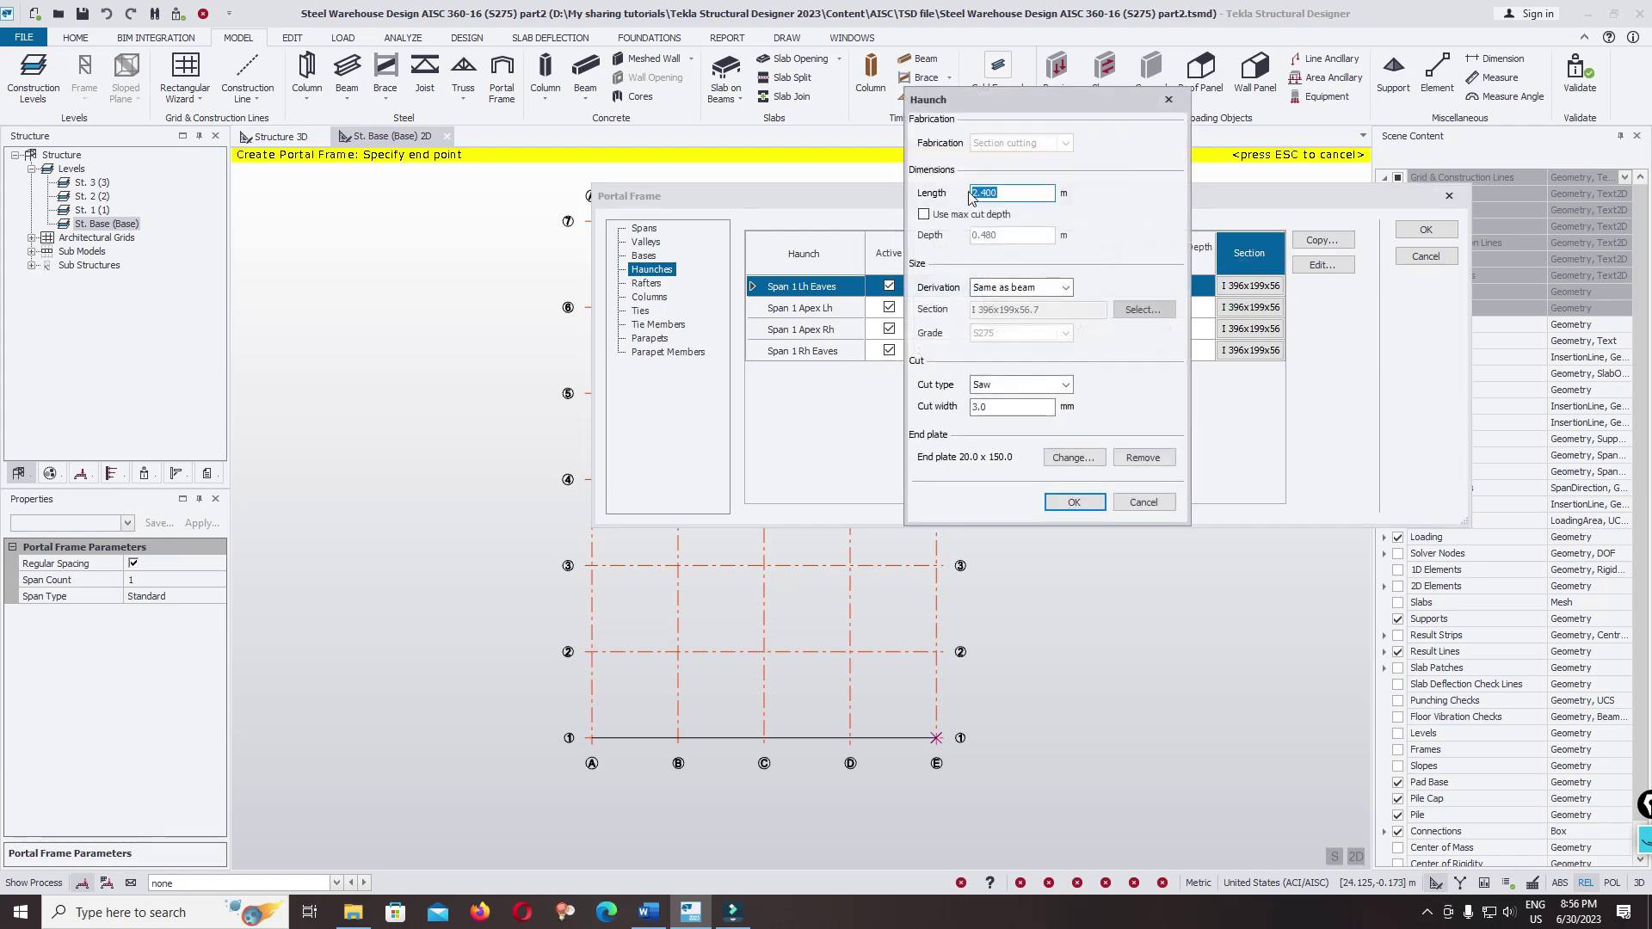
{"action": "left_click", "coordinate": [924, 214]}
{"action": "left_click", "coordinate": [1065, 287]}
{"action": "left_click", "coordinate": [1006, 319]}
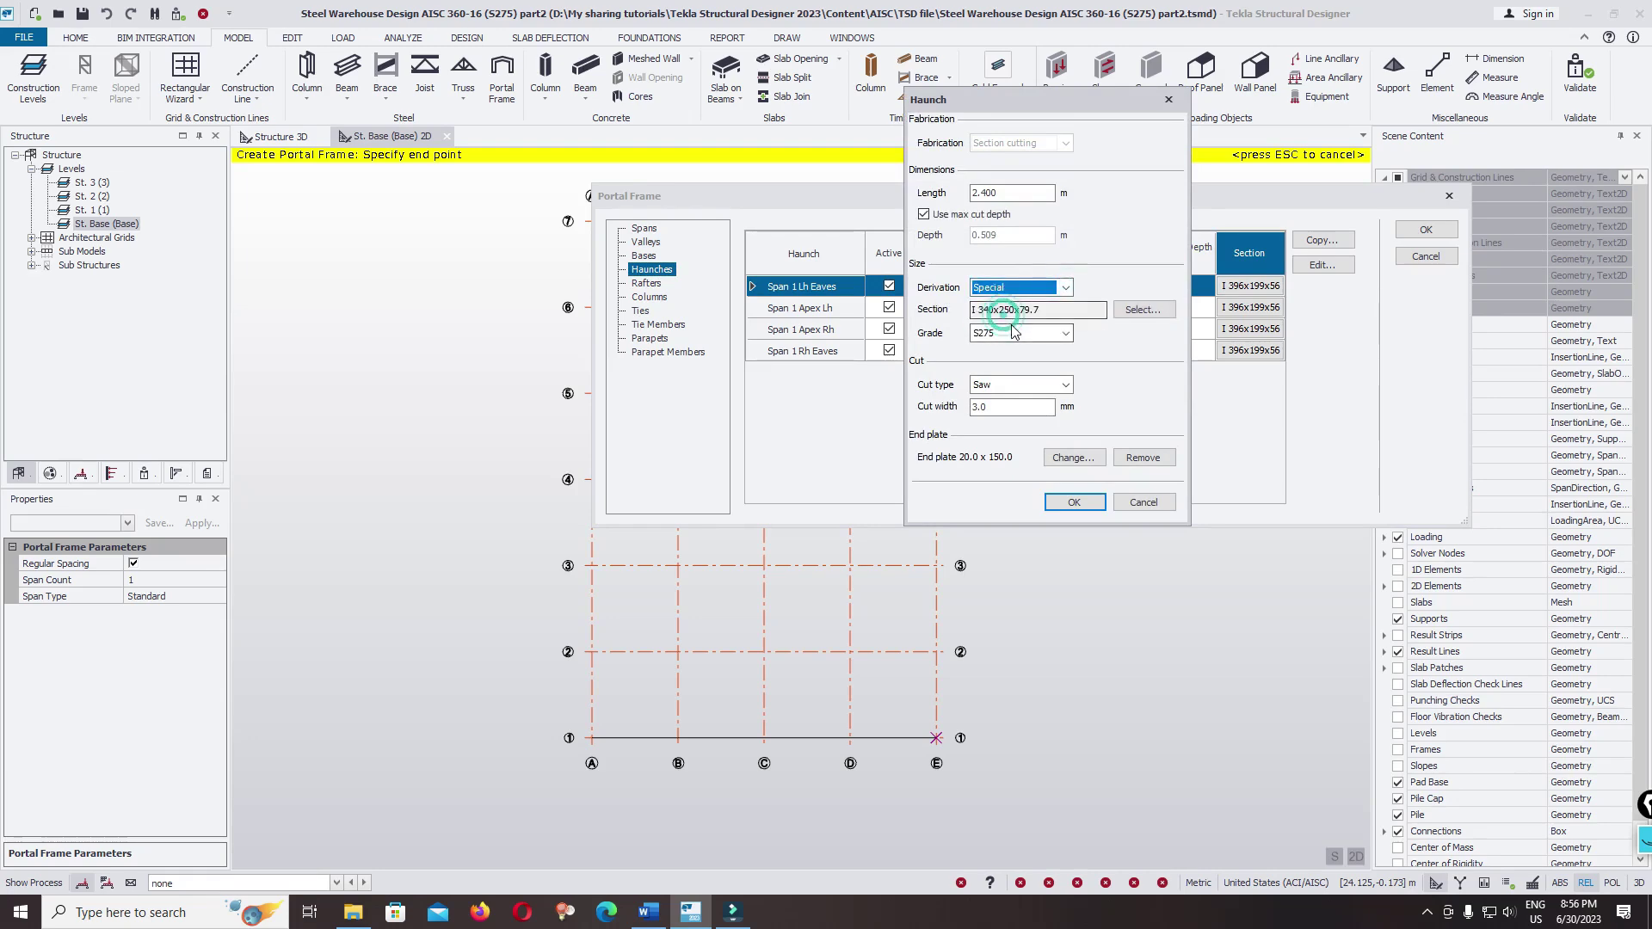
- Assign I 496x199x79.5 to the Lh Eaves haunch and confirm its settings
{"action": "left_click", "coordinate": [1142, 310]}
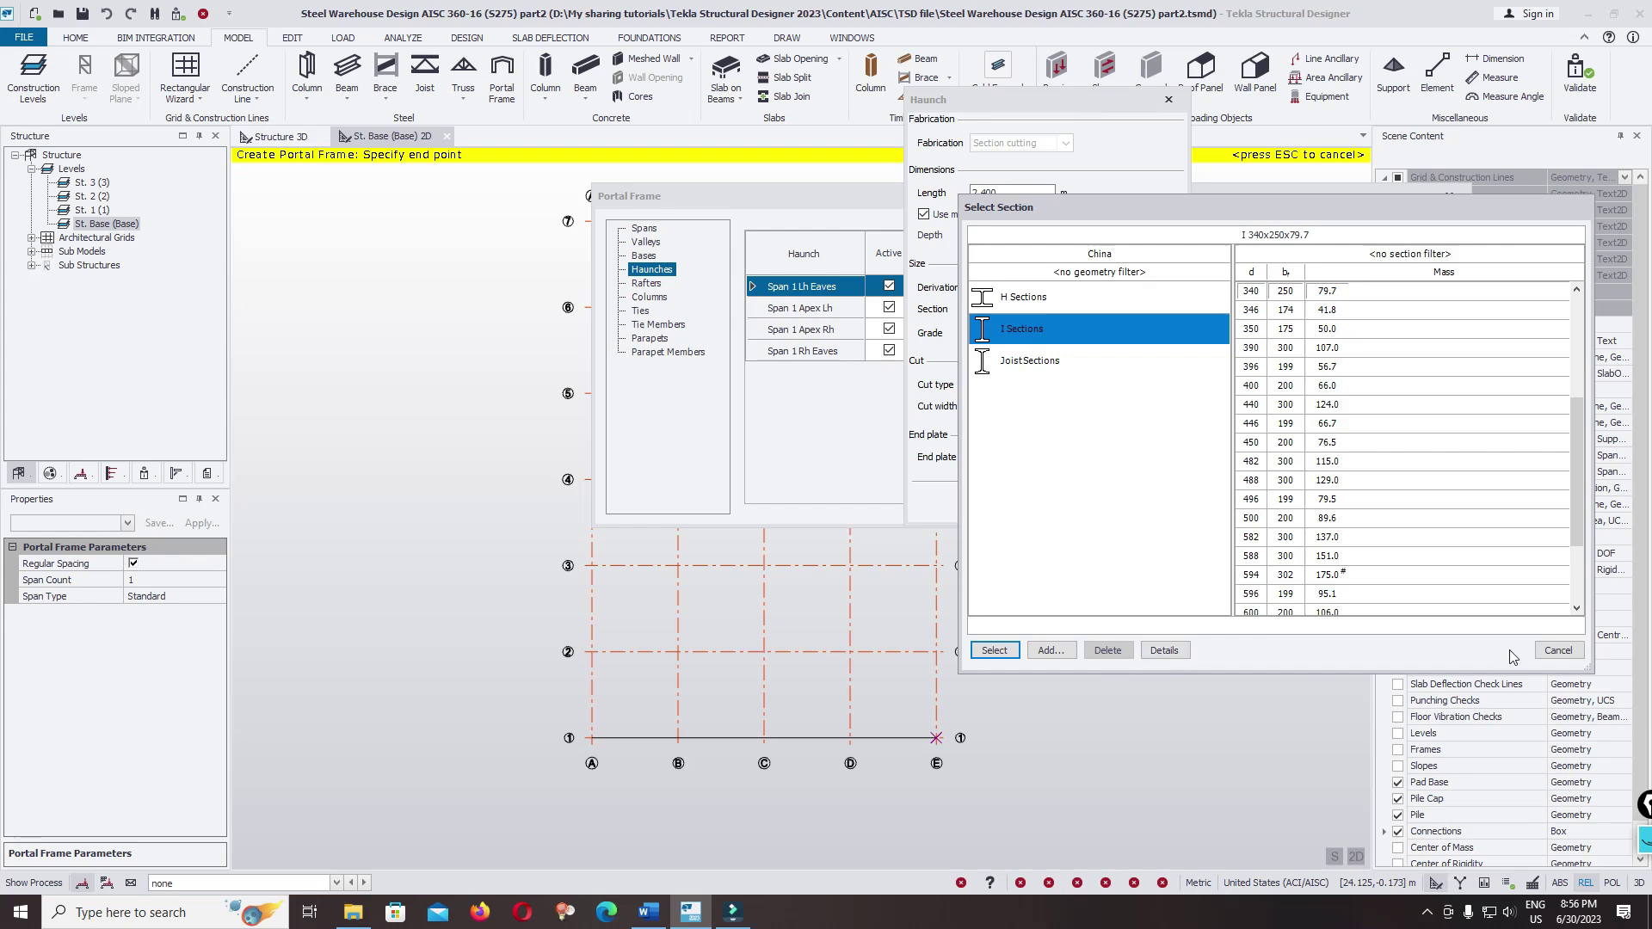
{"action": "left_click", "coordinate": [1553, 651]}
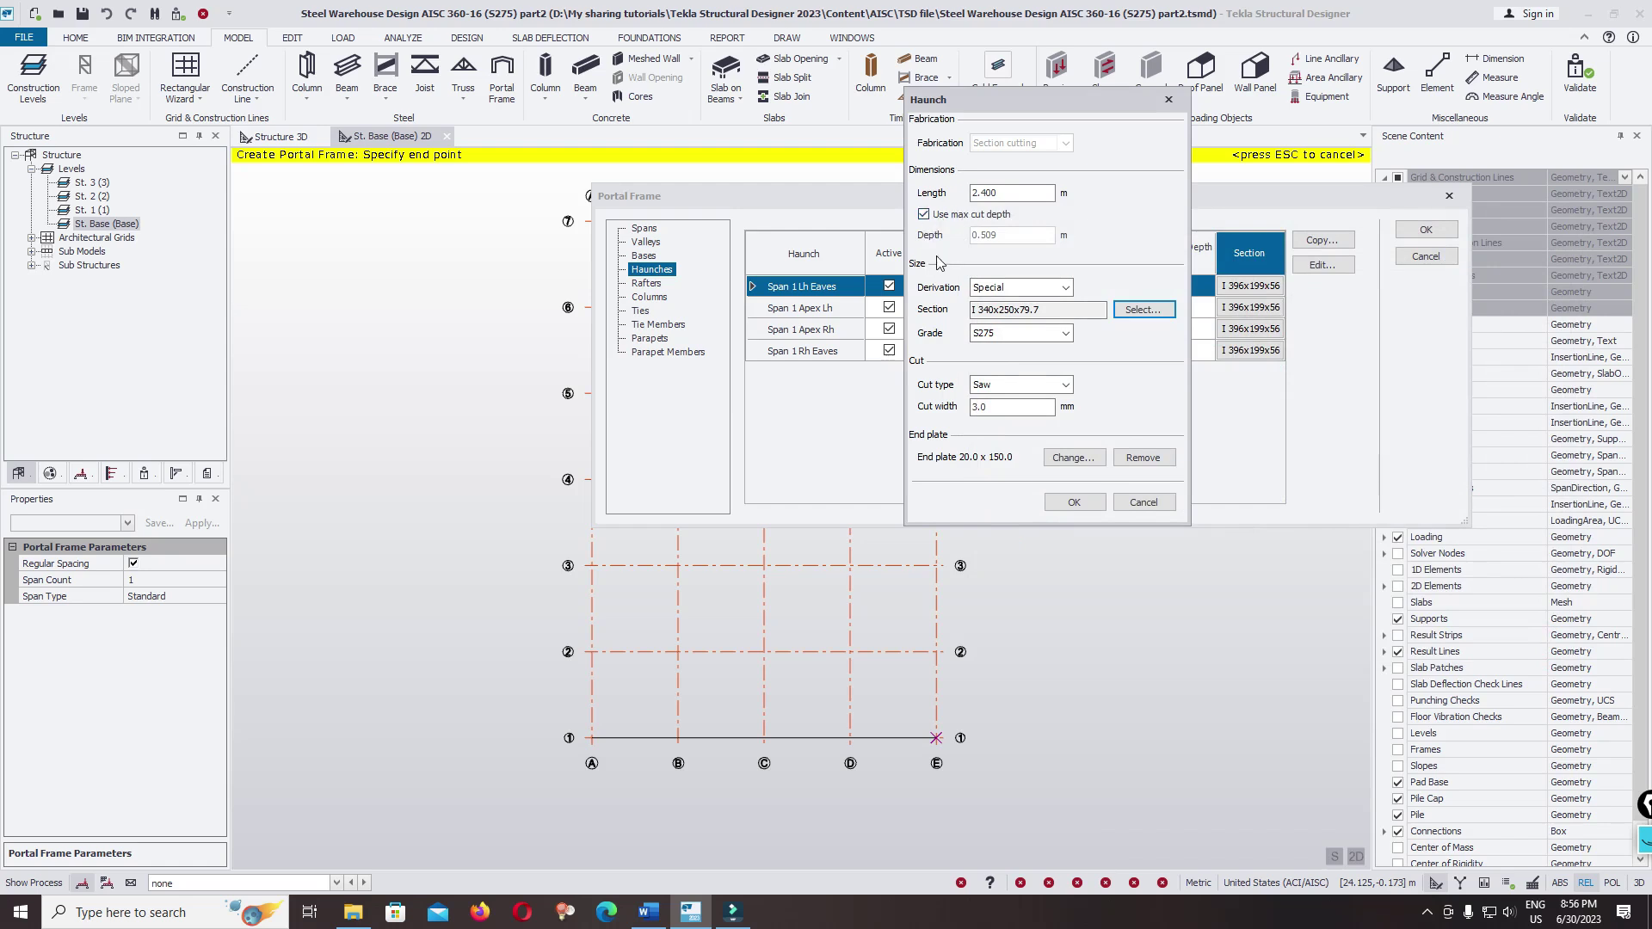
{"action": "left_click", "coordinate": [1143, 310]}
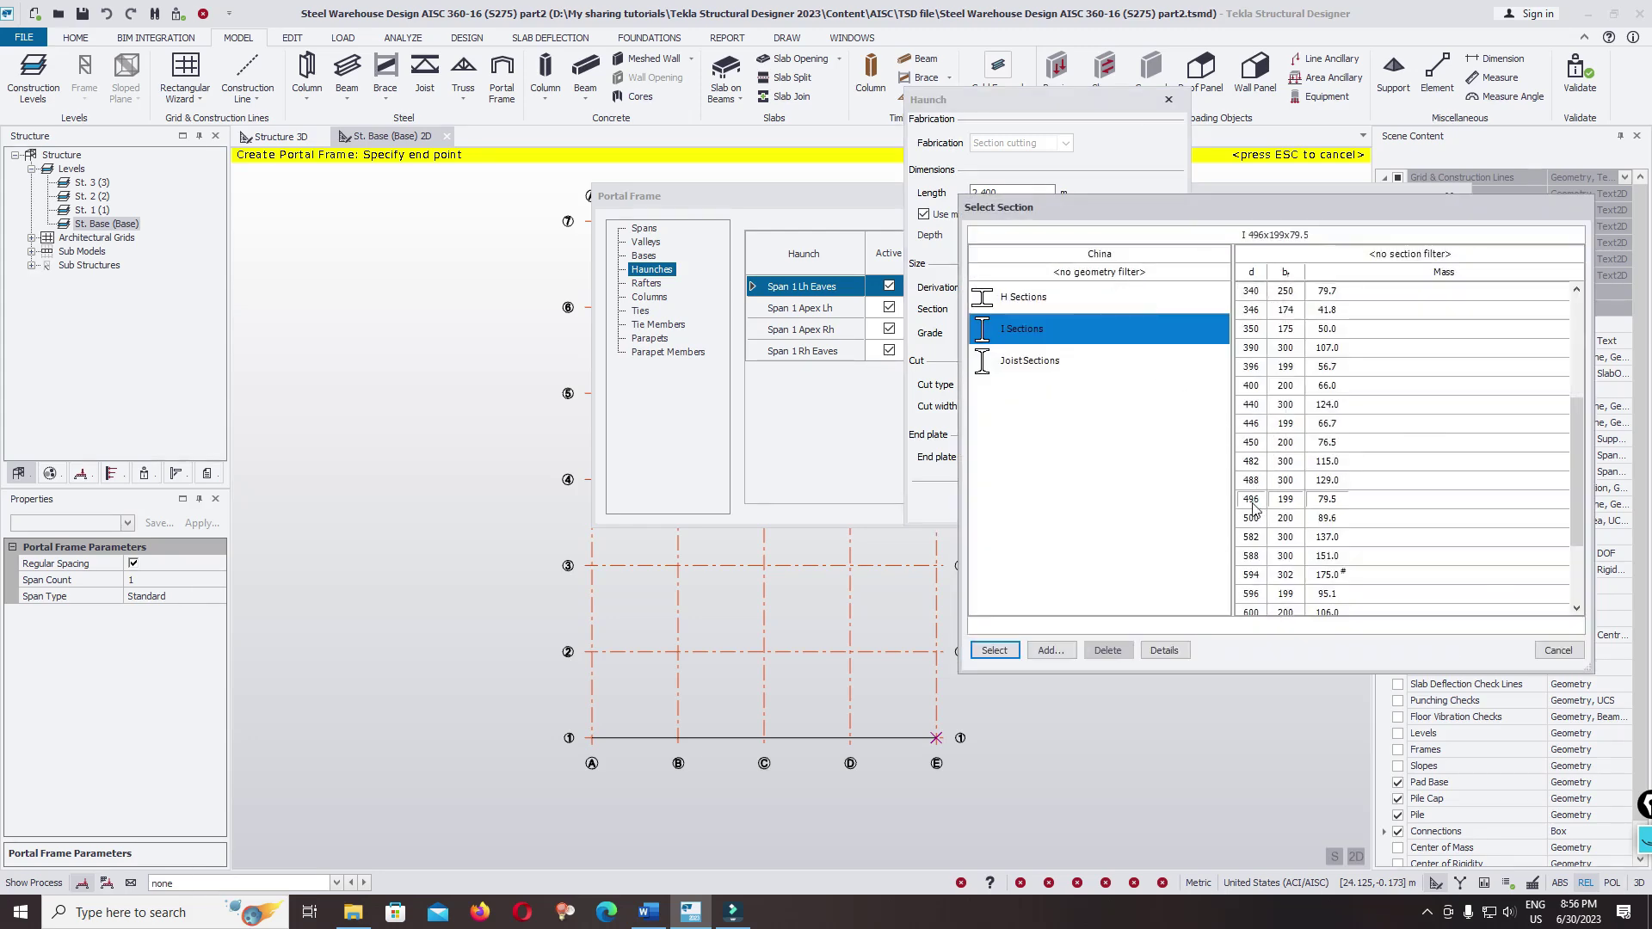
{"action": "left_click", "coordinate": [994, 650]}
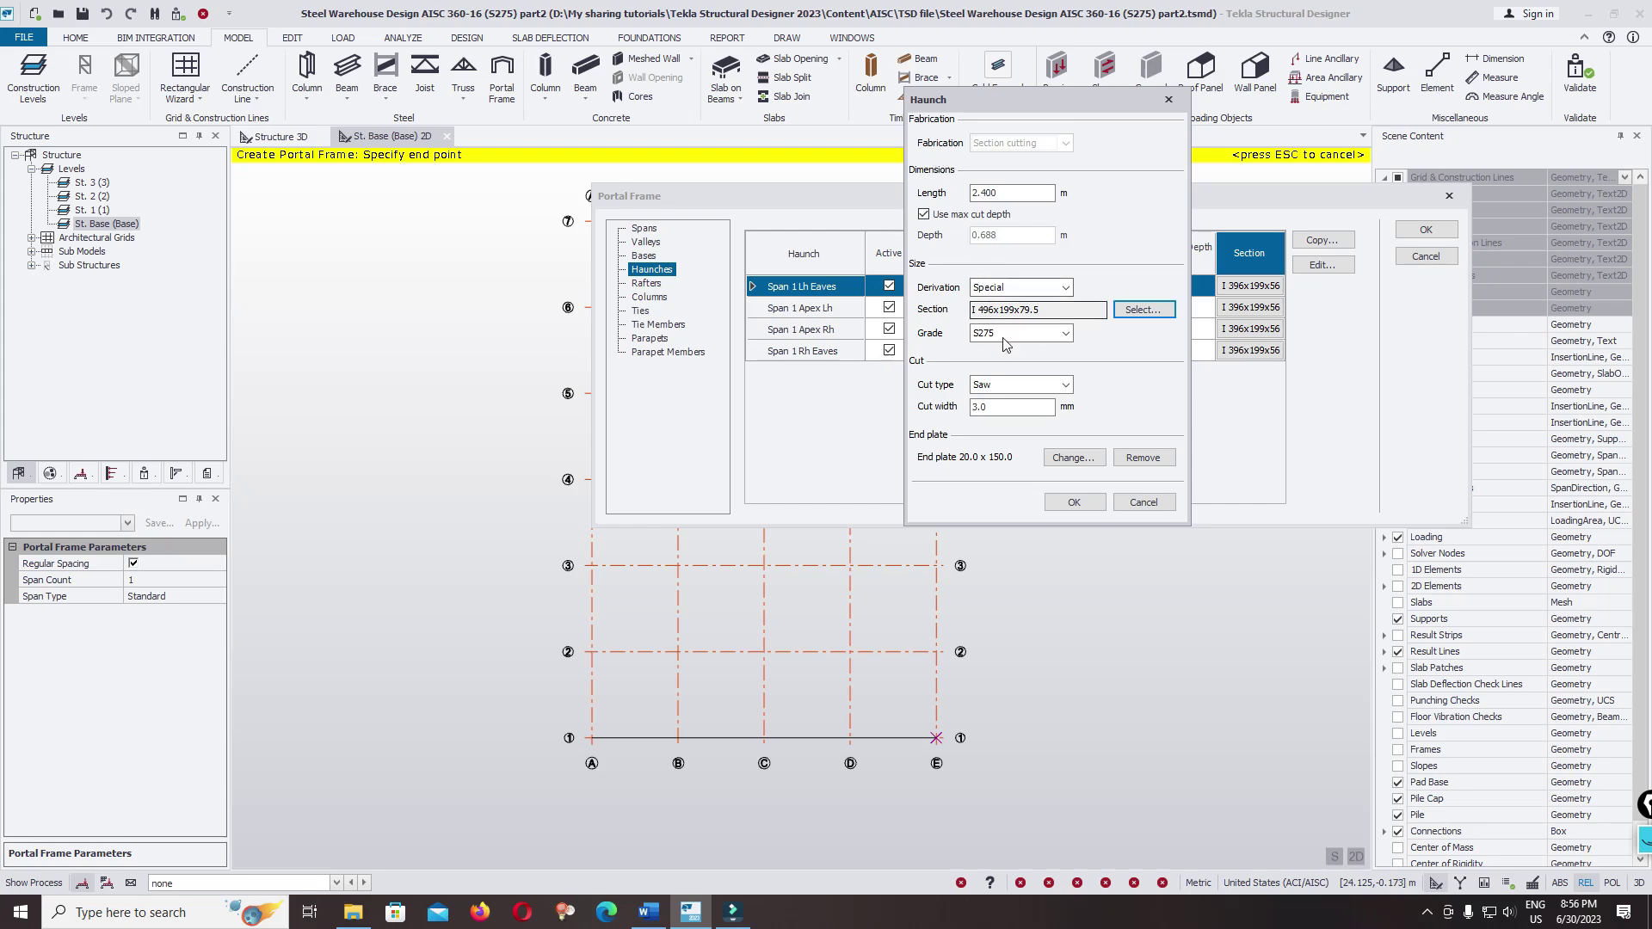
{"action": "left_click", "coordinate": [1073, 502]}
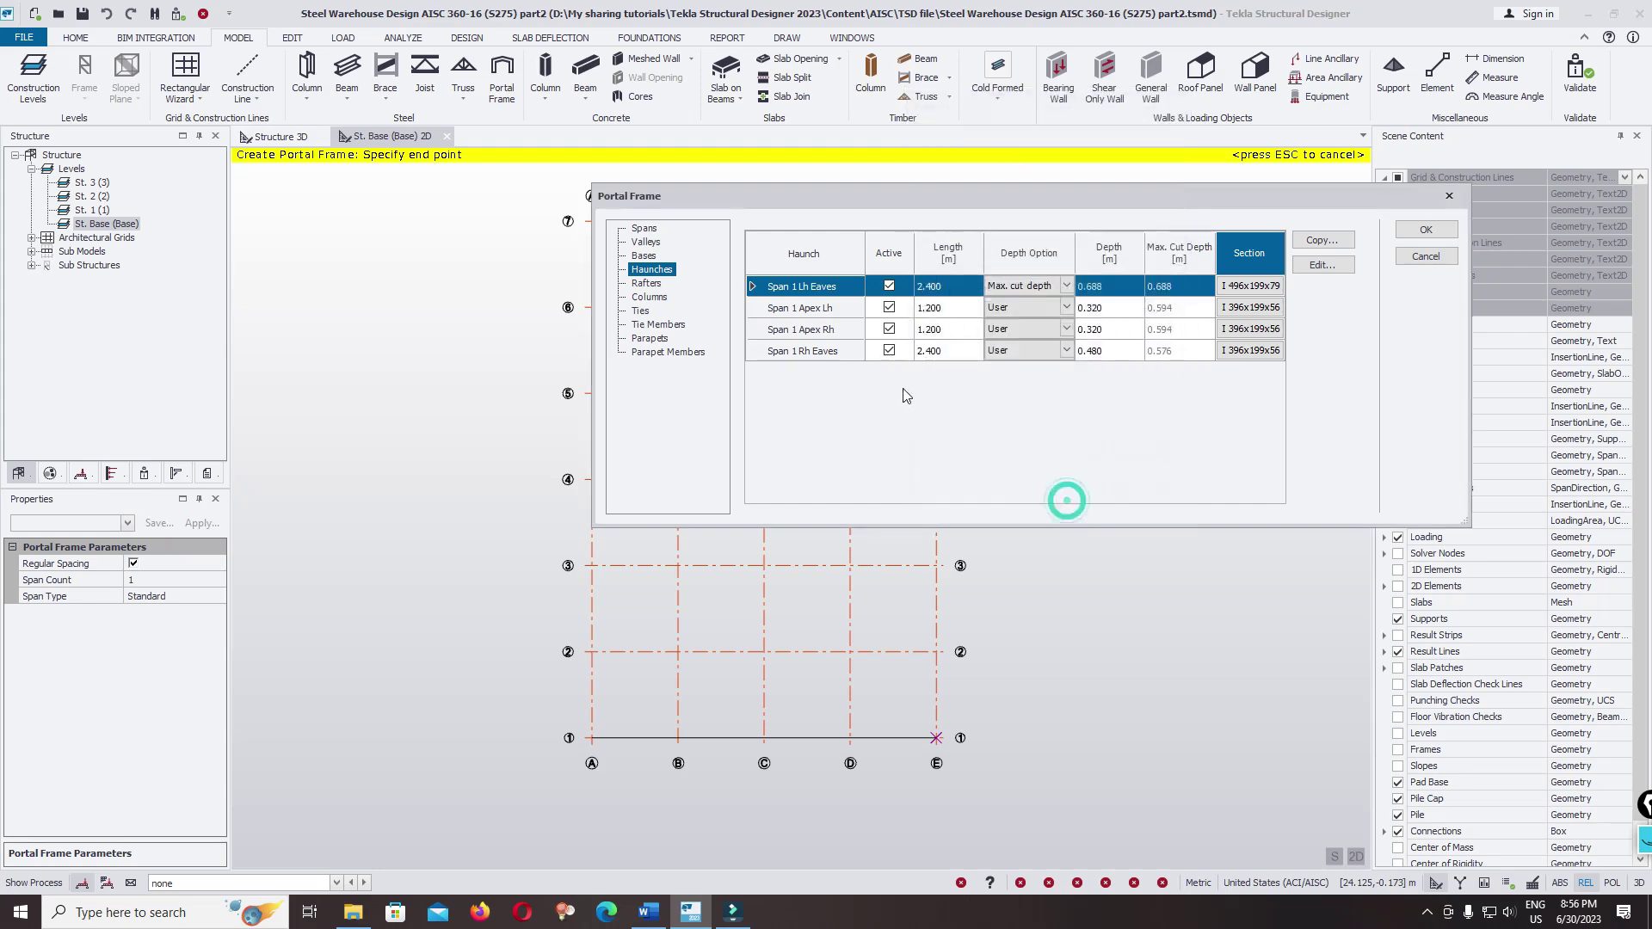
{"action": "left_click", "coordinate": [1067, 307]}
- Give the Span 1 Apex Lh haunch a Special I 496x199x79.5 section
{"action": "left_click", "coordinate": [1223, 307]}
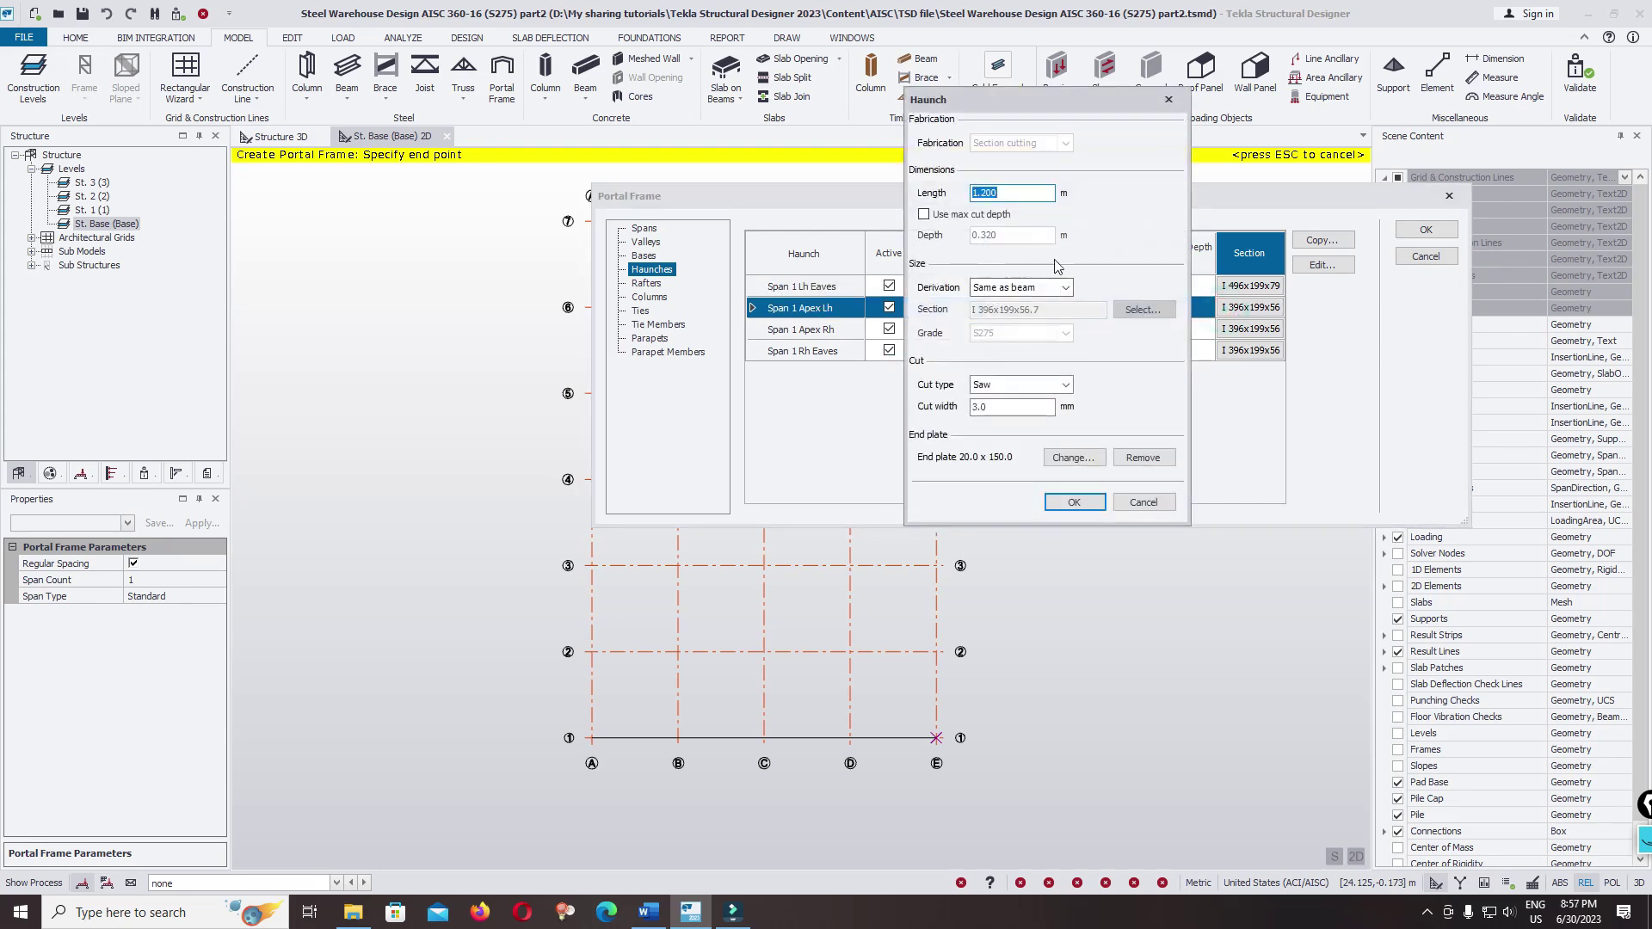
{"action": "left_click", "coordinate": [1065, 287]}
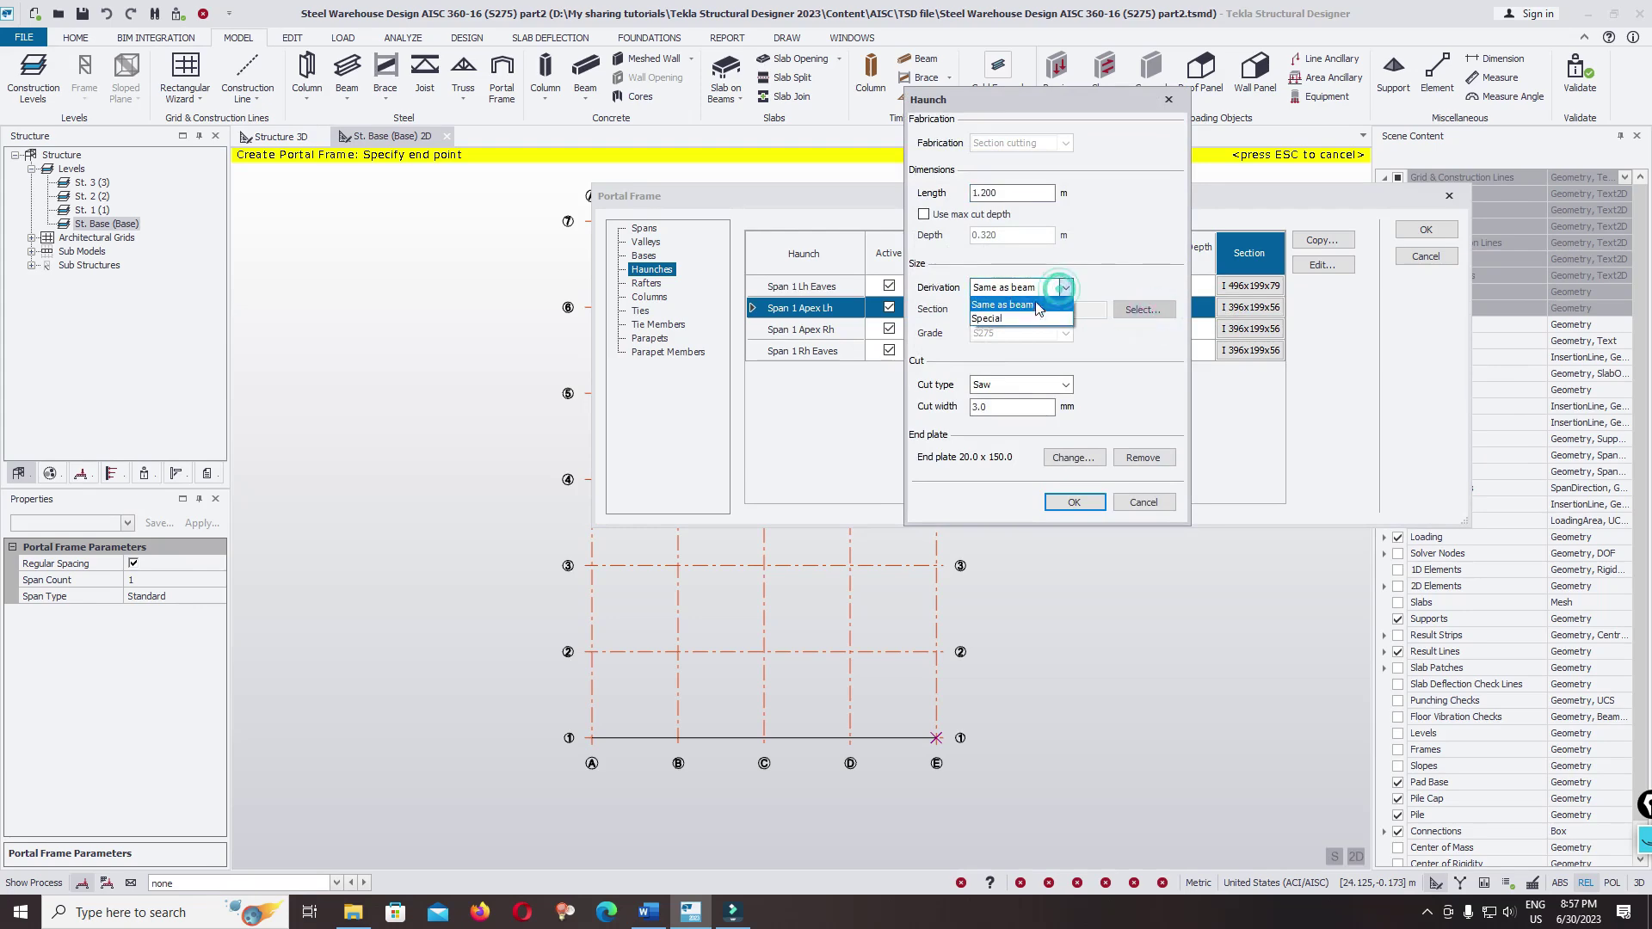
{"action": "left_click", "coordinate": [1023, 318]}
{"action": "left_click", "coordinate": [1143, 310]}
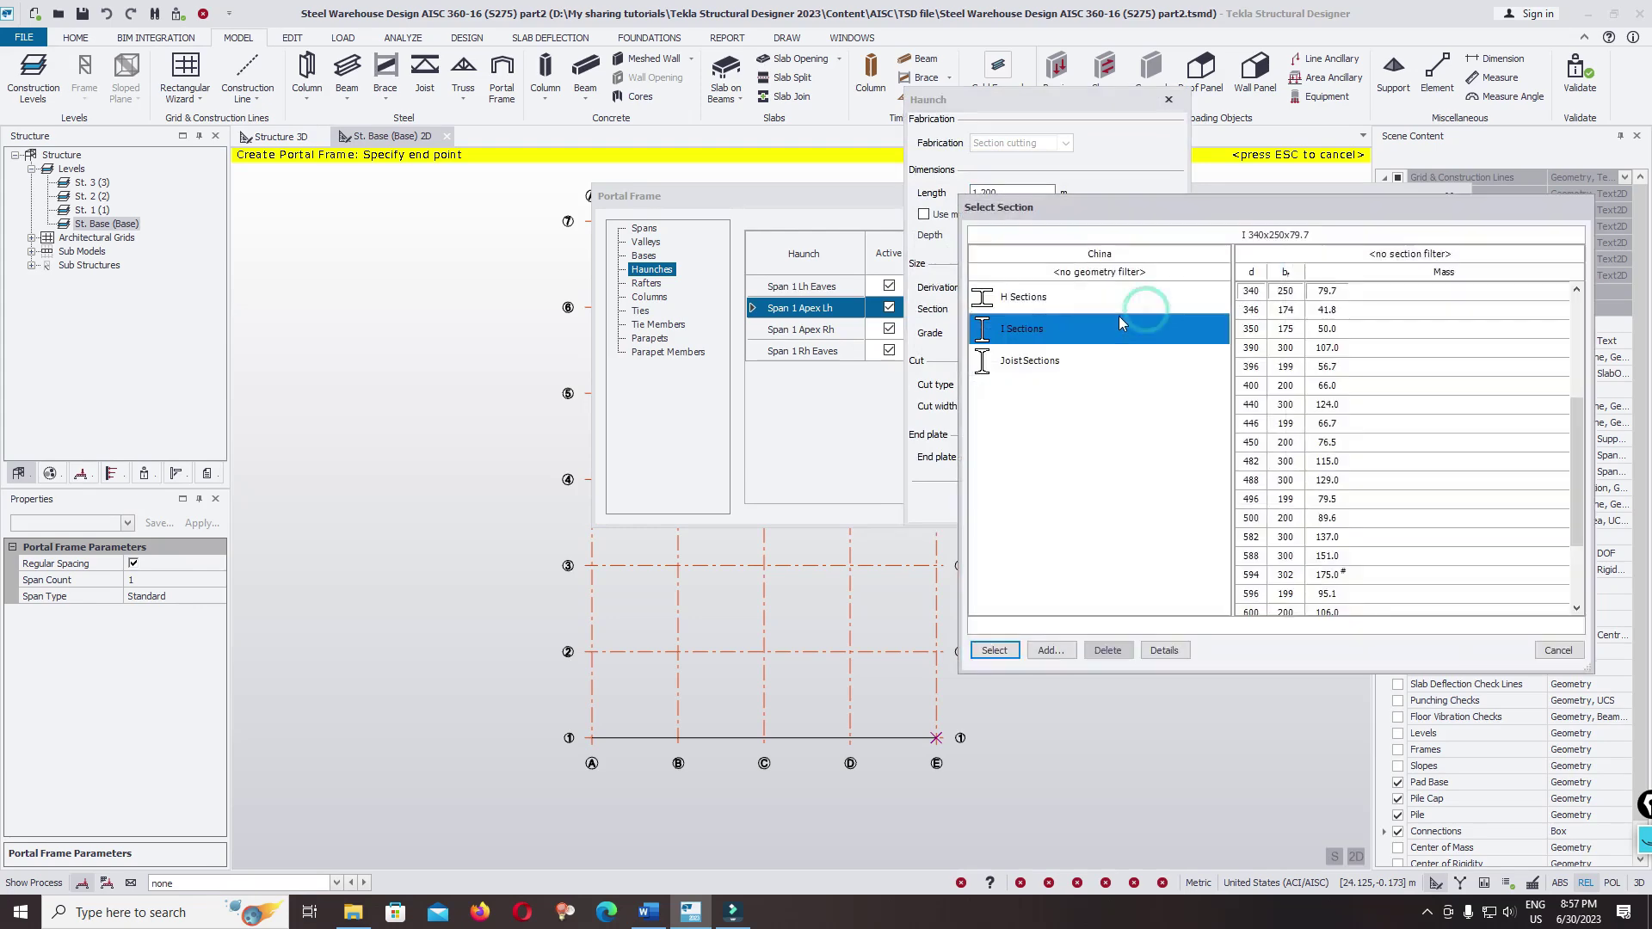
{"action": "left_click", "coordinate": [1250, 501]}
{"action": "left_click", "coordinate": [995, 651]}
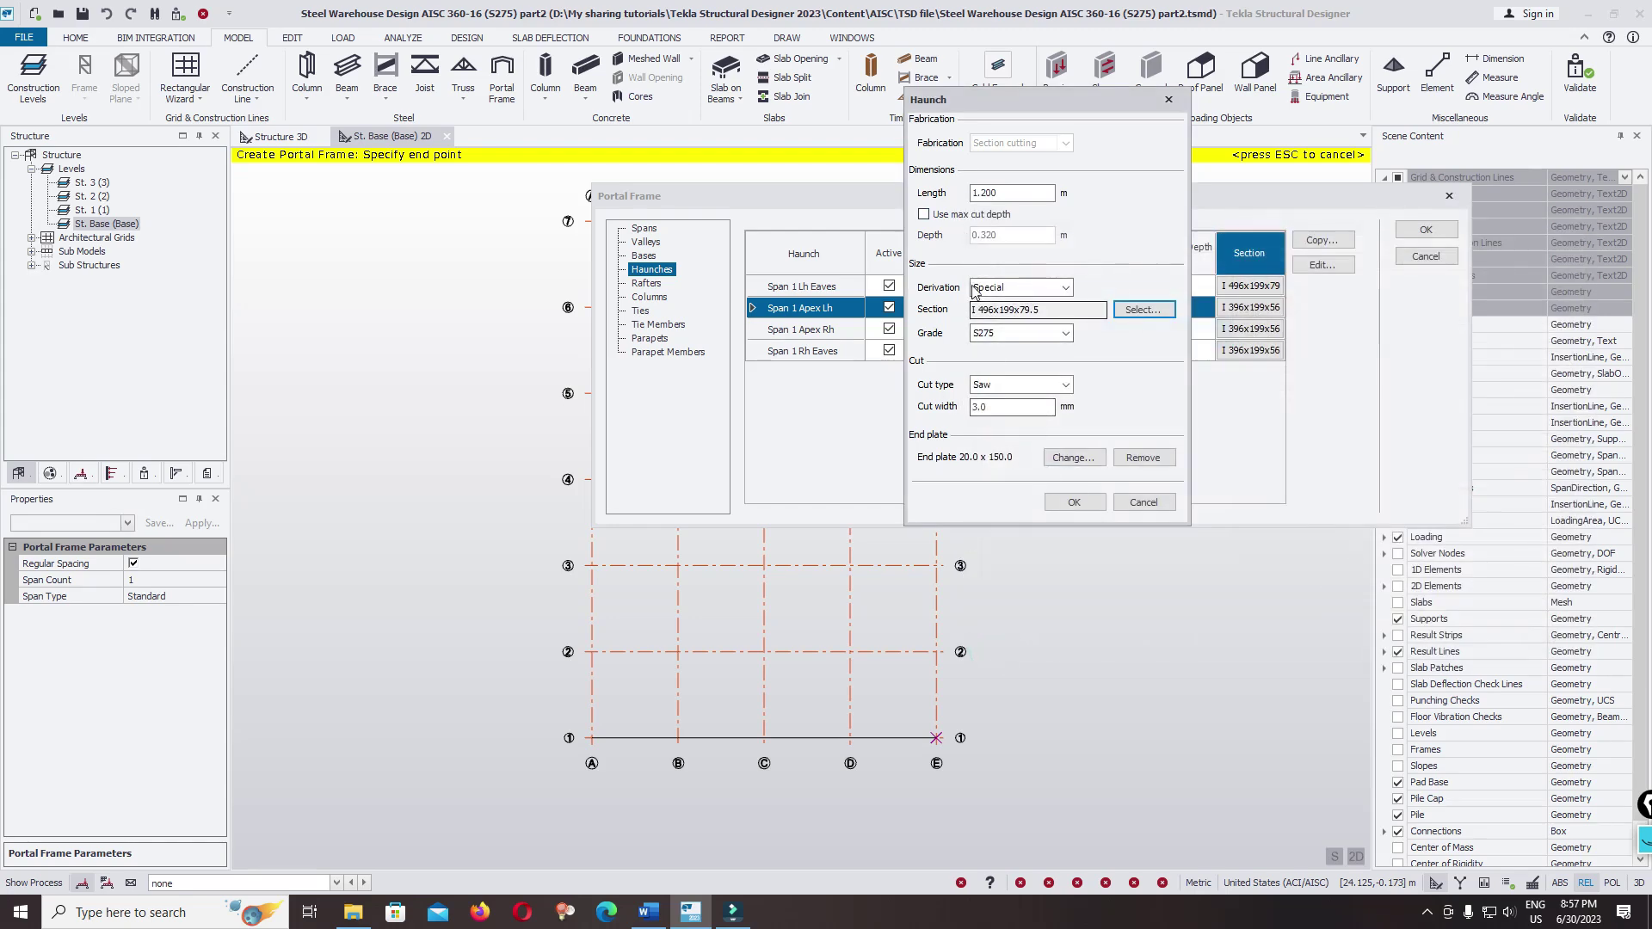
{"action": "left_click", "coordinate": [1073, 502]}
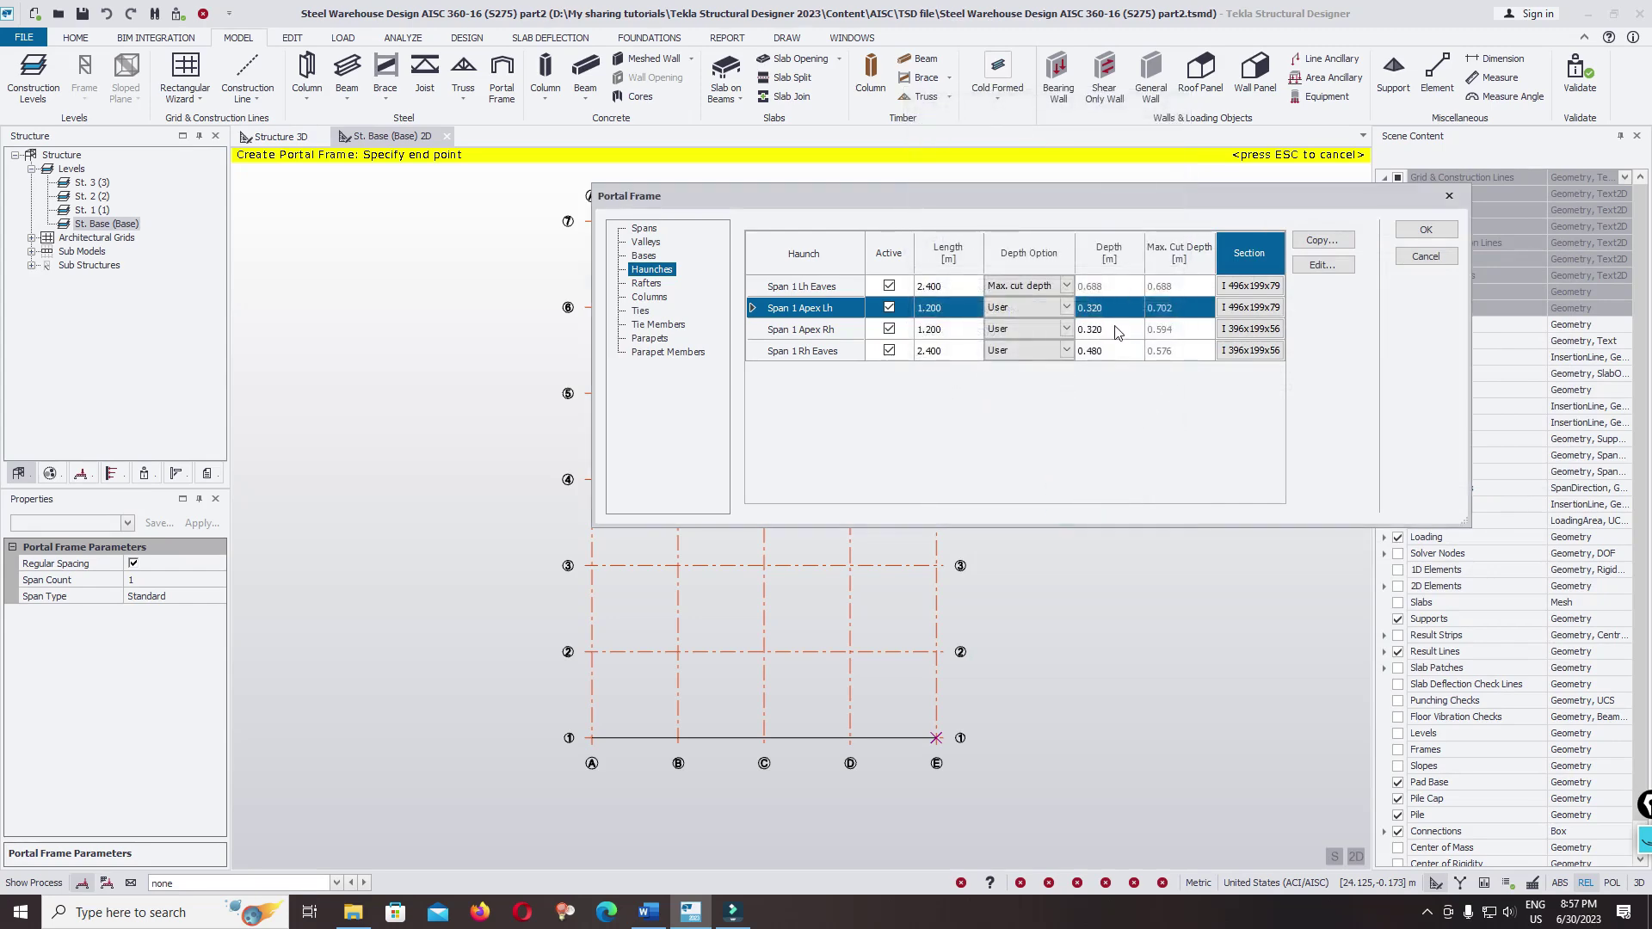
- Give the Span 1 Apex Rh haunch a Special I 496x199x79.5 section
{"action": "left_click", "coordinate": [1115, 329]}
{"action": "left_click", "coordinate": [1252, 329]}
{"action": "left_click", "coordinate": [1262, 328]}
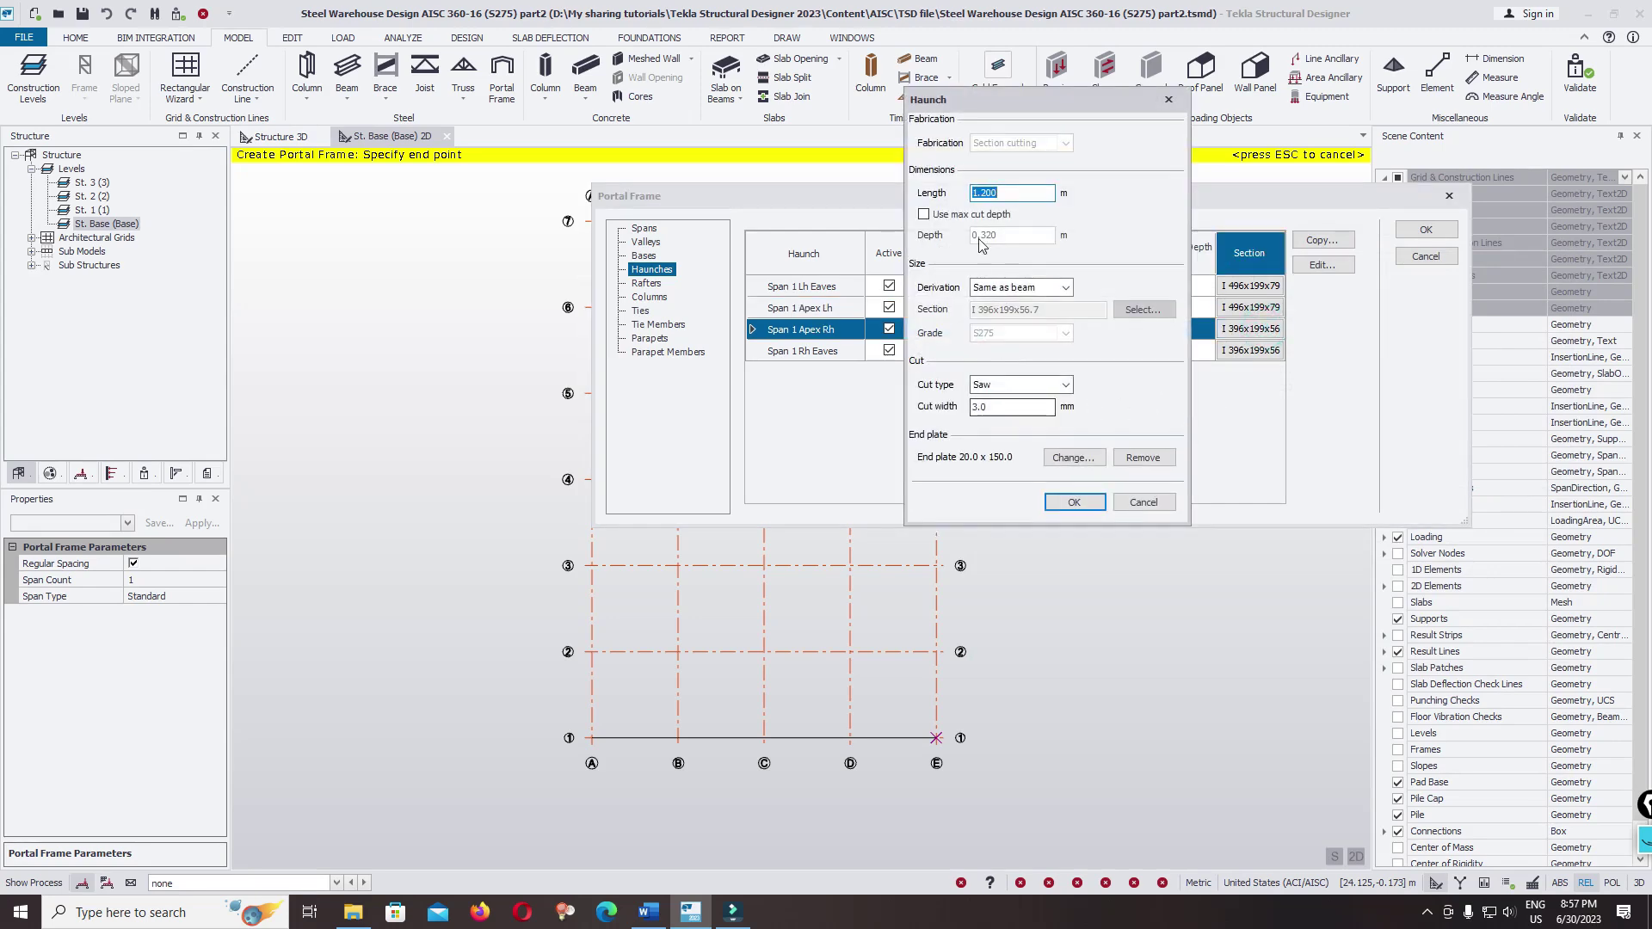
{"action": "left_click", "coordinate": [1144, 308]}
{"action": "left_click", "coordinate": [1020, 287]}
{"action": "left_click", "coordinate": [1037, 314]}
{"action": "left_click", "coordinate": [1140, 311]}
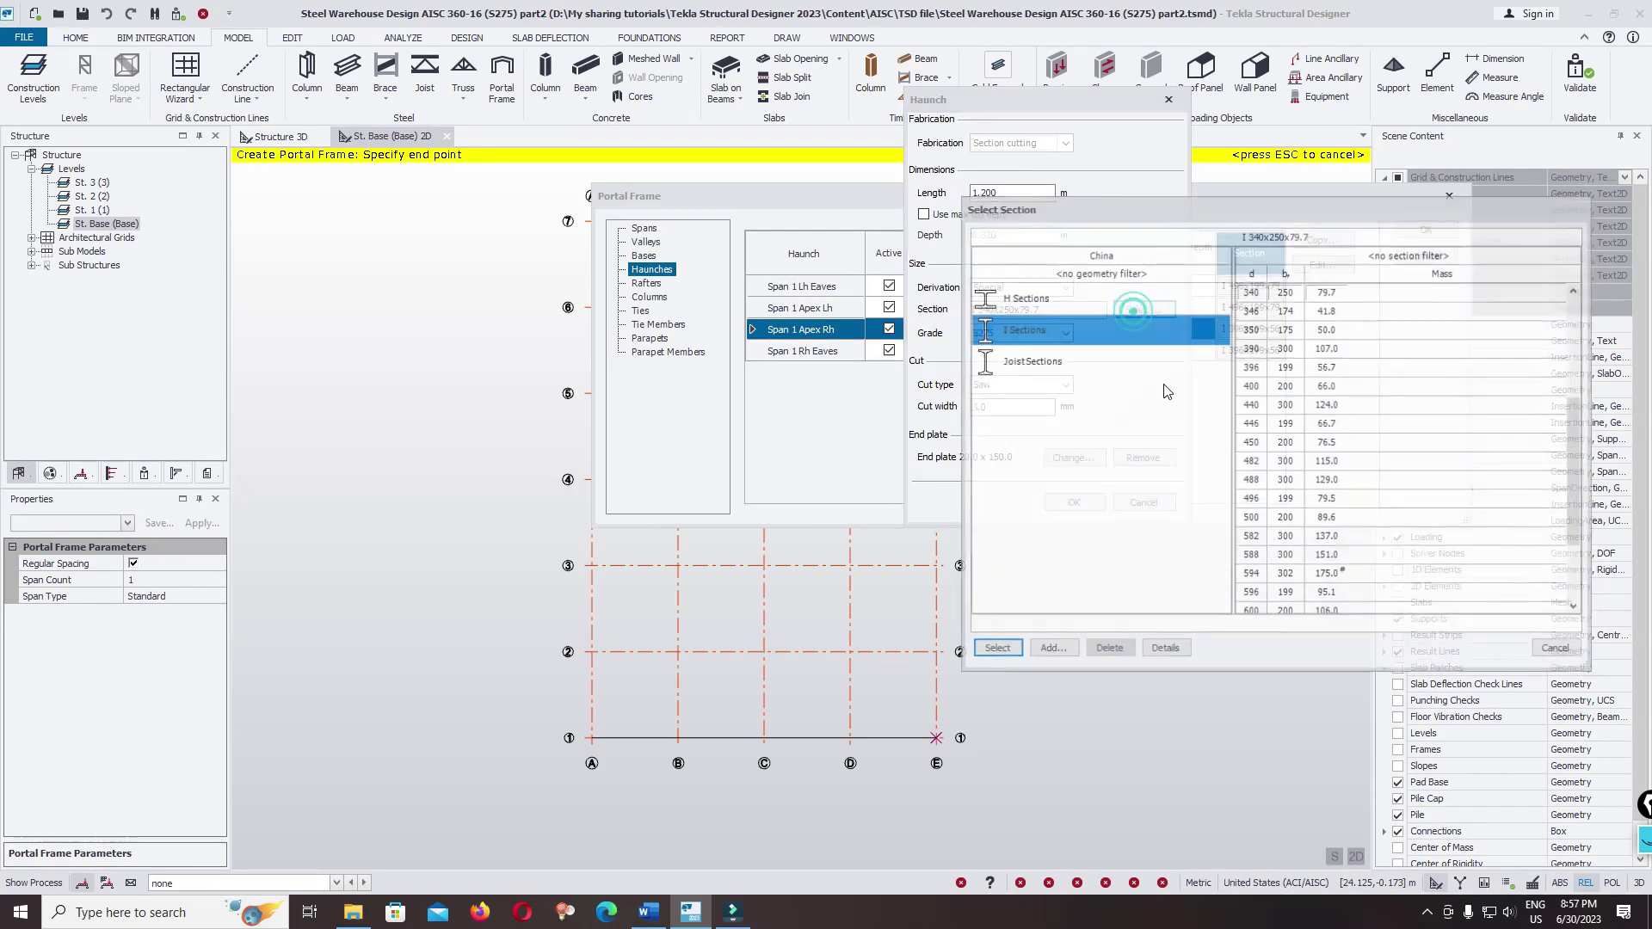
{"action": "left_click", "coordinate": [1244, 501]}
{"action": "left_click", "coordinate": [983, 651]}
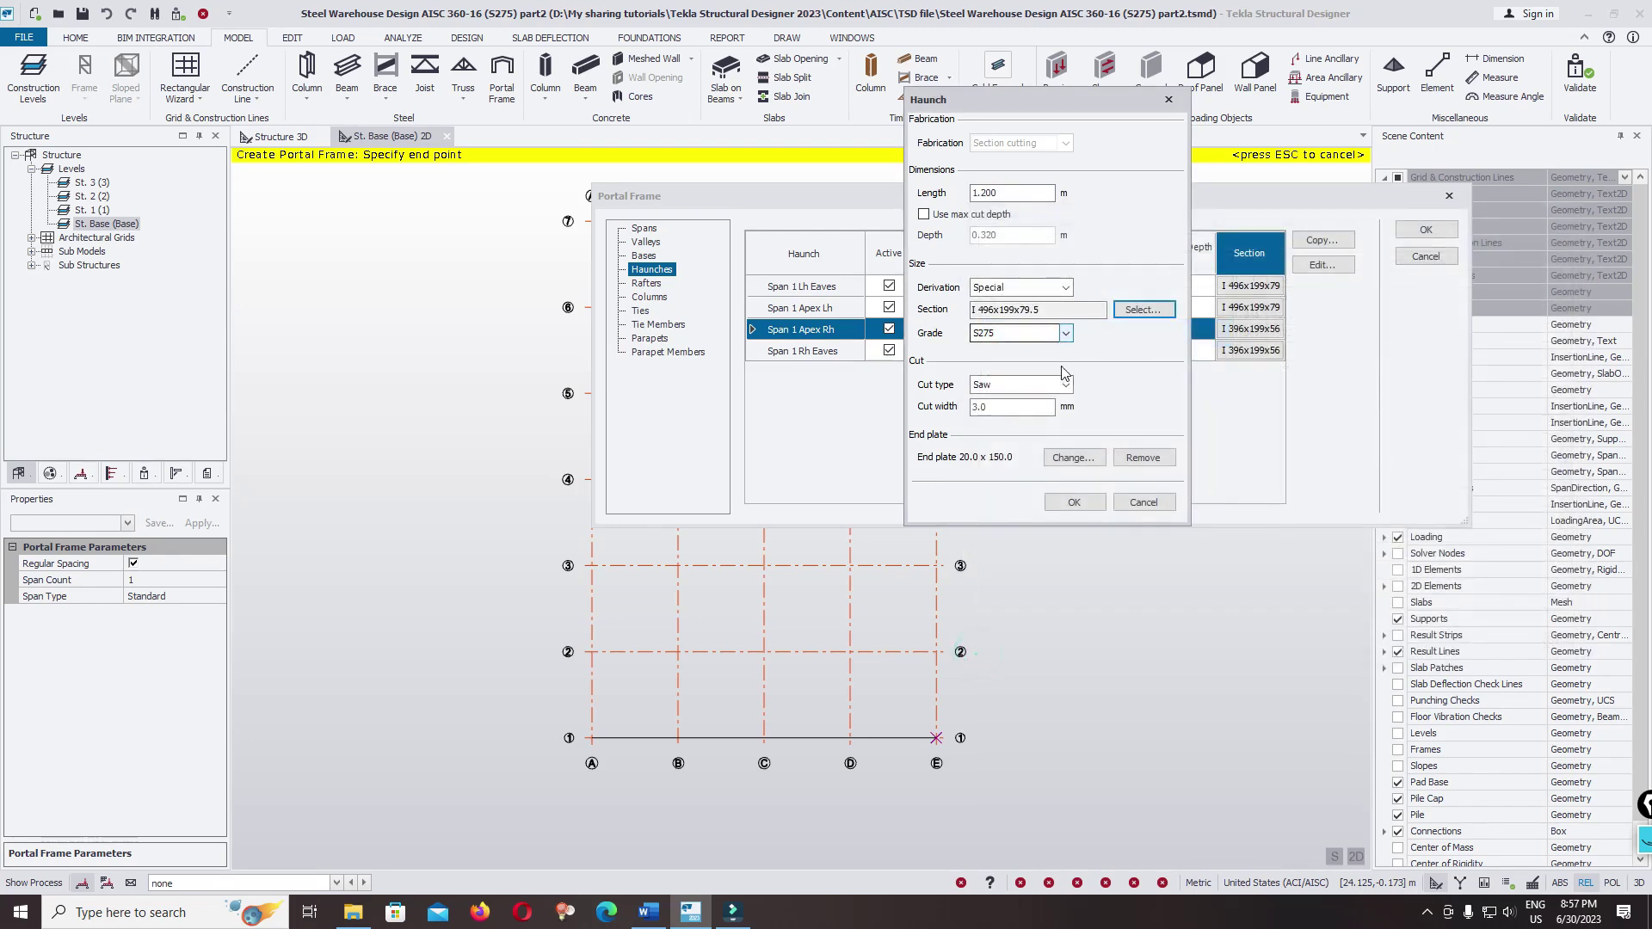
{"action": "left_click", "coordinate": [1073, 502]}
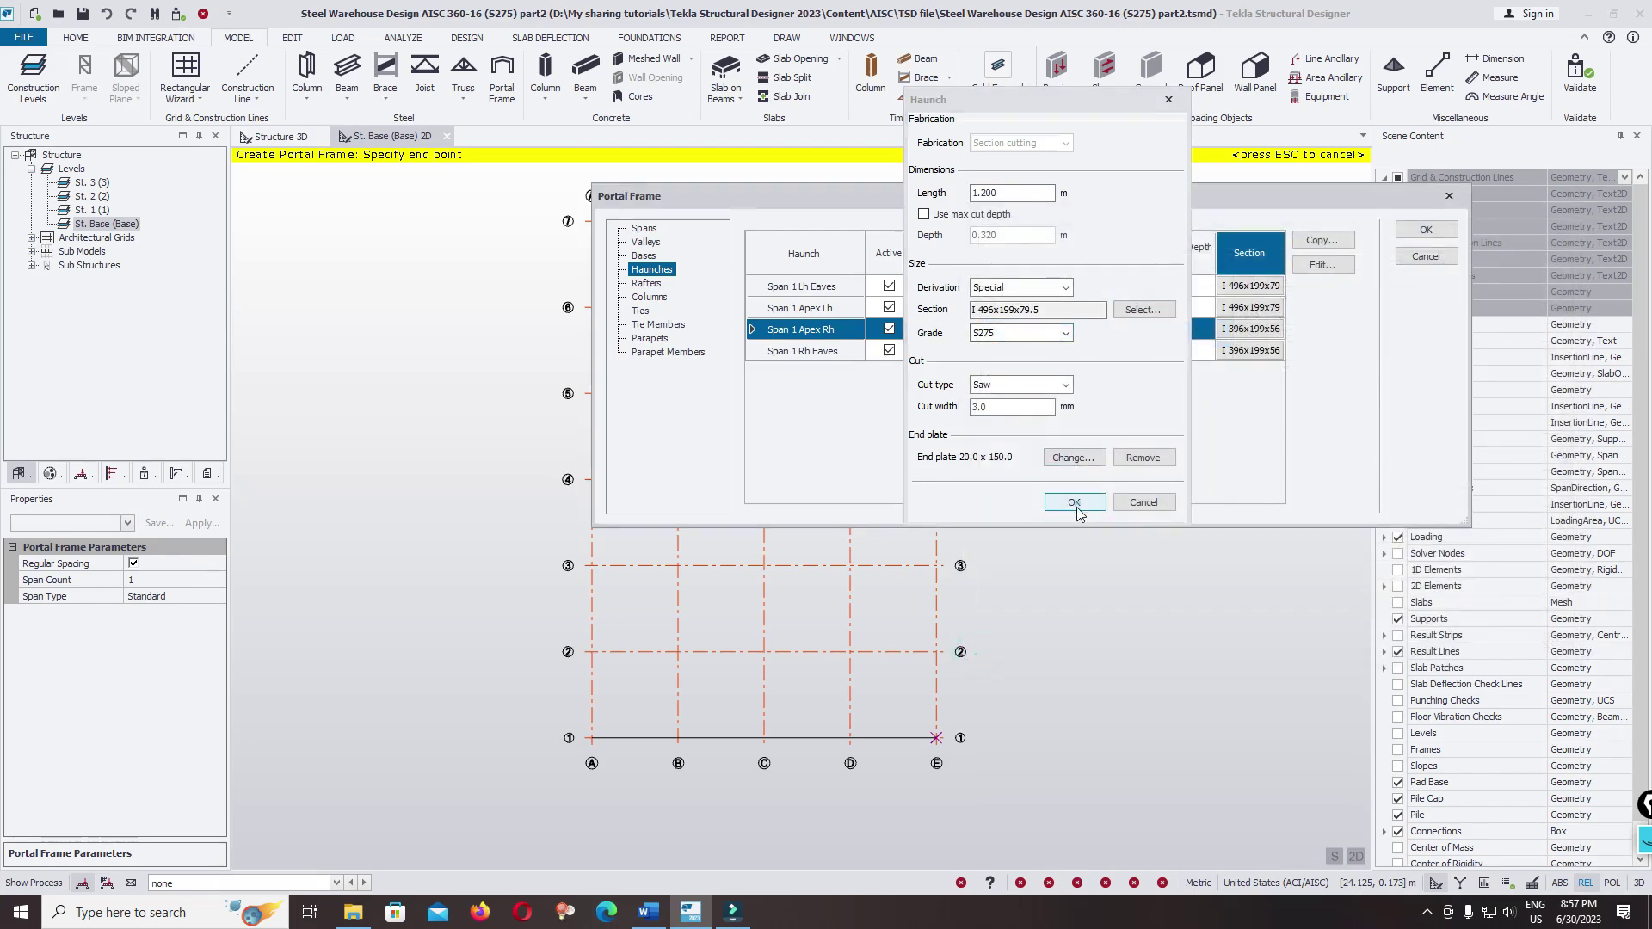
- Give the Span 1 Rh Eaves haunch a Special I 496x199x79.5 section, then review rafters and parapets
{"action": "double_click", "coordinate": [1230, 350]}
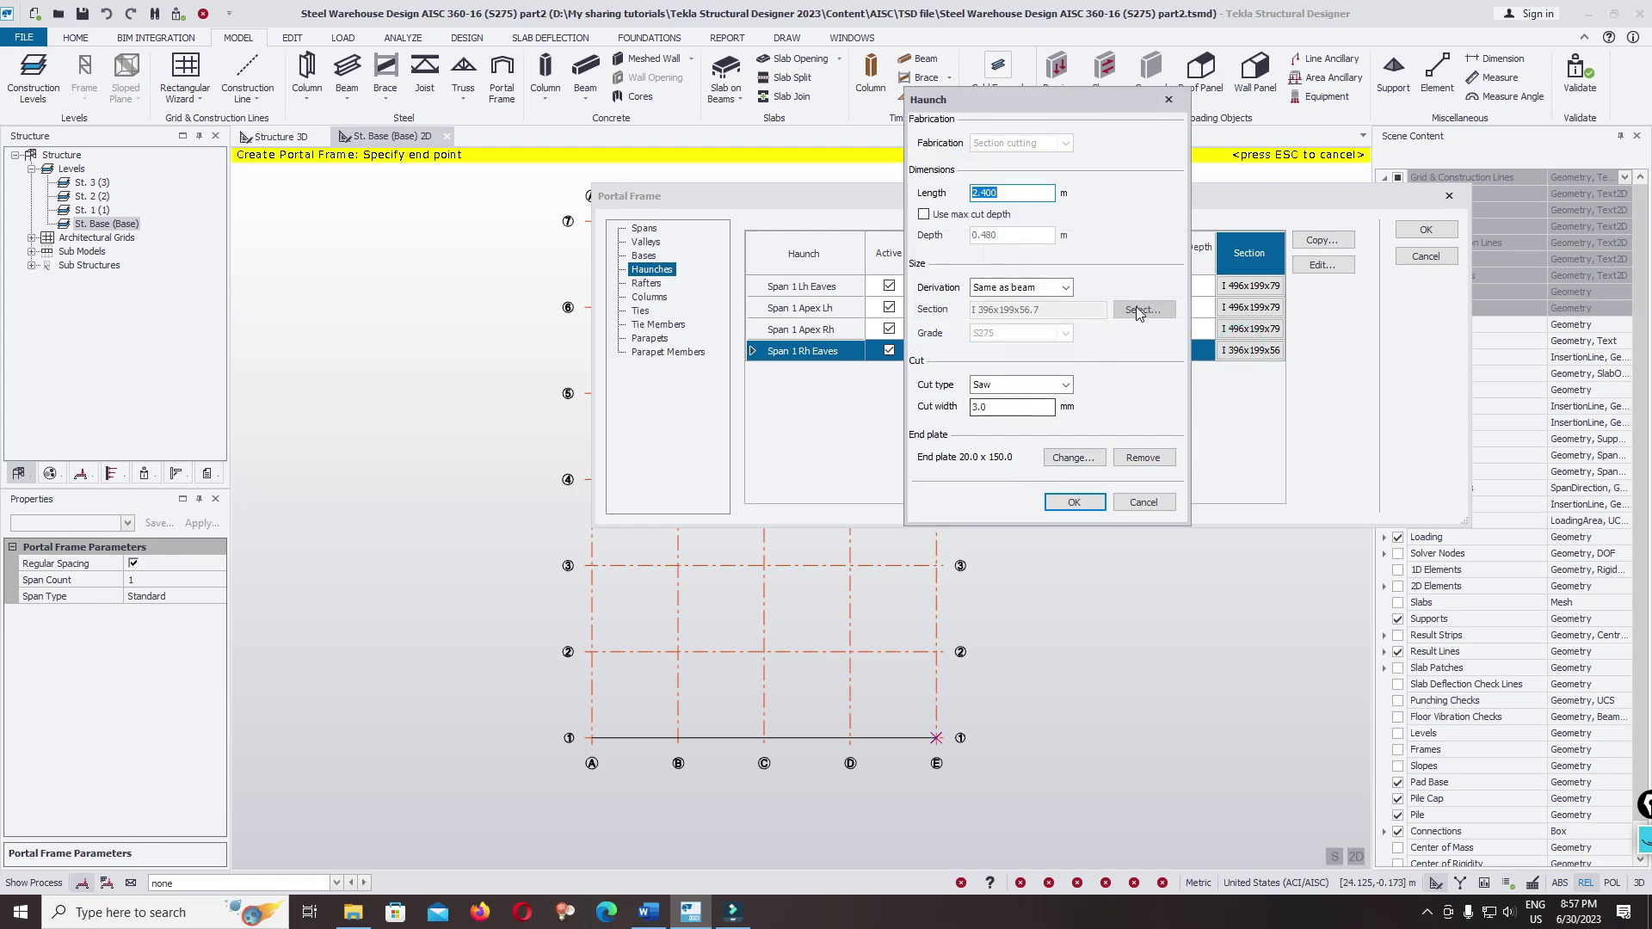
{"action": "left_click", "coordinate": [1020, 288]}
{"action": "left_click", "coordinate": [1014, 319]}
{"action": "left_click", "coordinate": [1149, 310]}
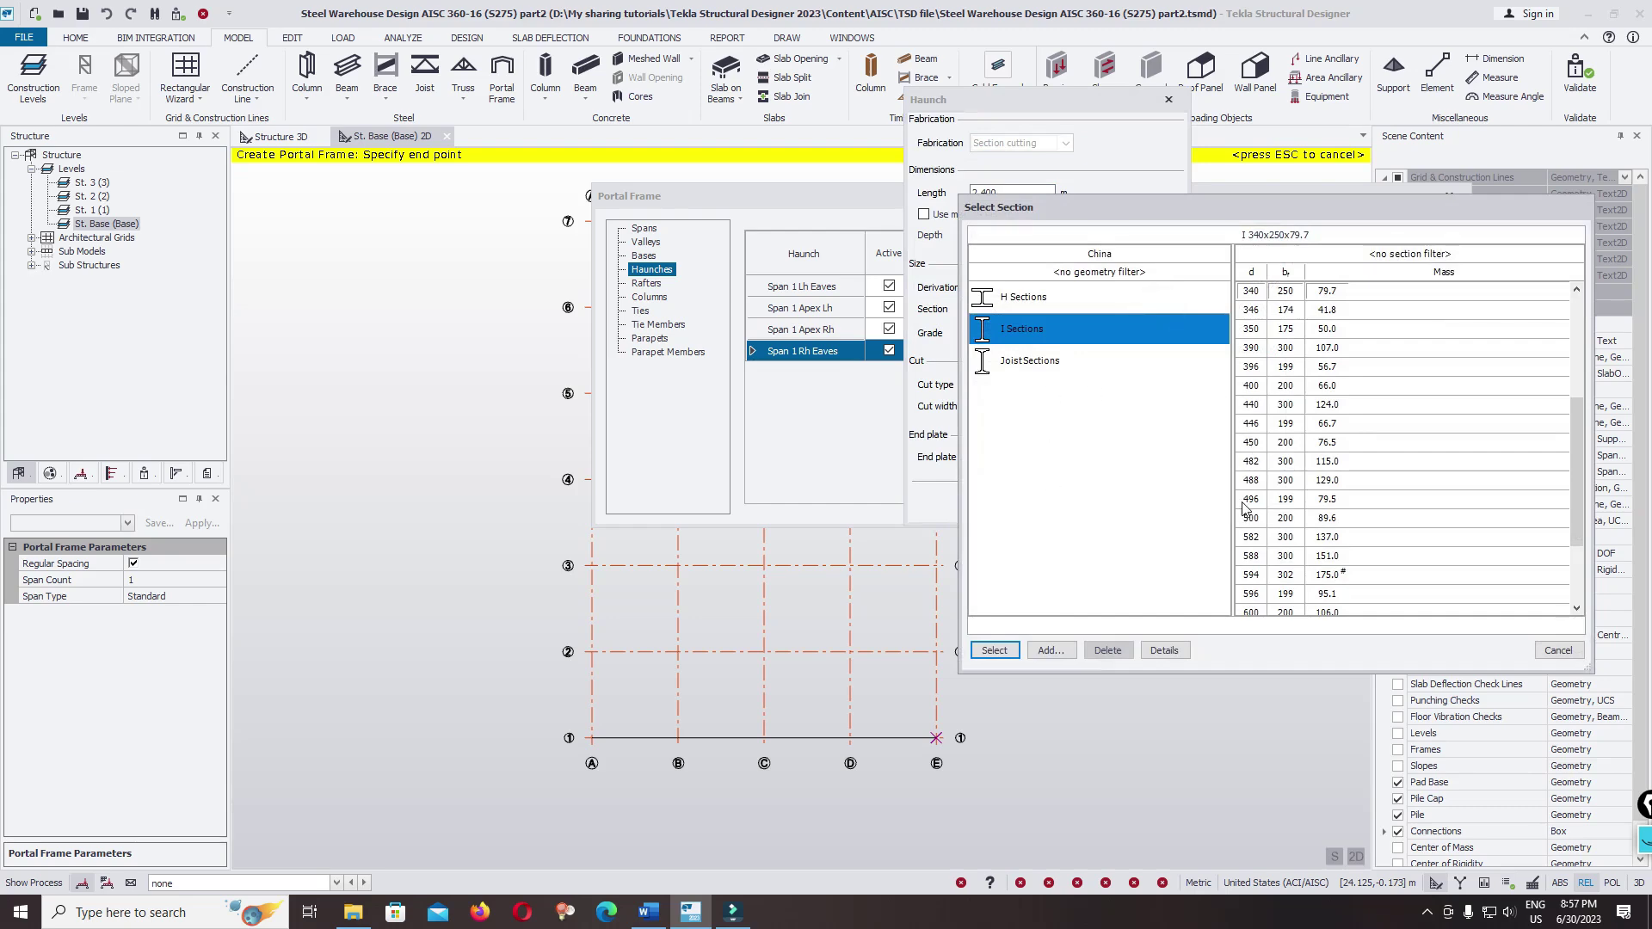
{"action": "left_click", "coordinate": [995, 651]}
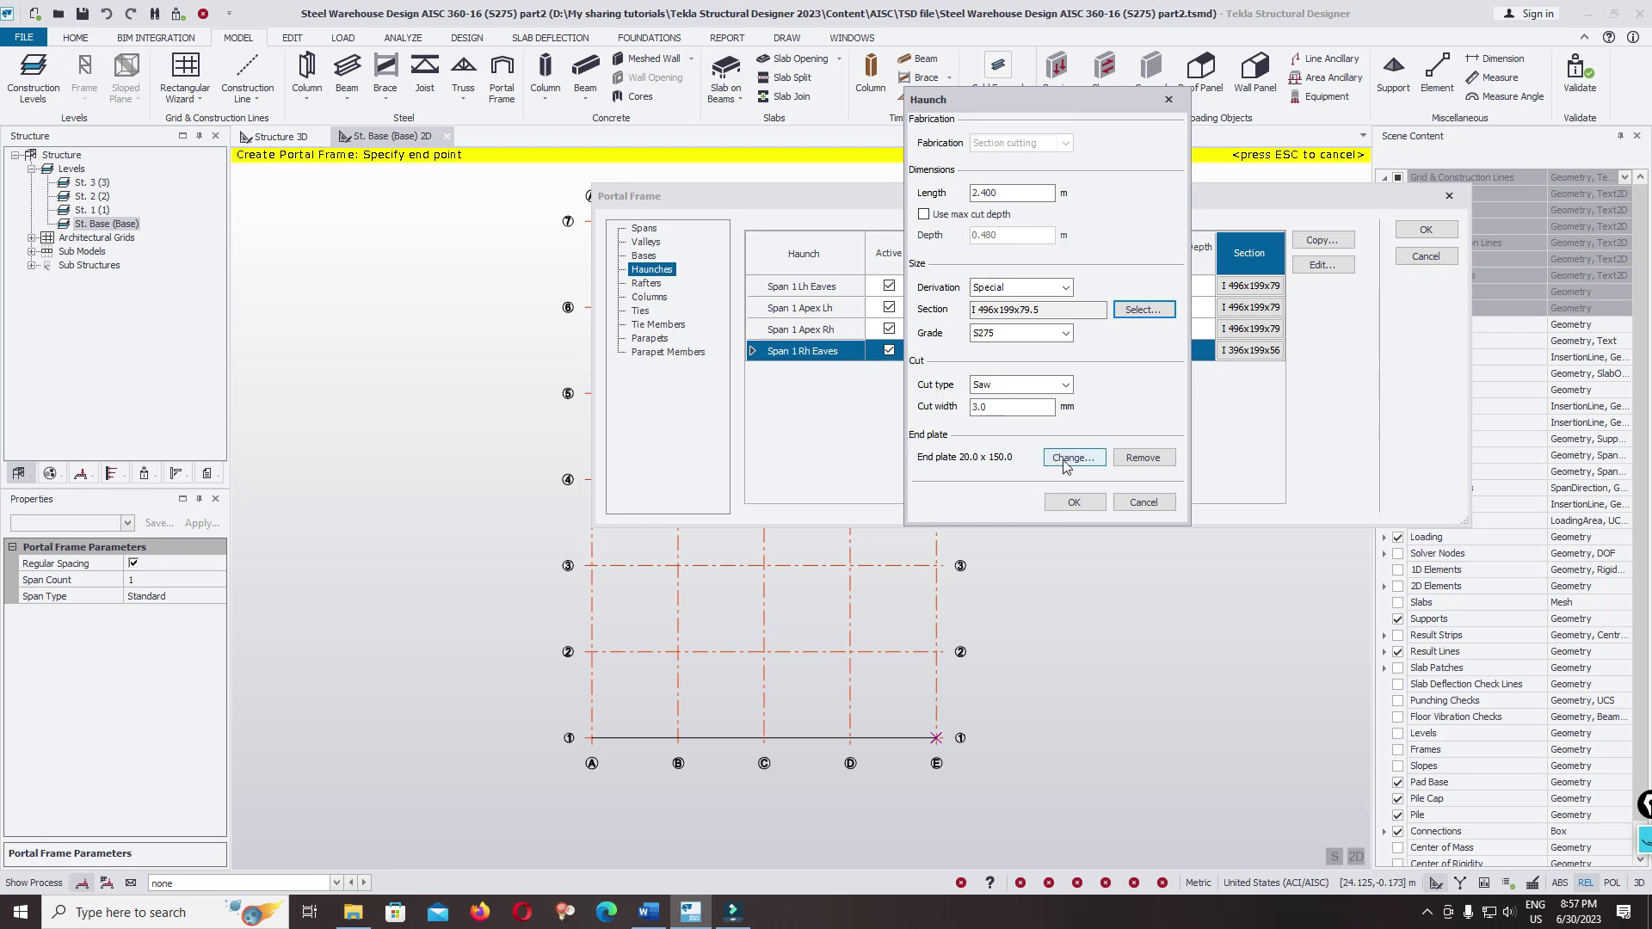
{"action": "left_click", "coordinate": [1074, 502]}
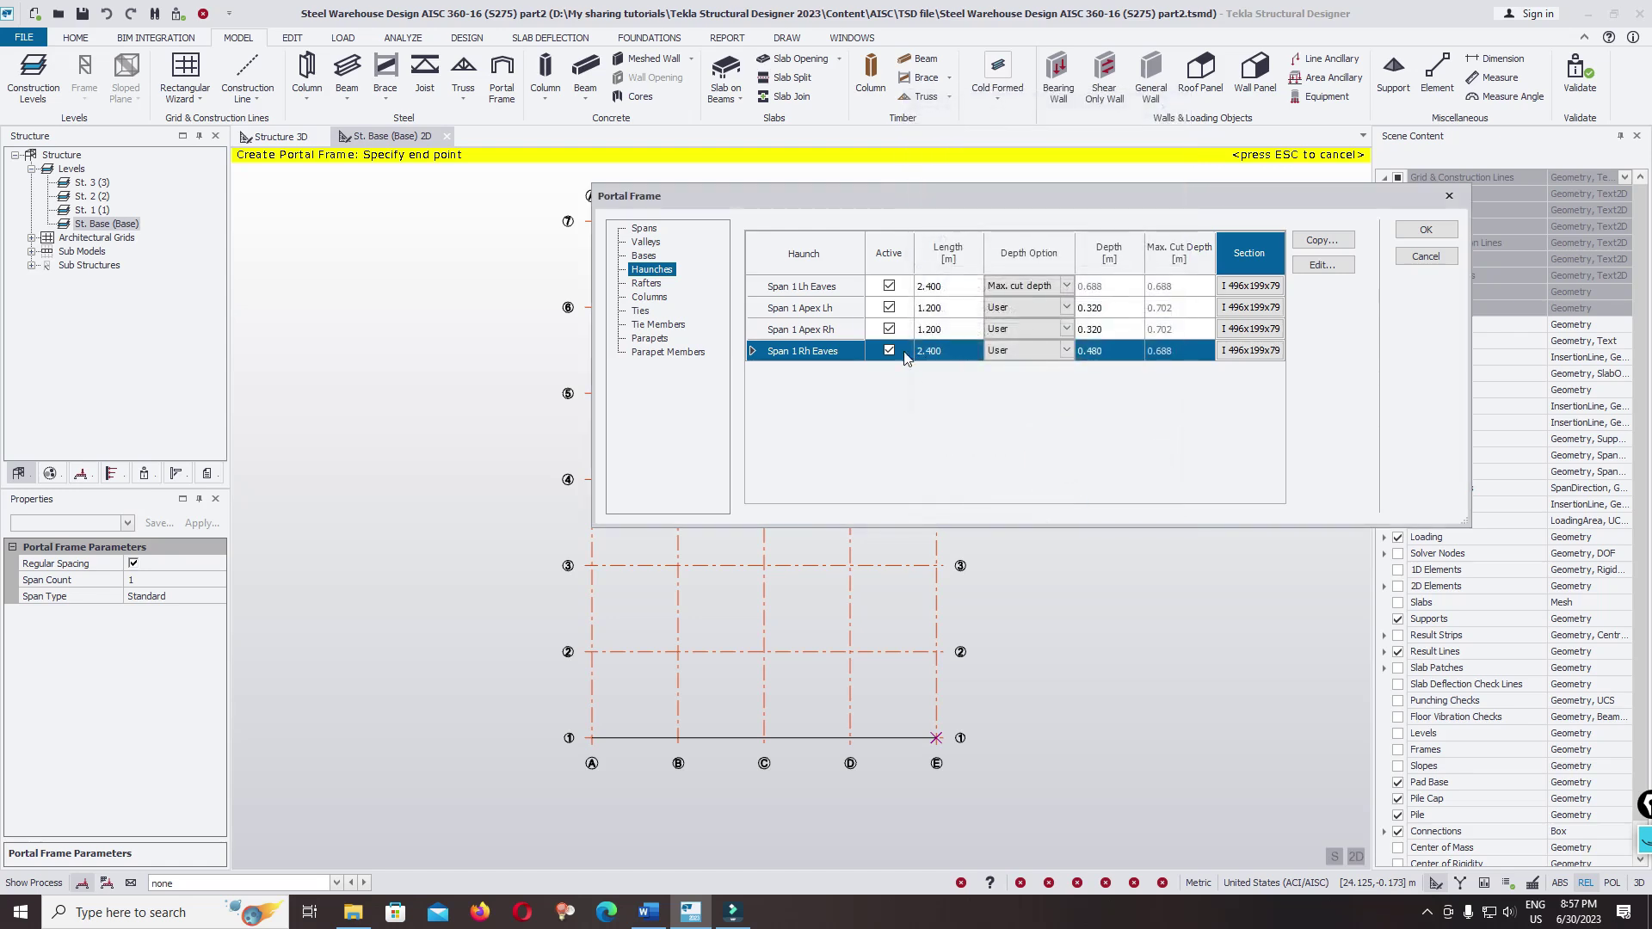
{"action": "left_click", "coordinate": [652, 285]}
{"action": "left_click", "coordinate": [668, 352]}
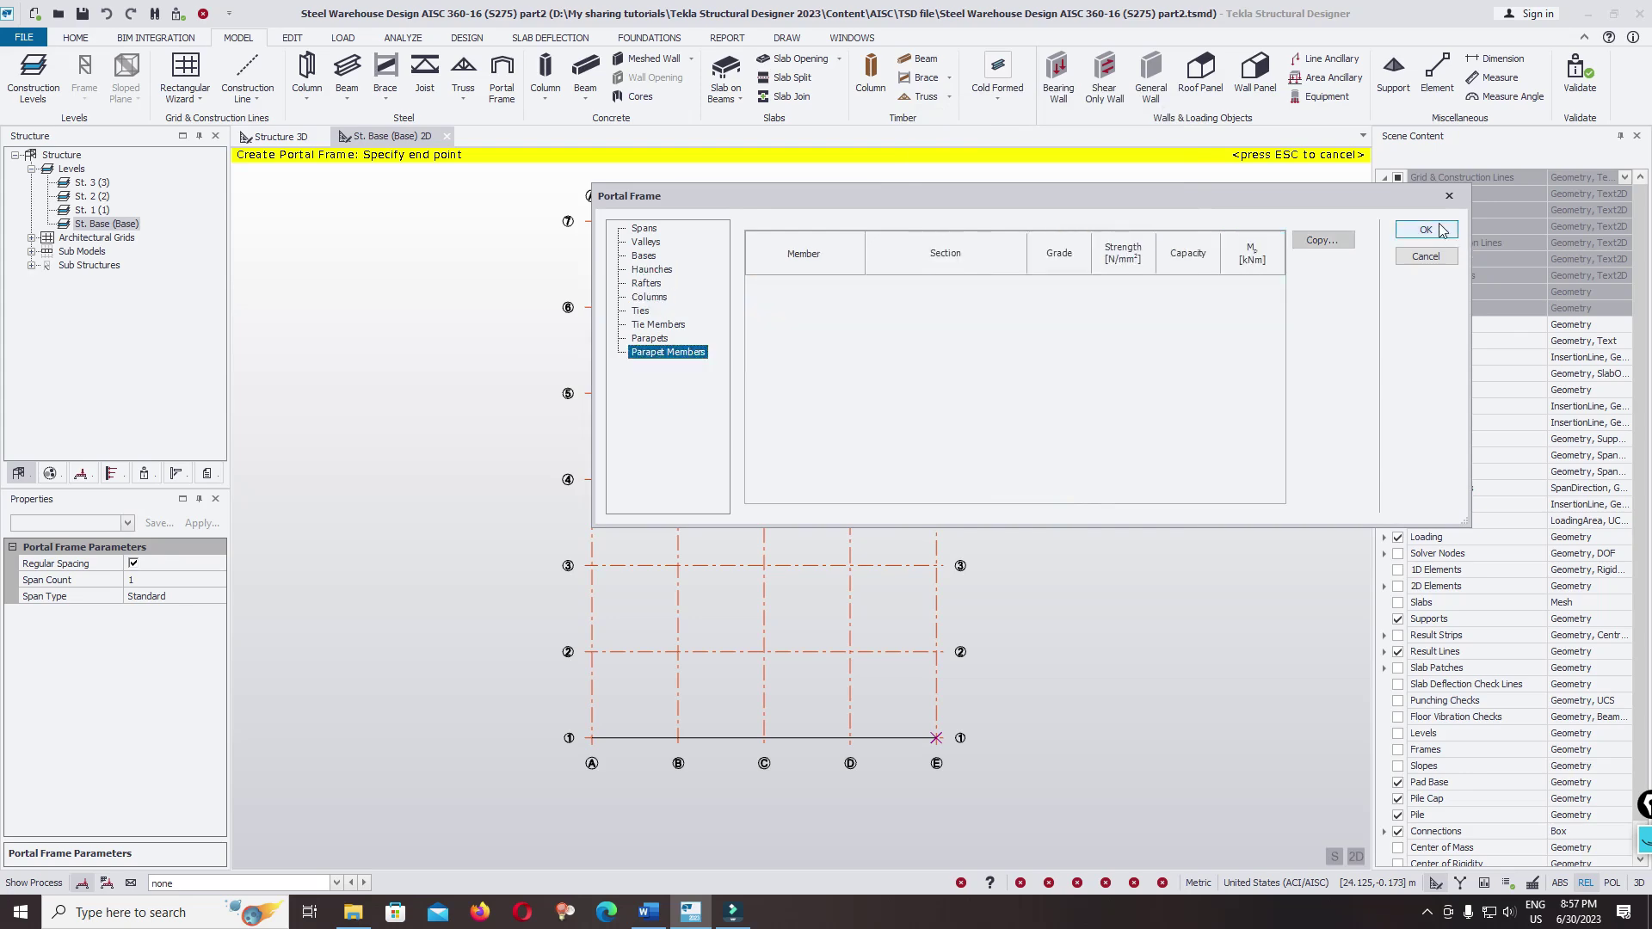
- Create the portal frame and inspect it with its haunches in the 3D structure view
{"action": "left_click", "coordinate": [1425, 230]}
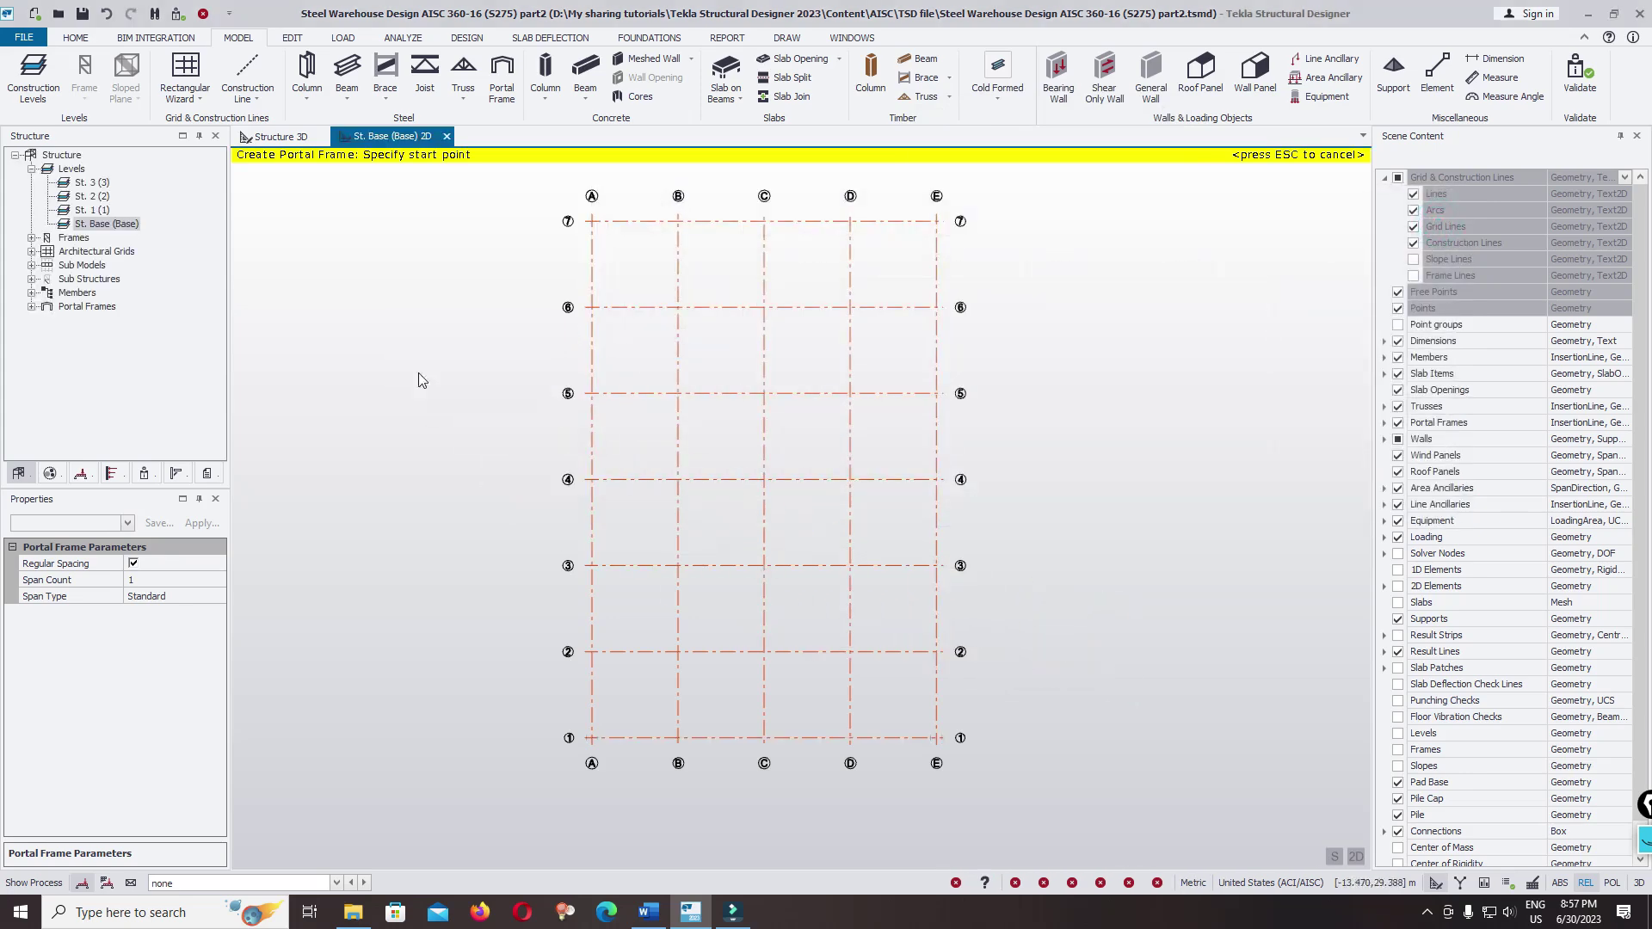
{"action": "left_click", "coordinate": [275, 136]}
{"action": "middle_click_drag", "start_coordinate": [1035, 594], "coordinate": [1076, 595]}
{"action": "scroll", "coordinate": [1103, 525], "scroll_direction": "up", "scroll_amount": 3}
{"action": "mouse_move", "coordinate": [666, 366]}
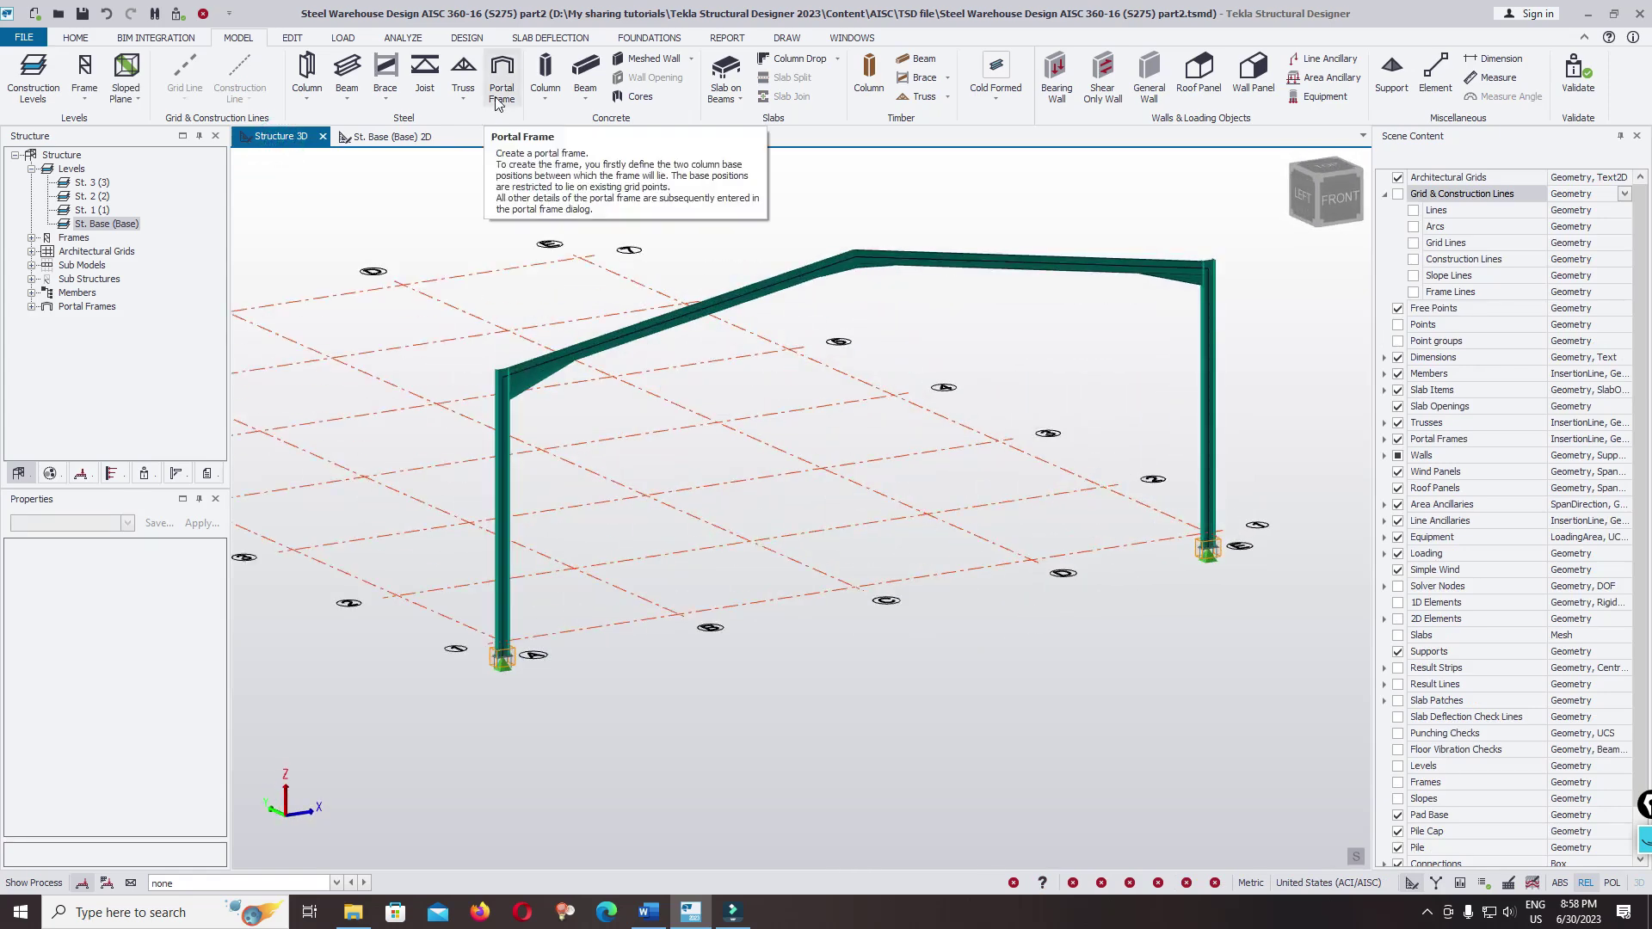
{"action": "scroll", "coordinate": [1082, 336], "scroll_direction": "up", "scroll_amount": 6}
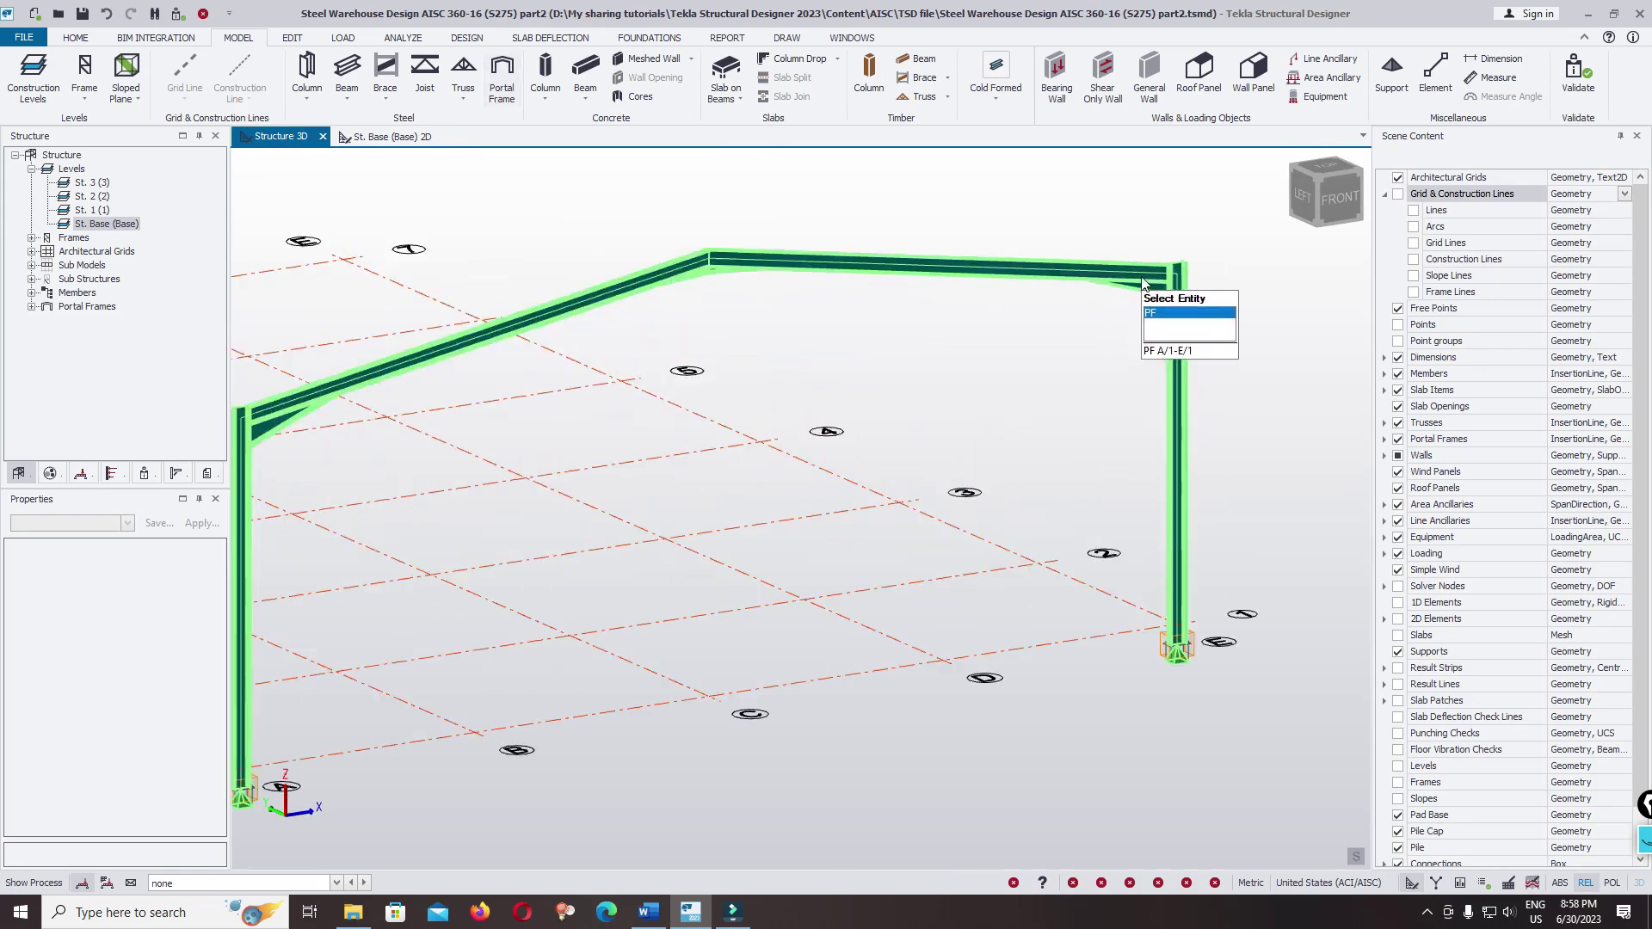
{"action": "scroll", "coordinate": [1136, 388], "scroll_direction": "down", "scroll_amount": 10}
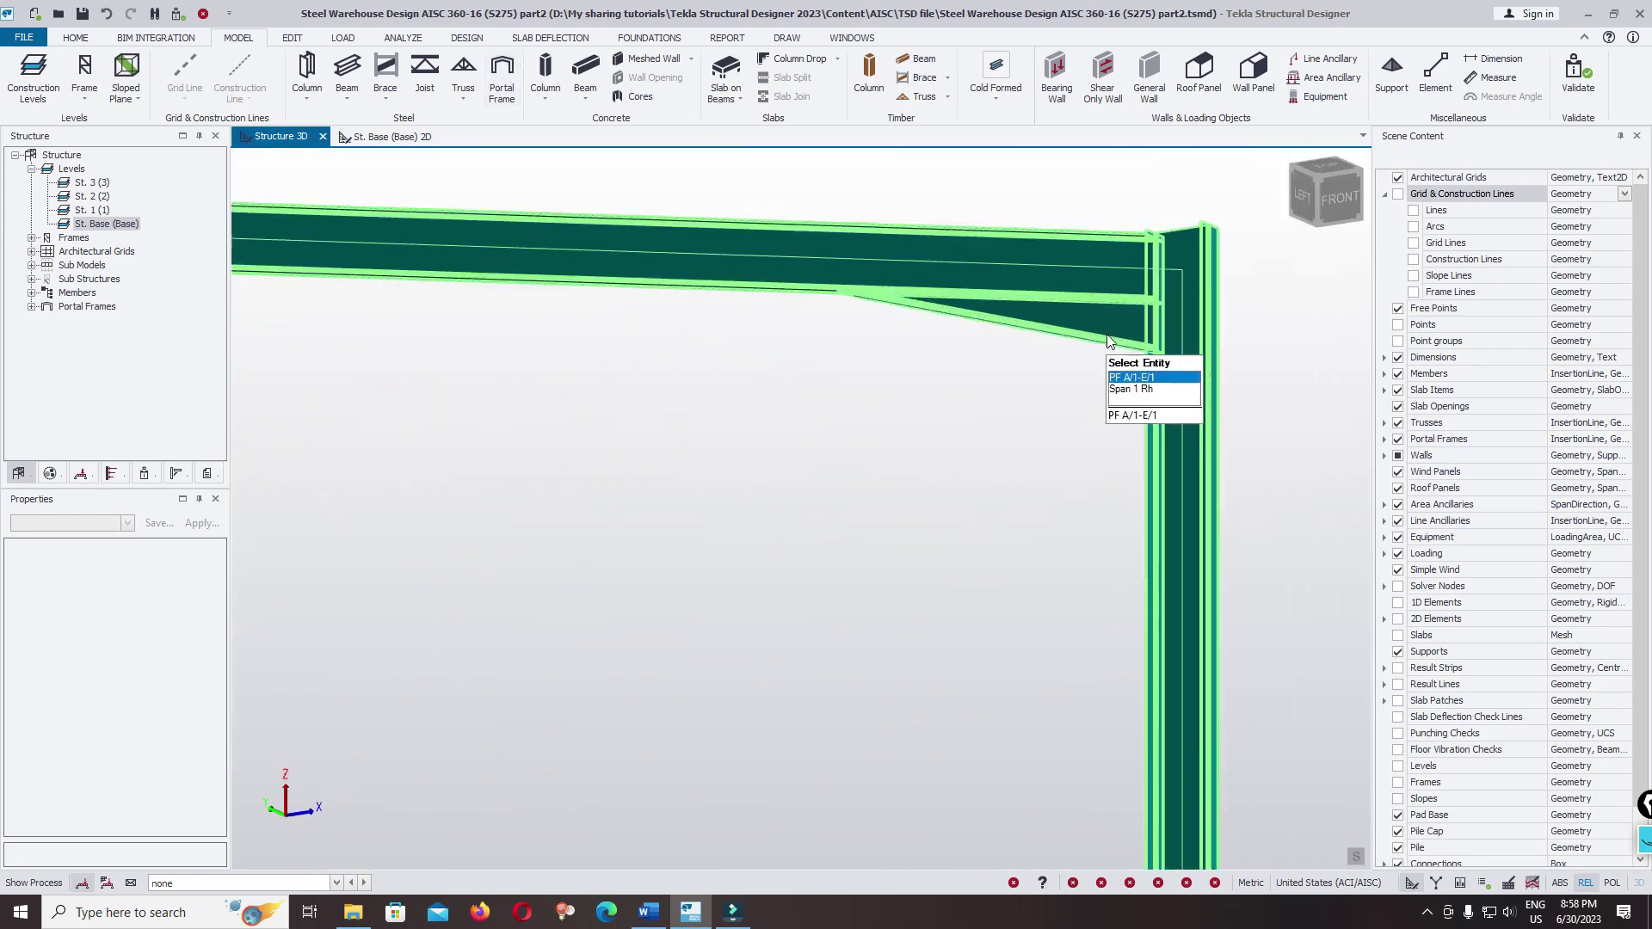
{"action": "mouse_move", "coordinate": [852, 516]}
{"action": "middle_click_drag", "start_coordinate": [851, 516], "coordinate": [781, 628]}
{"action": "scroll", "coordinate": [697, 361], "scroll_direction": "up", "scroll_amount": 5}
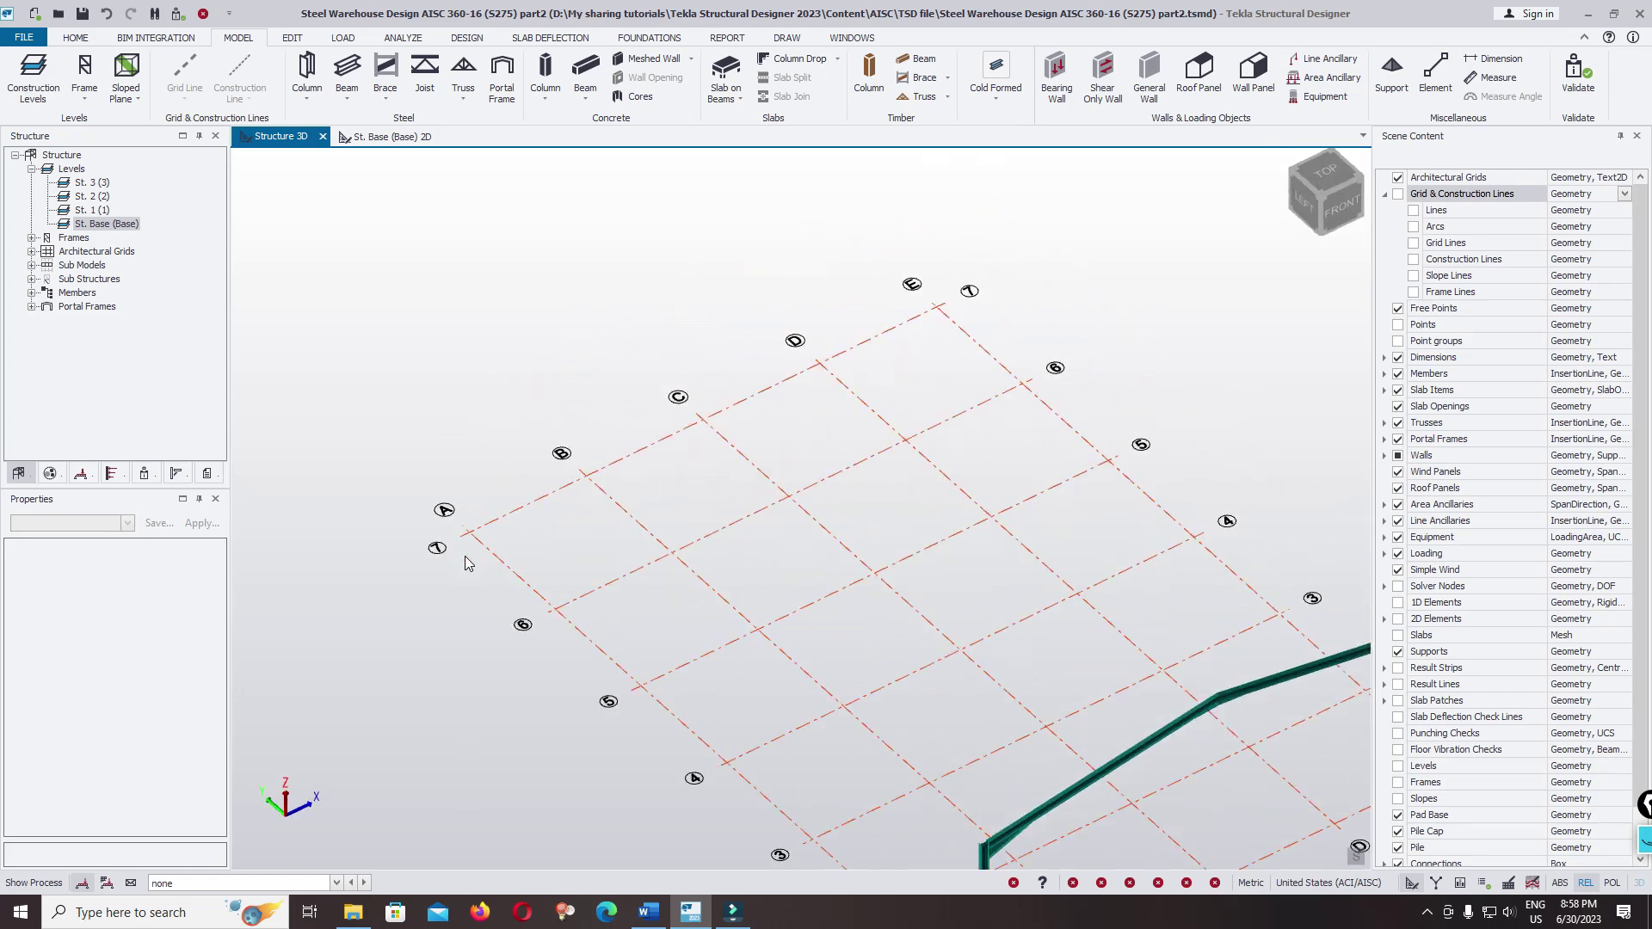
{"action": "scroll", "coordinate": [980, 342], "scroll_direction": "down", "scroll_amount": 5}
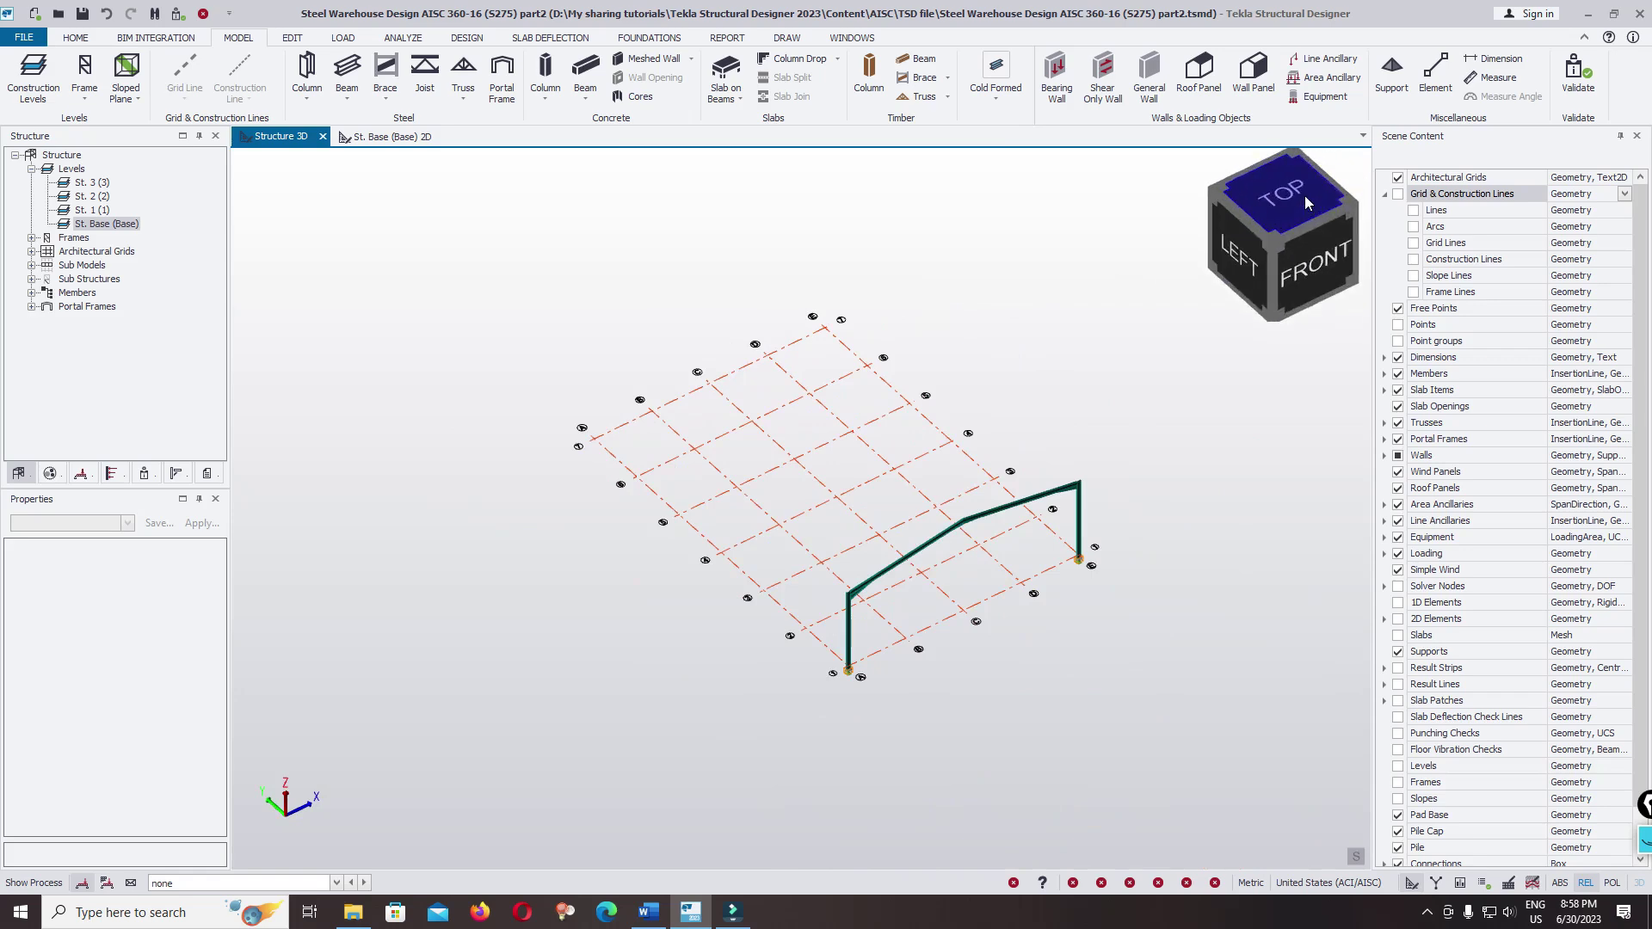
- Start placing non-composite rolled steel columns on the top-down grid plan
{"action": "left_click", "coordinate": [1305, 202]}
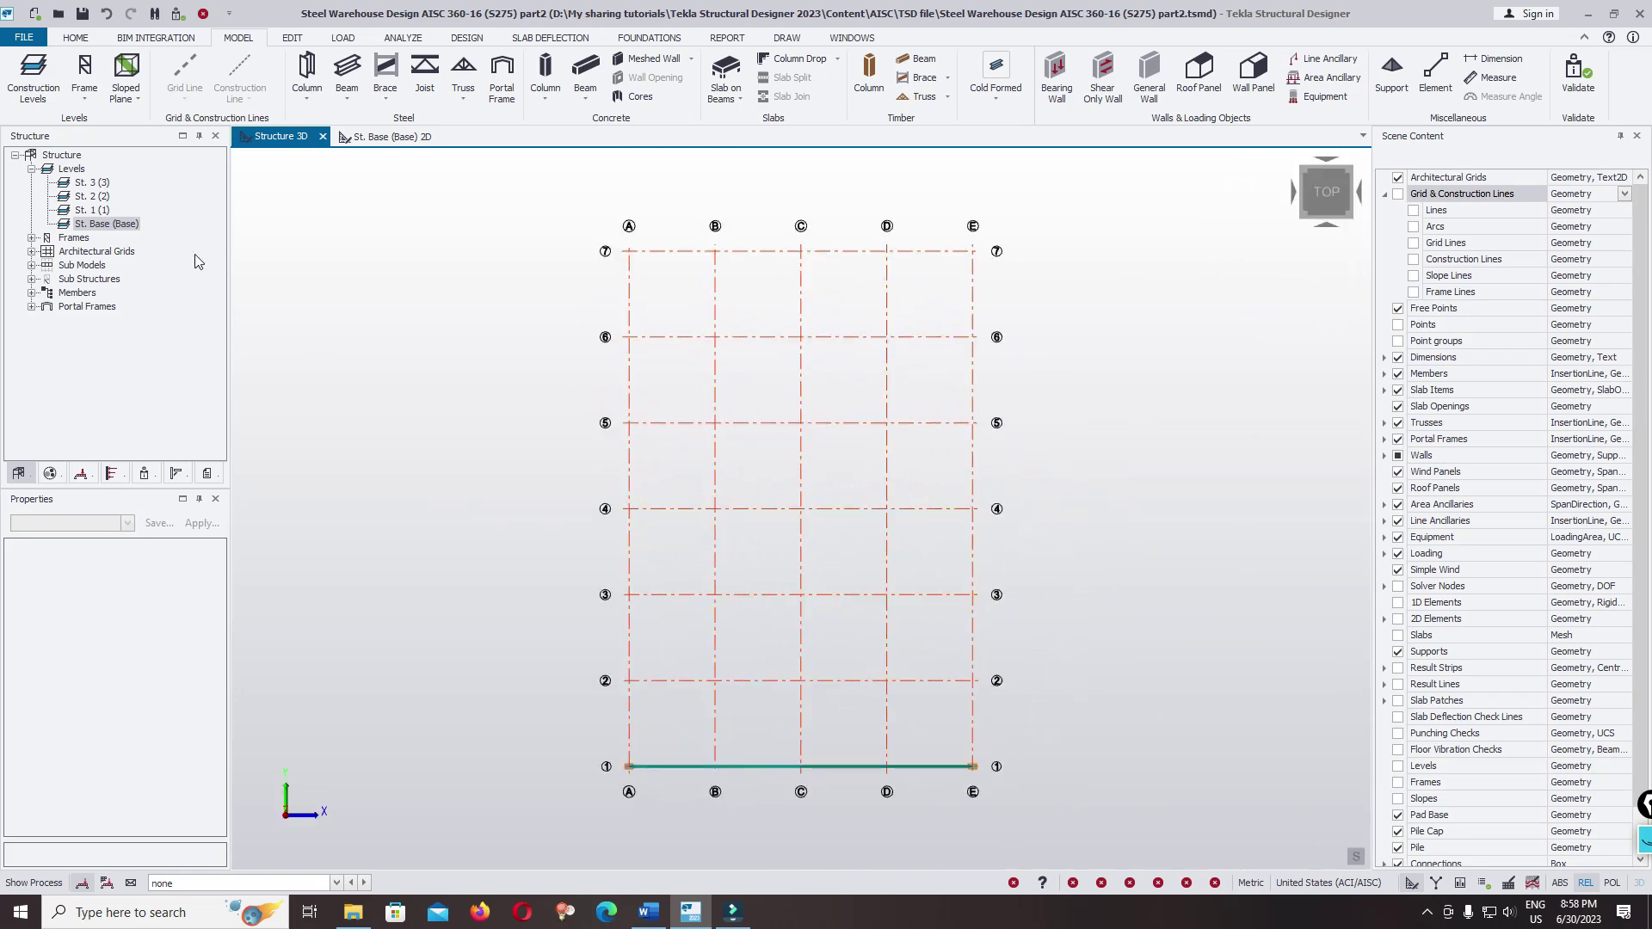
{"action": "left_click", "coordinate": [306, 71]}
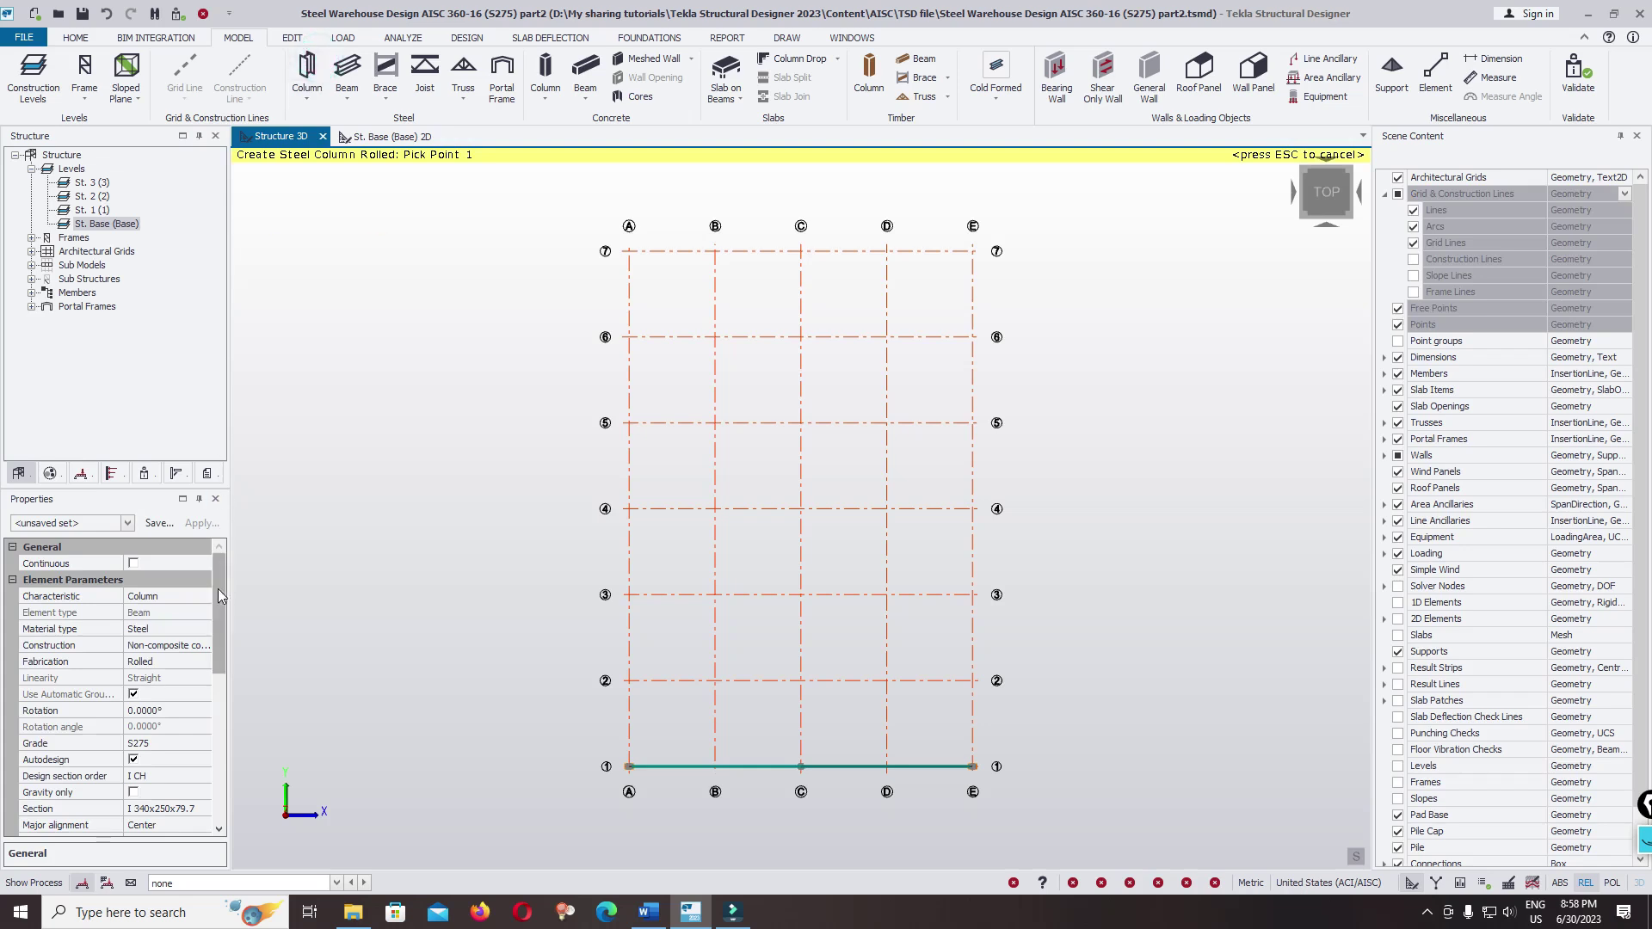
{"action": "left_click", "coordinate": [198, 645]}
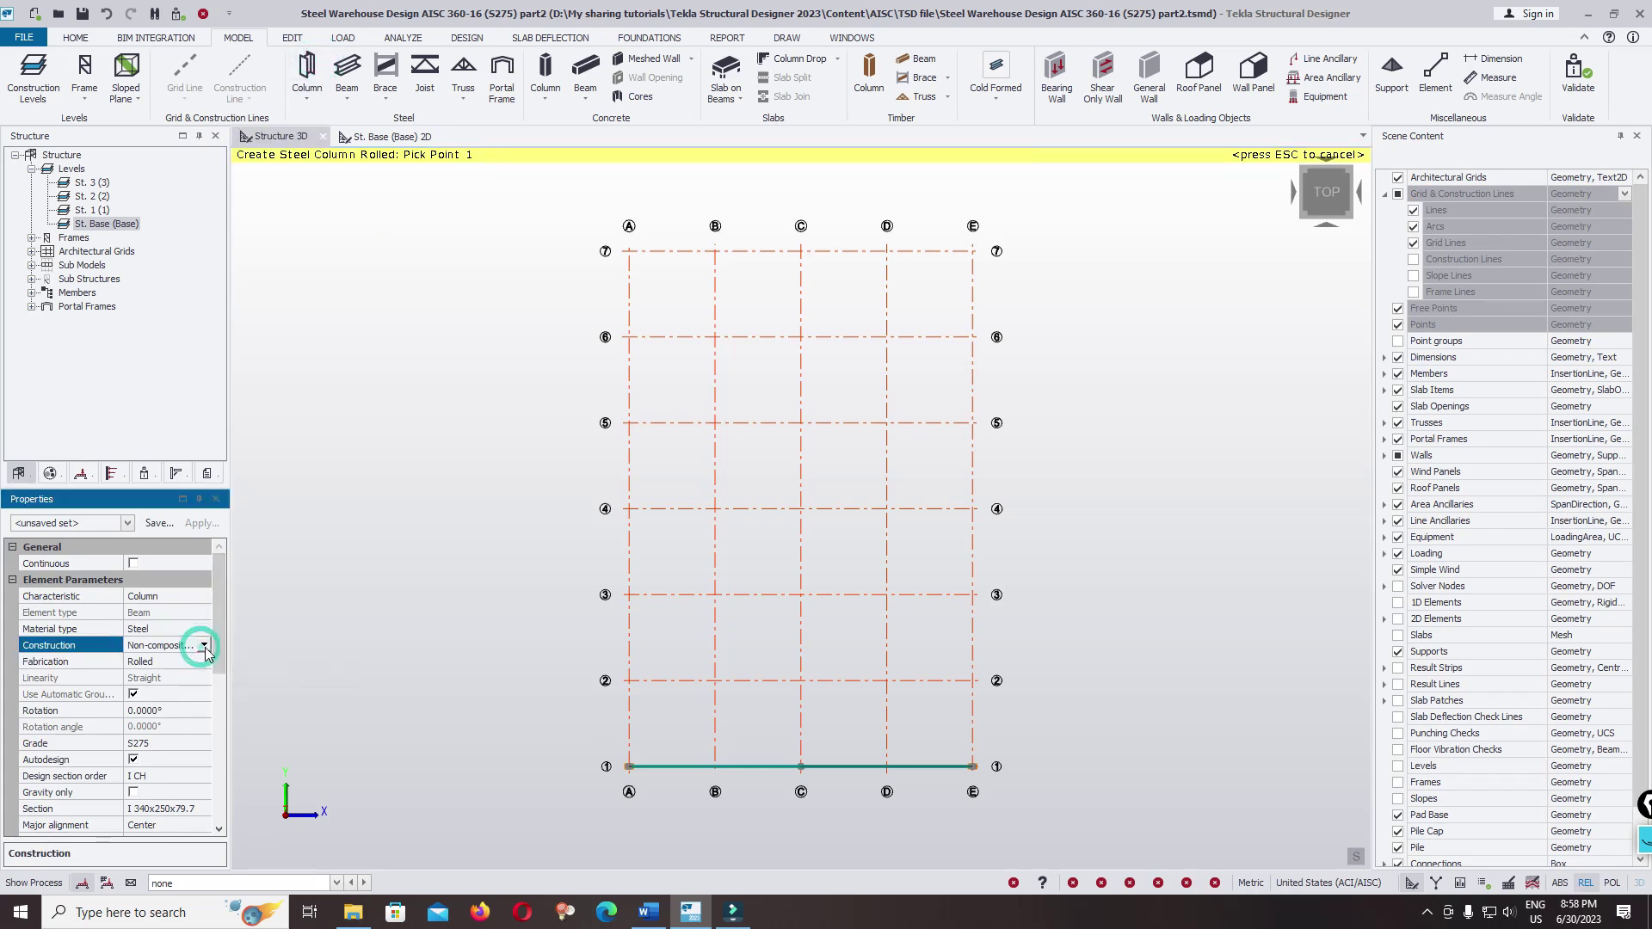
{"action": "left_click", "coordinate": [205, 646]}
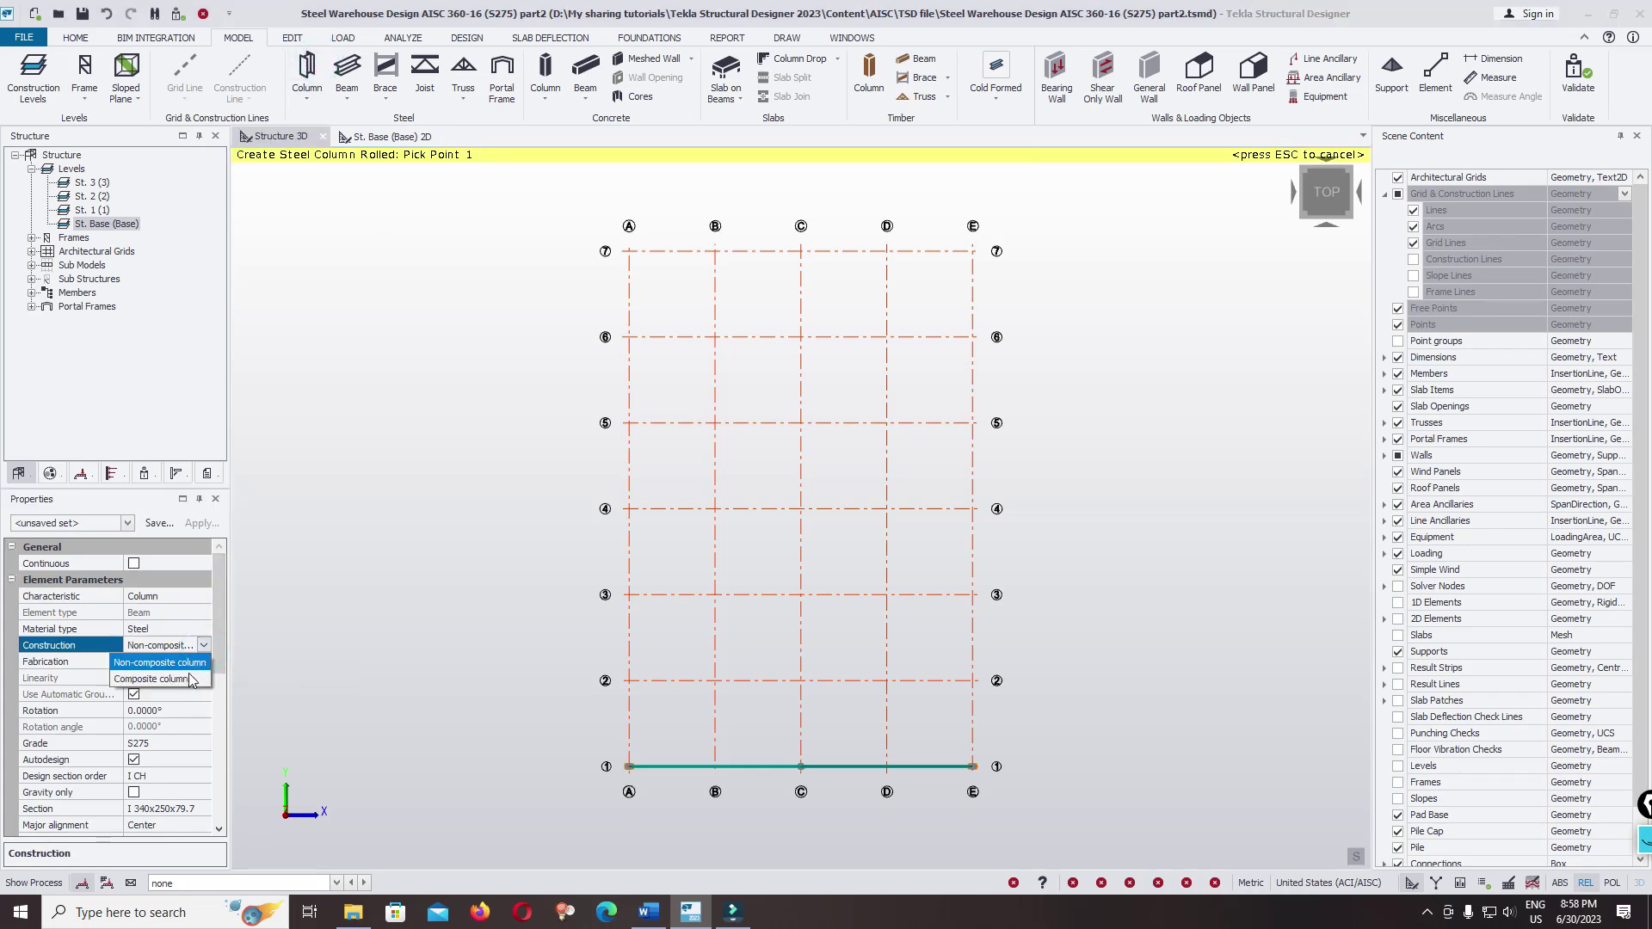
{"action": "left_click", "coordinate": [221, 680]}
- Set the new columns' rotation to 90° and keep steel grade S275
{"action": "scroll", "coordinate": [221, 684], "scroll_direction": "down", "scroll_amount": 3}
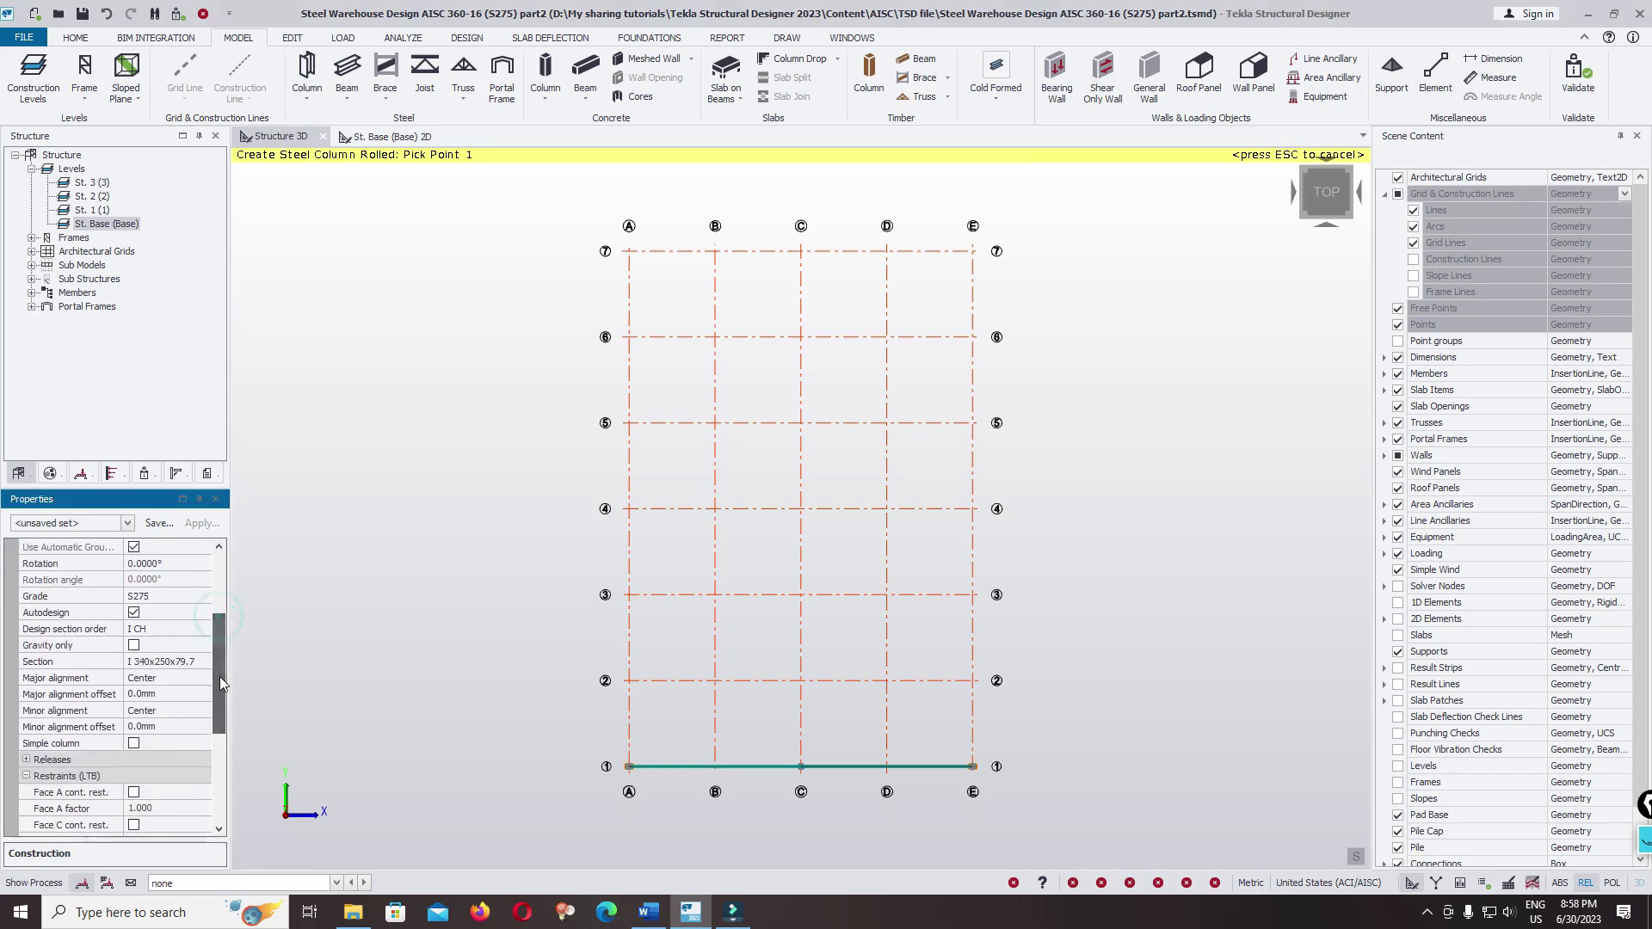
{"action": "left_click", "coordinate": [193, 564]}
{"action": "left_click", "coordinate": [204, 563]}
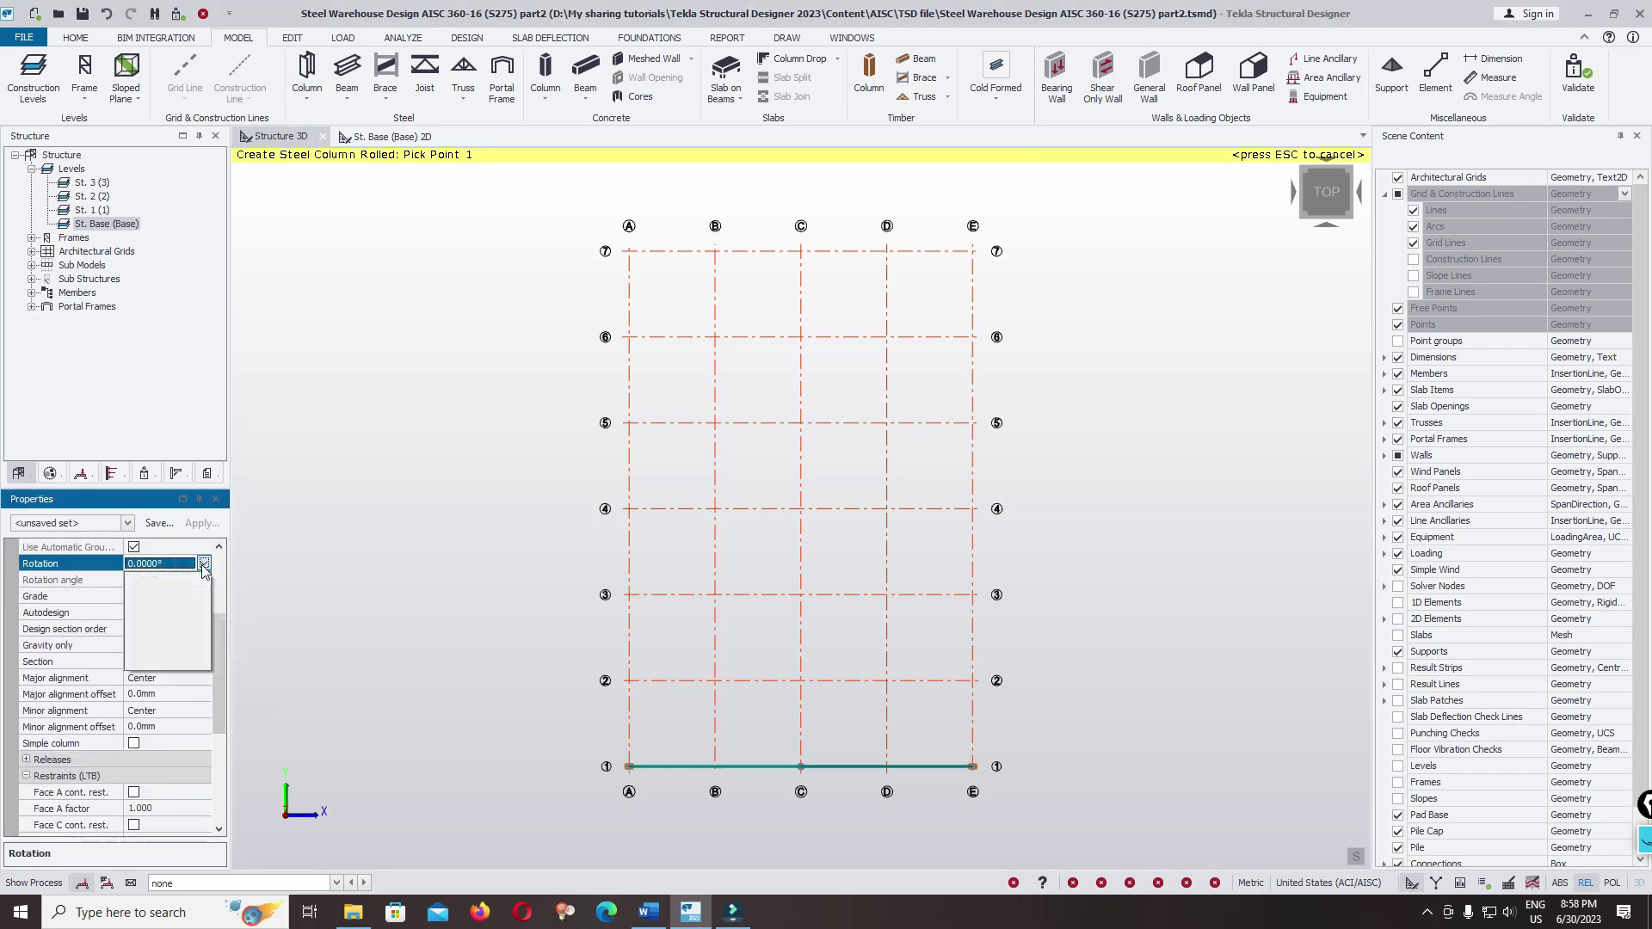
{"action": "left_click", "coordinate": [164, 596]}
{"action": "scroll", "coordinate": [215, 628], "scroll_direction": "up", "scroll_amount": 3}
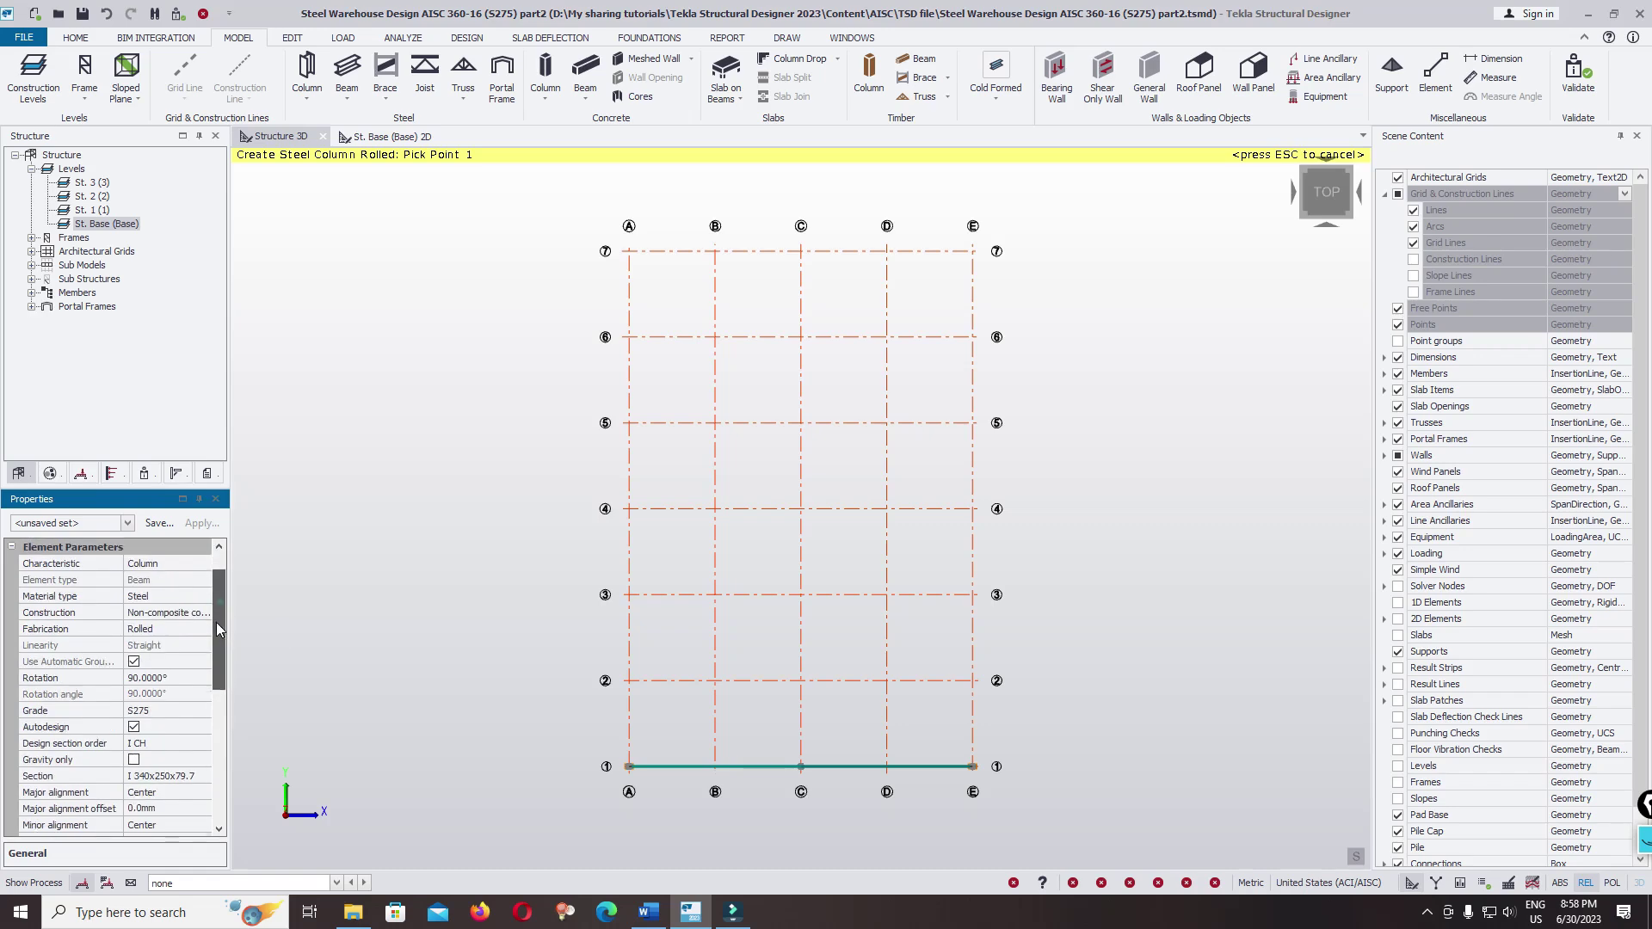
{"action": "scroll", "coordinate": [220, 628], "scroll_direction": "down", "scroll_amount": 2}
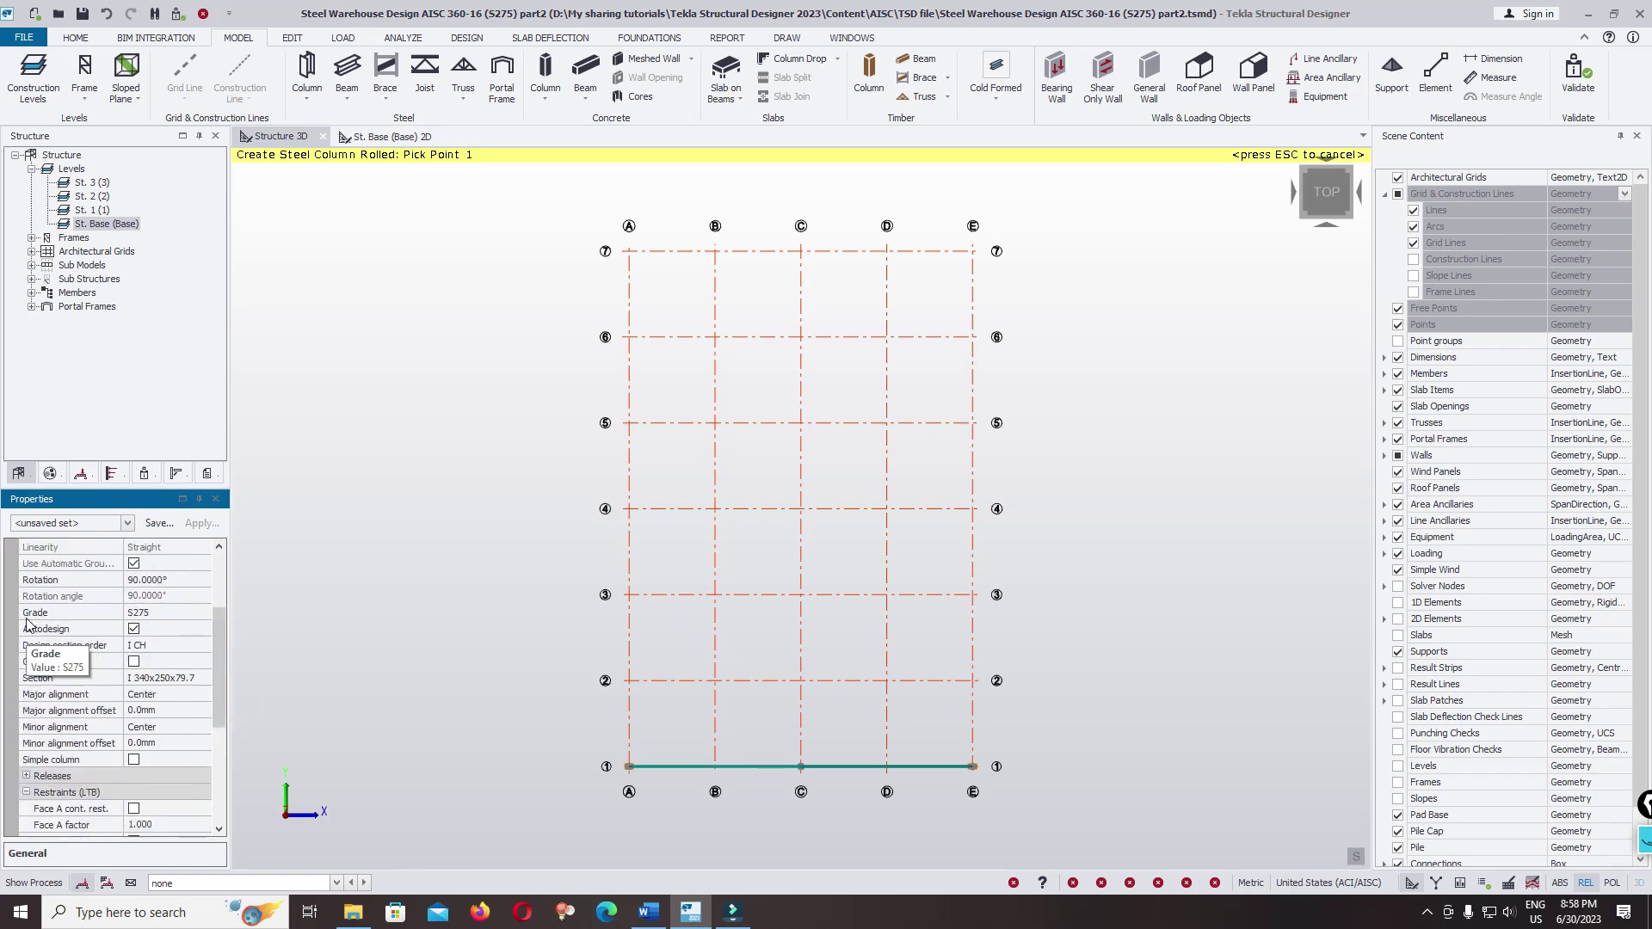
{"action": "left_click", "coordinate": [165, 613]}
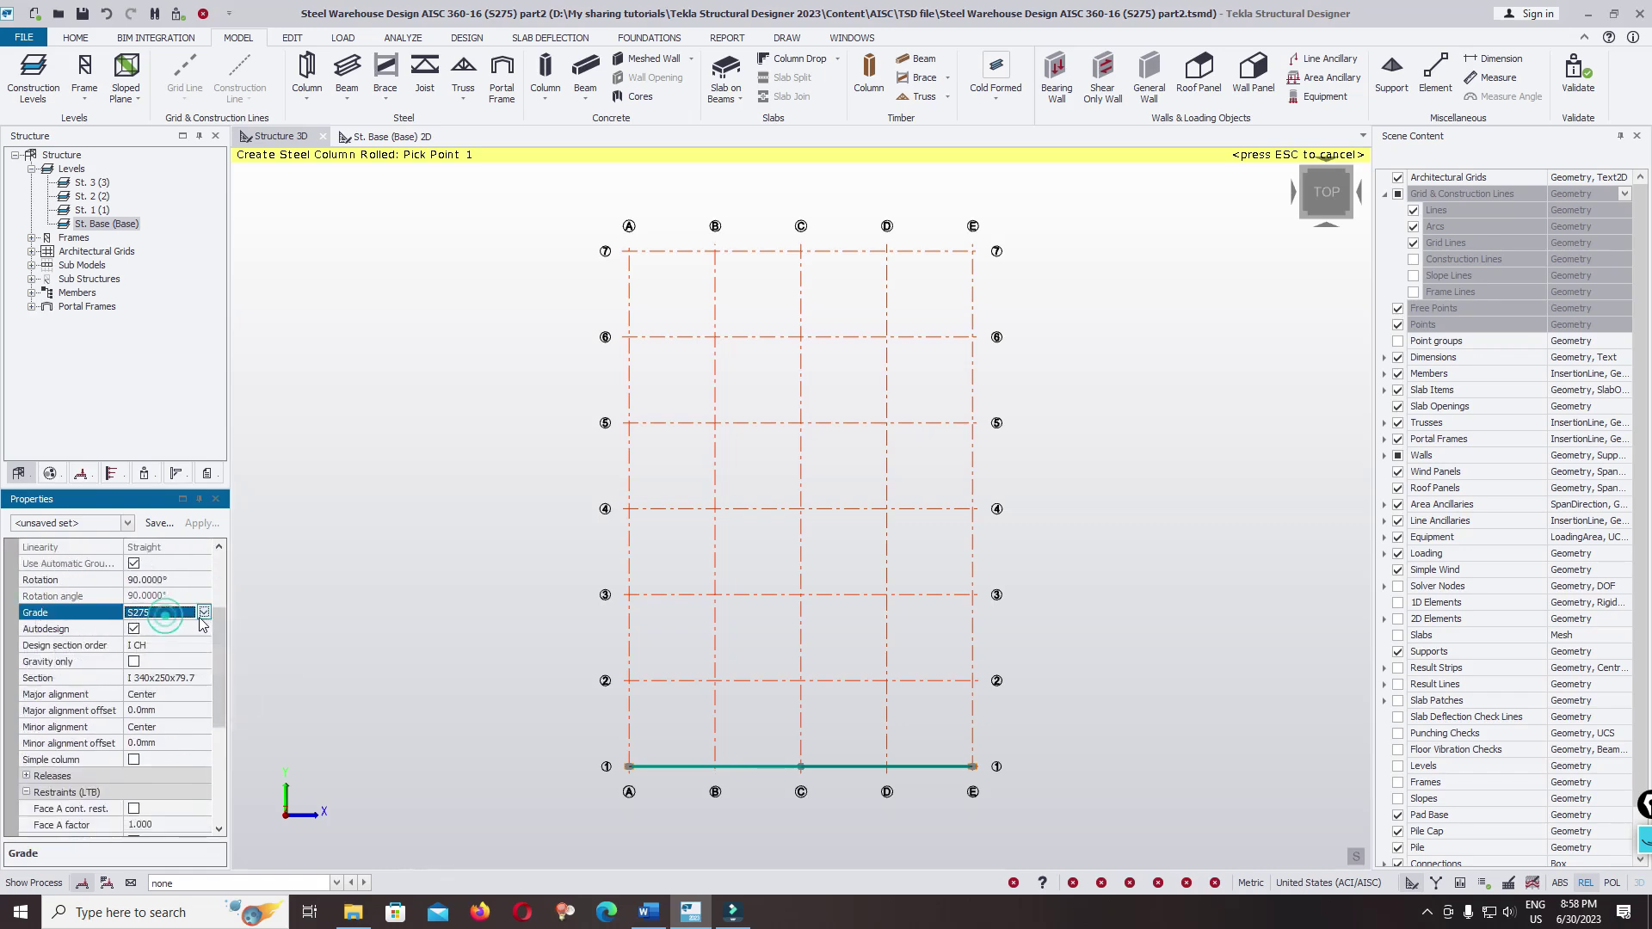
{"action": "left_click", "coordinate": [204, 611]}
{"action": "left_click_drag", "start_coordinate": [201, 656], "coordinate": [203, 749]}
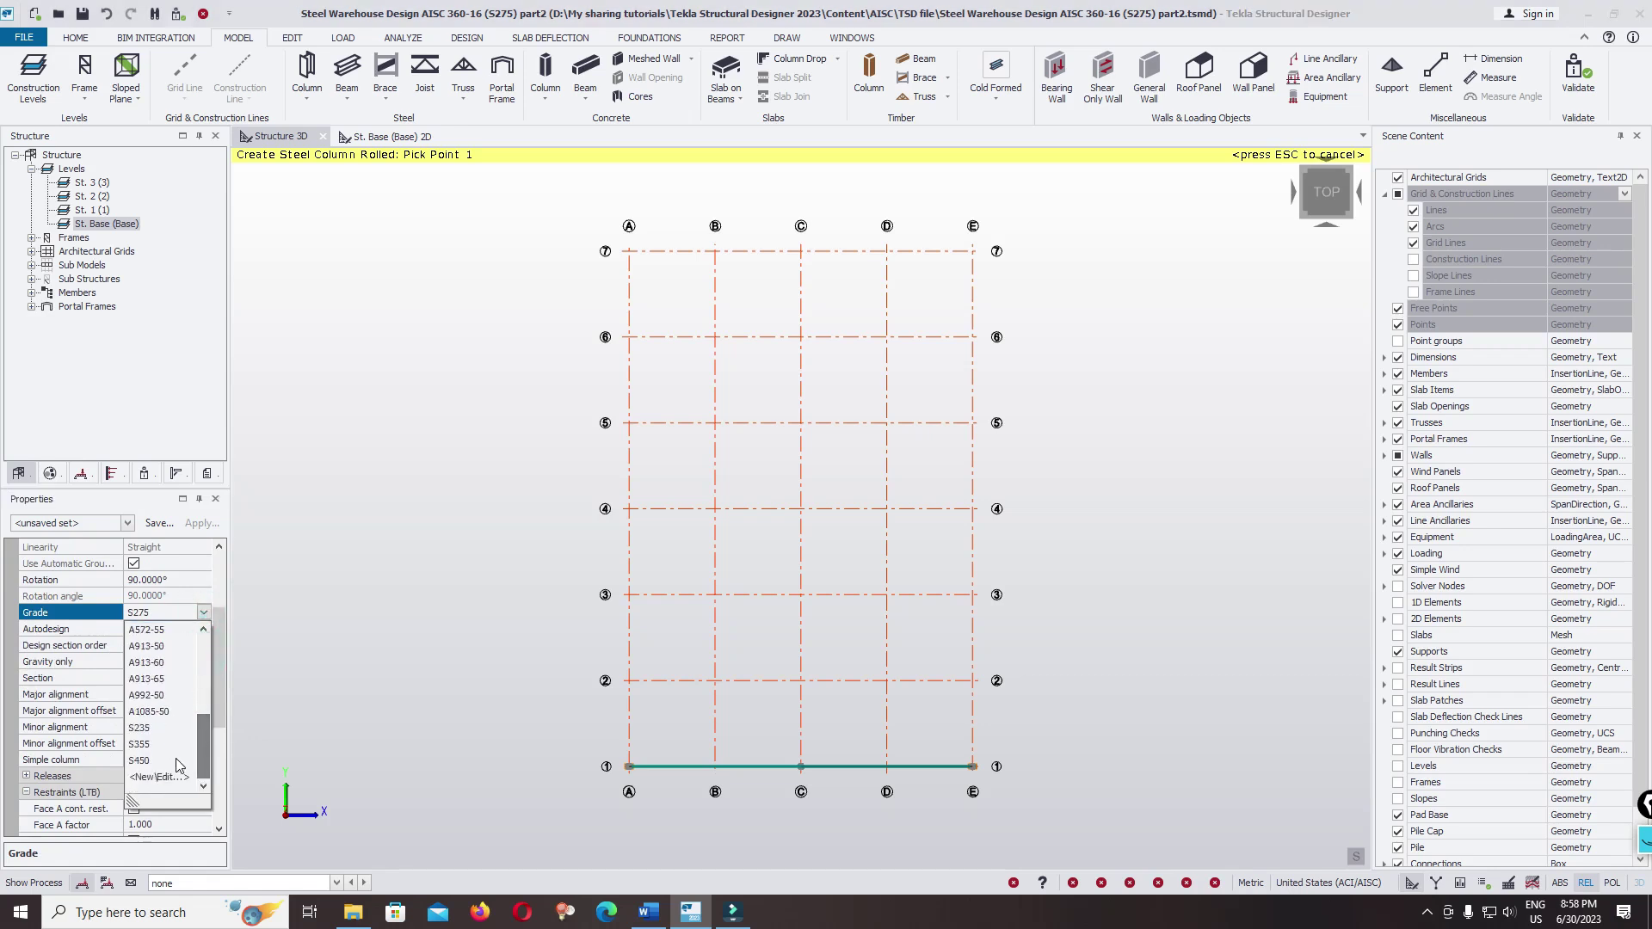
{"action": "left_click", "coordinate": [215, 628]}
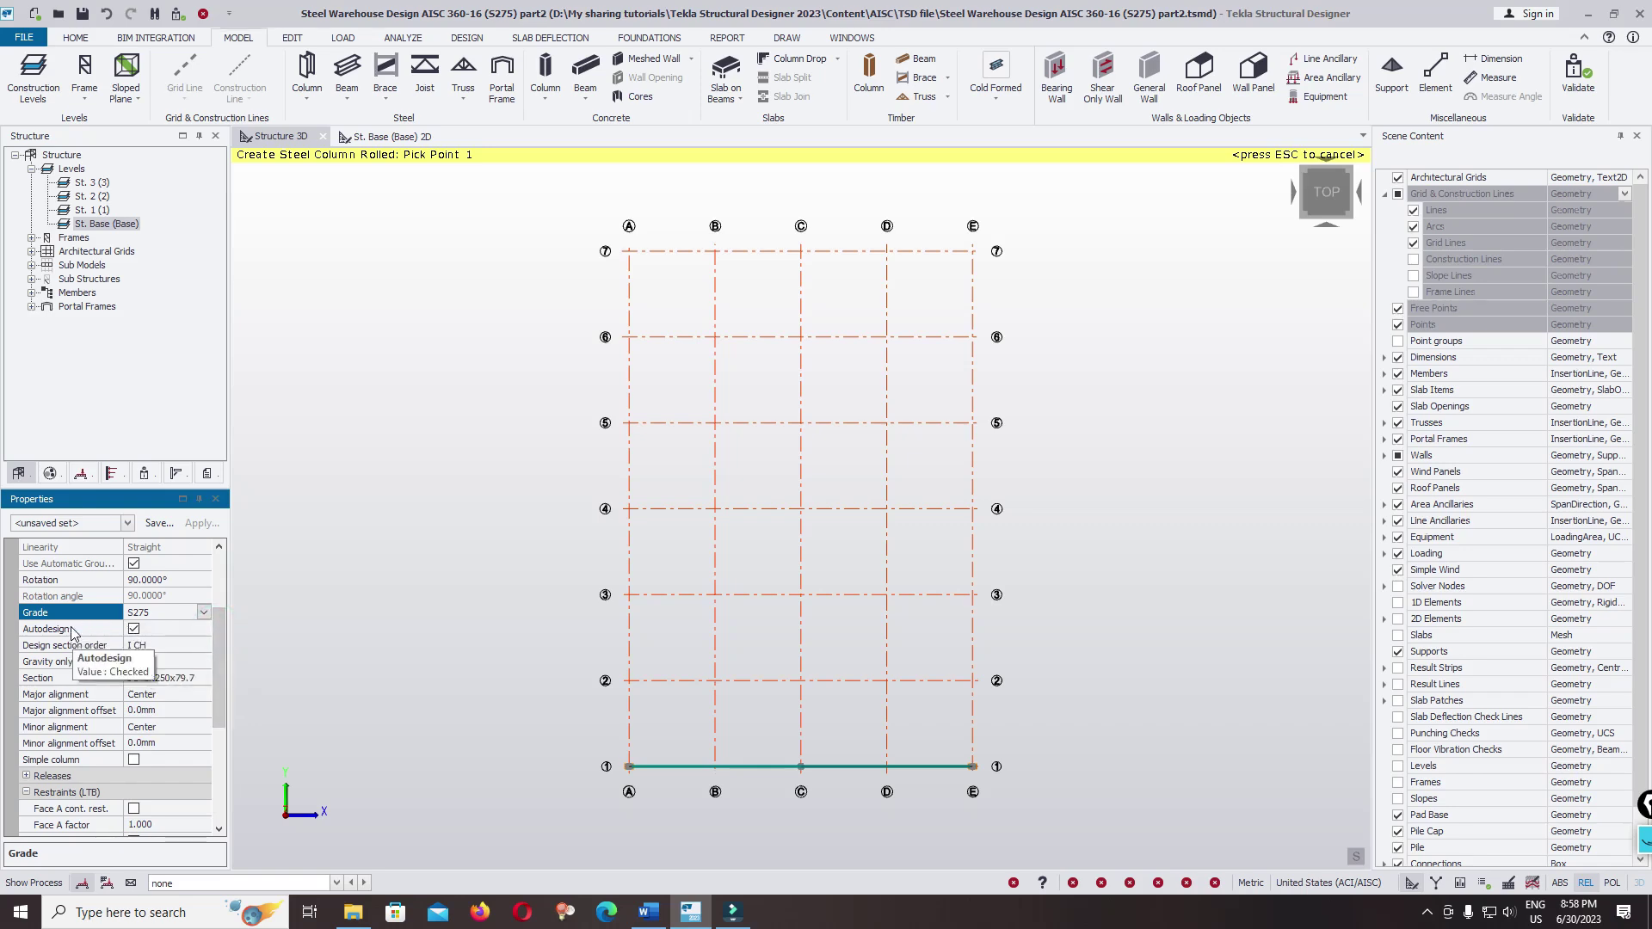
{"action": "scroll", "coordinate": [214, 634], "scroll_direction": "down", "scroll_amount": 1}
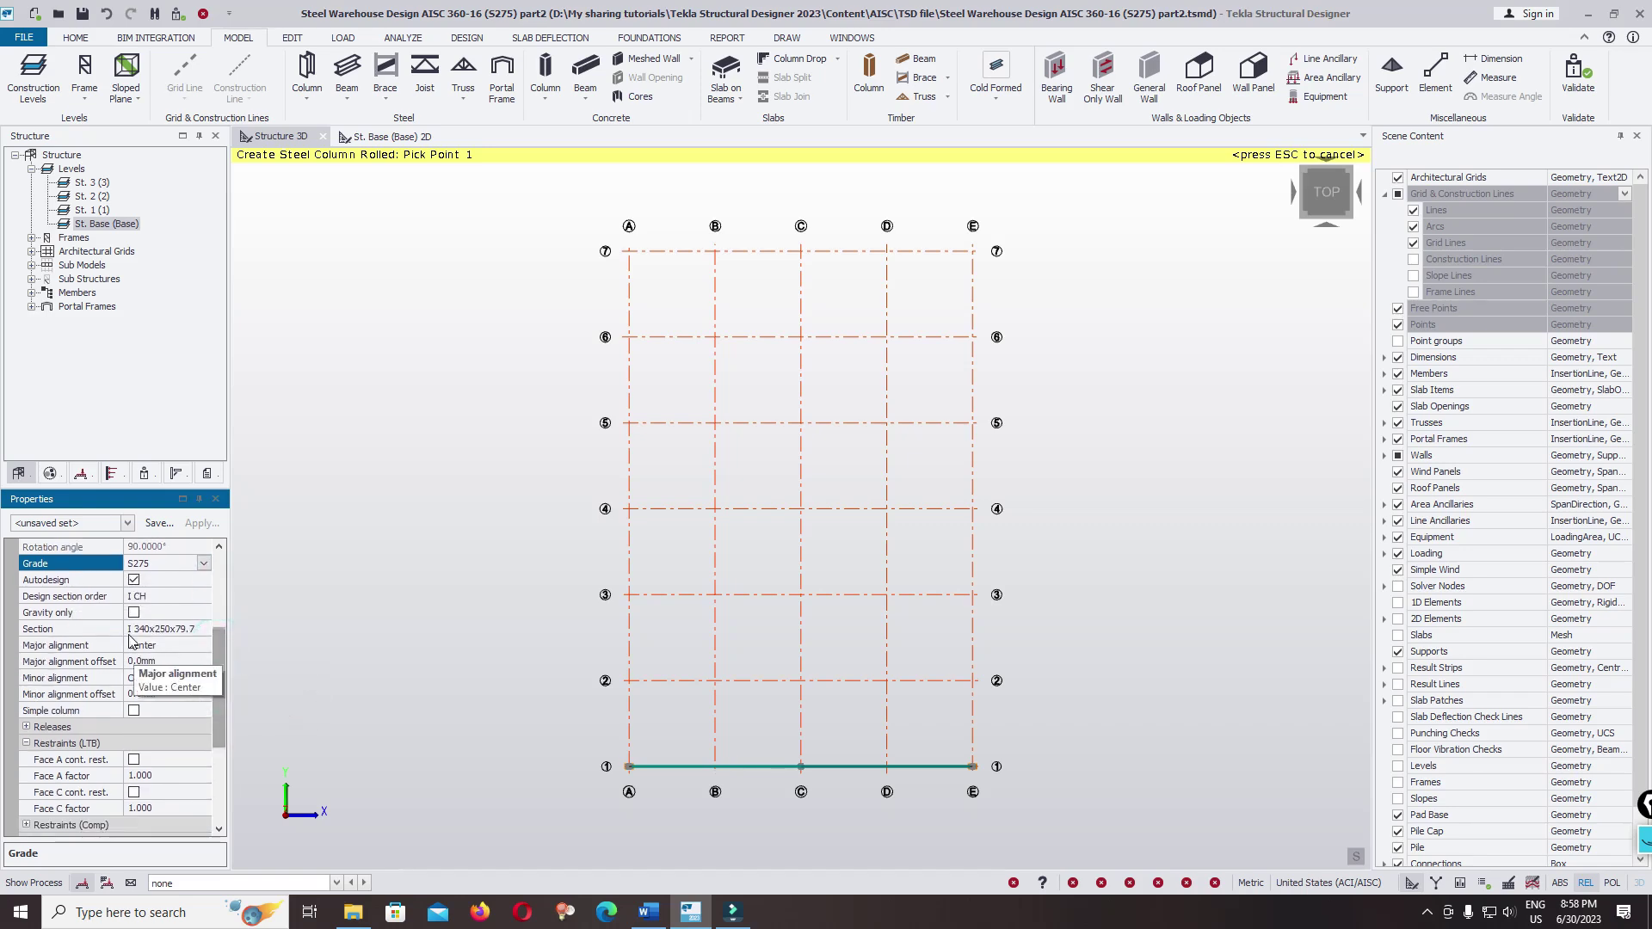
- Choose <New\Edit...> for the column's design section order
{"action": "left_click", "coordinate": [160, 596]}
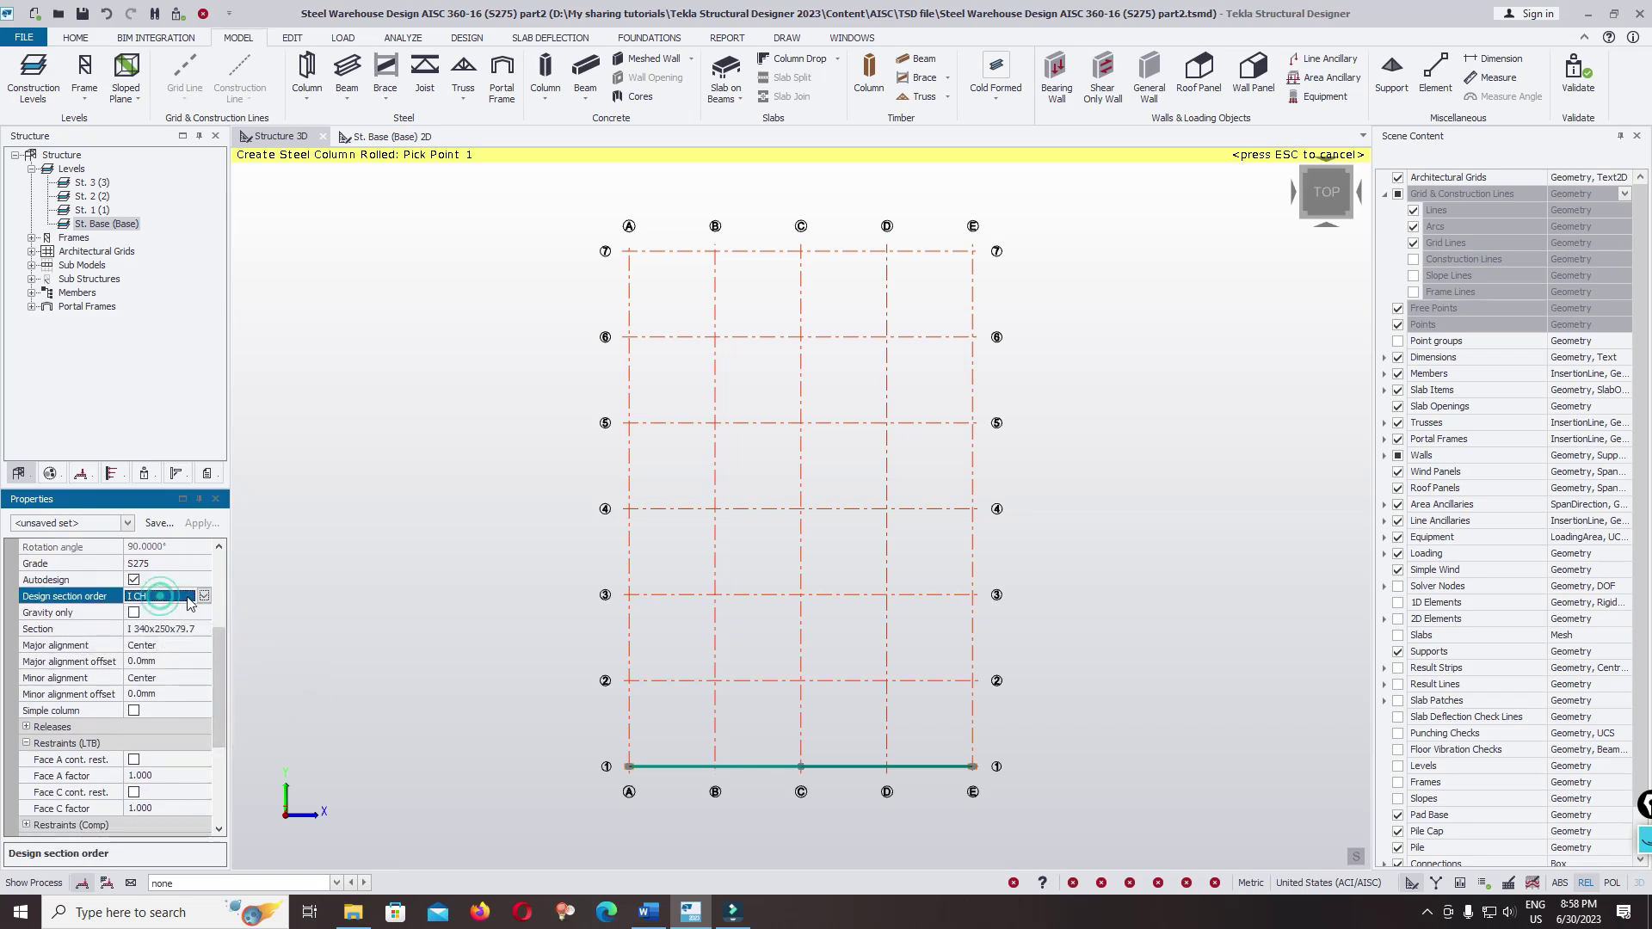
{"action": "left_click", "coordinate": [203, 596]}
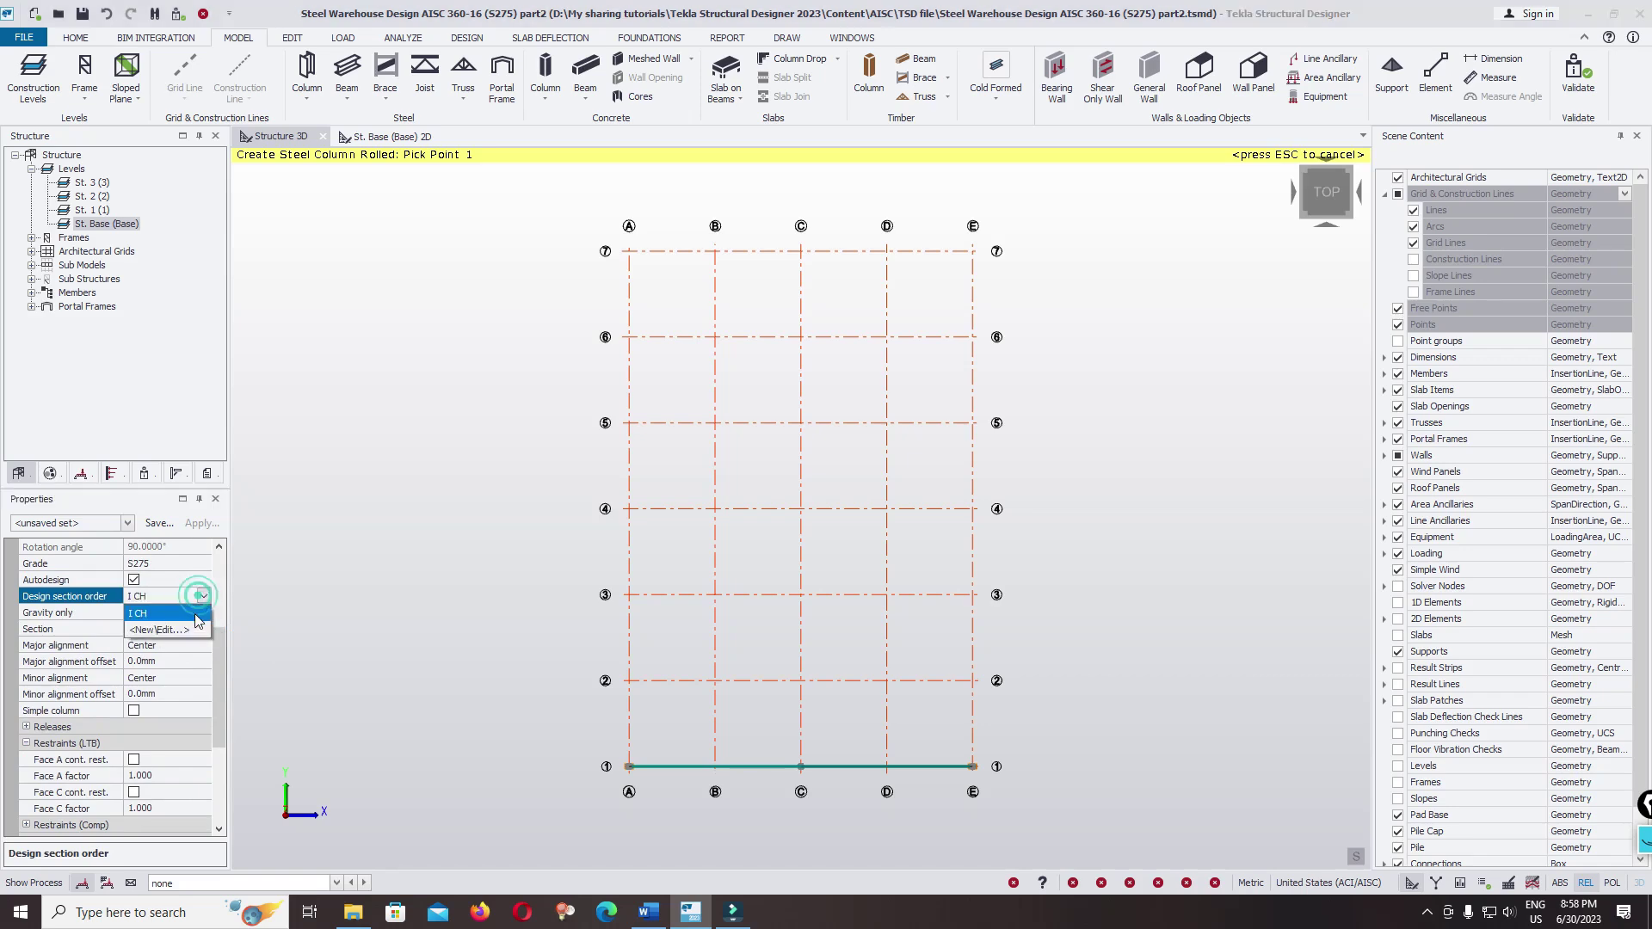
{"action": "left_click", "coordinate": [154, 638]}
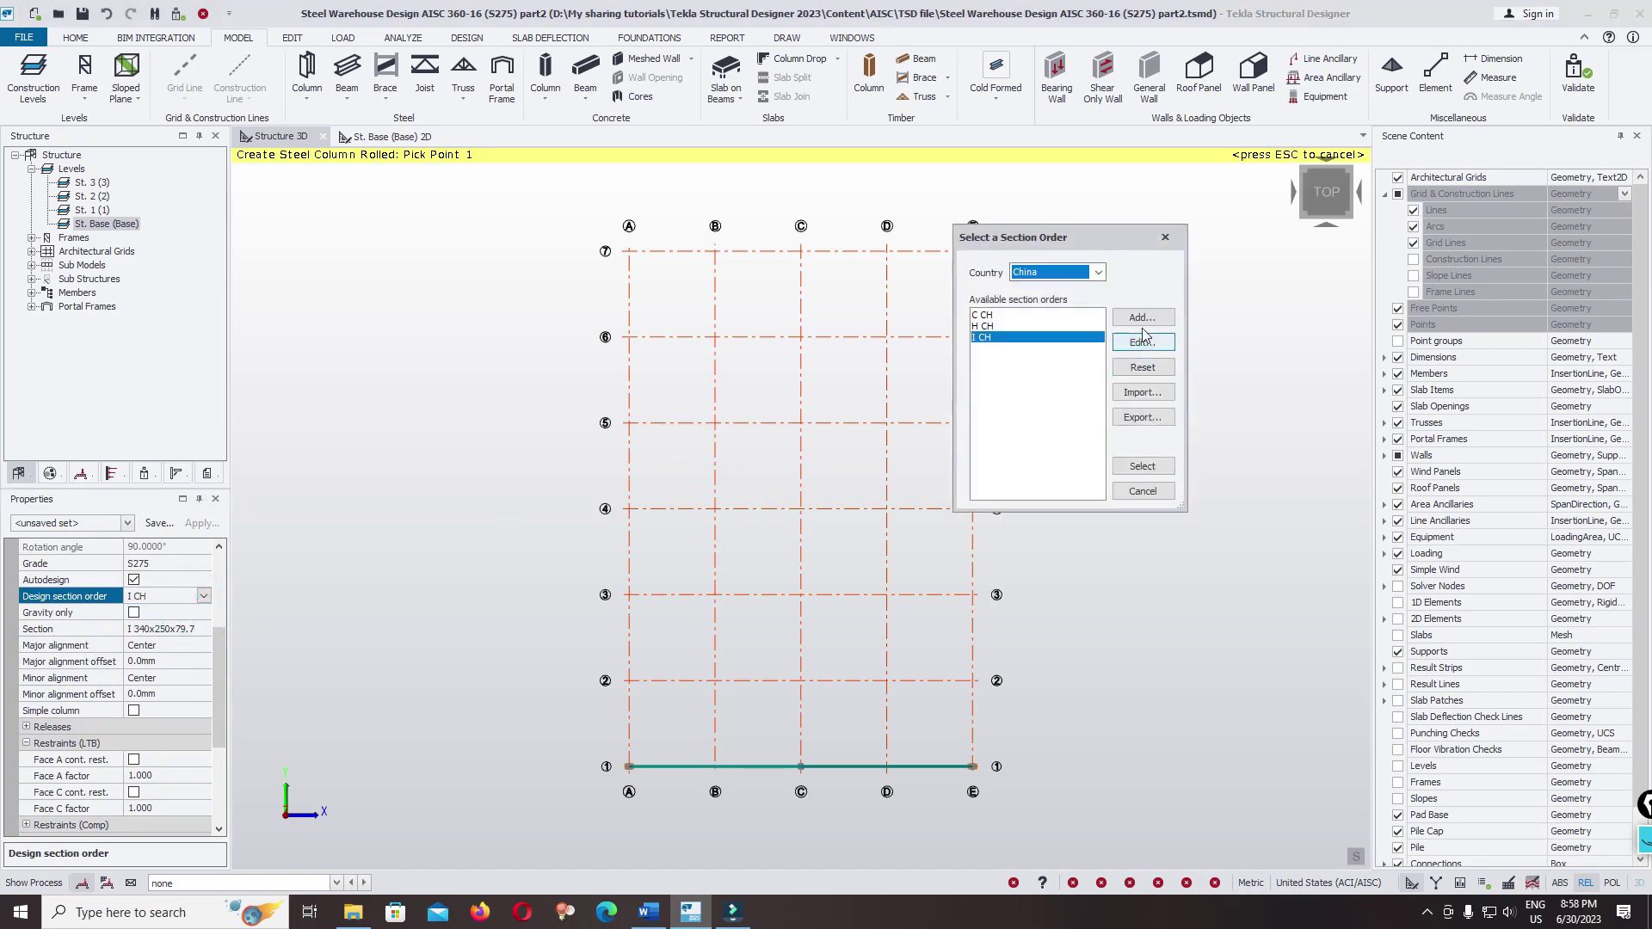
- Check the Country list, keep China, and close the section order dialog, keeping I CH
{"action": "left_click", "coordinate": [1097, 273]}
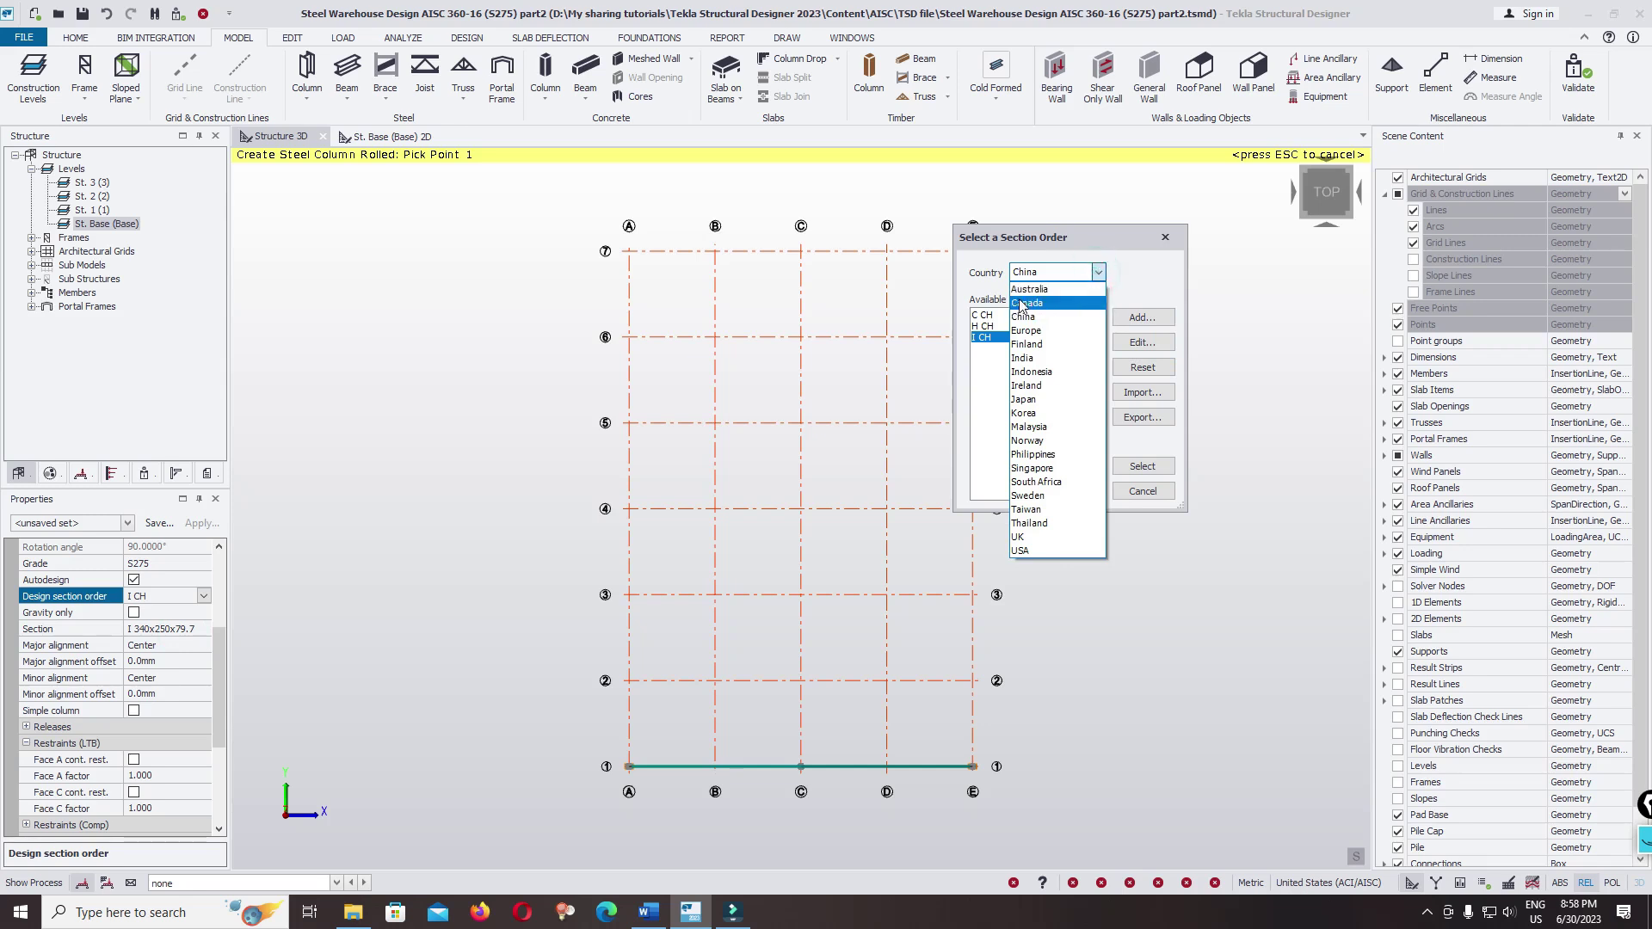
{"action": "left_click", "coordinate": [1151, 296]}
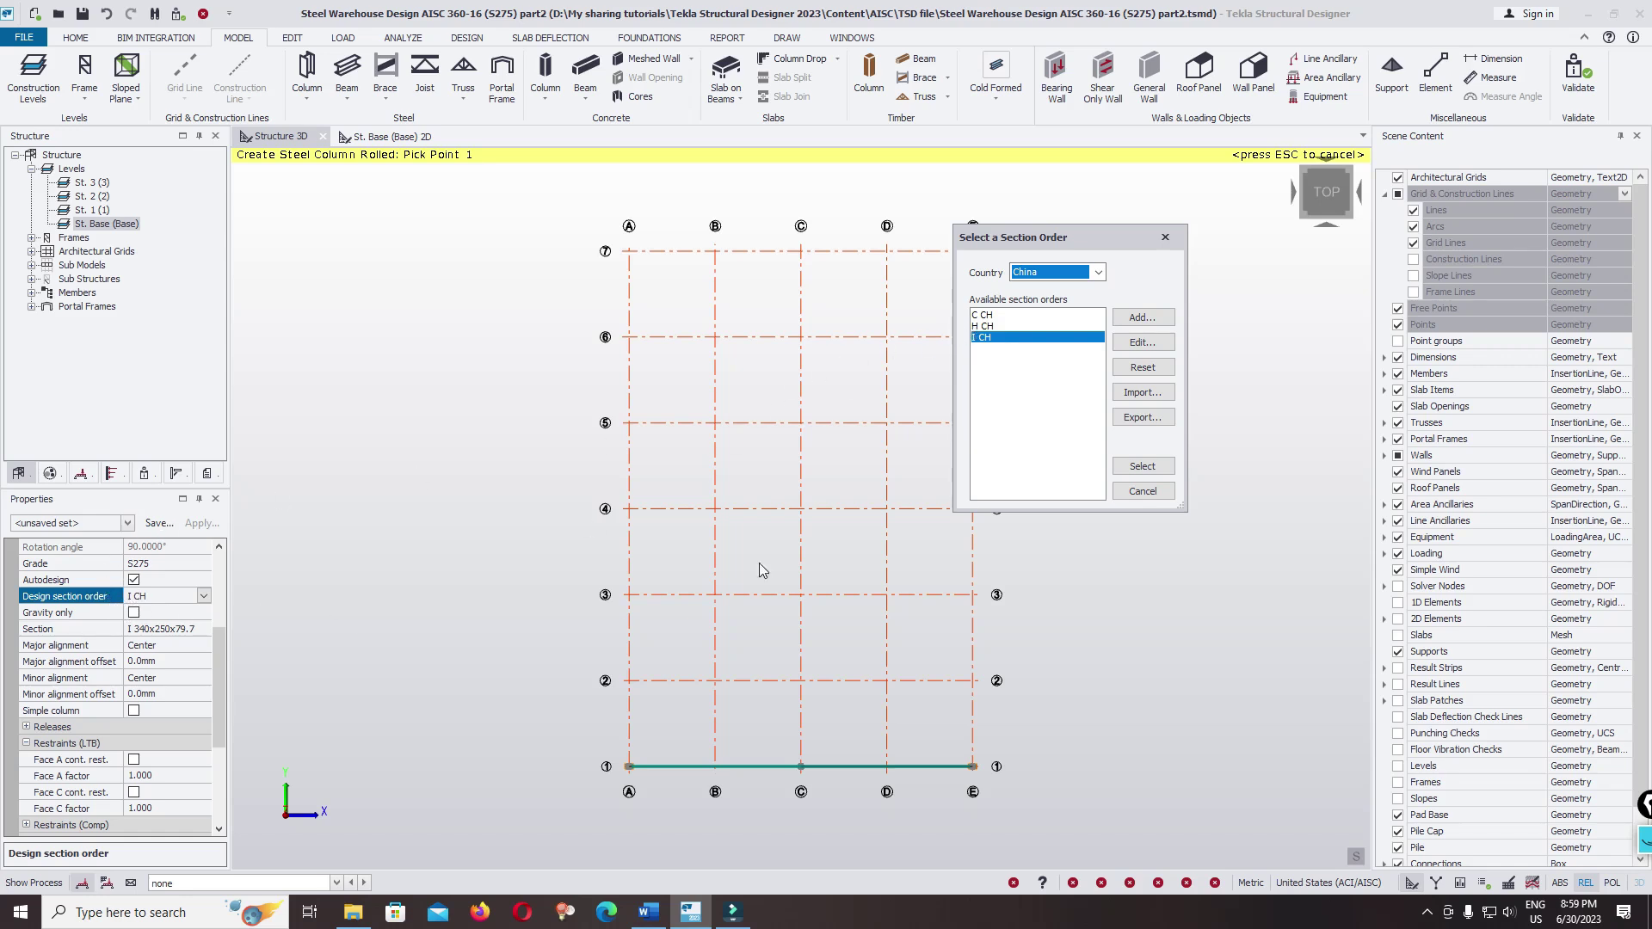
{"action": "left_click", "coordinate": [1164, 239]}
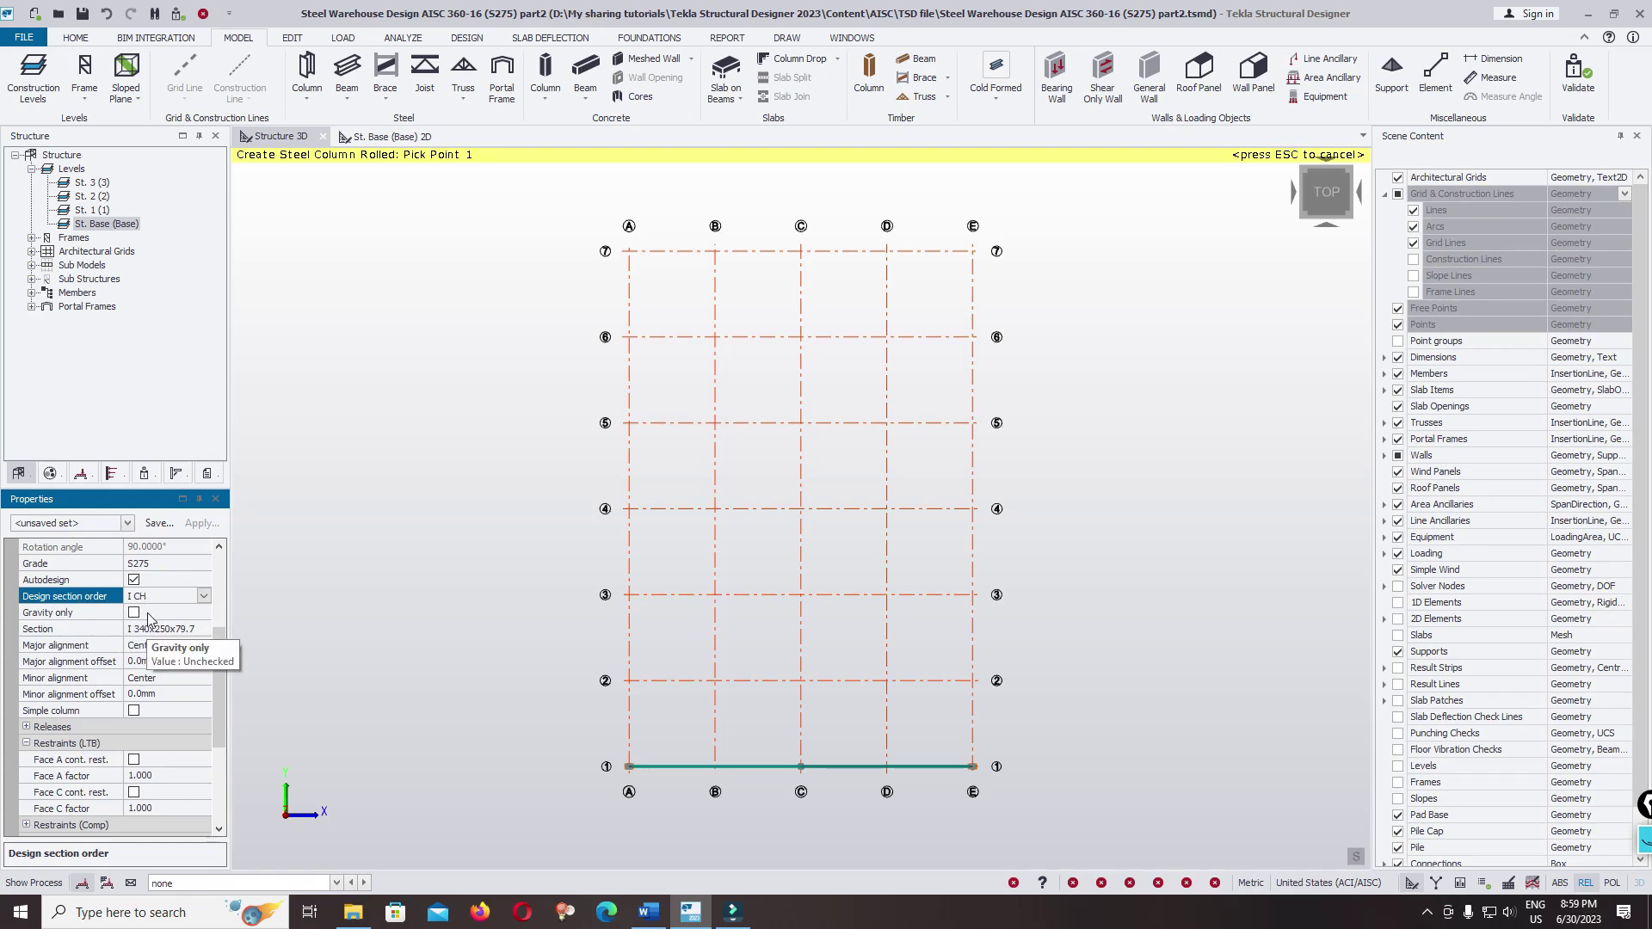
- Change the pending column's section to I 396x199x56.7 from the section catalogue
{"action": "left_click", "coordinate": [172, 628]}
{"action": "left_click", "coordinate": [204, 629]}
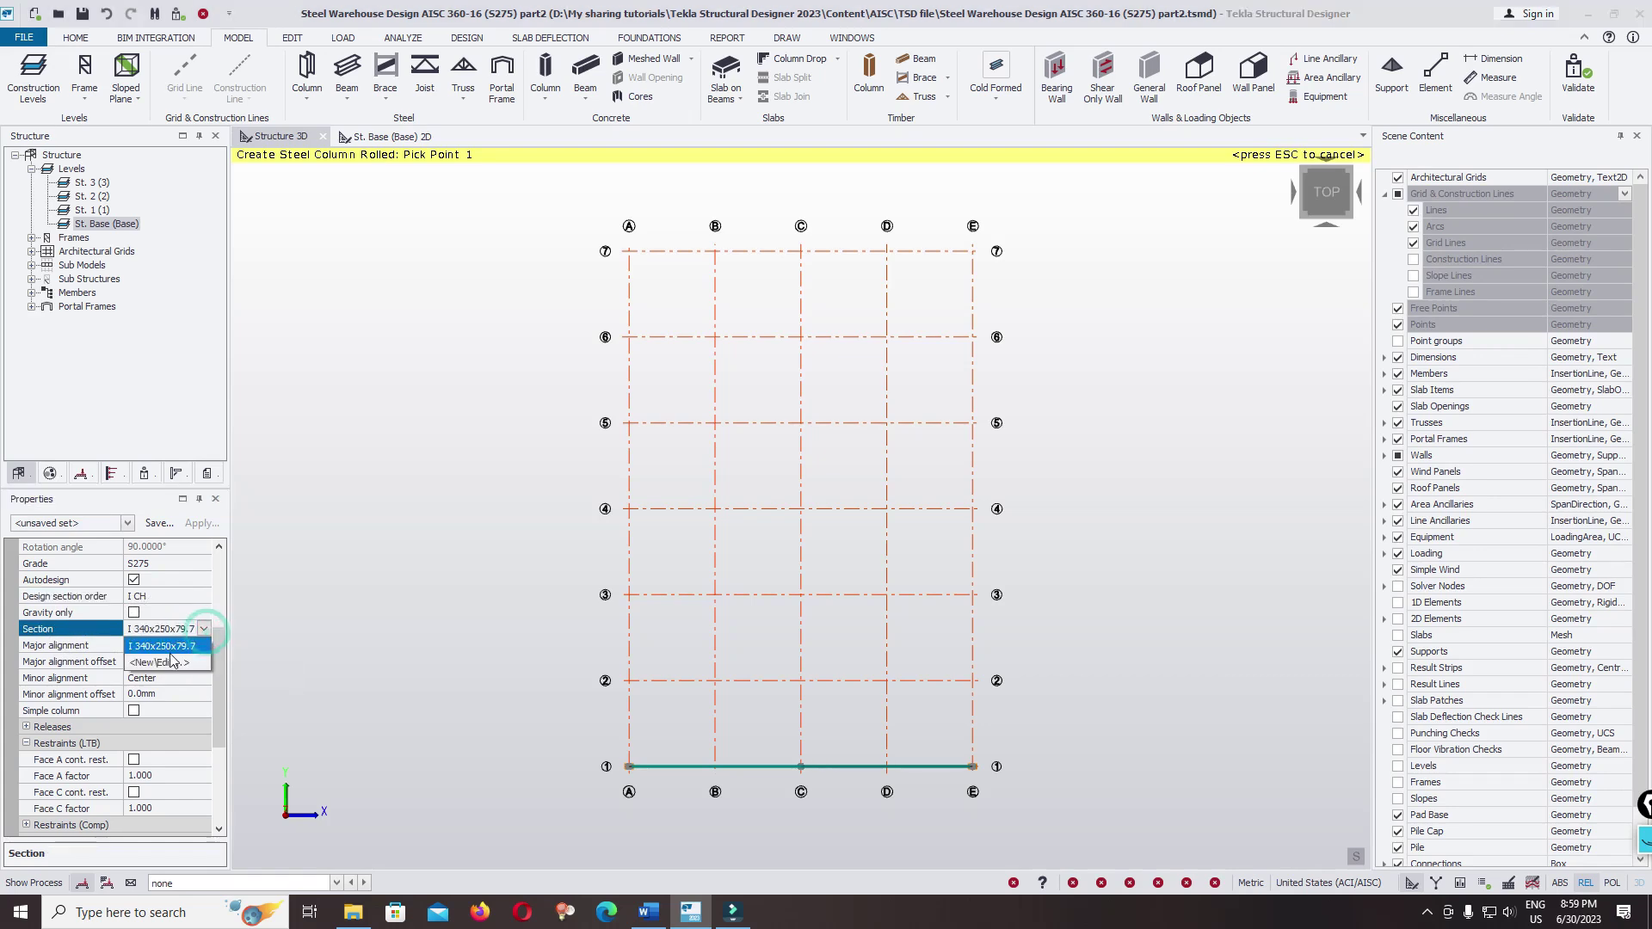
{"action": "left_click", "coordinate": [172, 663]}
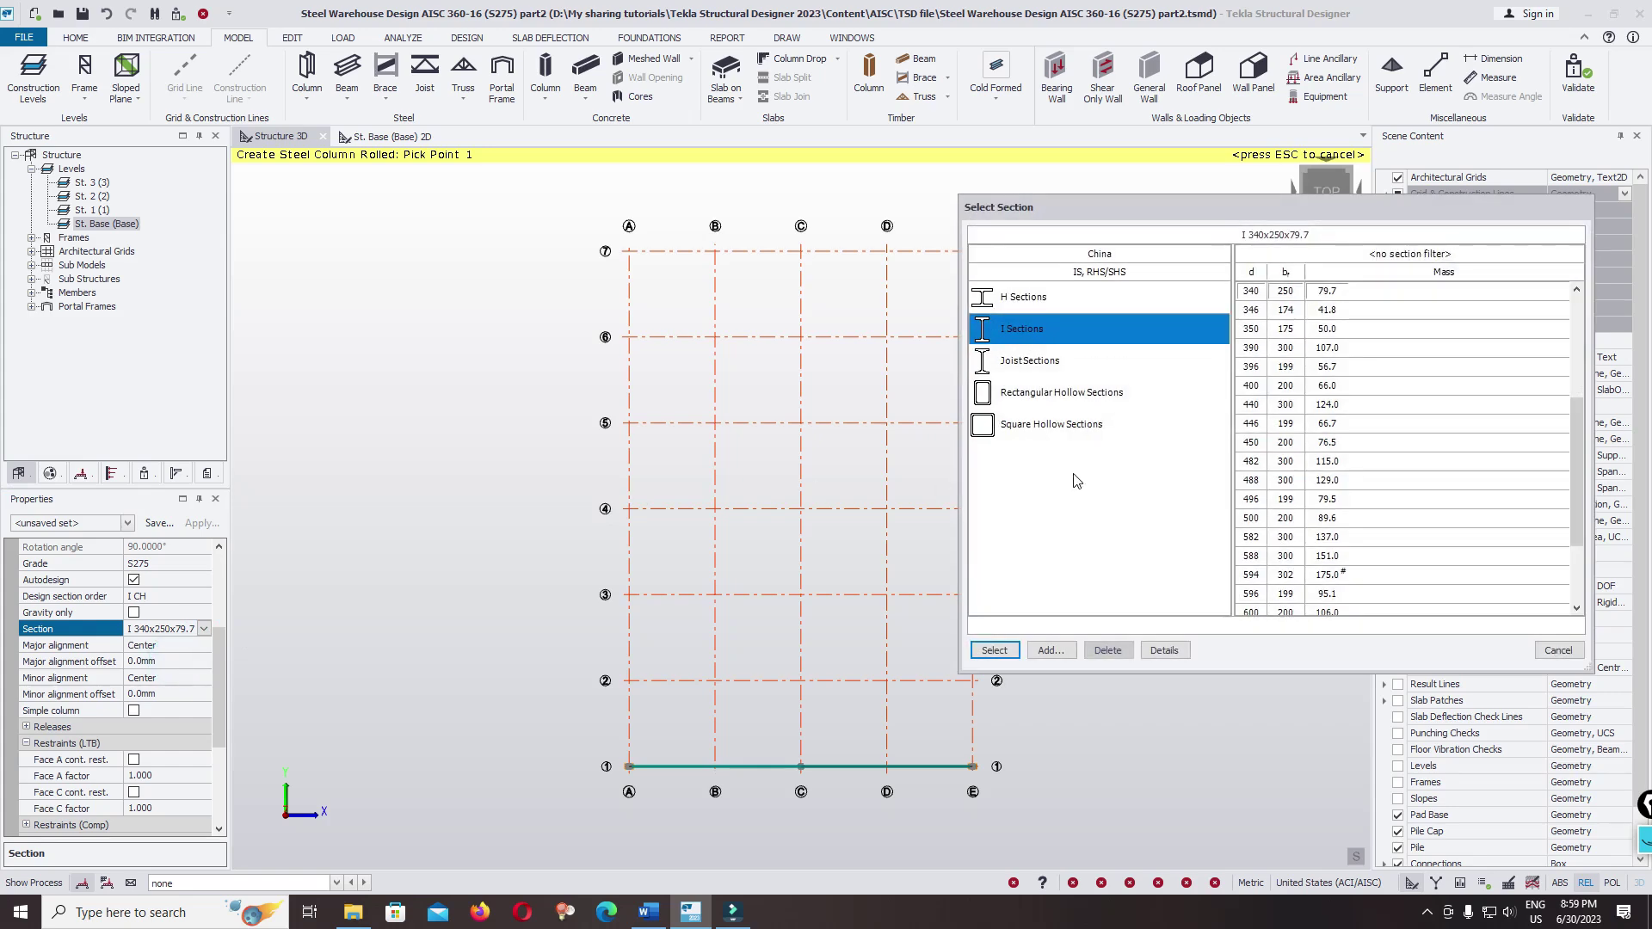
{"action": "scroll", "coordinate": [1372, 384], "scroll_direction": "up", "scroll_amount": 1}
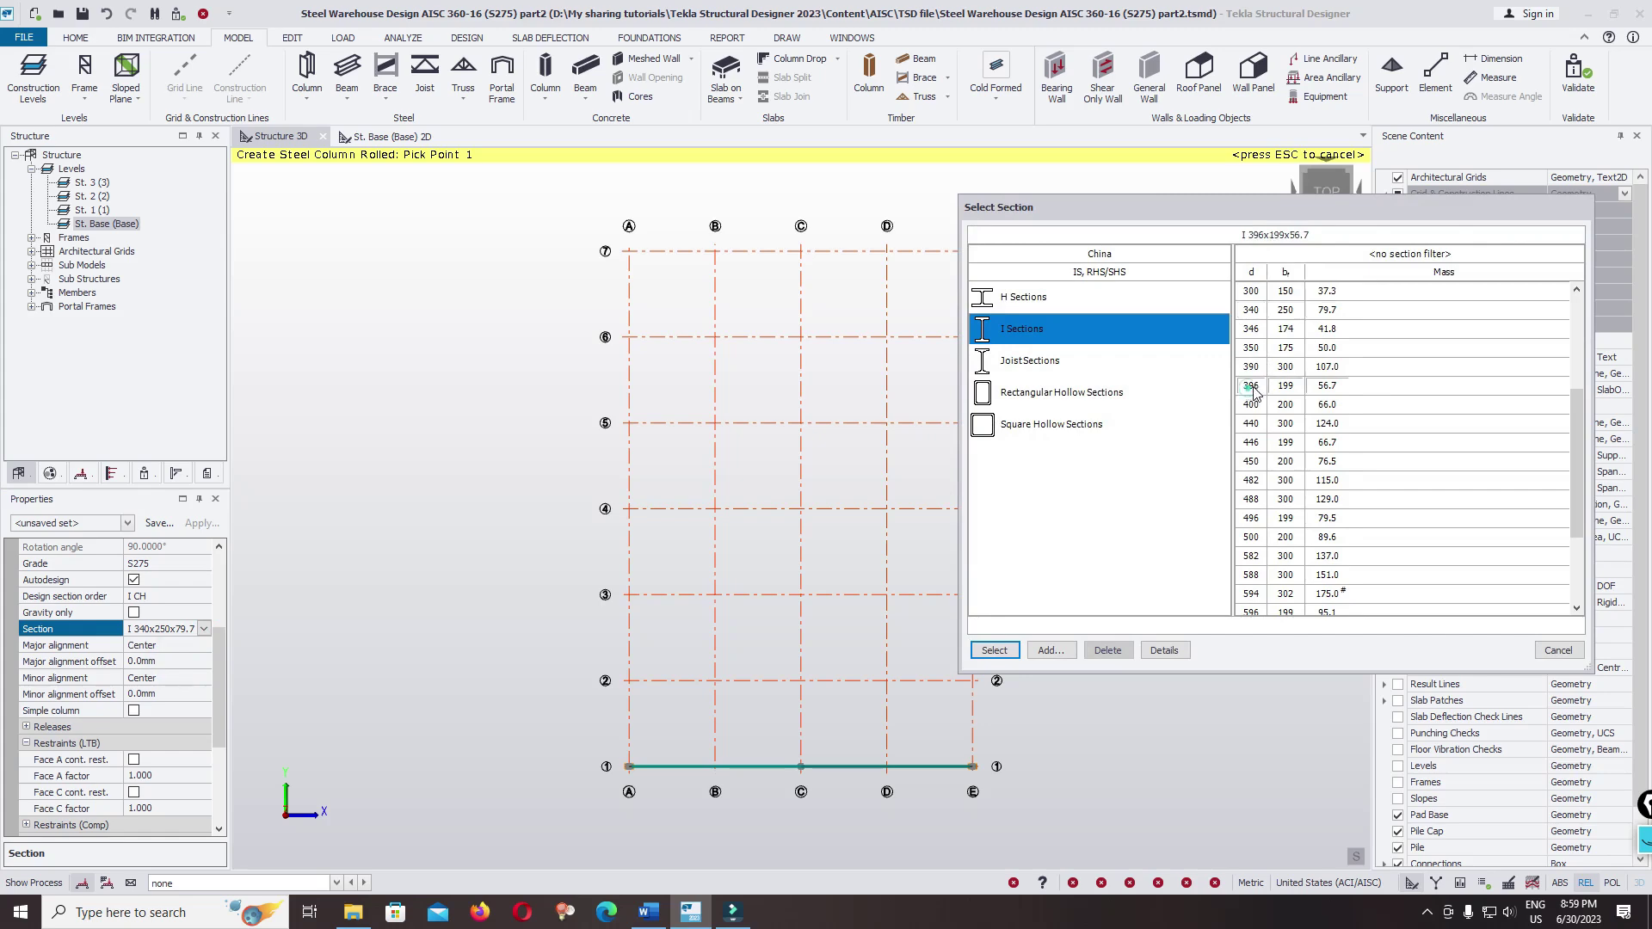
{"action": "left_click", "coordinate": [991, 650]}
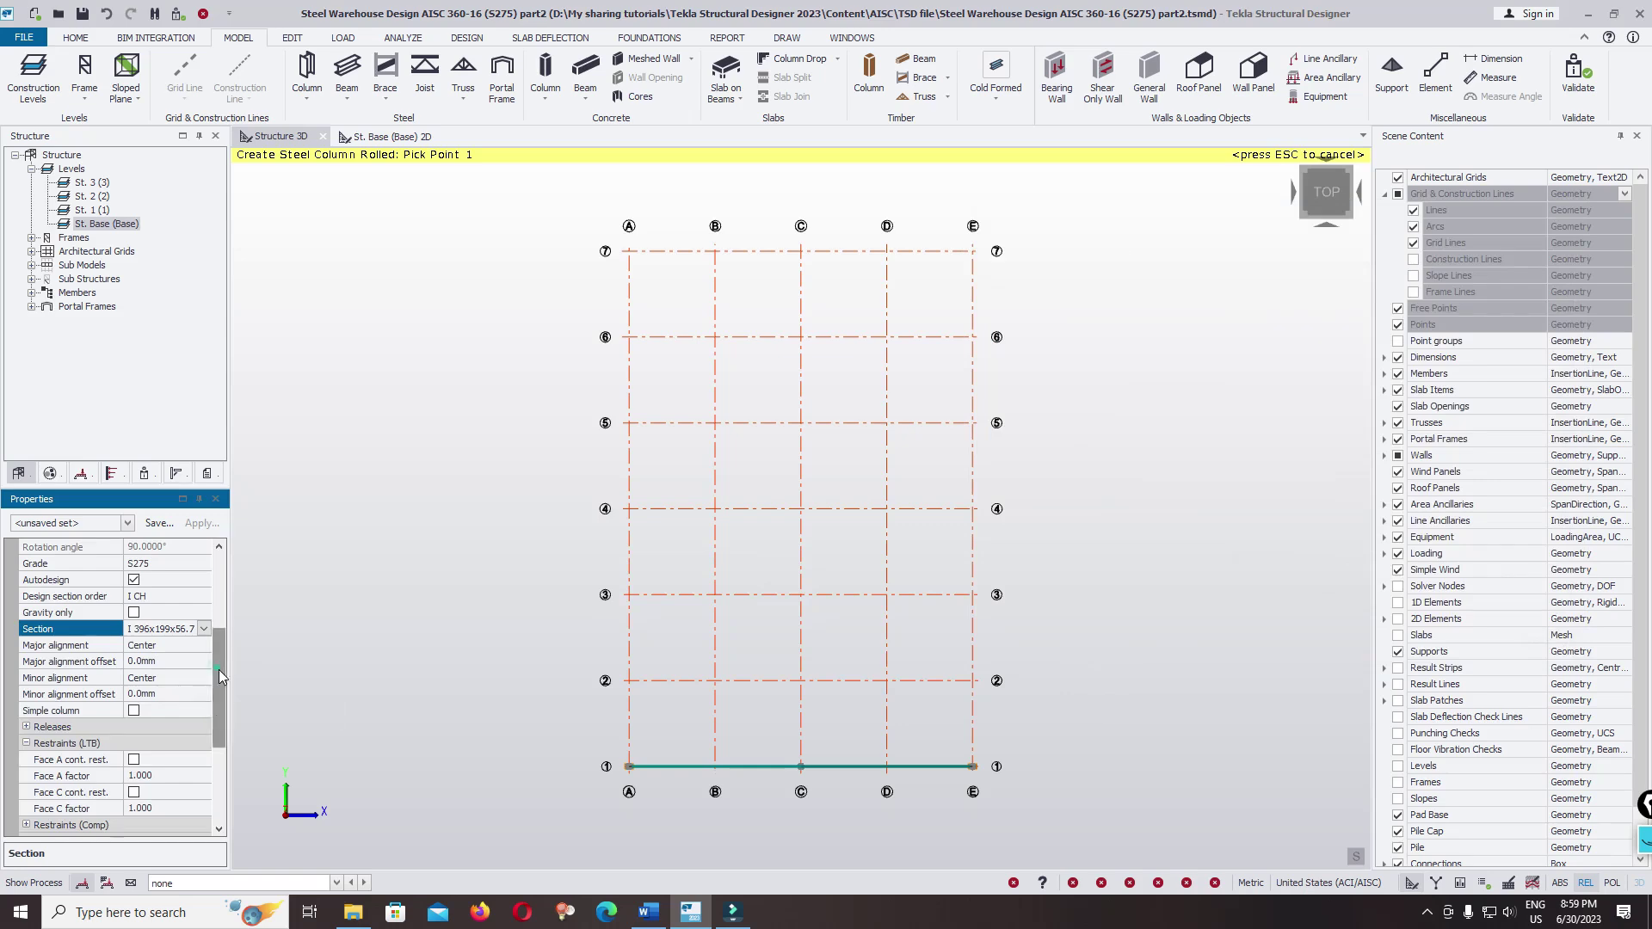
{"action": "scroll", "coordinate": [209, 694], "scroll_direction": "down", "scroll_amount": 3}
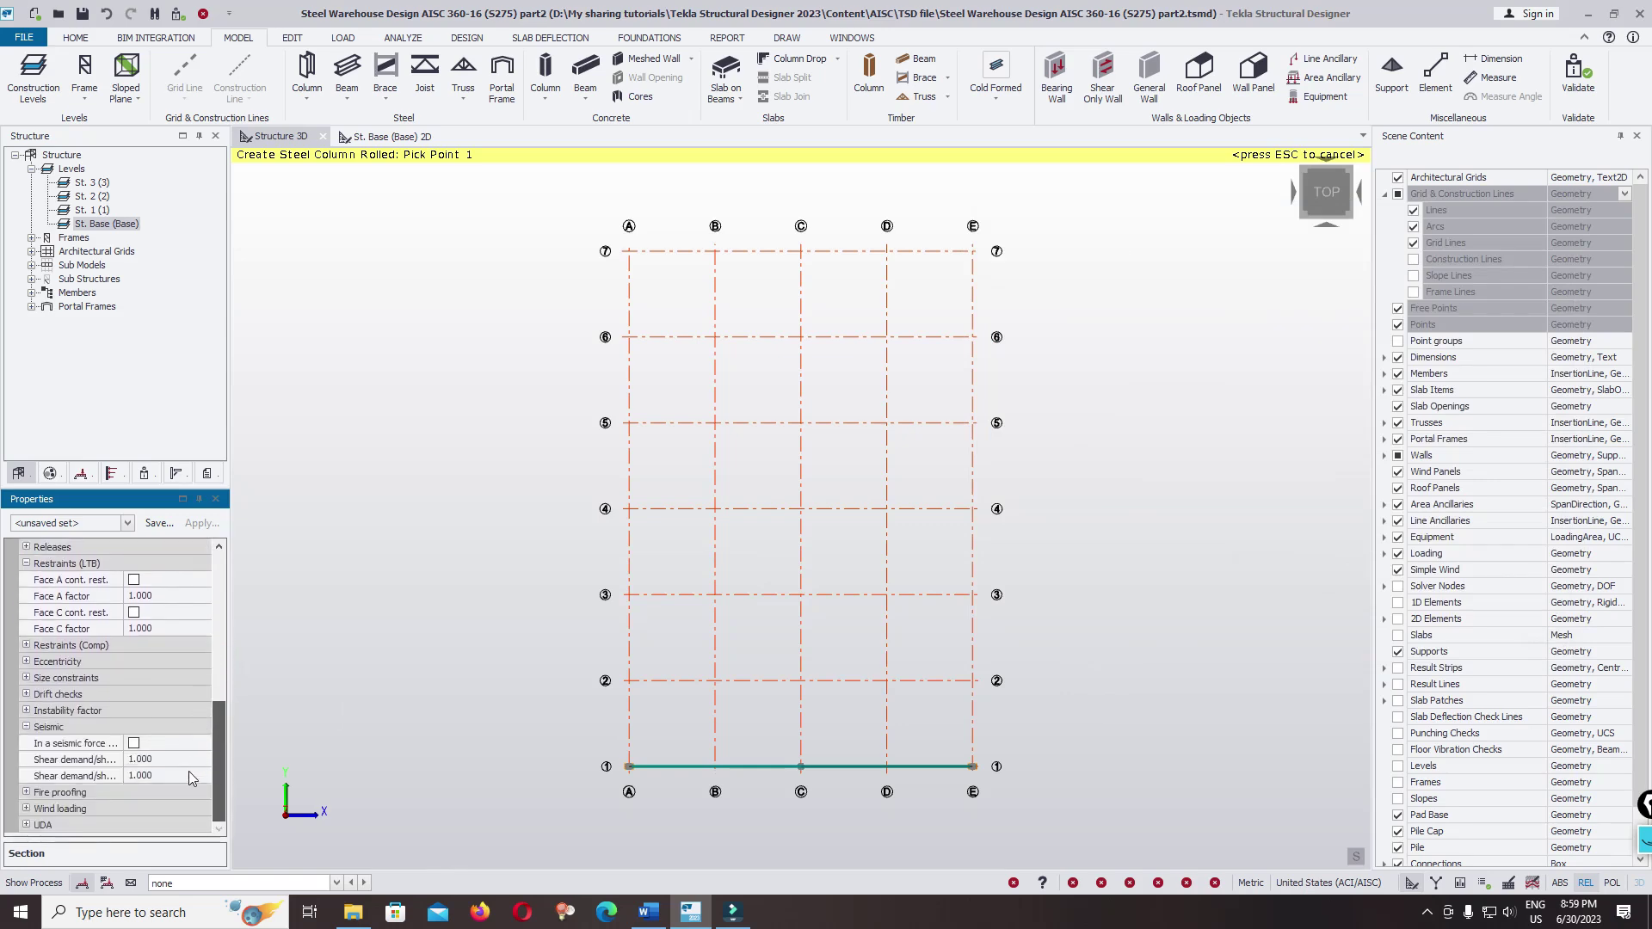
{"action": "scroll", "coordinate": [209, 650], "scroll_direction": "up", "scroll_amount": 6}
{"action": "scroll", "coordinate": [219, 615], "scroll_direction": "up", "scroll_amount": 1}
{"action": "key", "text": "Return"}
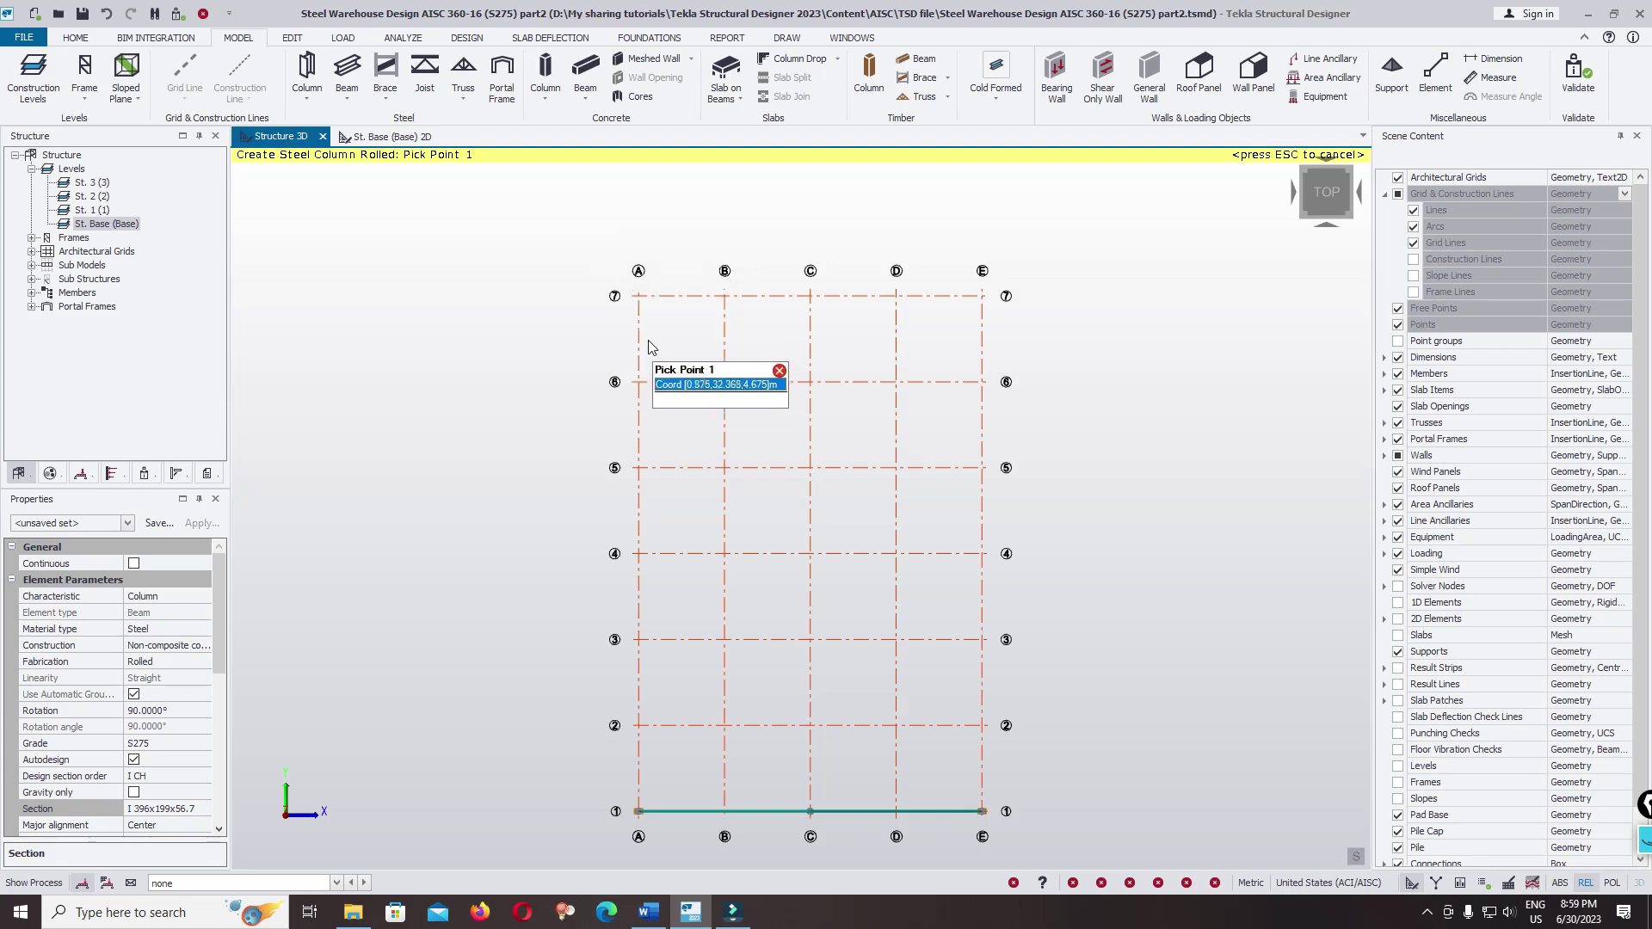
- Pick grid A/7, then cancel, restart Steel Column and cancel again without placing any column
{"action": "left_click", "coordinate": [639, 297]}
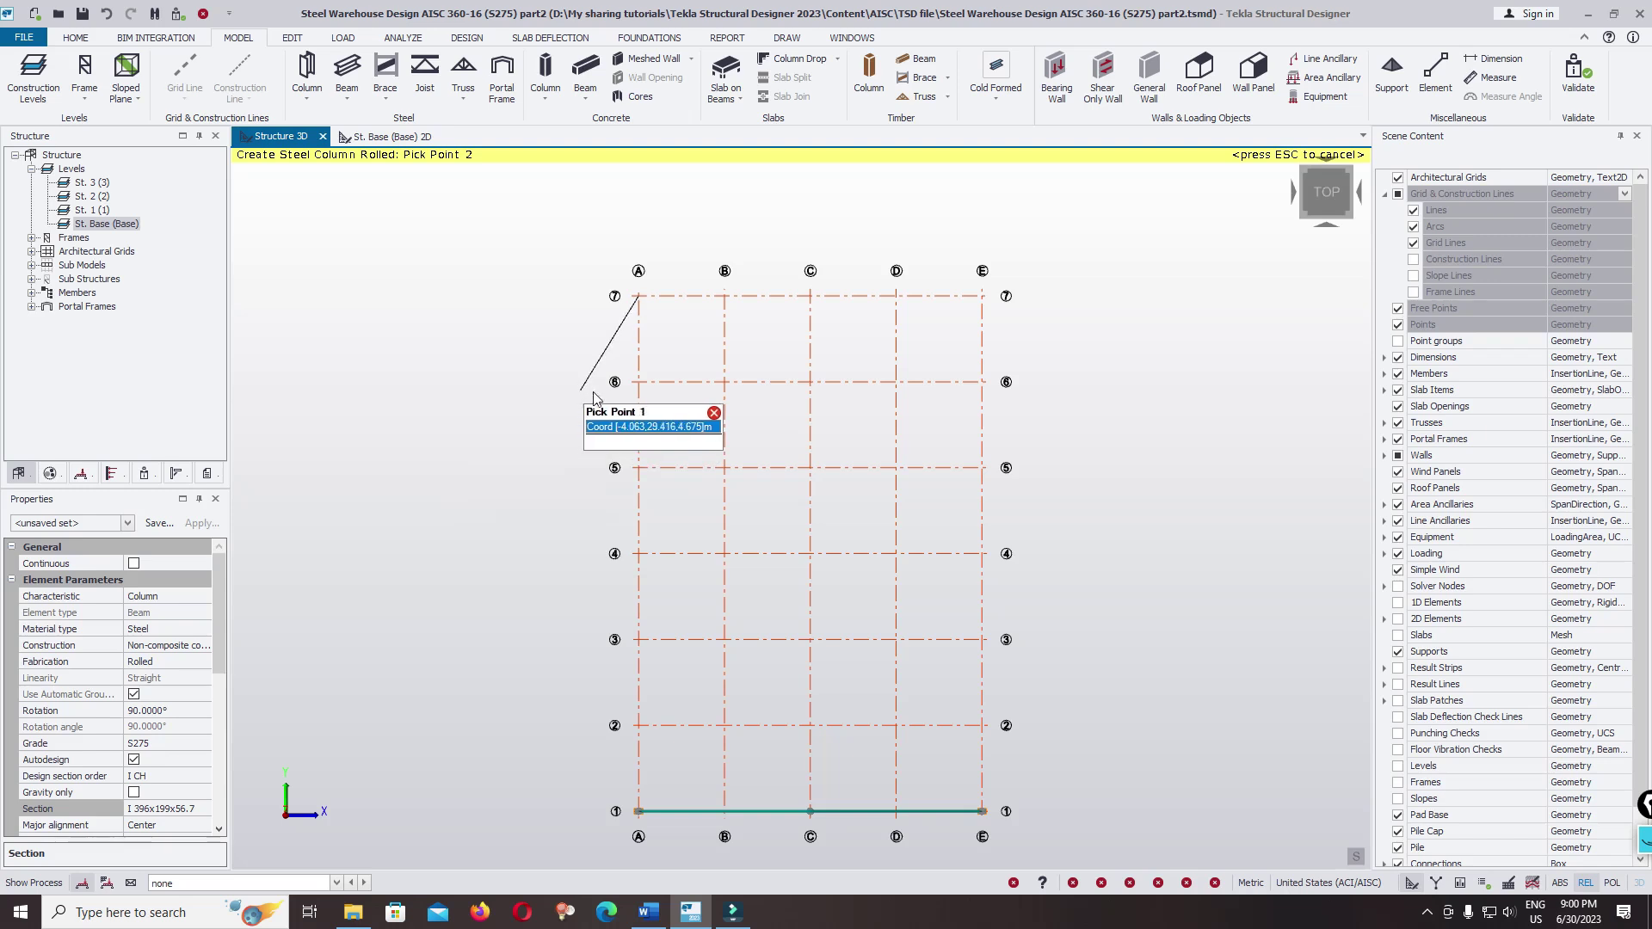
{"action": "key", "text": "Escape"}
{"action": "left_click", "coordinate": [307, 69]}
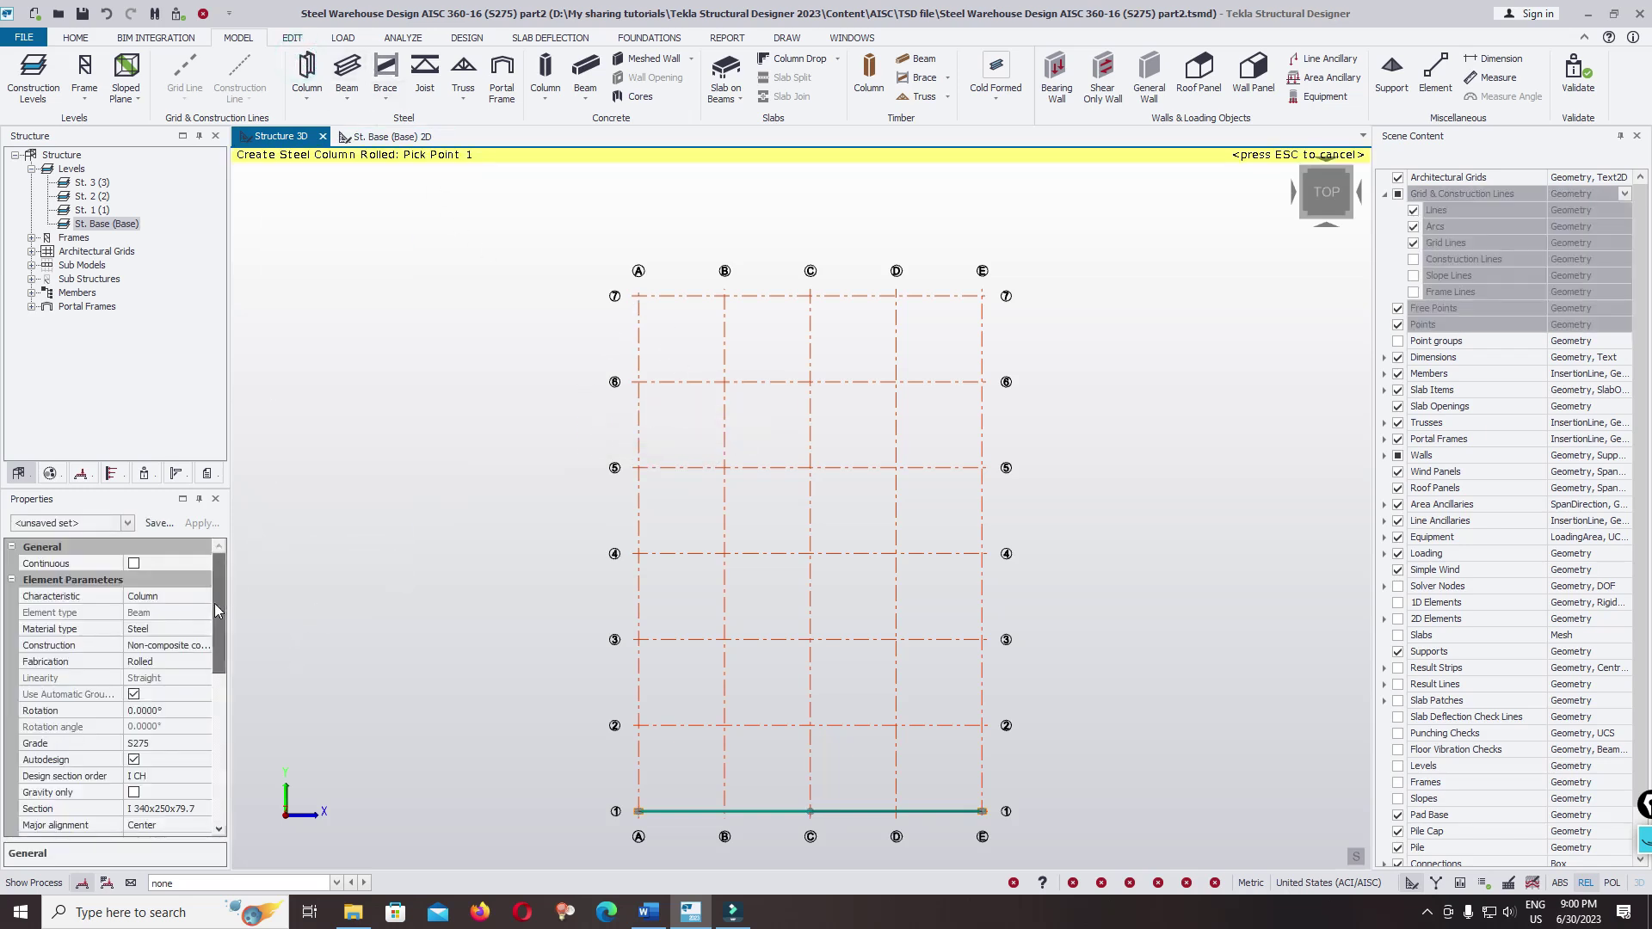
{"action": "scroll", "coordinate": [206, 590], "scroll_direction": "down", "scroll_amount": 2}
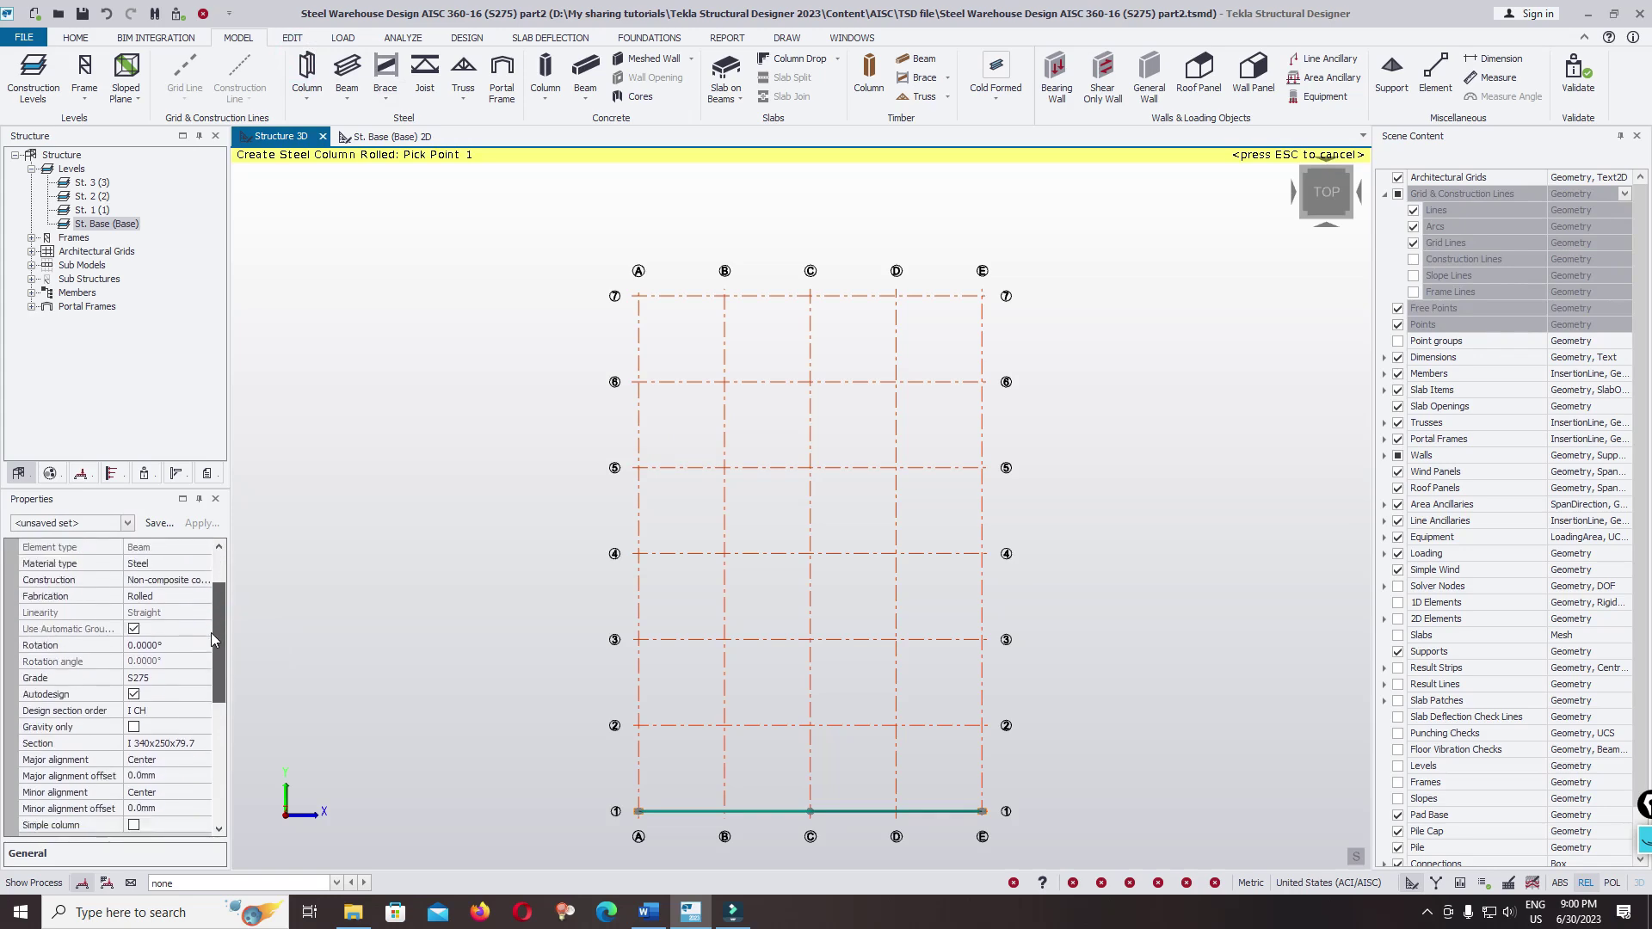
{"action": "left_click_drag", "start_coordinate": [215, 635], "coordinate": [215, 550]}
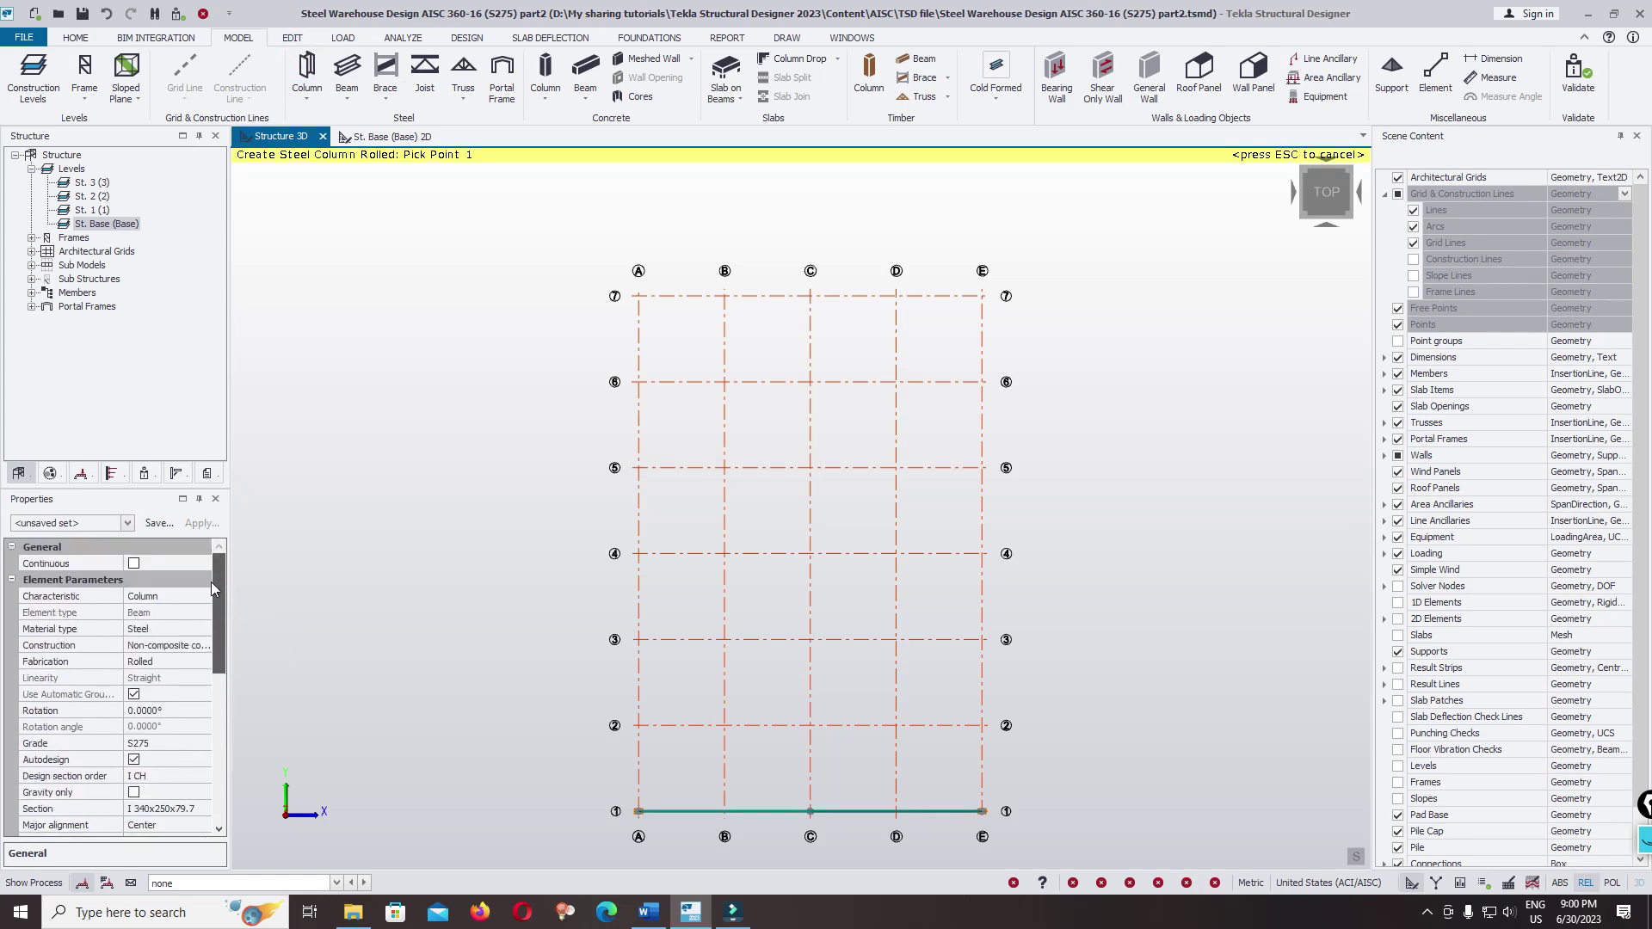
{"action": "scroll", "coordinate": [215, 587], "scroll_direction": "down", "scroll_amount": 10}
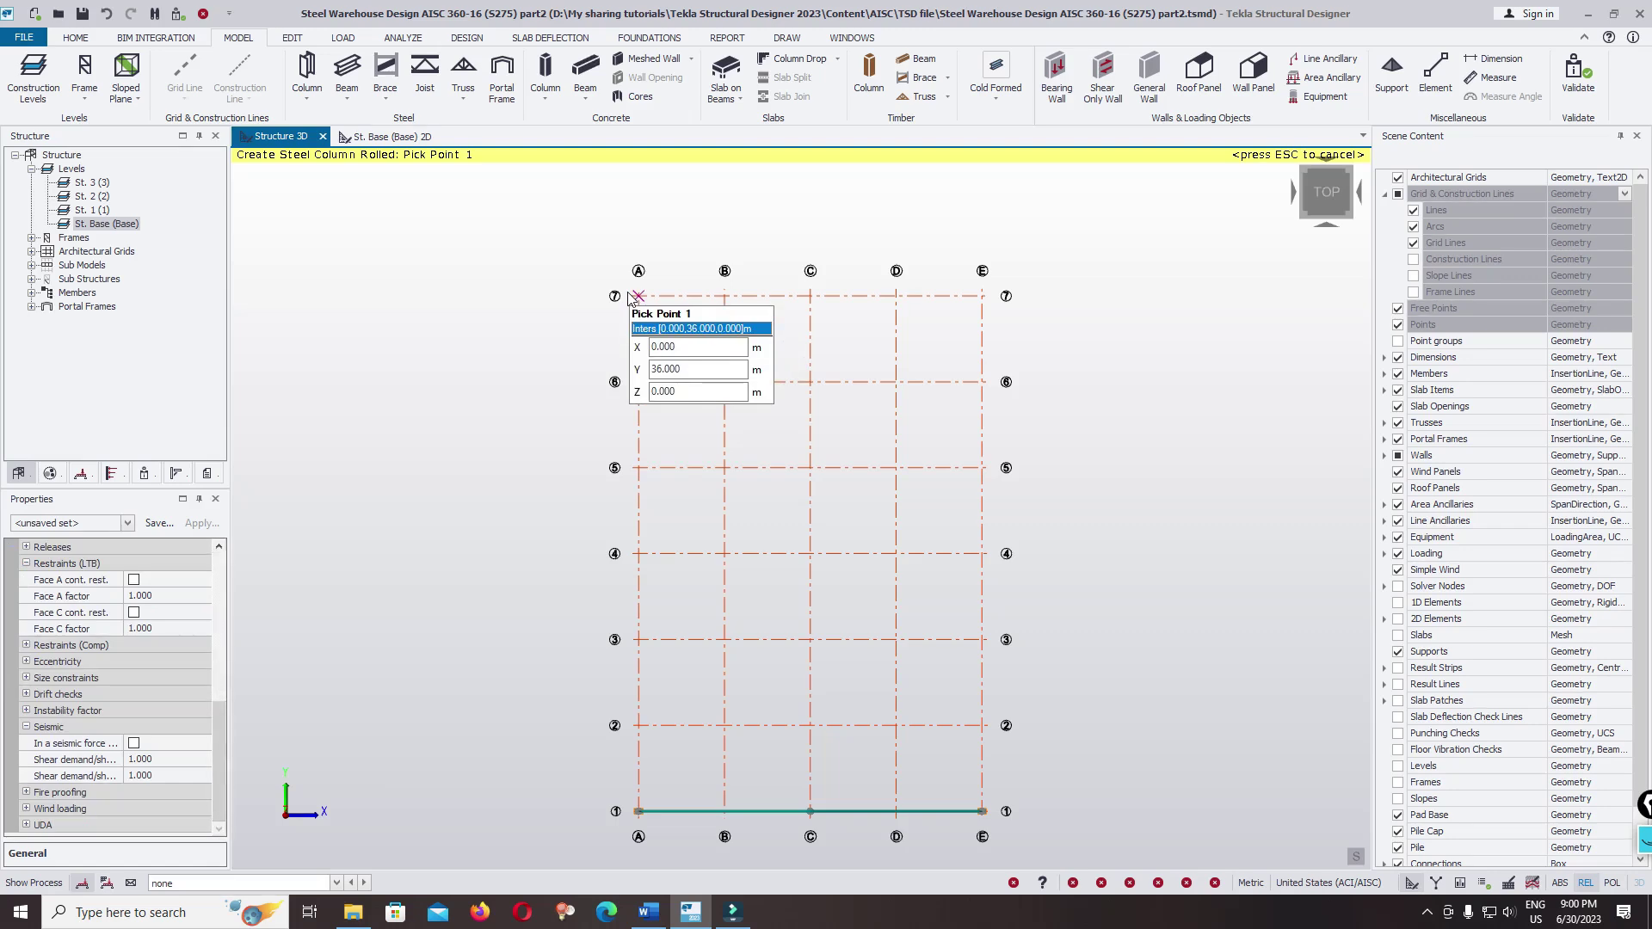
{"action": "key", "text": "Escape"}
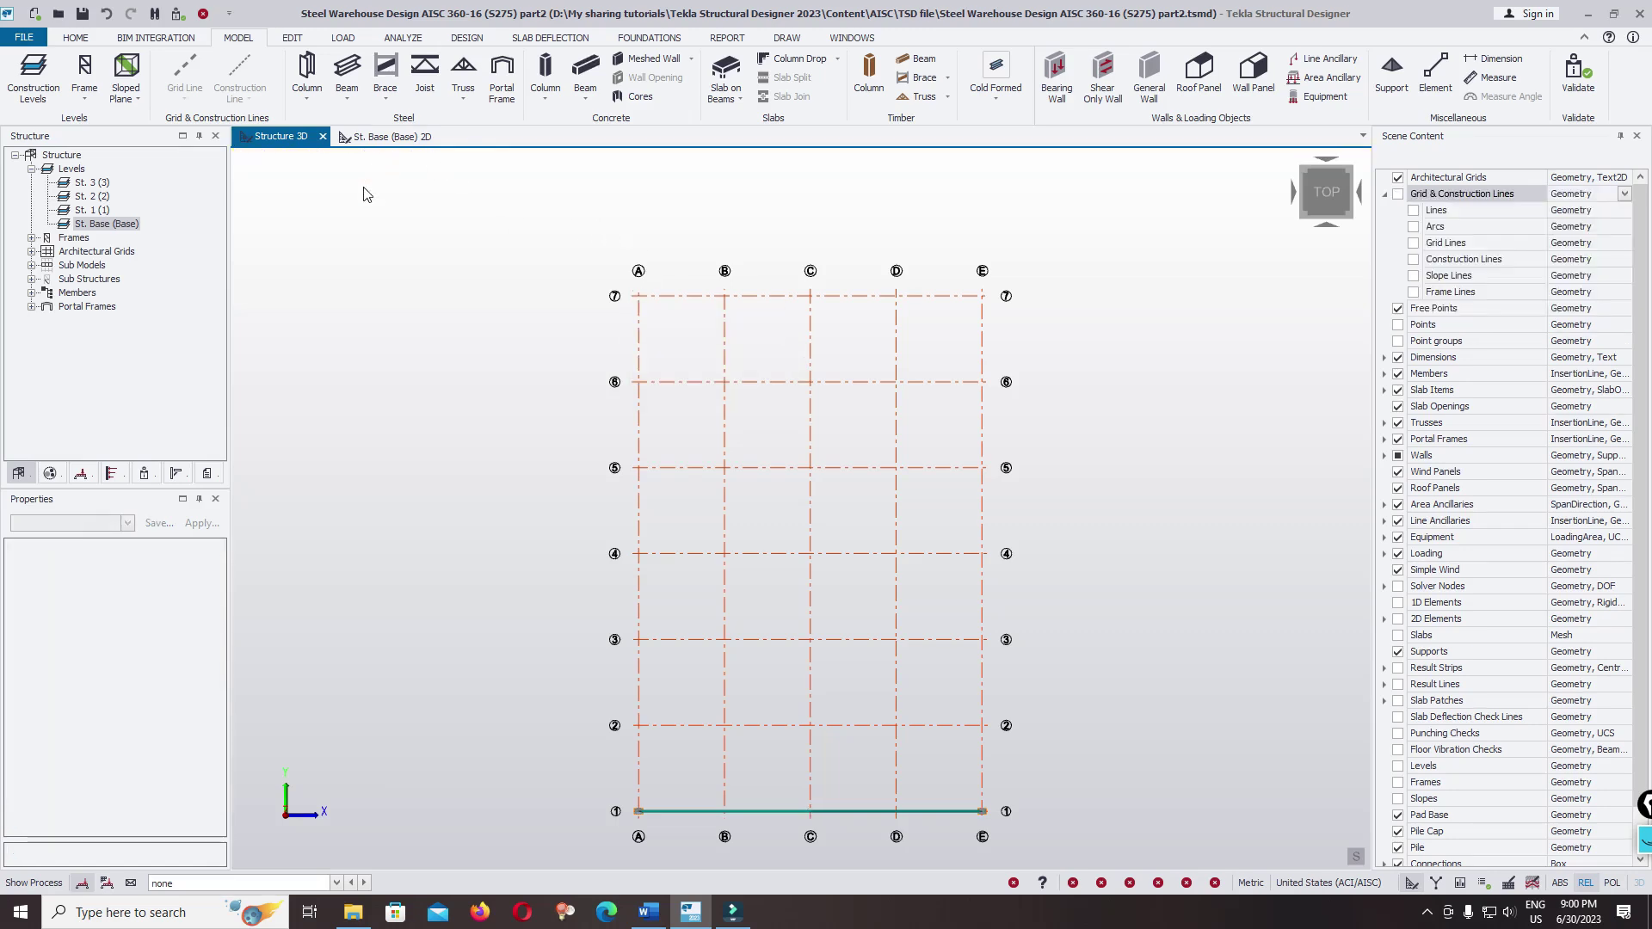
- Orbit to see the portal frame, then start a steel column on the St. Base (Base) plan
{"action": "middle_click_drag", "start_coordinate": [336, 222], "coordinate": [876, 398], "text": "shift"}
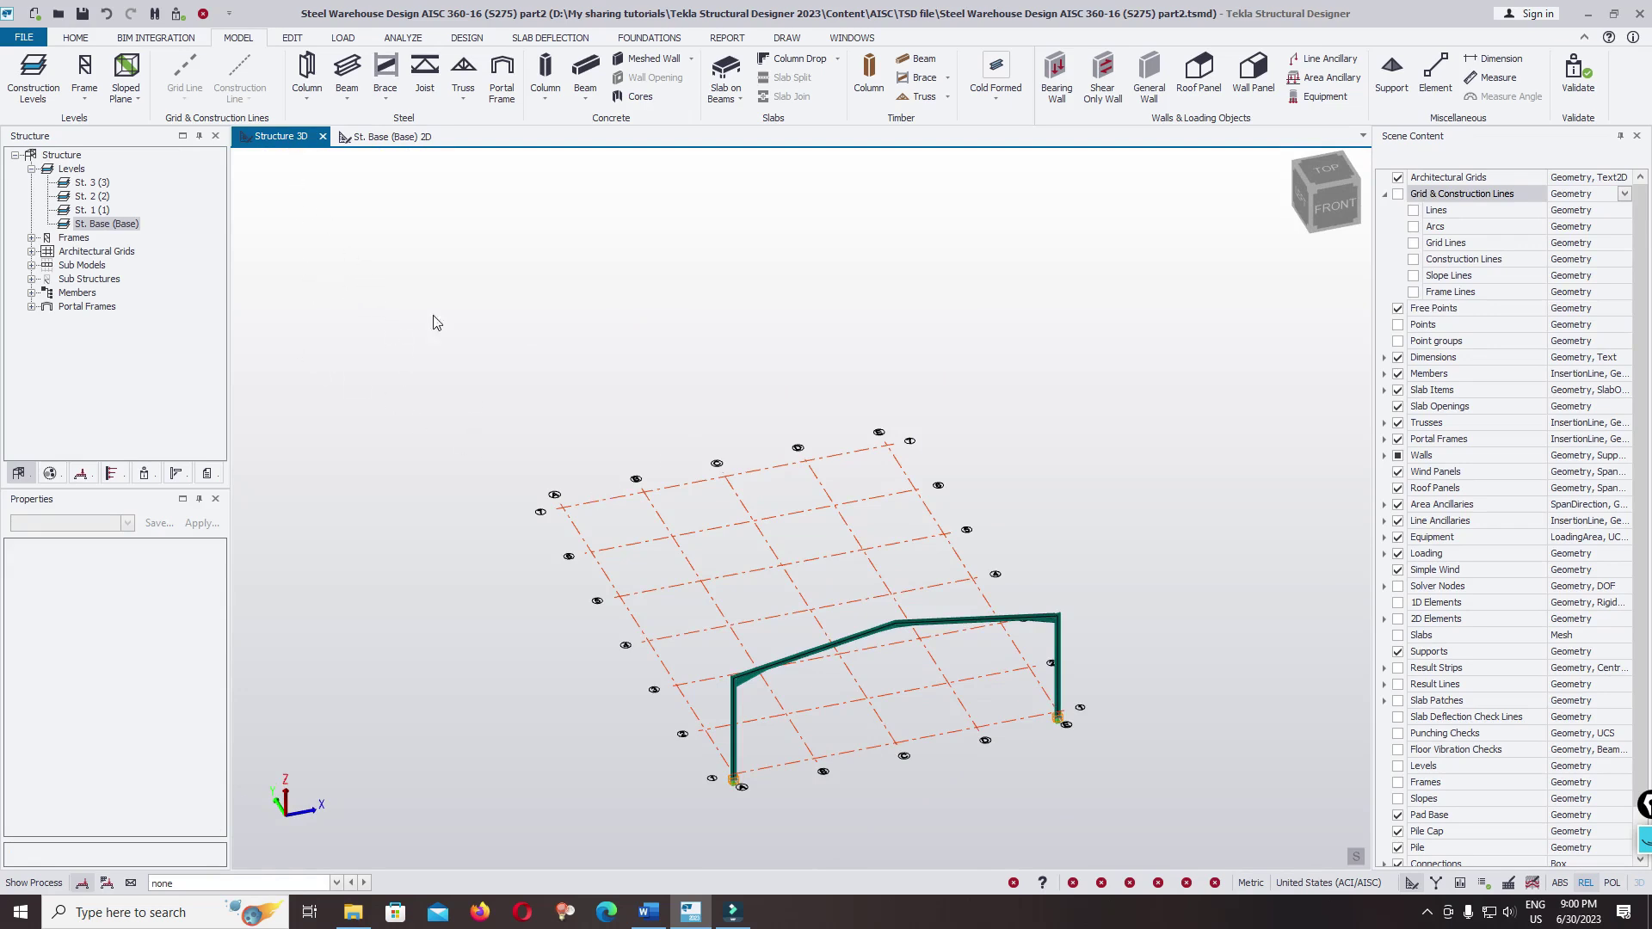
{"action": "left_click", "coordinate": [376, 140]}
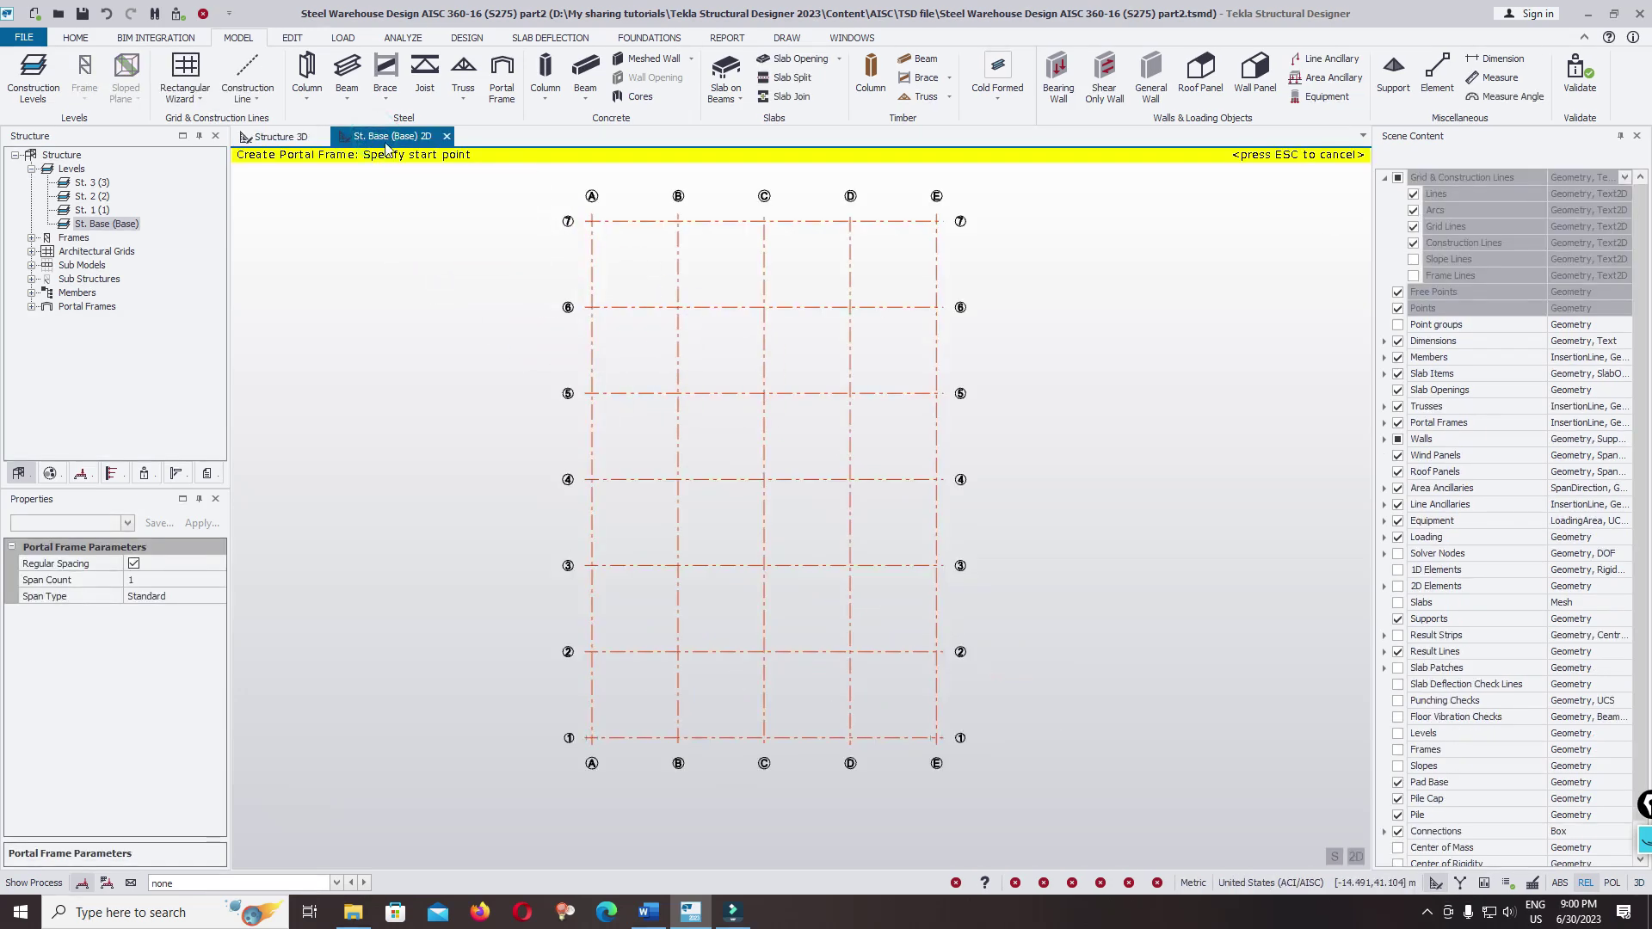
{"action": "left_click", "coordinate": [307, 68]}
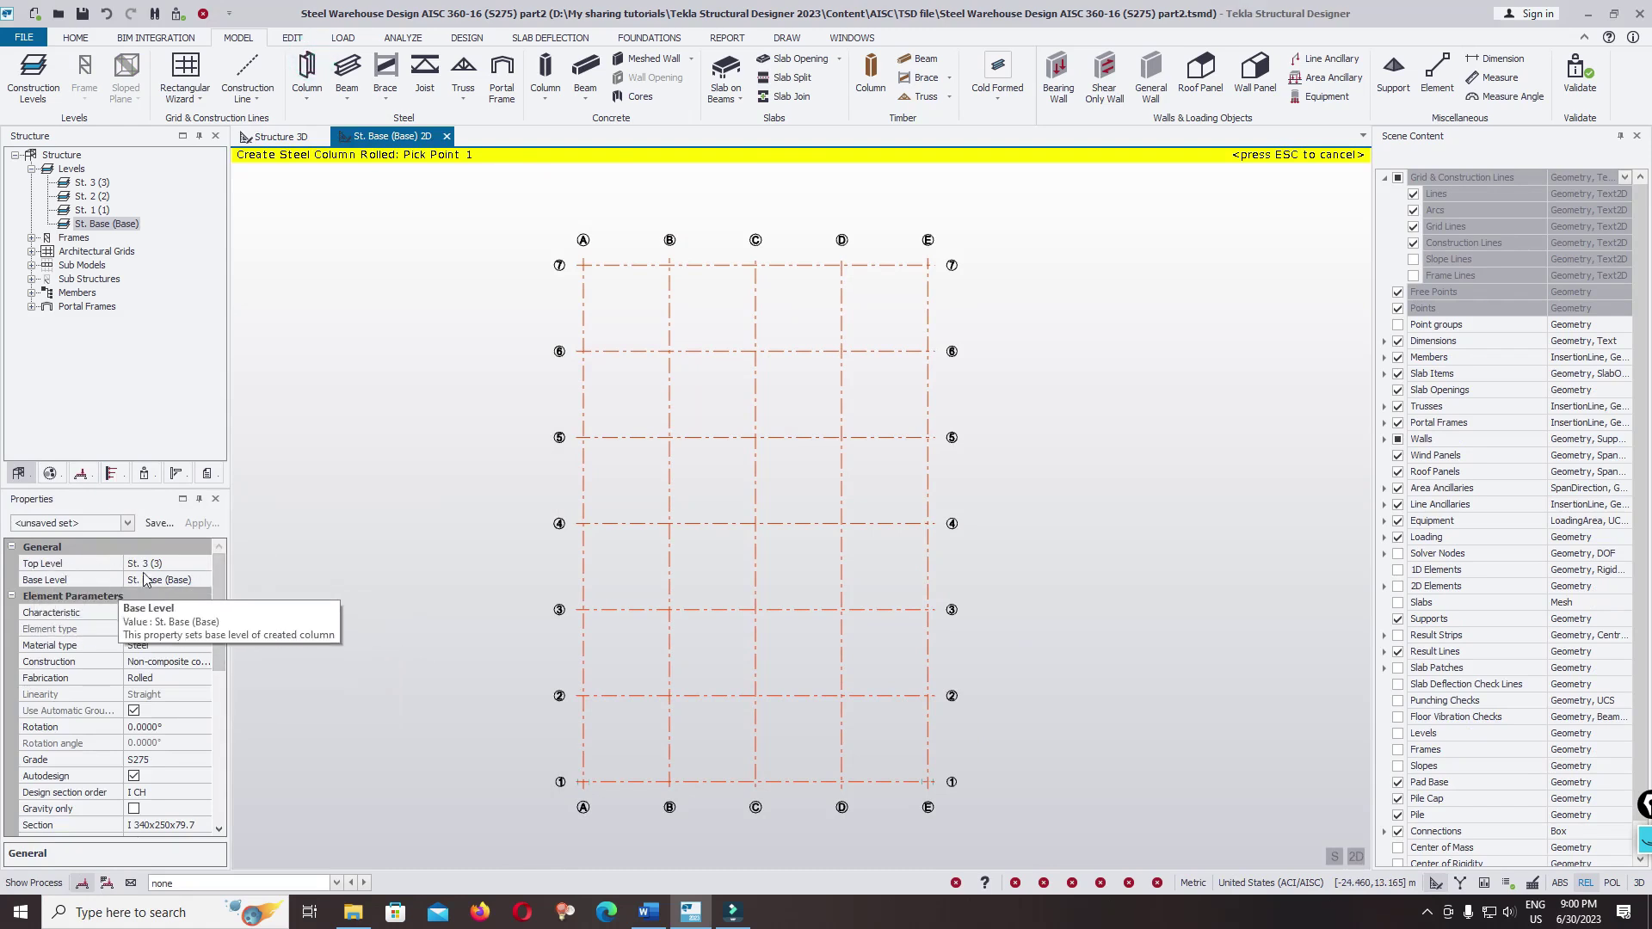
- Set the column's top level to St. 3 (3), after checking the frame elevation in Word
{"action": "left_click", "coordinate": [193, 567]}
{"action": "left_click", "coordinate": [204, 563]}
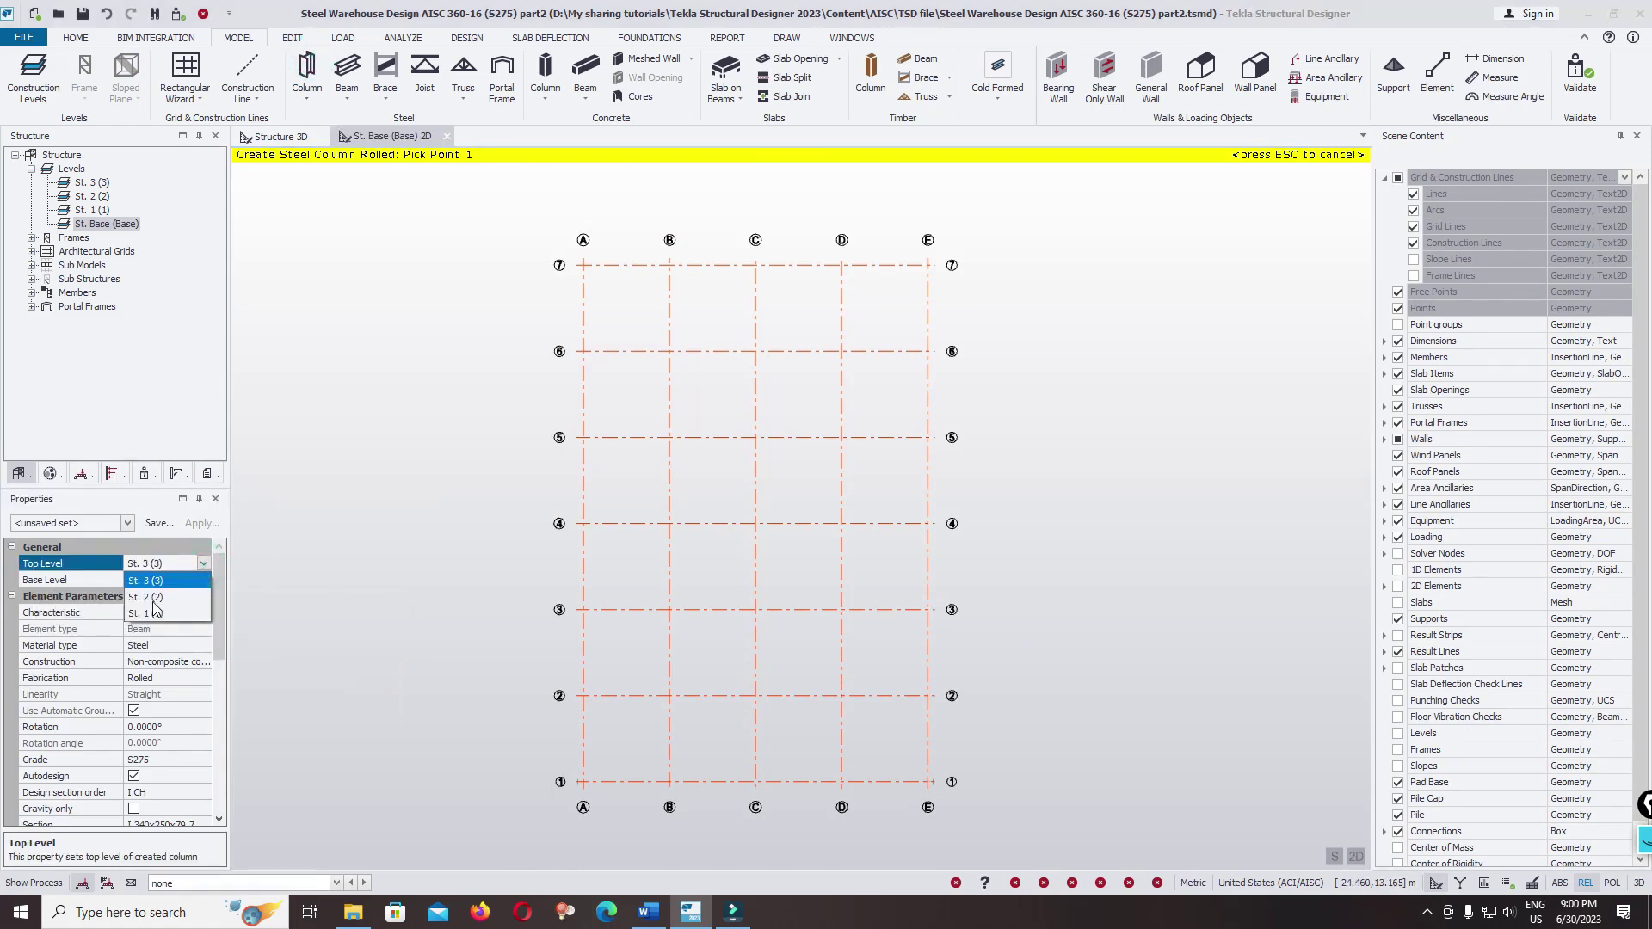
{"action": "left_click", "coordinate": [142, 614]}
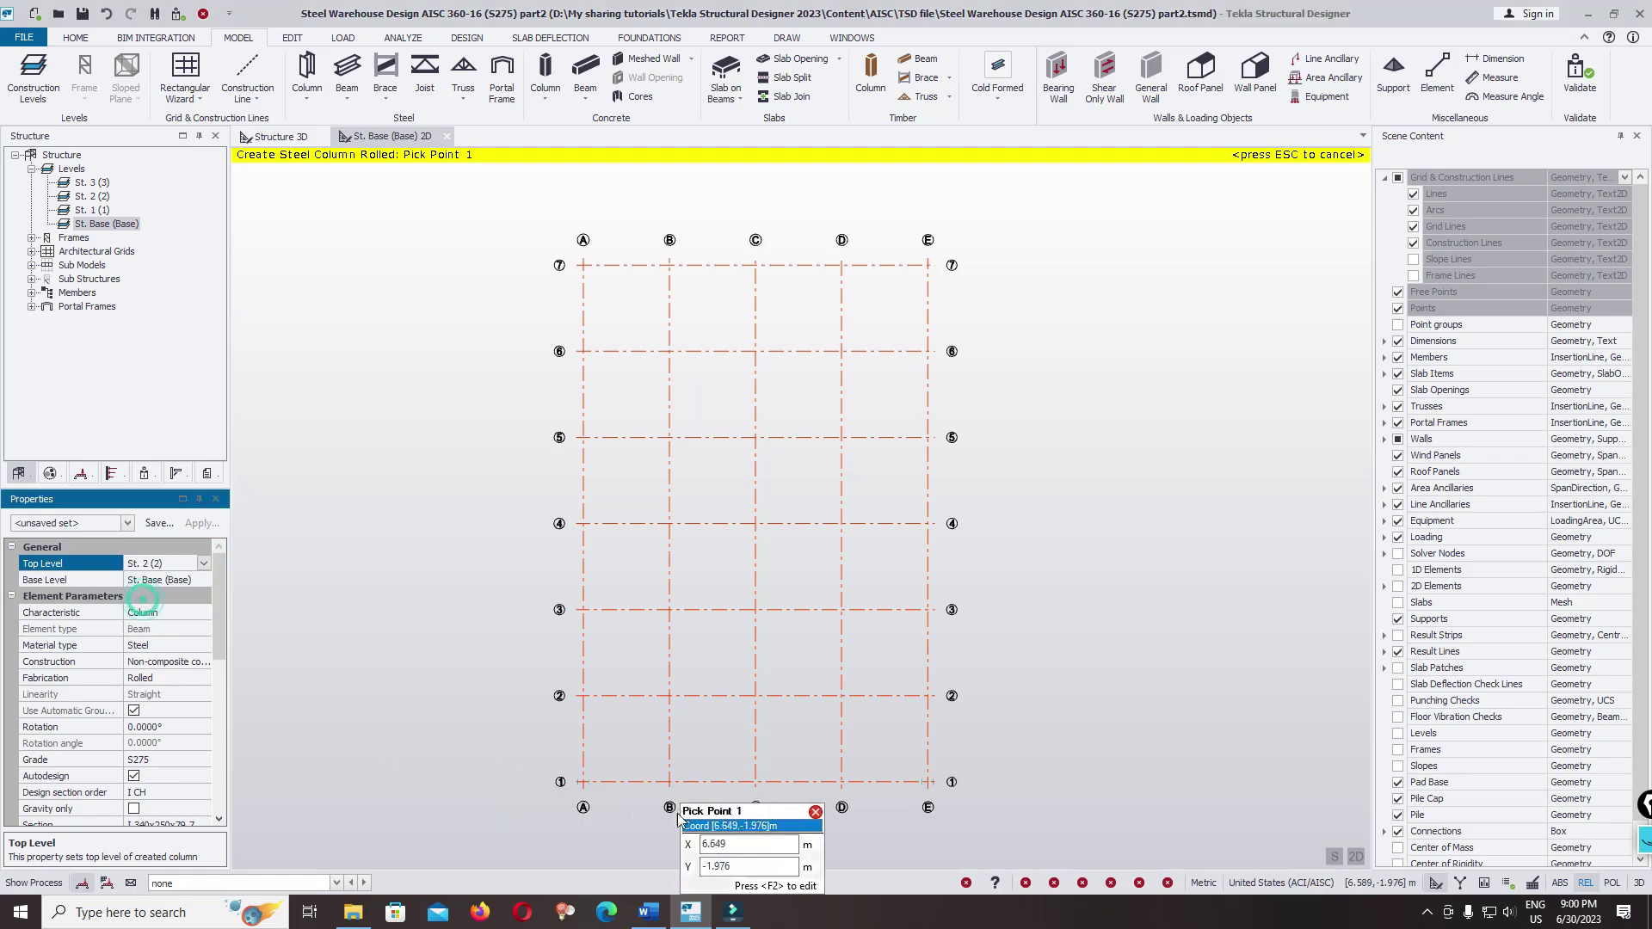
{"action": "left_click", "coordinate": [604, 914]}
{"action": "left_click", "coordinate": [604, 914]}
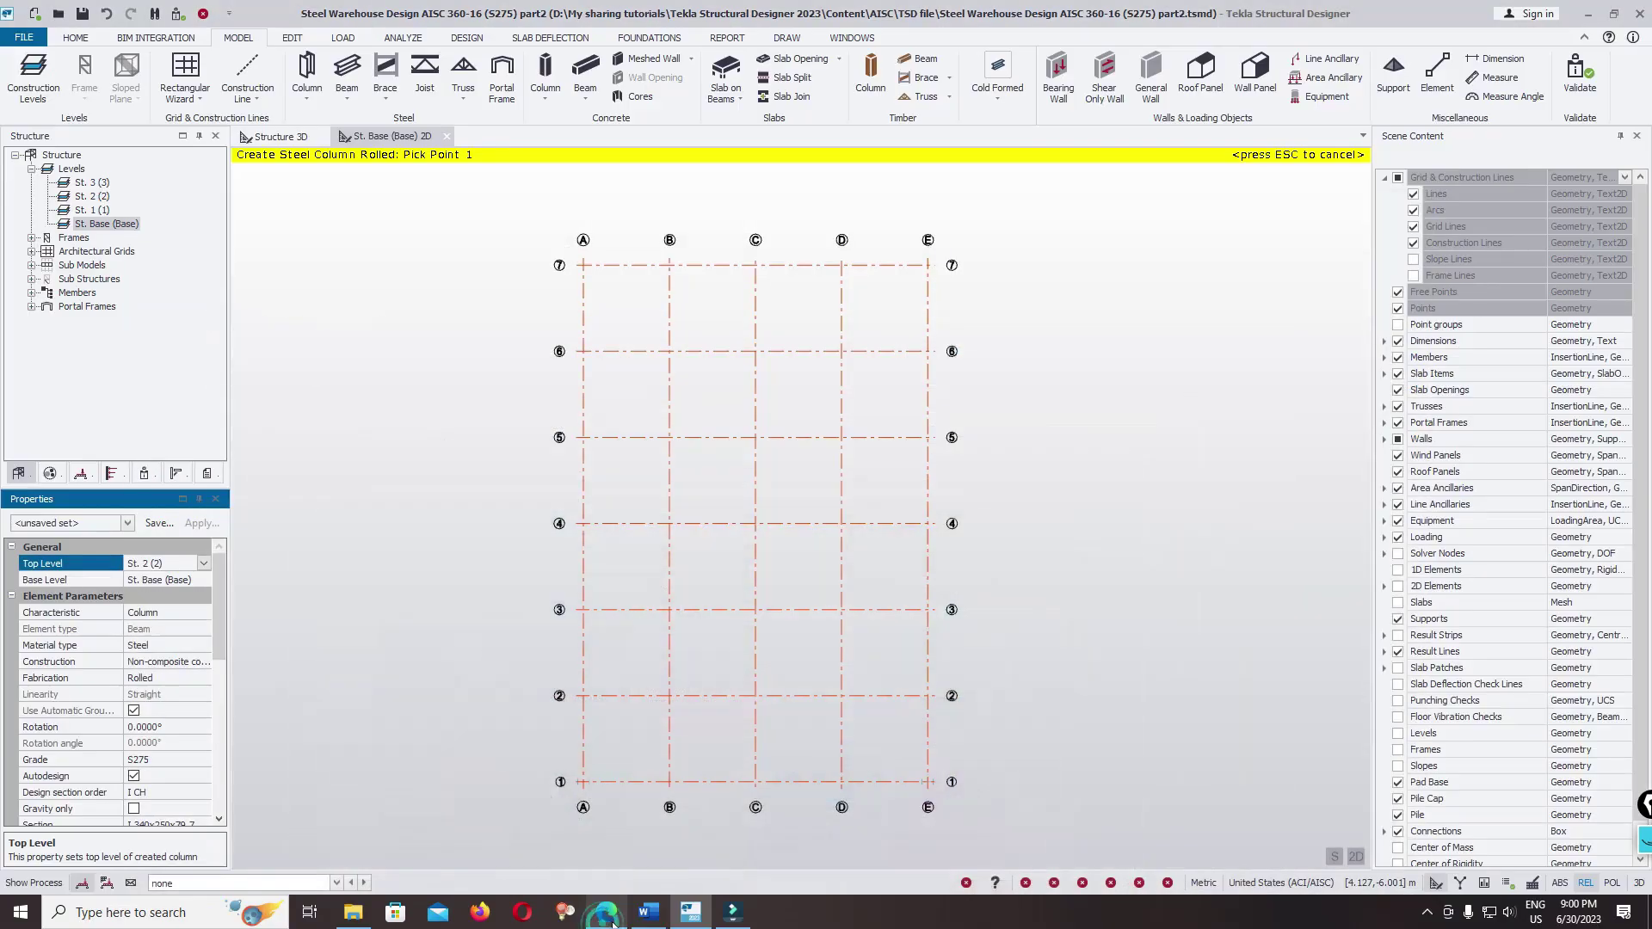
{"action": "left_click", "coordinate": [650, 913]}
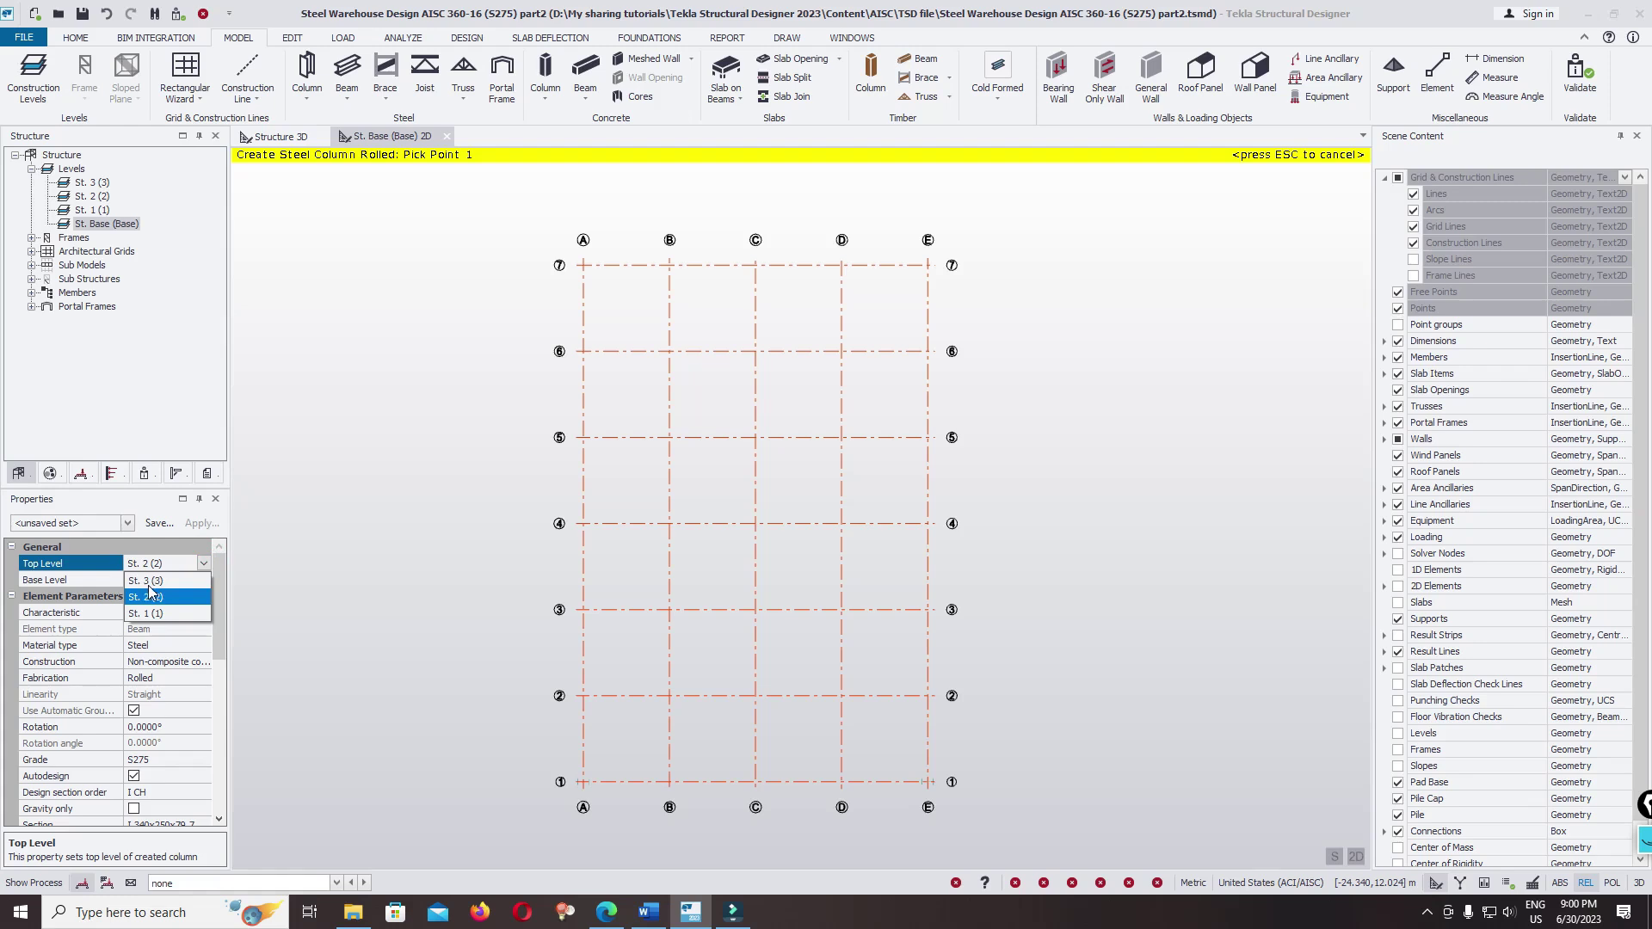
{"action": "left_click", "coordinate": [146, 581]}
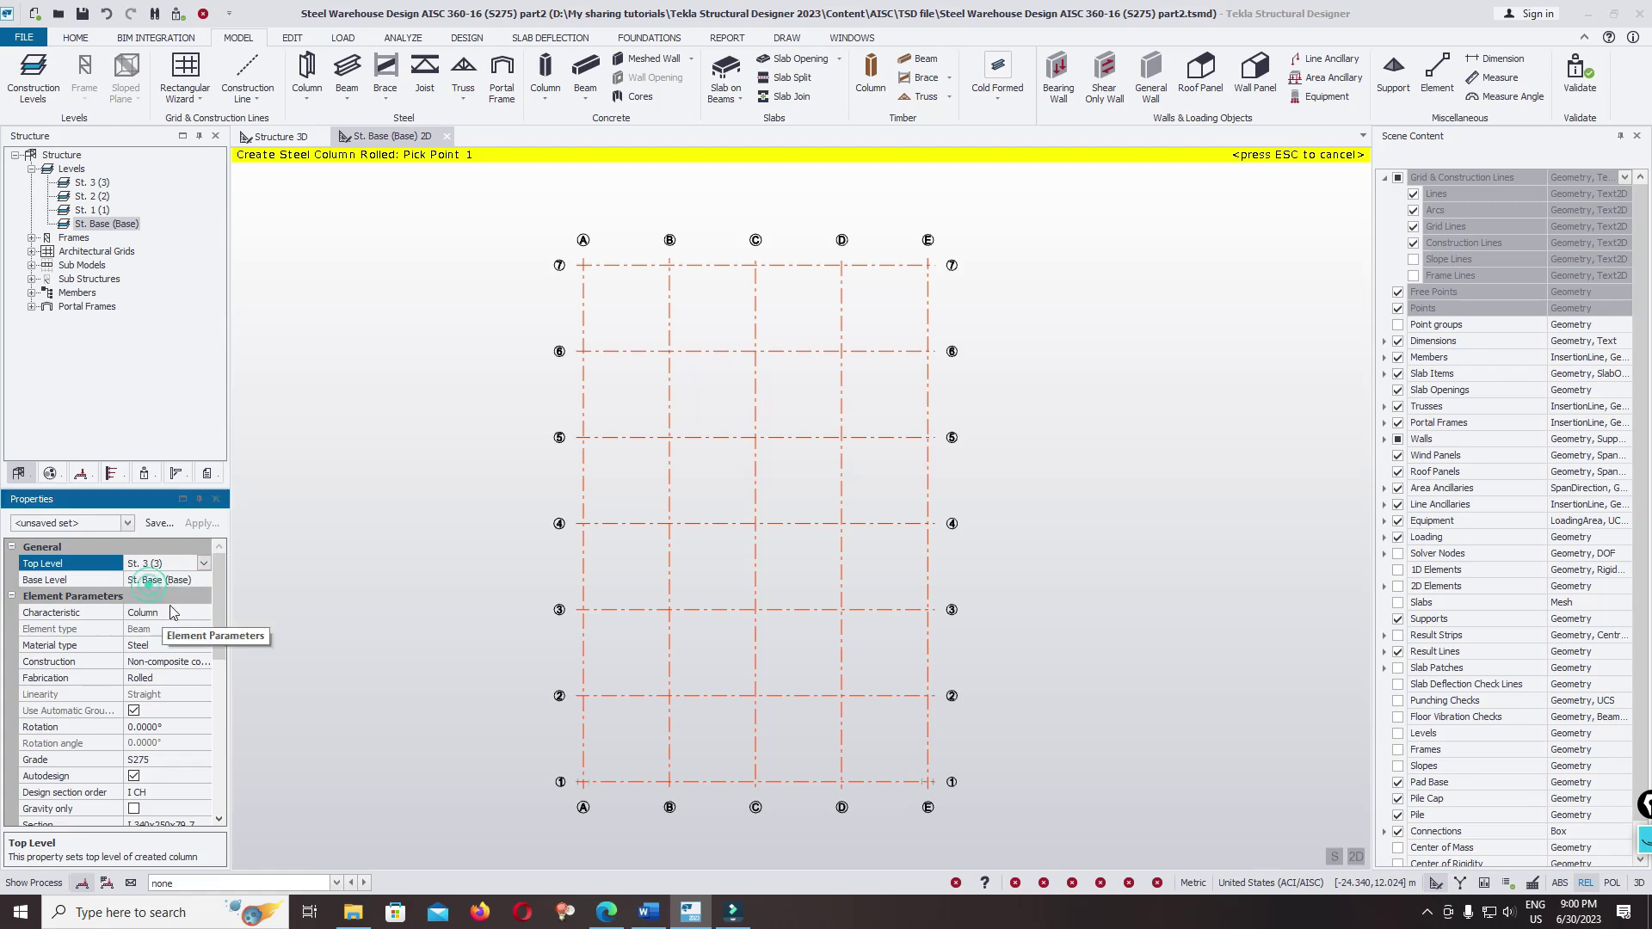
- Set new columns to section I 396x199x56.7 with 90° rotation
{"action": "scroll", "coordinate": [166, 630], "scroll_direction": "down", "scroll_amount": 4}
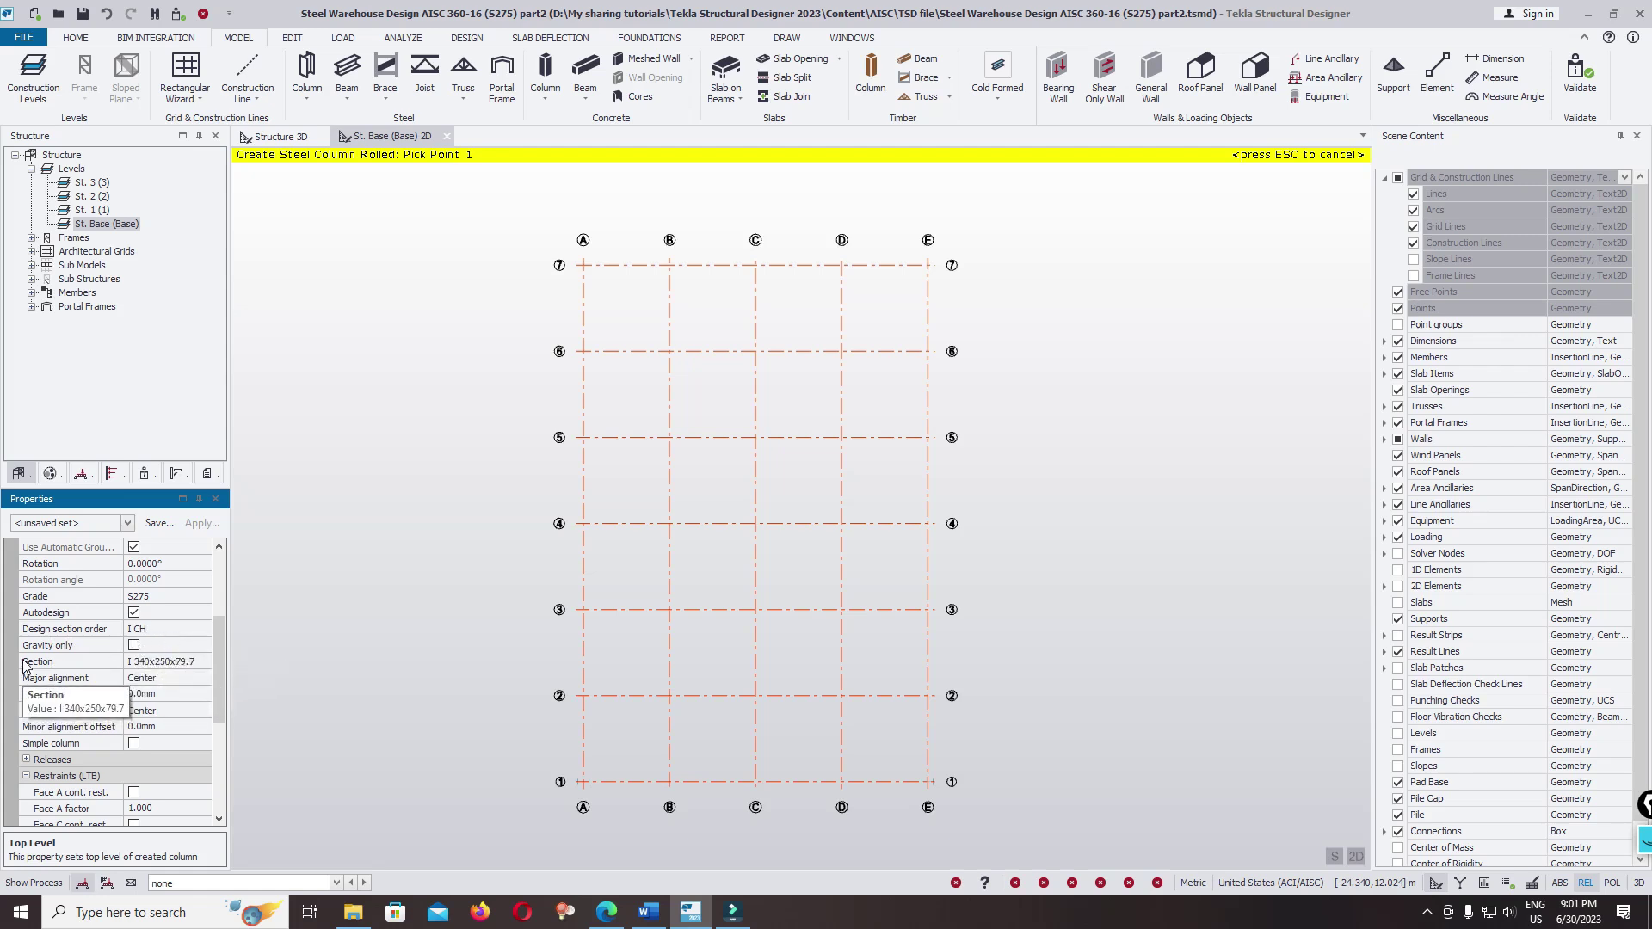
{"action": "left_click", "coordinate": [187, 662]}
{"action": "left_click", "coordinate": [204, 661]}
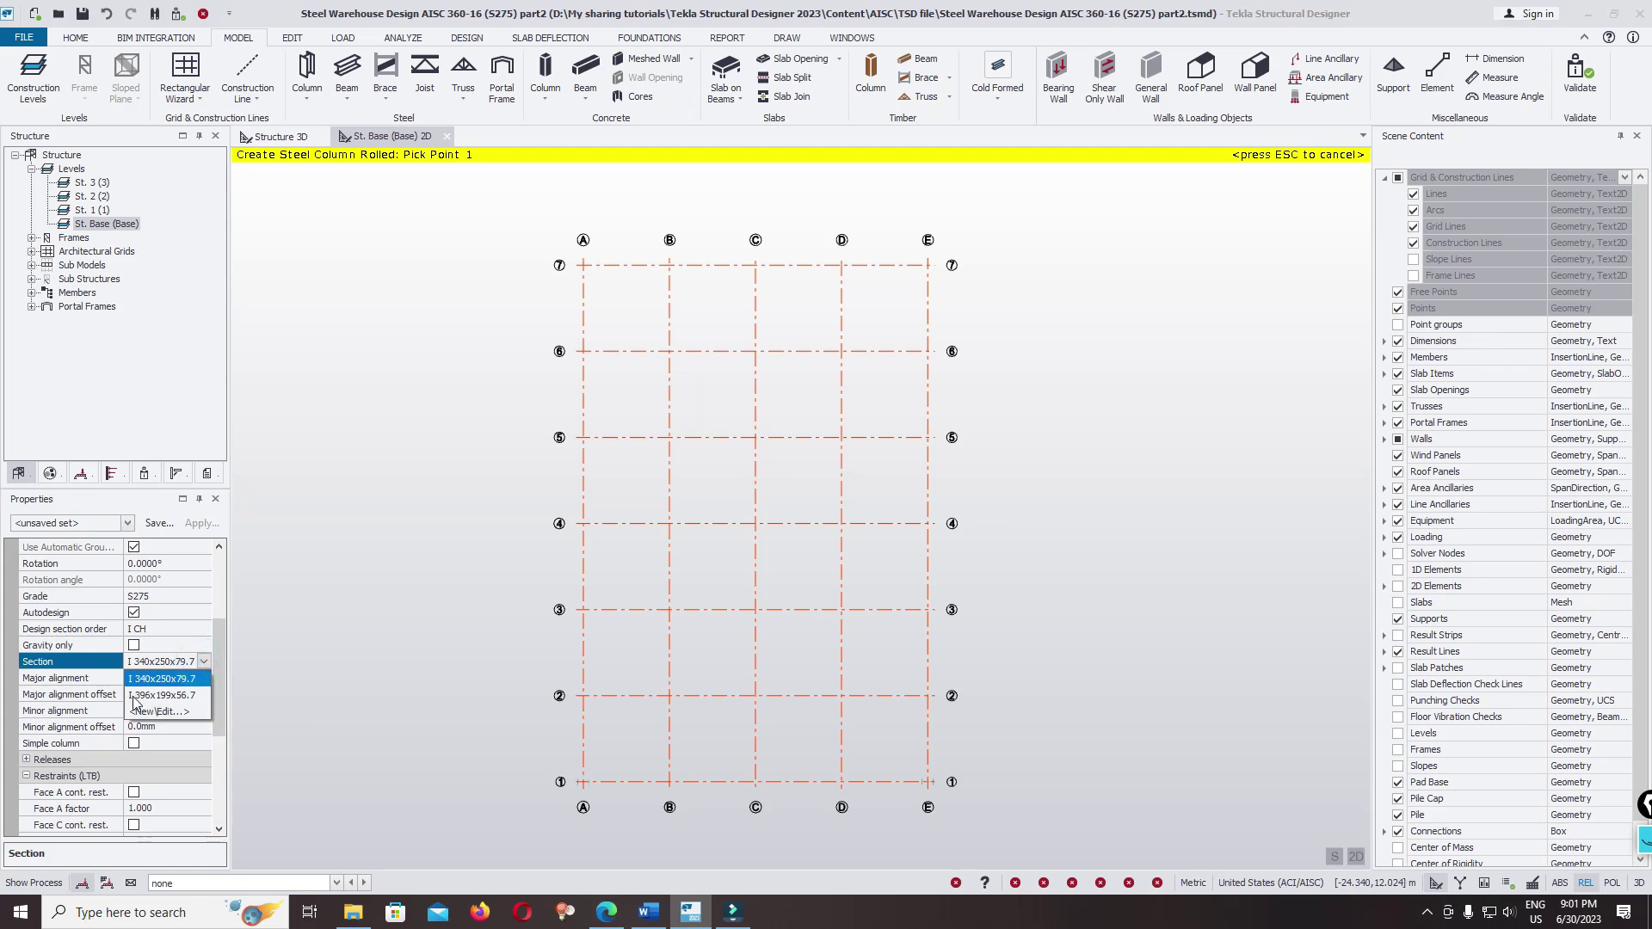
{"action": "left_click", "coordinate": [164, 694]}
{"action": "mouse_move", "coordinate": [215, 663]}
{"action": "left_mouse_down"}
{"action": "mouse_move", "coordinate": [214, 704]}
{"action": "mouse_move", "coordinate": [209, 649]}
{"action": "left_mouse_up"}
{"action": "left_click", "coordinate": [193, 727]}
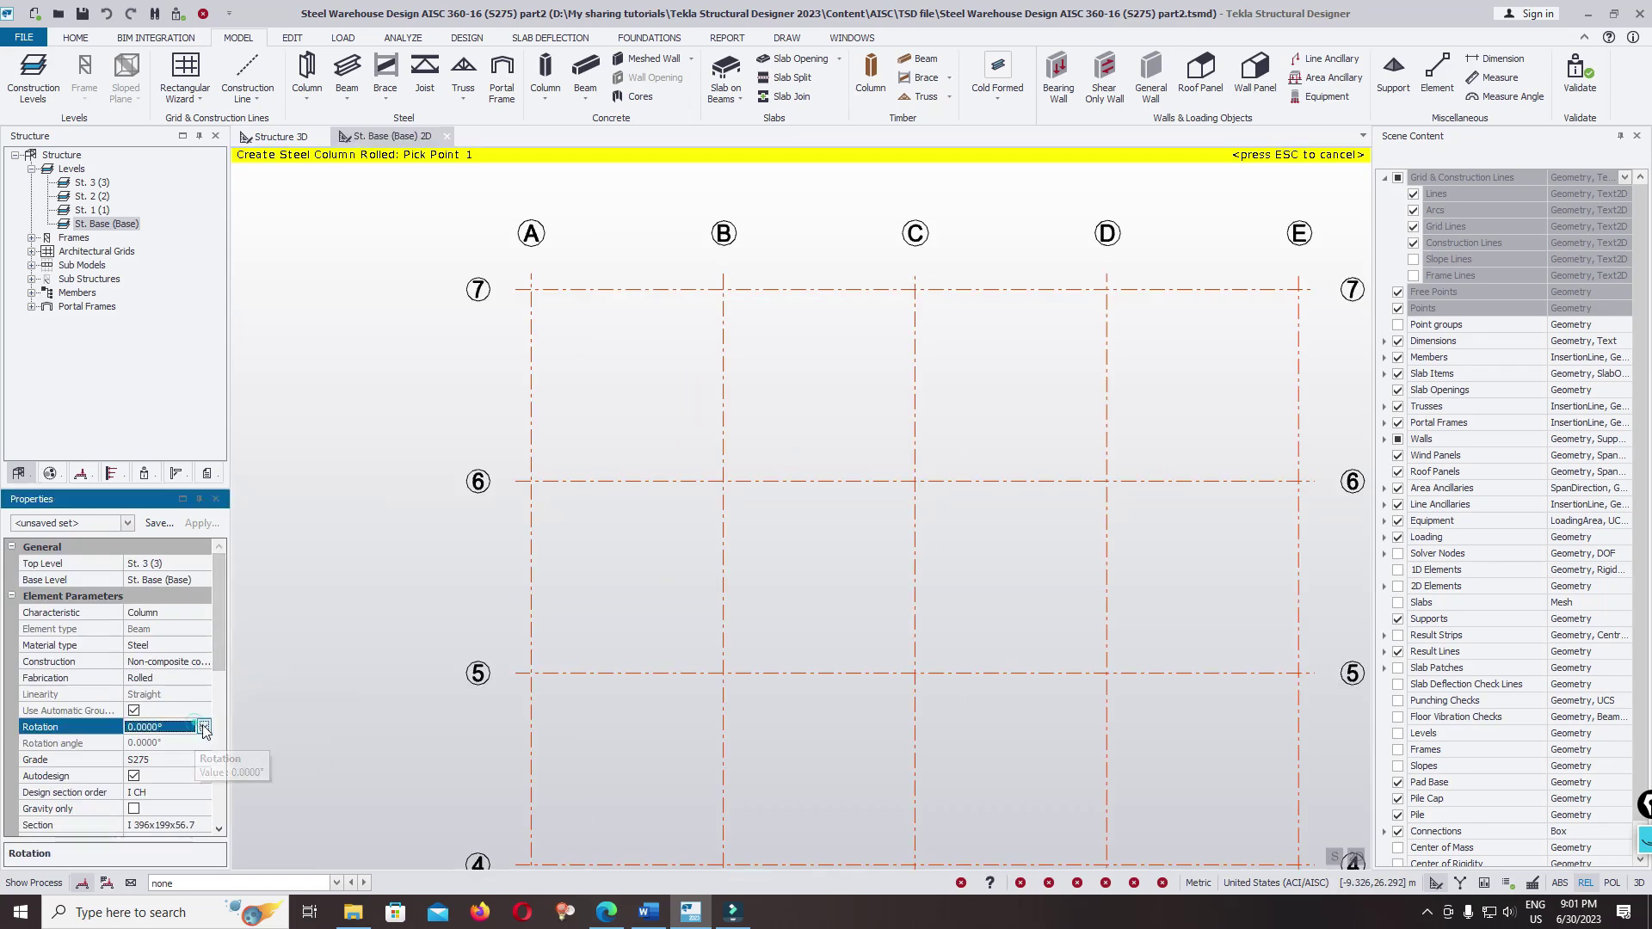
{"action": "left_click", "coordinate": [204, 727]}
{"action": "left_click", "coordinate": [150, 760]}
{"action": "scroll", "coordinate": [912, 334], "scroll_direction": "down", "scroll_amount": 2}
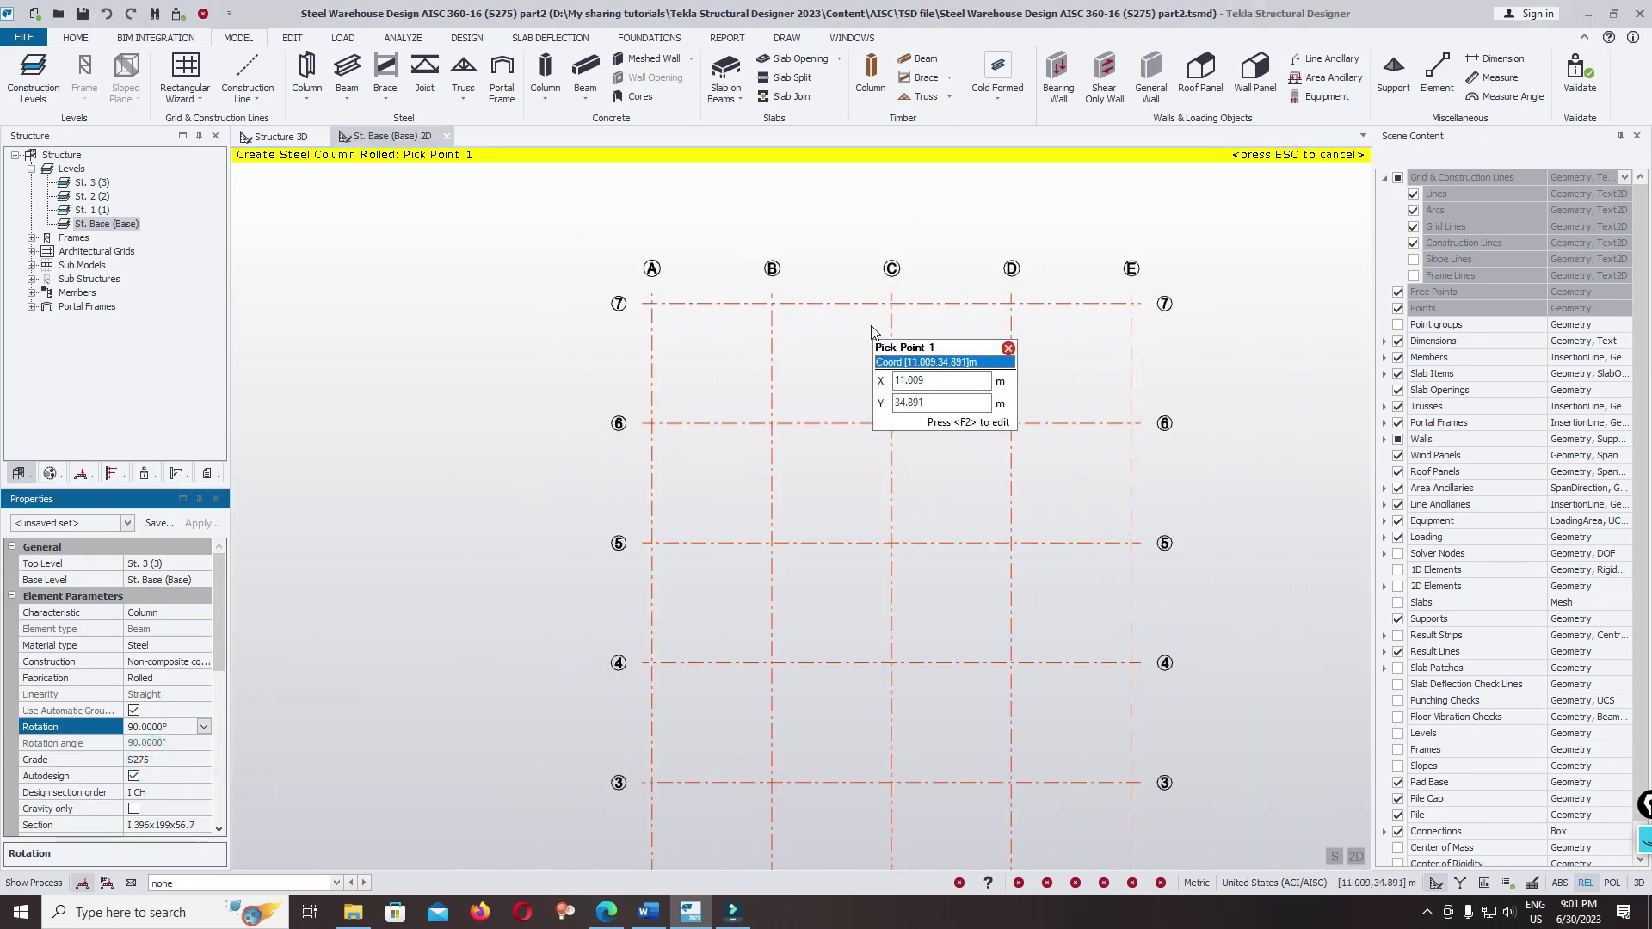
{"action": "scroll", "coordinate": [679, 312], "scroll_direction": "up", "scroll_amount": 1}
- Box-place columns at A/7, E/7 and down grid lines A and E, then view them in 3D
{"action": "left_click_drag", "start_coordinate": [527, 241], "coordinate": [695, 356]}
{"action": "scroll", "coordinate": [592, 287], "scroll_direction": "down", "scroll_amount": 2}
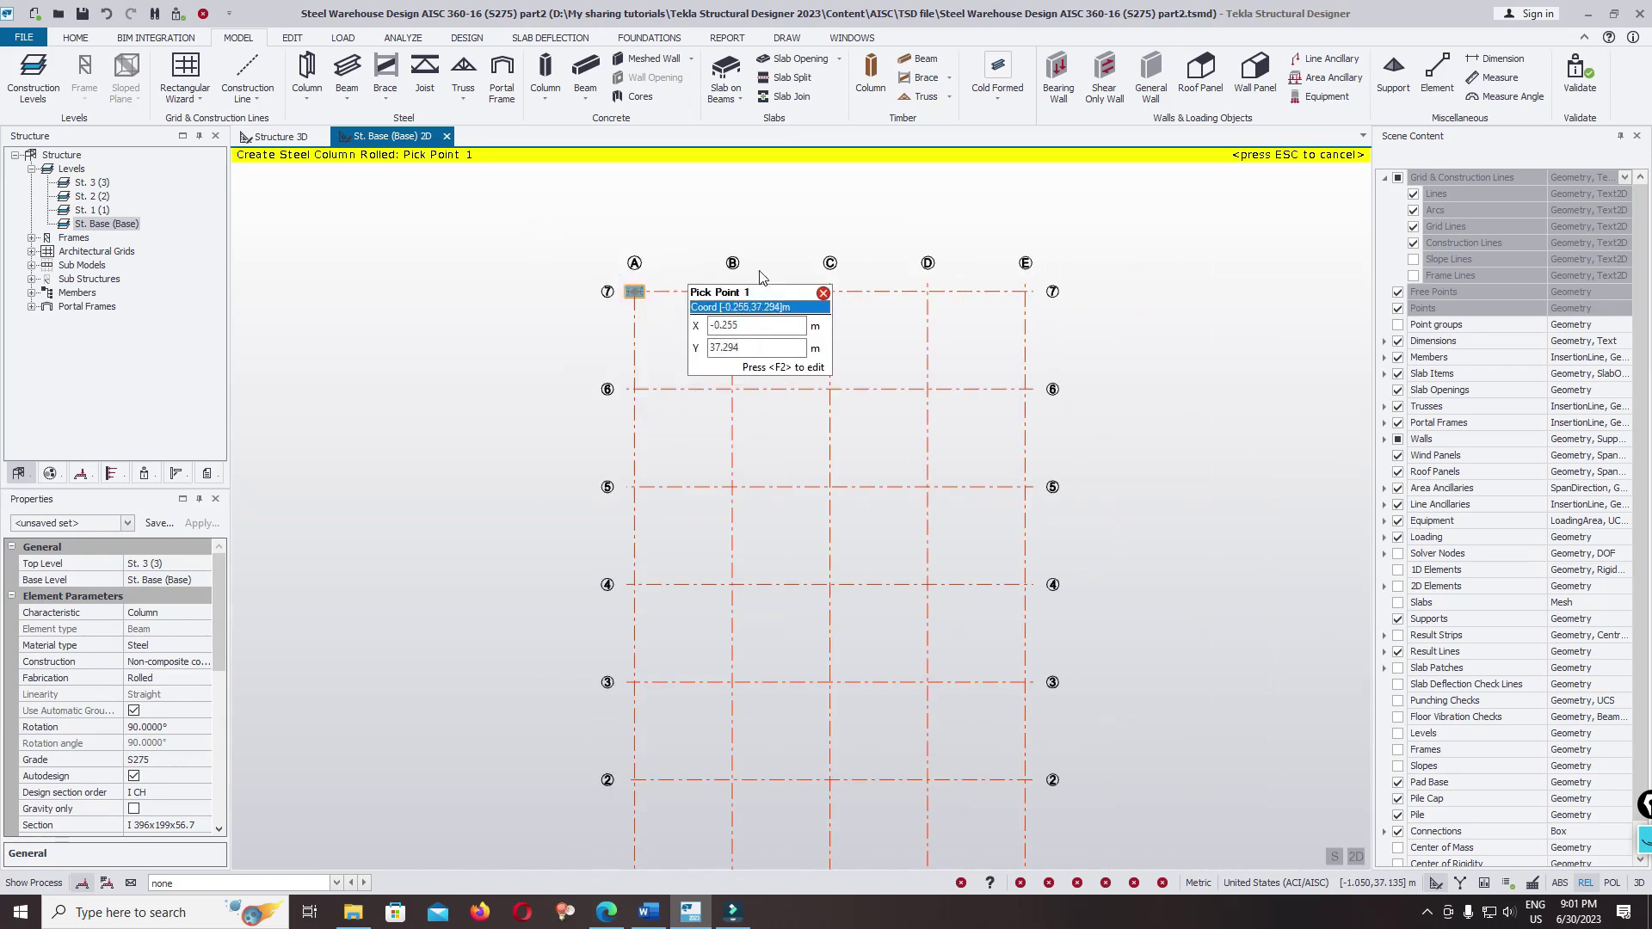
{"action": "left_click_drag", "start_coordinate": [967, 236], "coordinate": [1058, 351]}
{"action": "scroll", "coordinate": [698, 180], "scroll_direction": "down", "scroll_amount": 2}
{"action": "left_click_drag", "start_coordinate": [598, 277], "coordinate": [701, 582]}
{"action": "left_click_drag", "start_coordinate": [861, 293], "coordinate": [947, 587]}
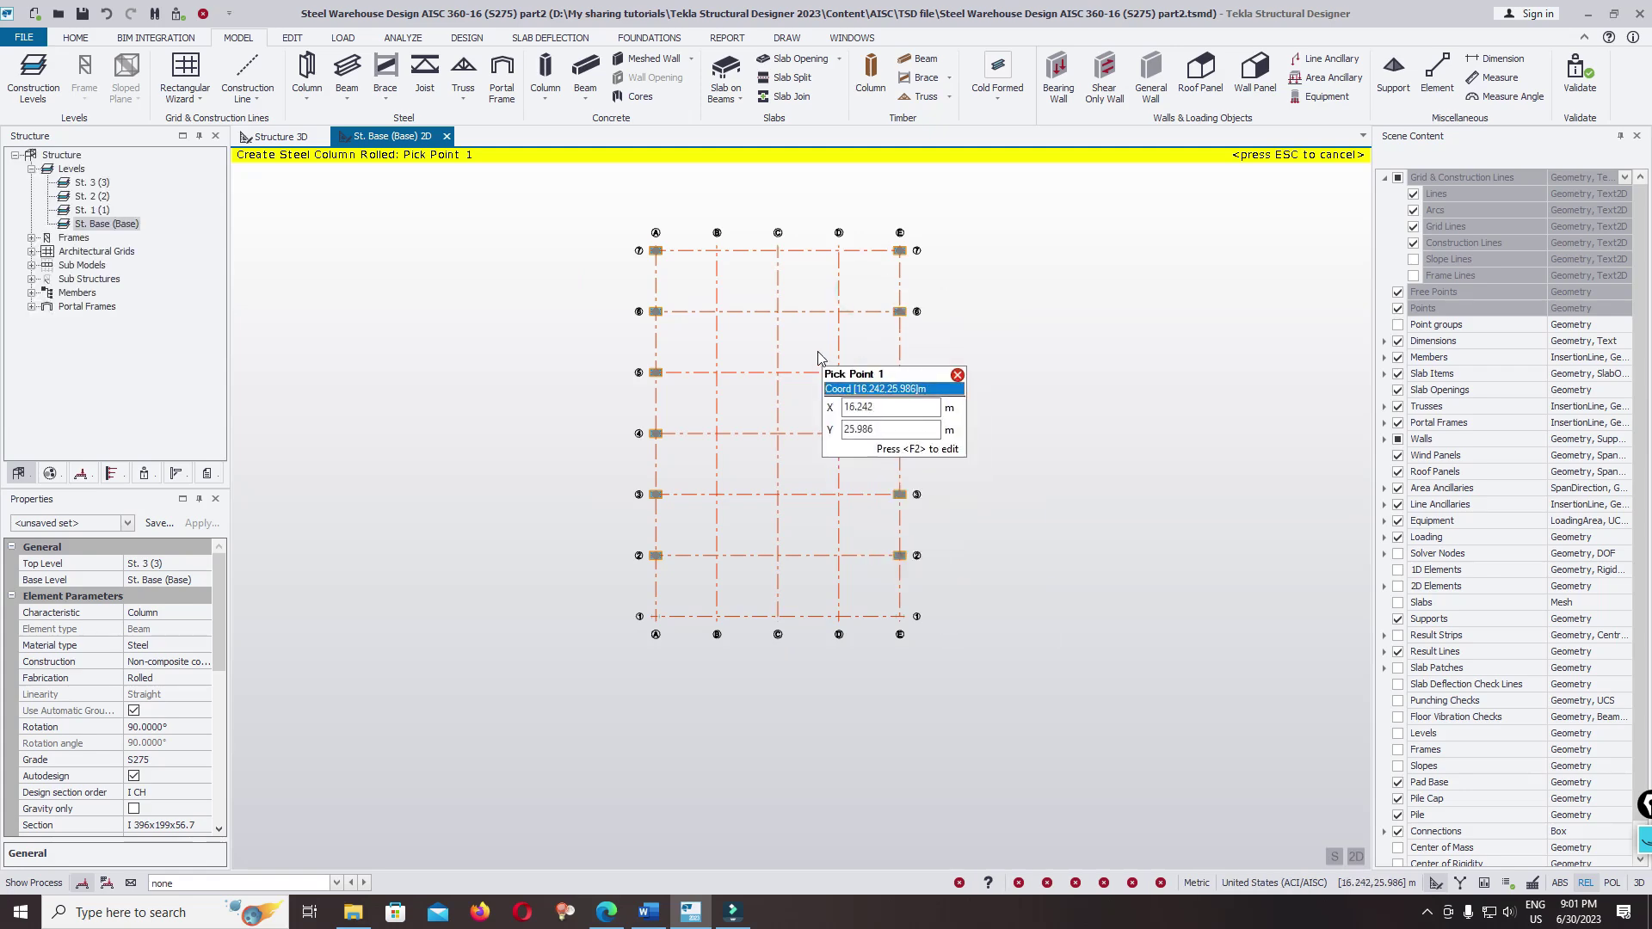
{"action": "left_click", "coordinate": [260, 139]}
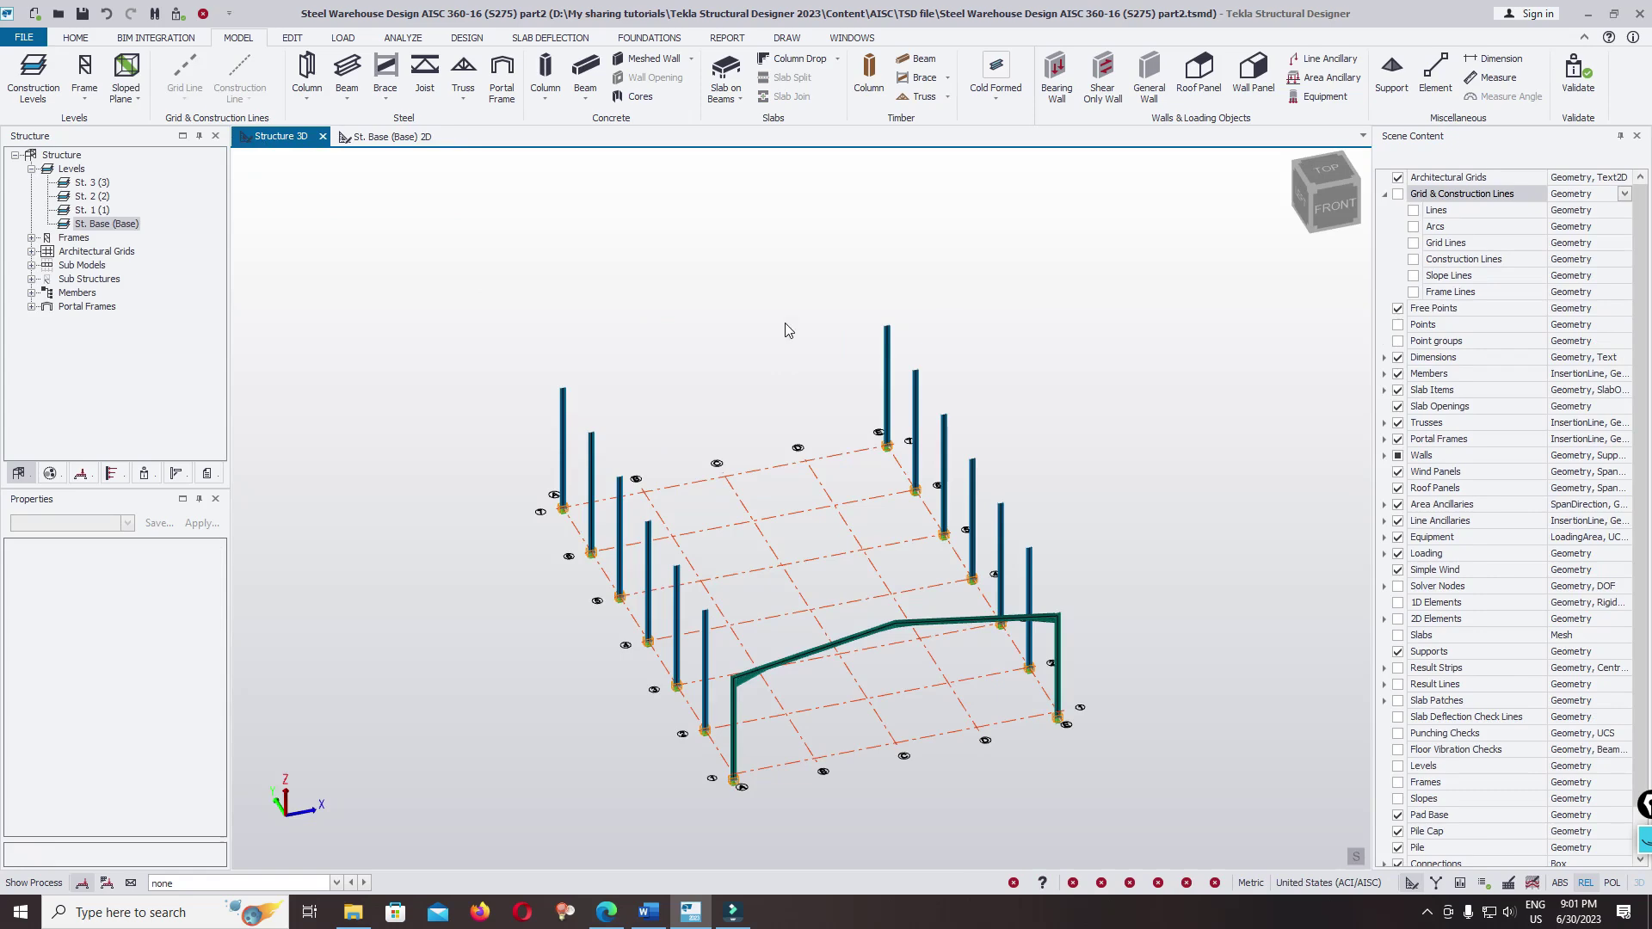
- Define frames on grid lines 1, 7, A and E, then open the FRM 7 elevation
{"action": "scroll", "coordinate": [407, 377], "scroll_direction": "up", "scroll_amount": 10}
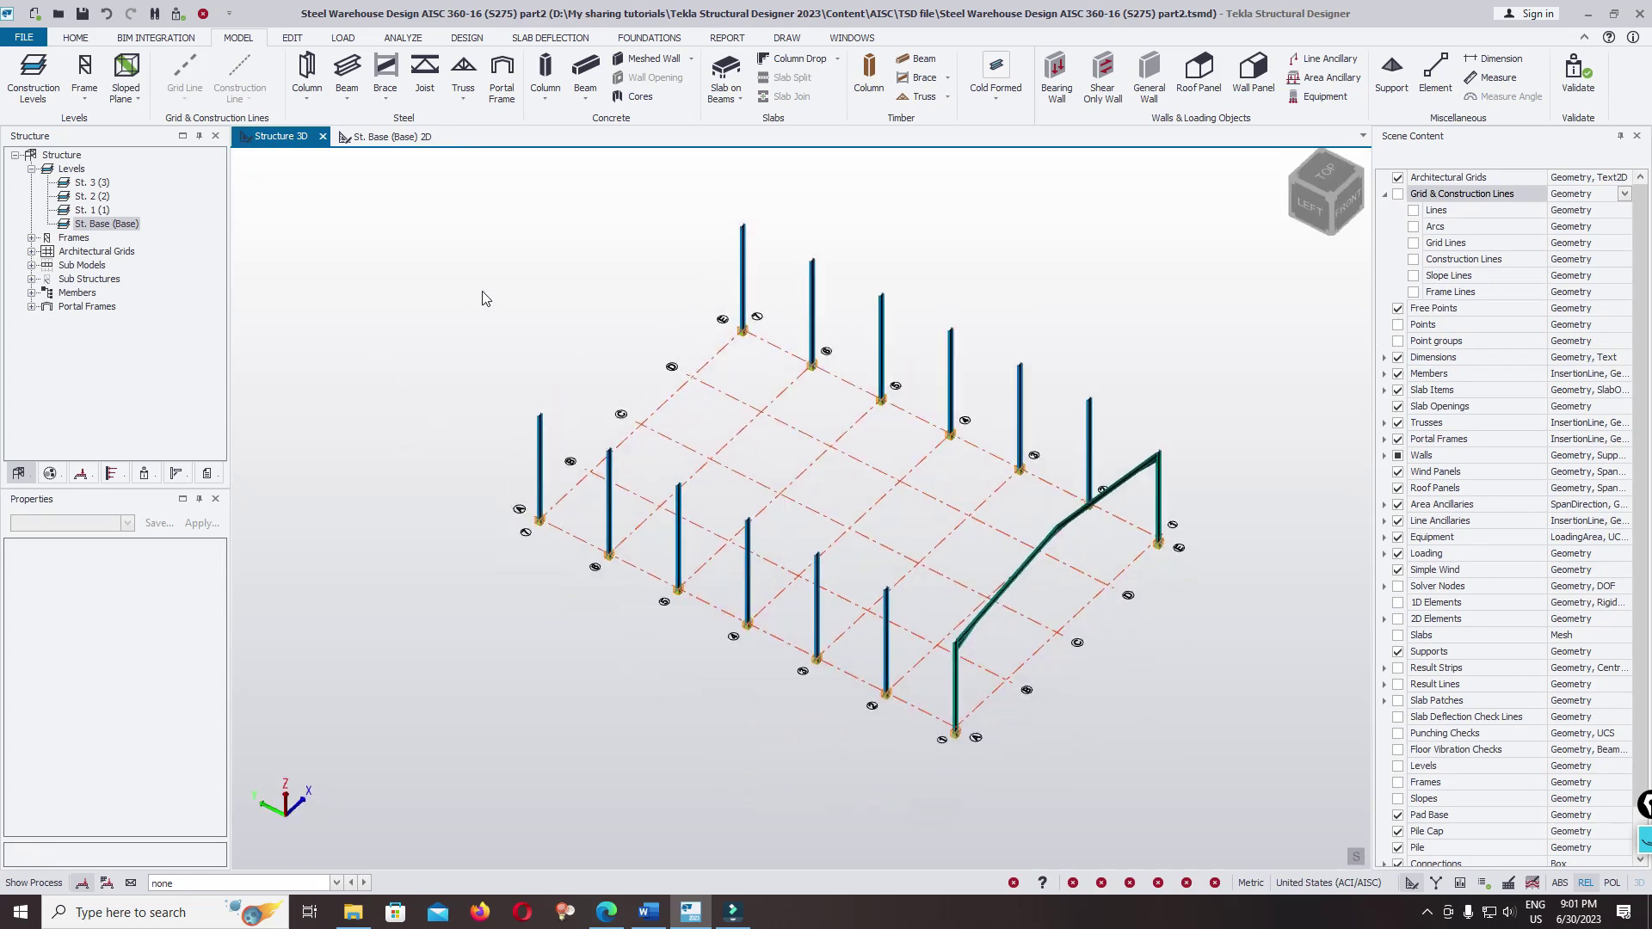
{"action": "scroll", "coordinate": [610, 482], "scroll_direction": "down", "scroll_amount": 10}
{"action": "scroll", "coordinate": [592, 528], "scroll_direction": "up", "scroll_amount": 10}
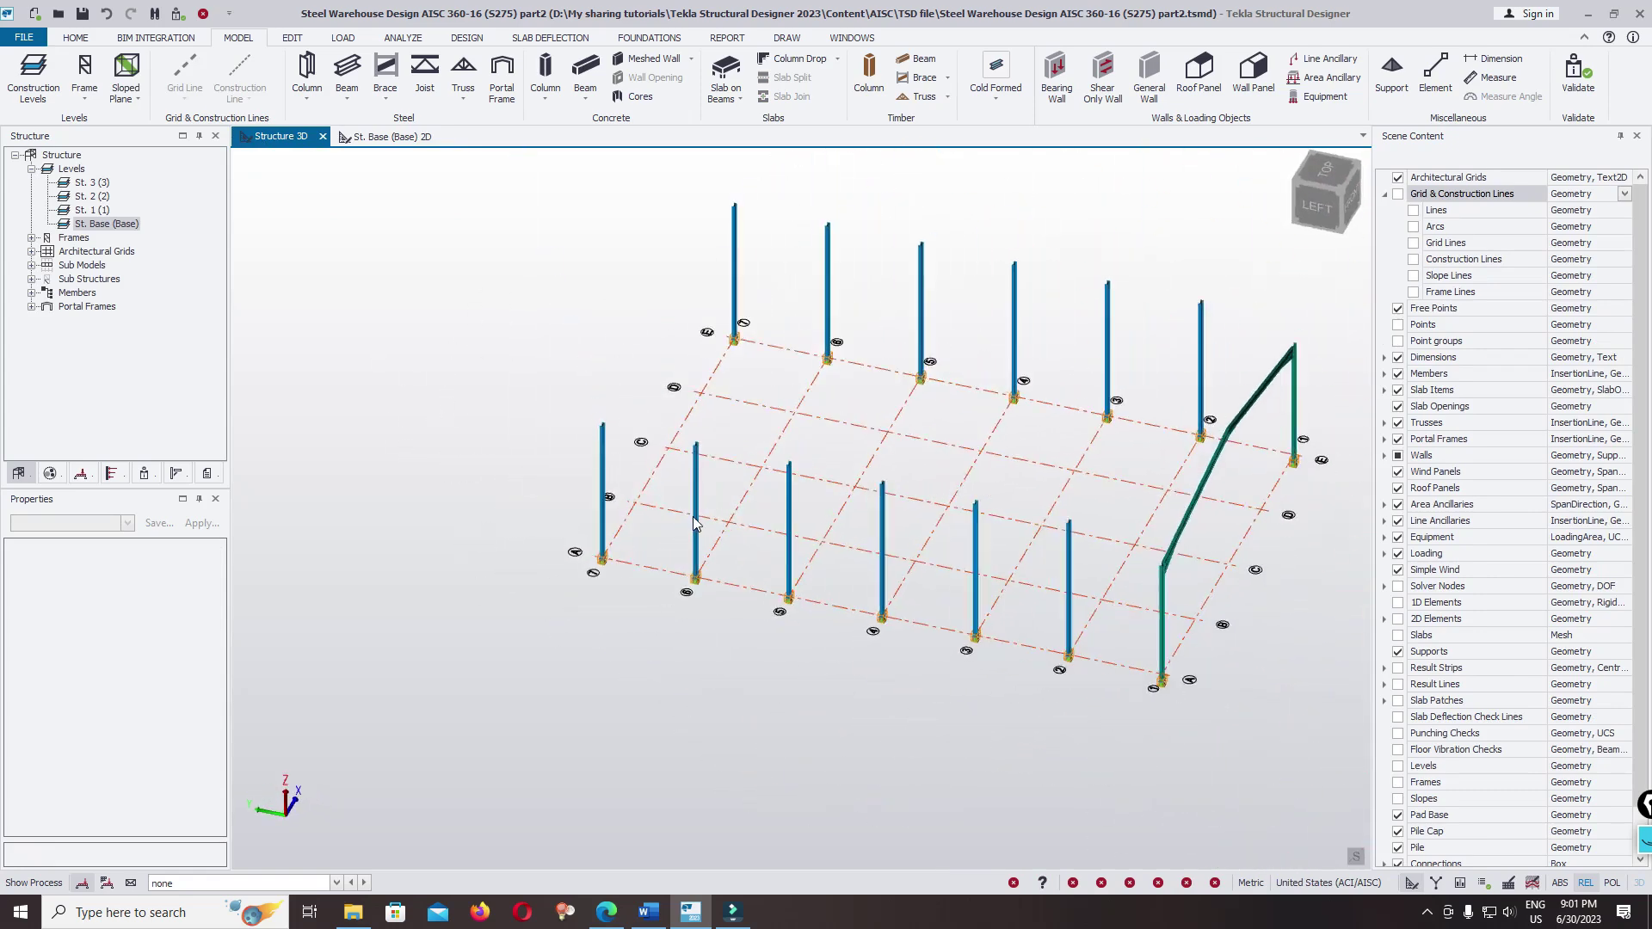
{"action": "scroll", "coordinate": [585, 557], "scroll_direction": "down", "scroll_amount": 5}
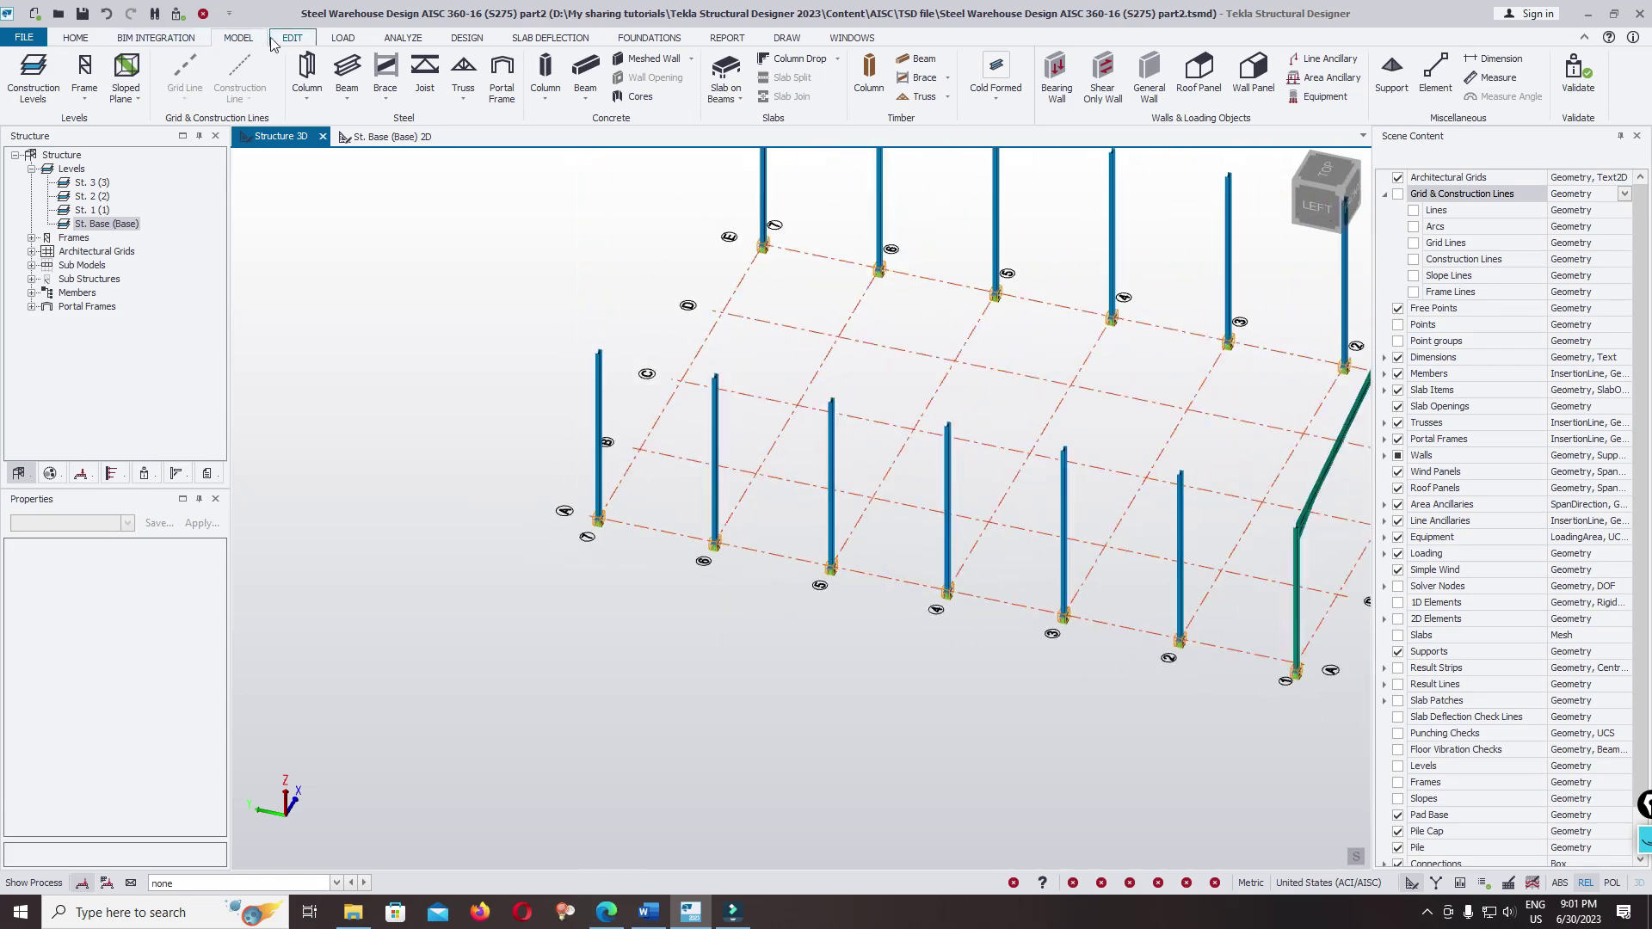
{"action": "left_click", "coordinate": [85, 72]}
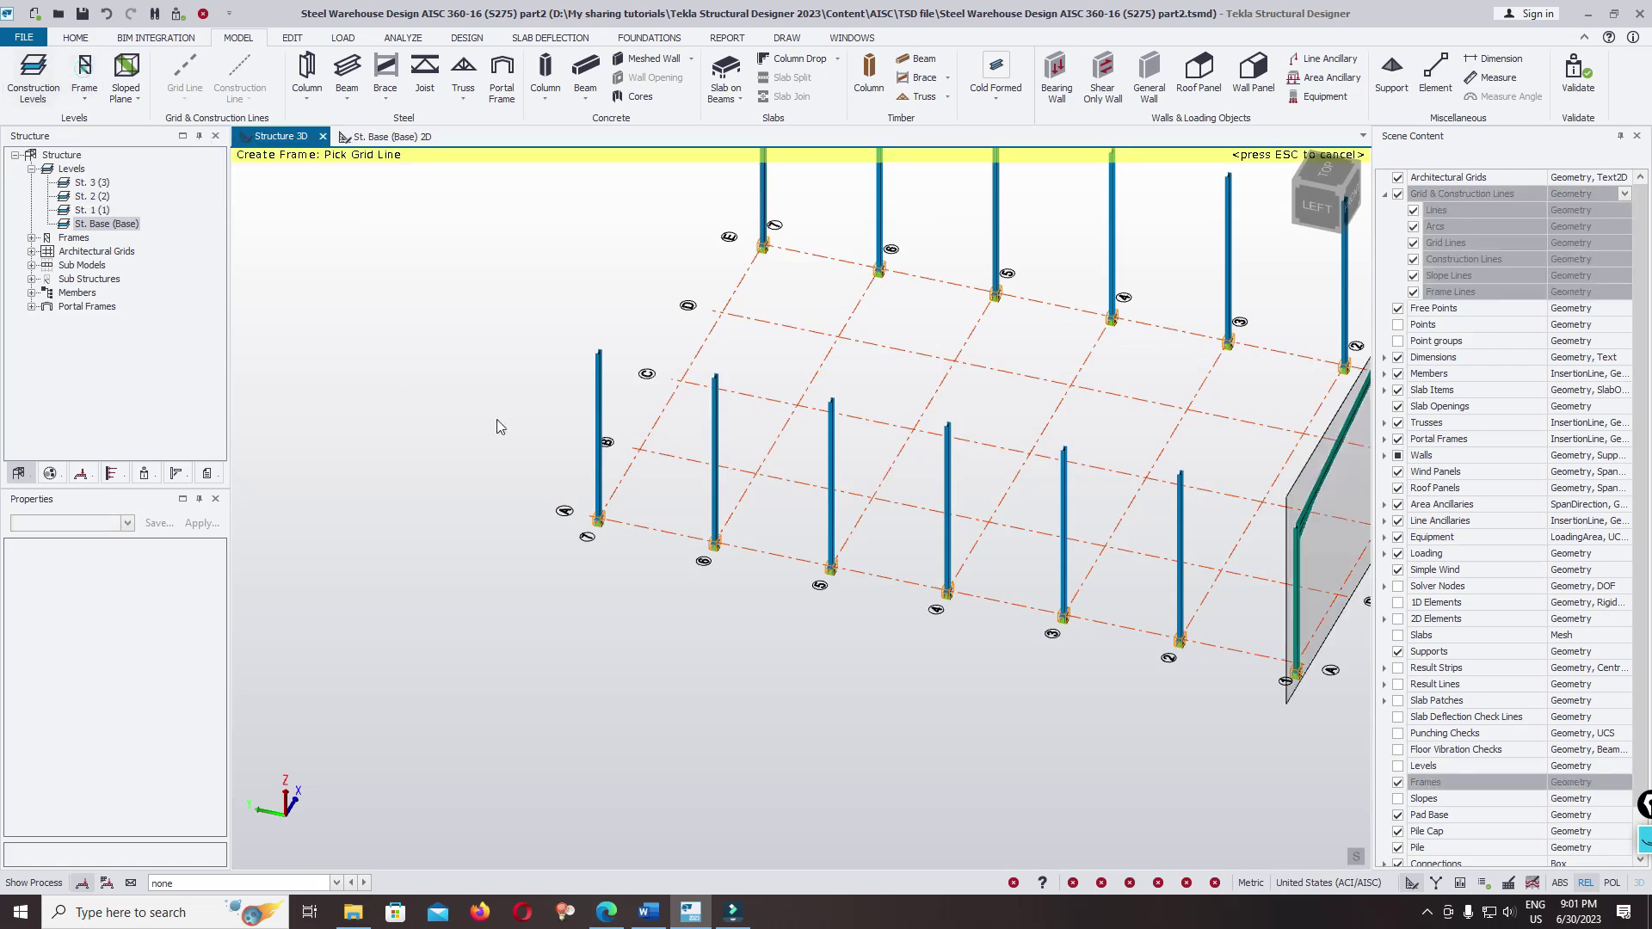
{"action": "scroll", "coordinate": [590, 514], "scroll_direction": "down", "scroll_amount": 3}
{"action": "left_click", "coordinate": [605, 506]}
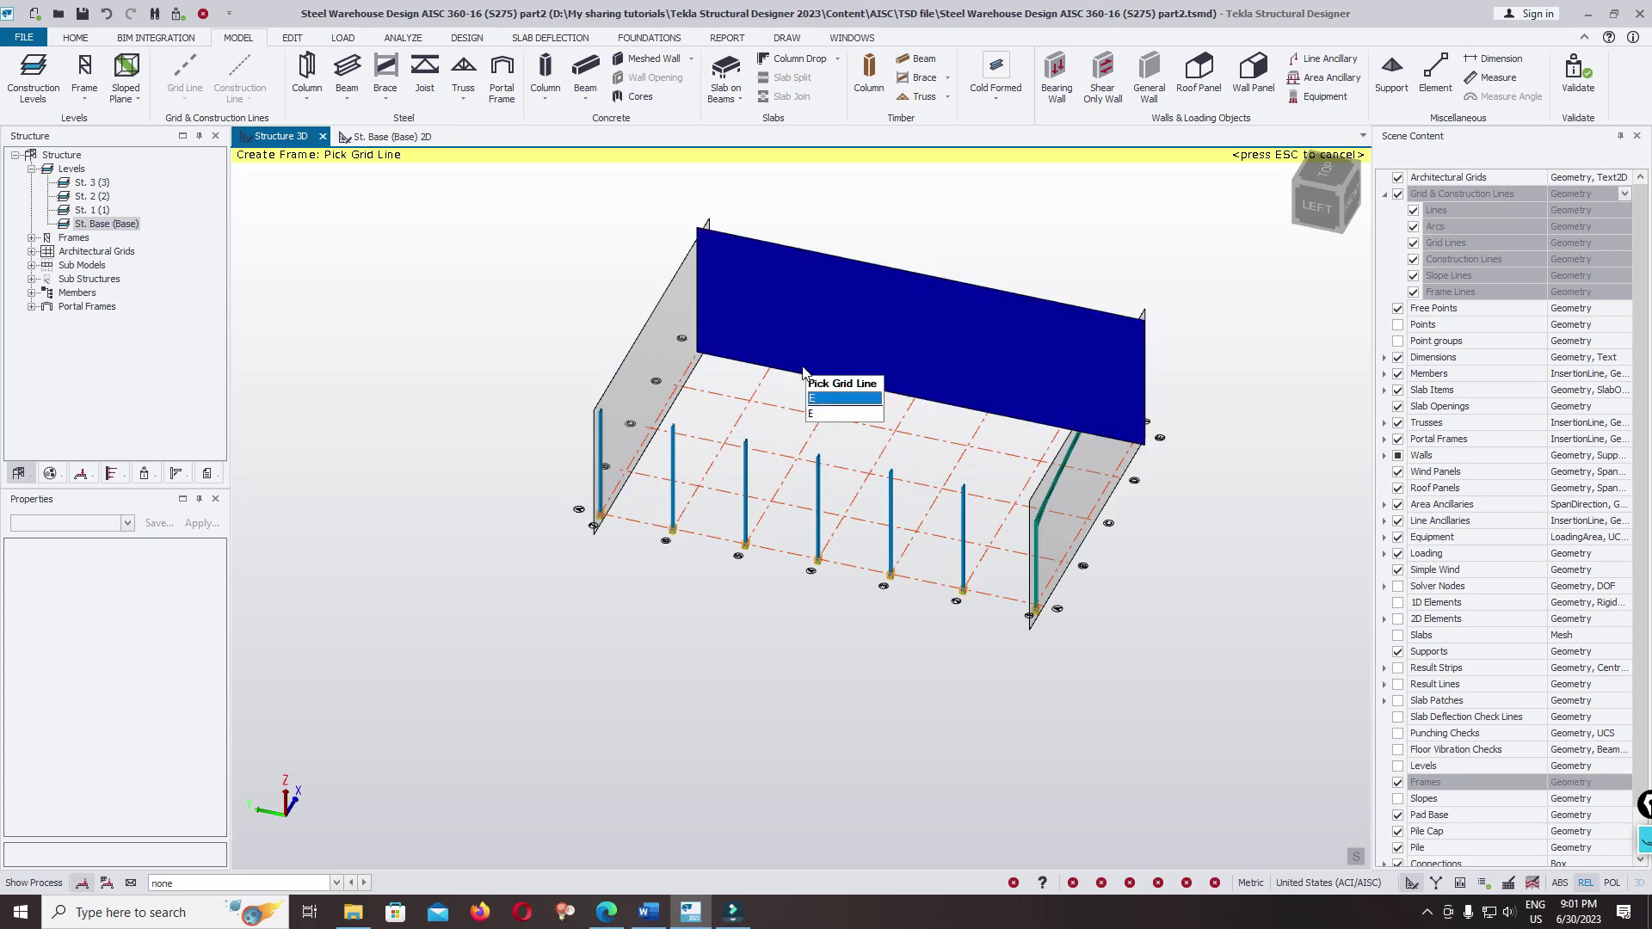
{"action": "left_click", "coordinate": [807, 368]}
{"action": "left_click", "coordinate": [704, 534]}
{"action": "key", "text": "Escape"}
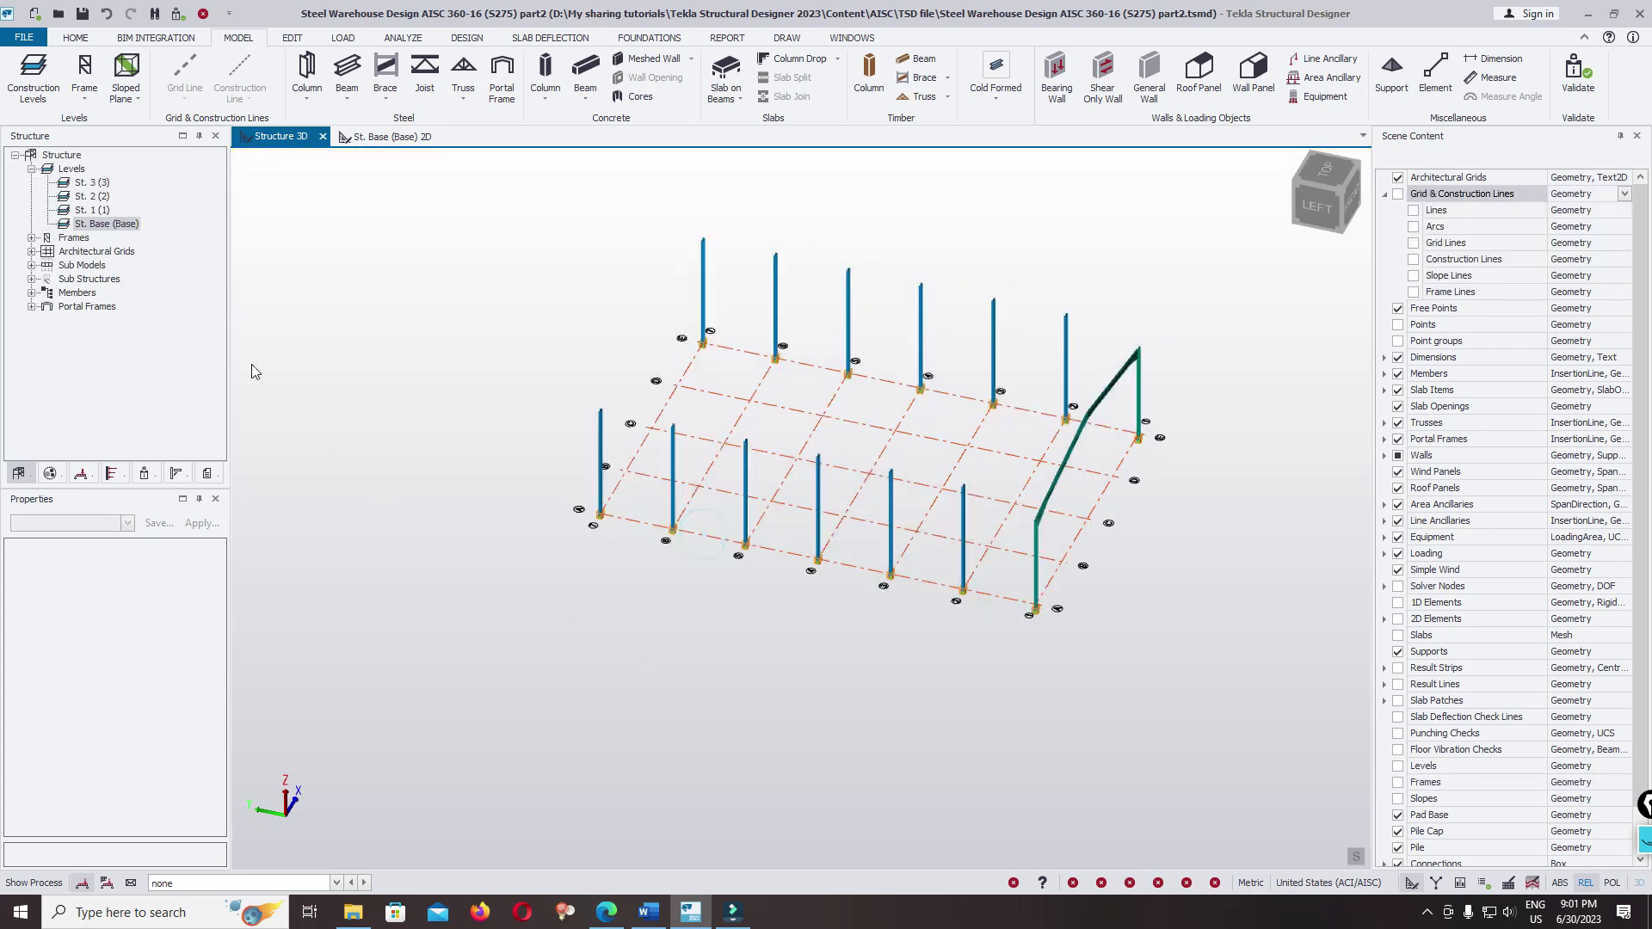
{"action": "left_click", "coordinate": [30, 238]}
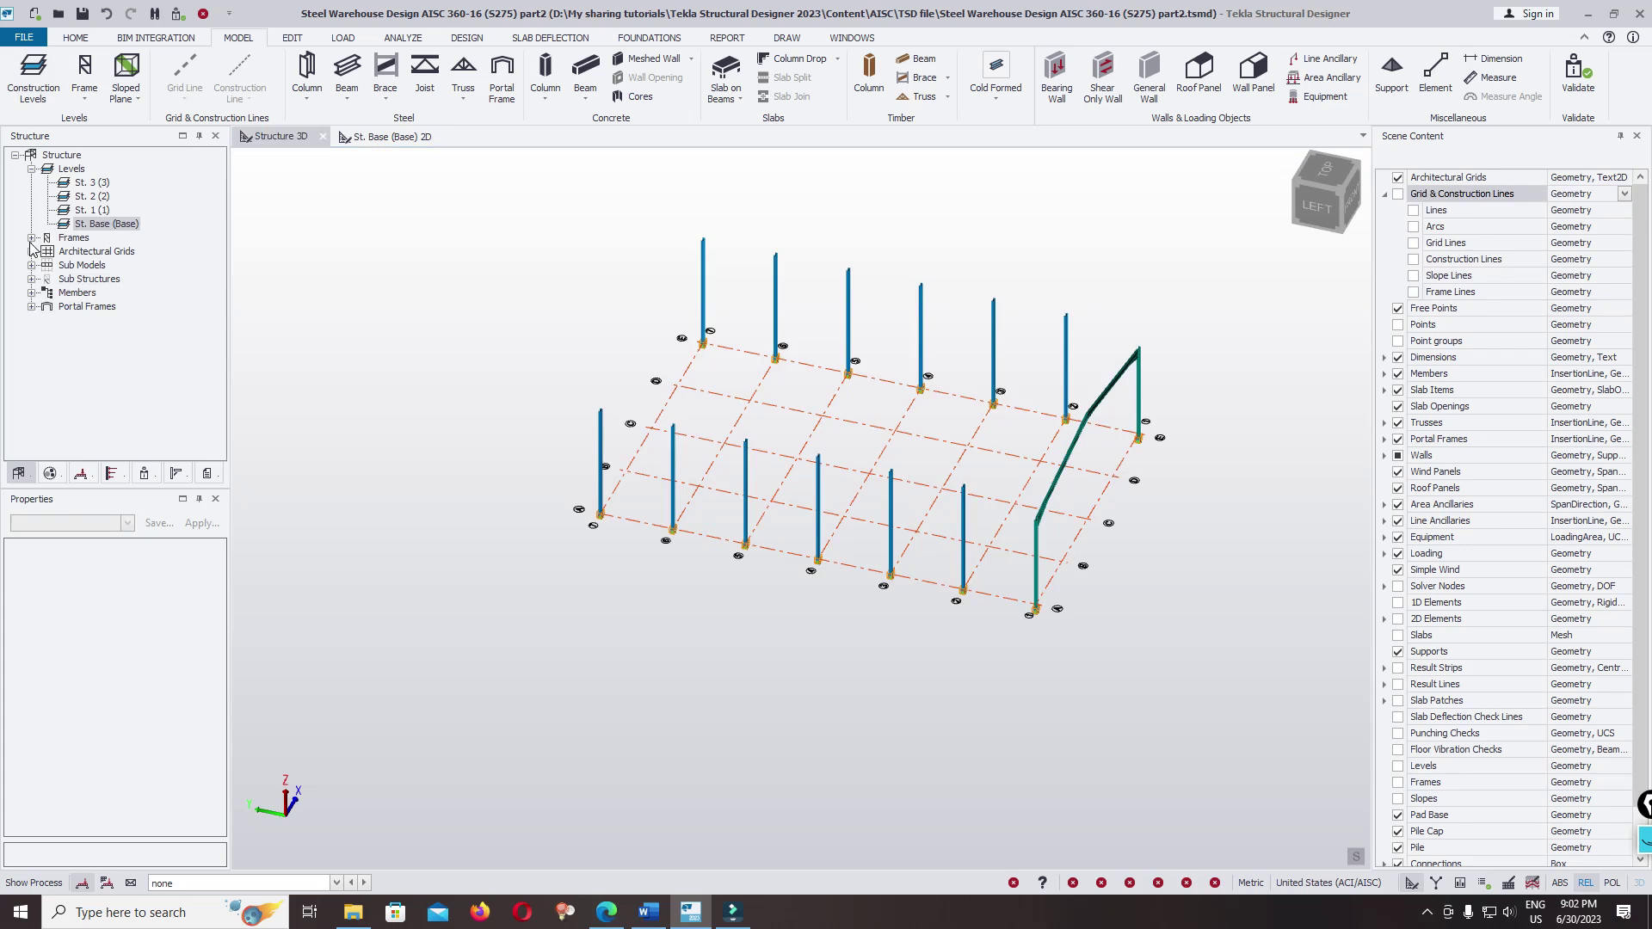
{"action": "double_click", "coordinate": [90, 266]}
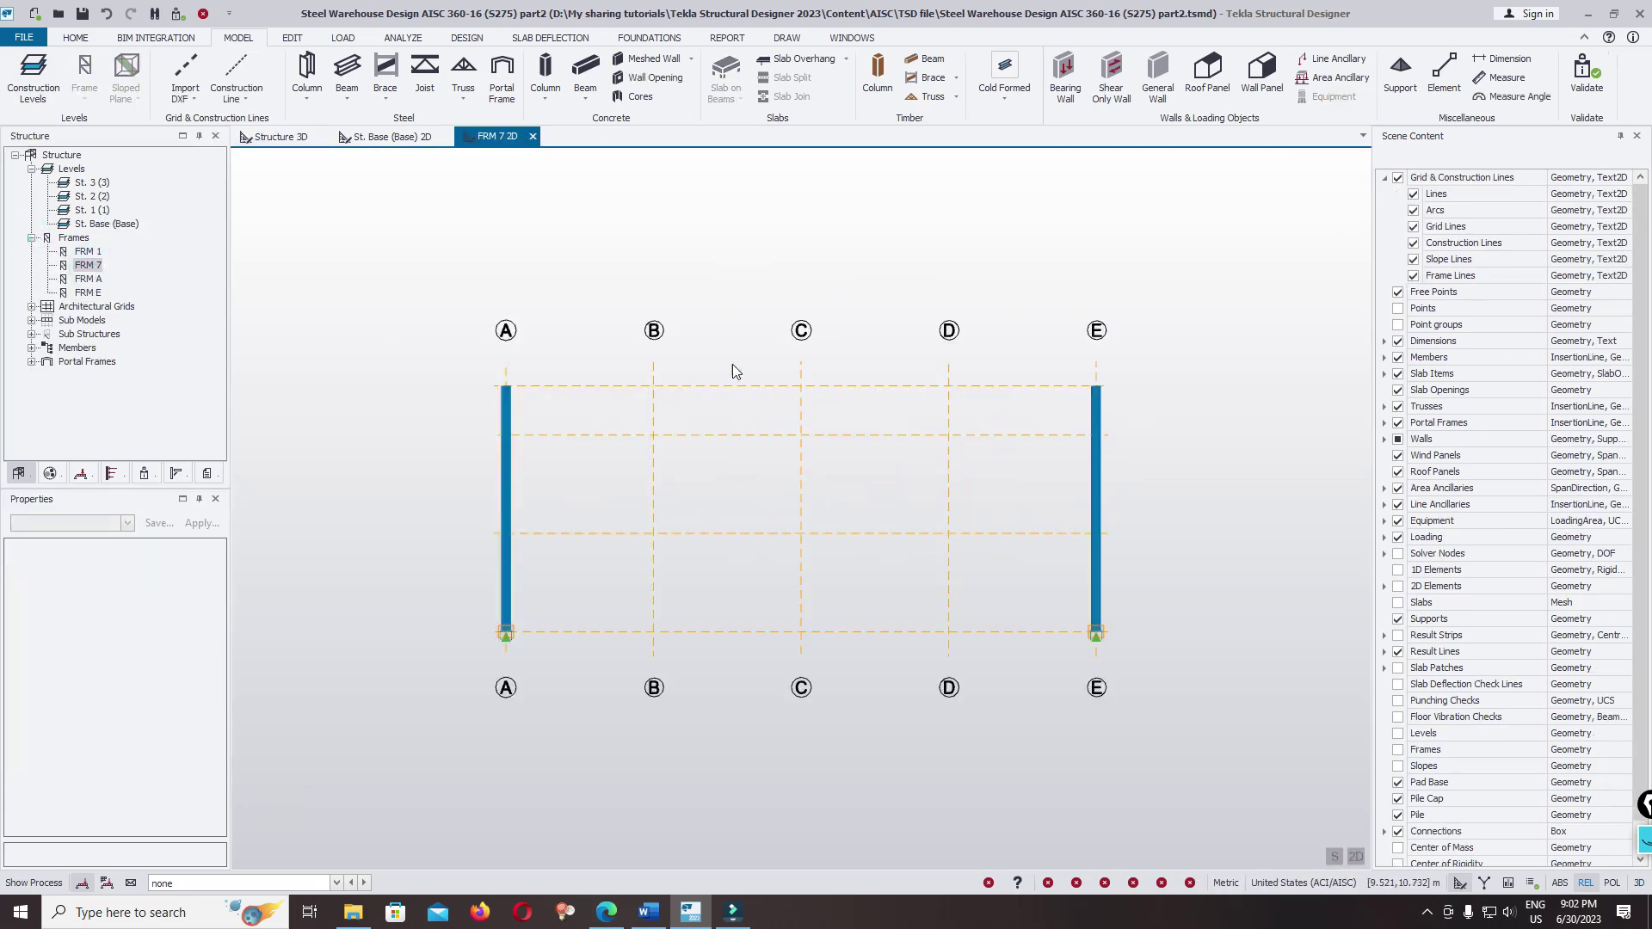
- Inspect the FRM 7 elevation, then return to Structure 3D and orbit to a side view
{"action": "mouse_move", "coordinate": [1060, 441]}
{"action": "scroll", "coordinate": [1086, 417], "scroll_direction": "up", "scroll_amount": 2}
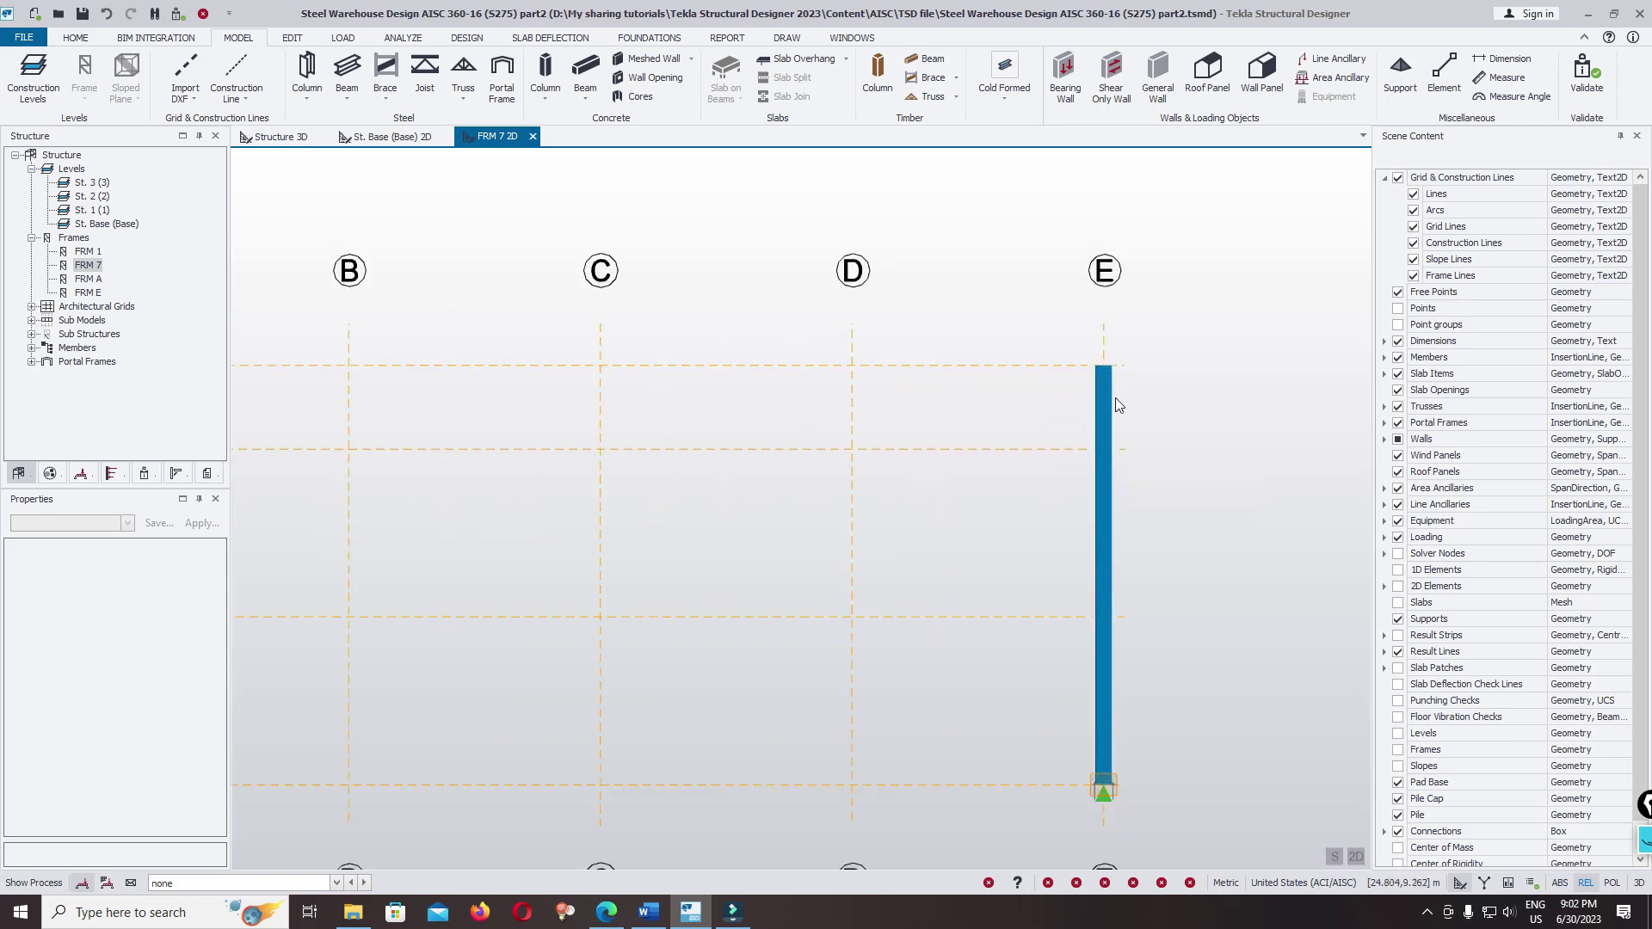
{"action": "scroll", "coordinate": [1107, 602], "scroll_direction": "down", "scroll_amount": 2}
{"action": "mouse_move", "coordinate": [1110, 738]}
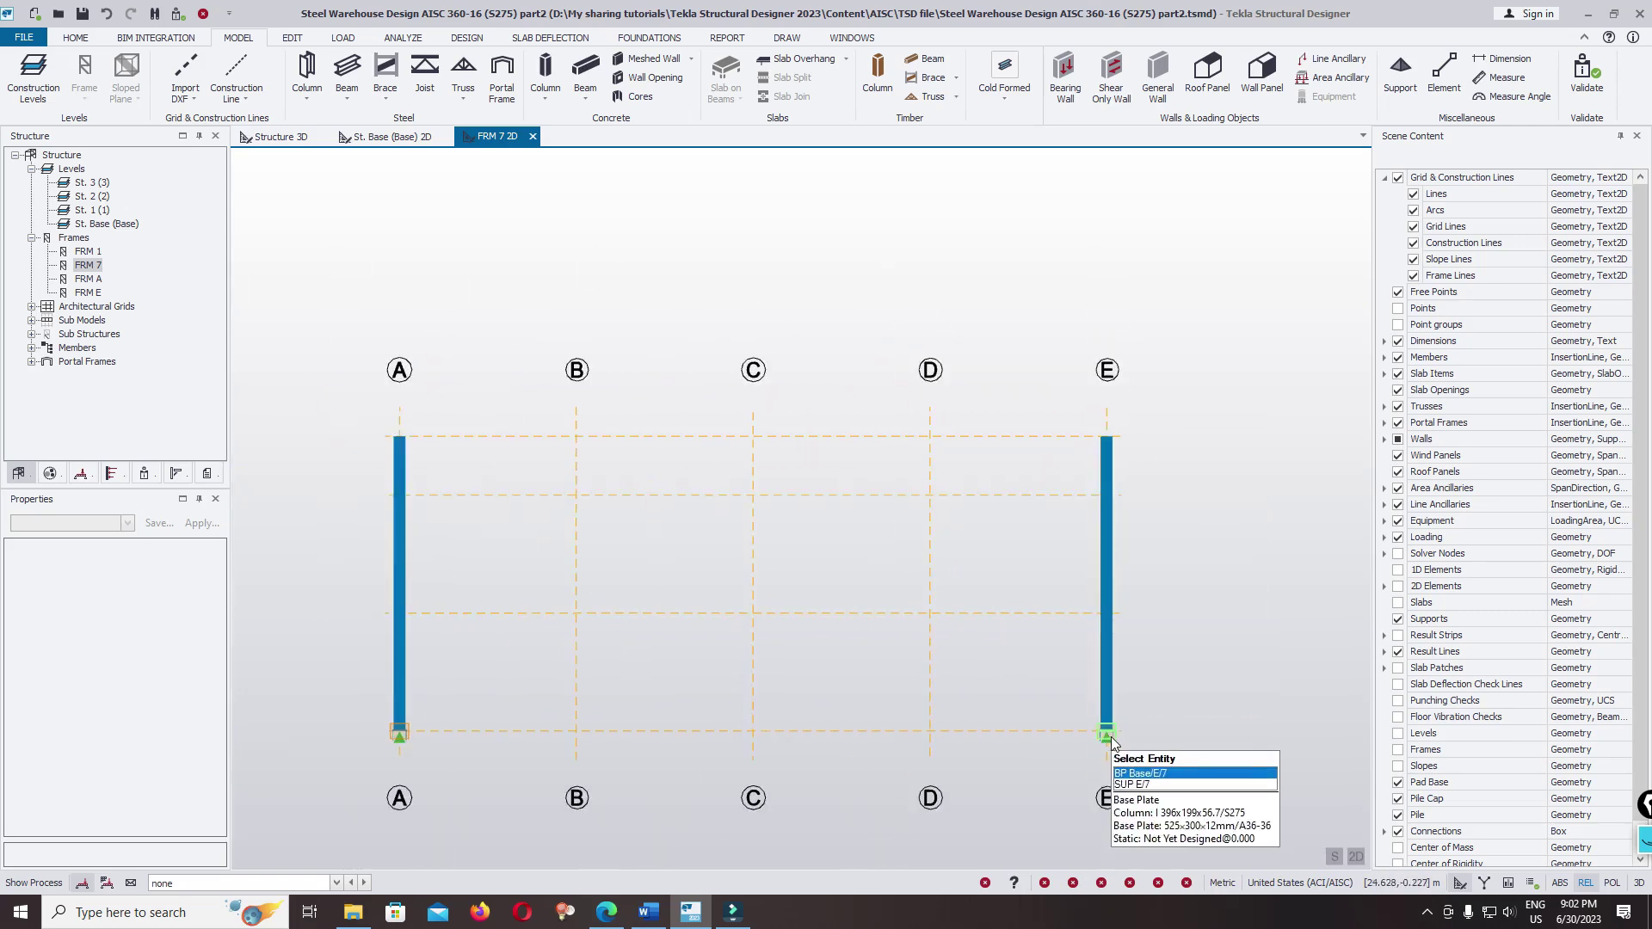
{"action": "mouse_move", "coordinate": [1119, 440]}
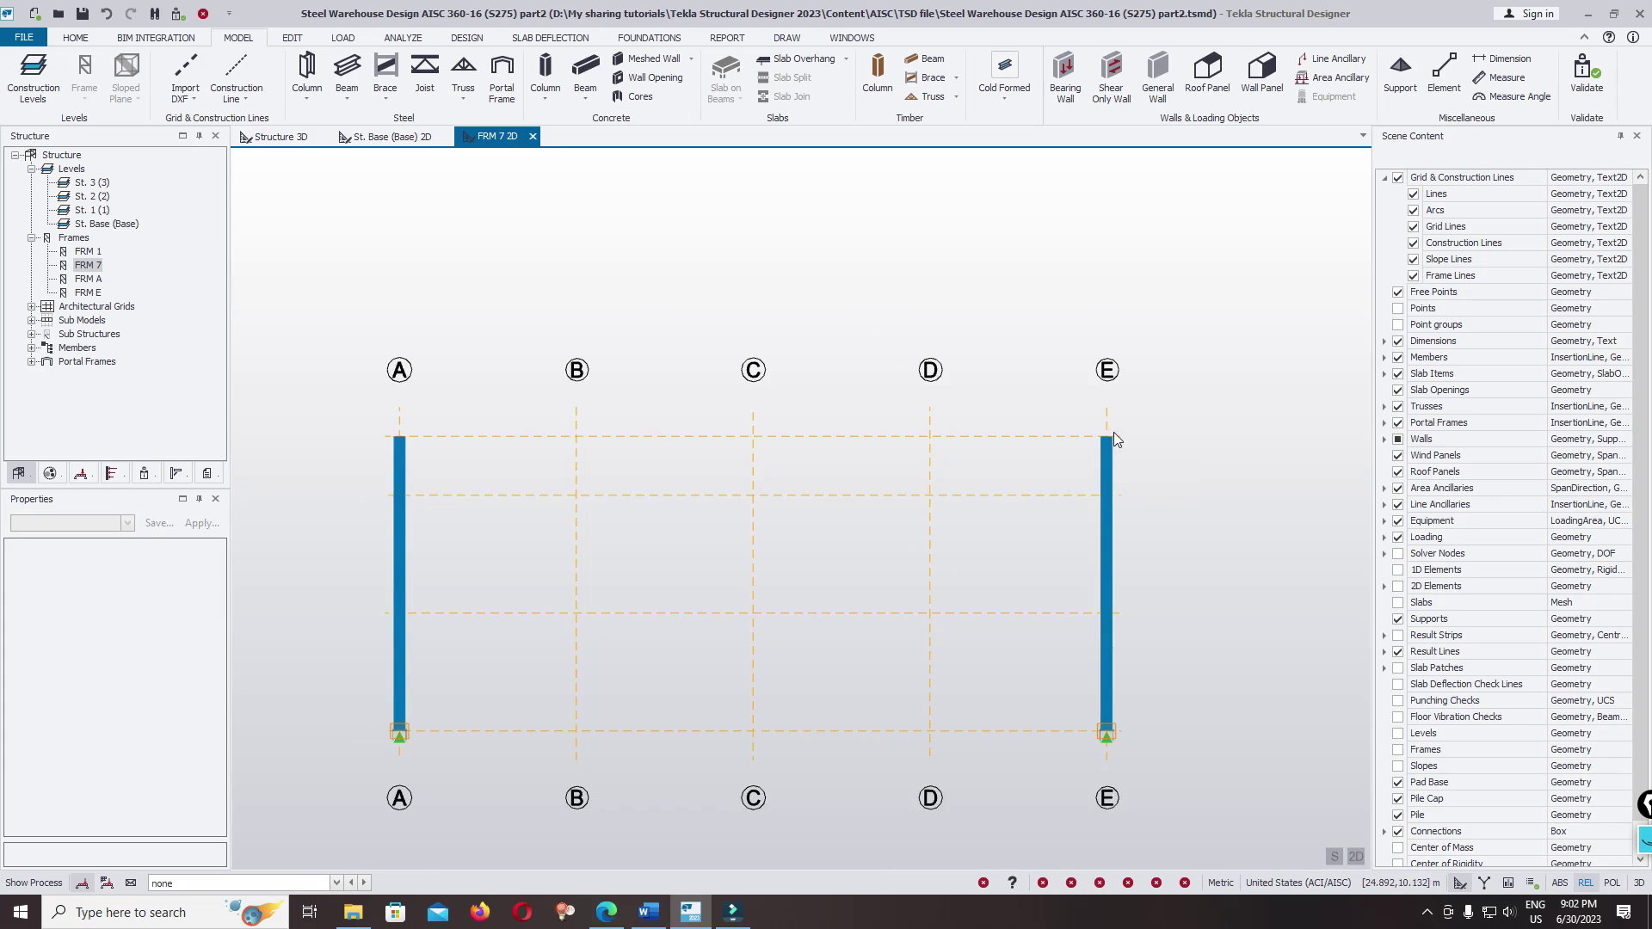
{"action": "mouse_move", "coordinate": [1074, 493]}
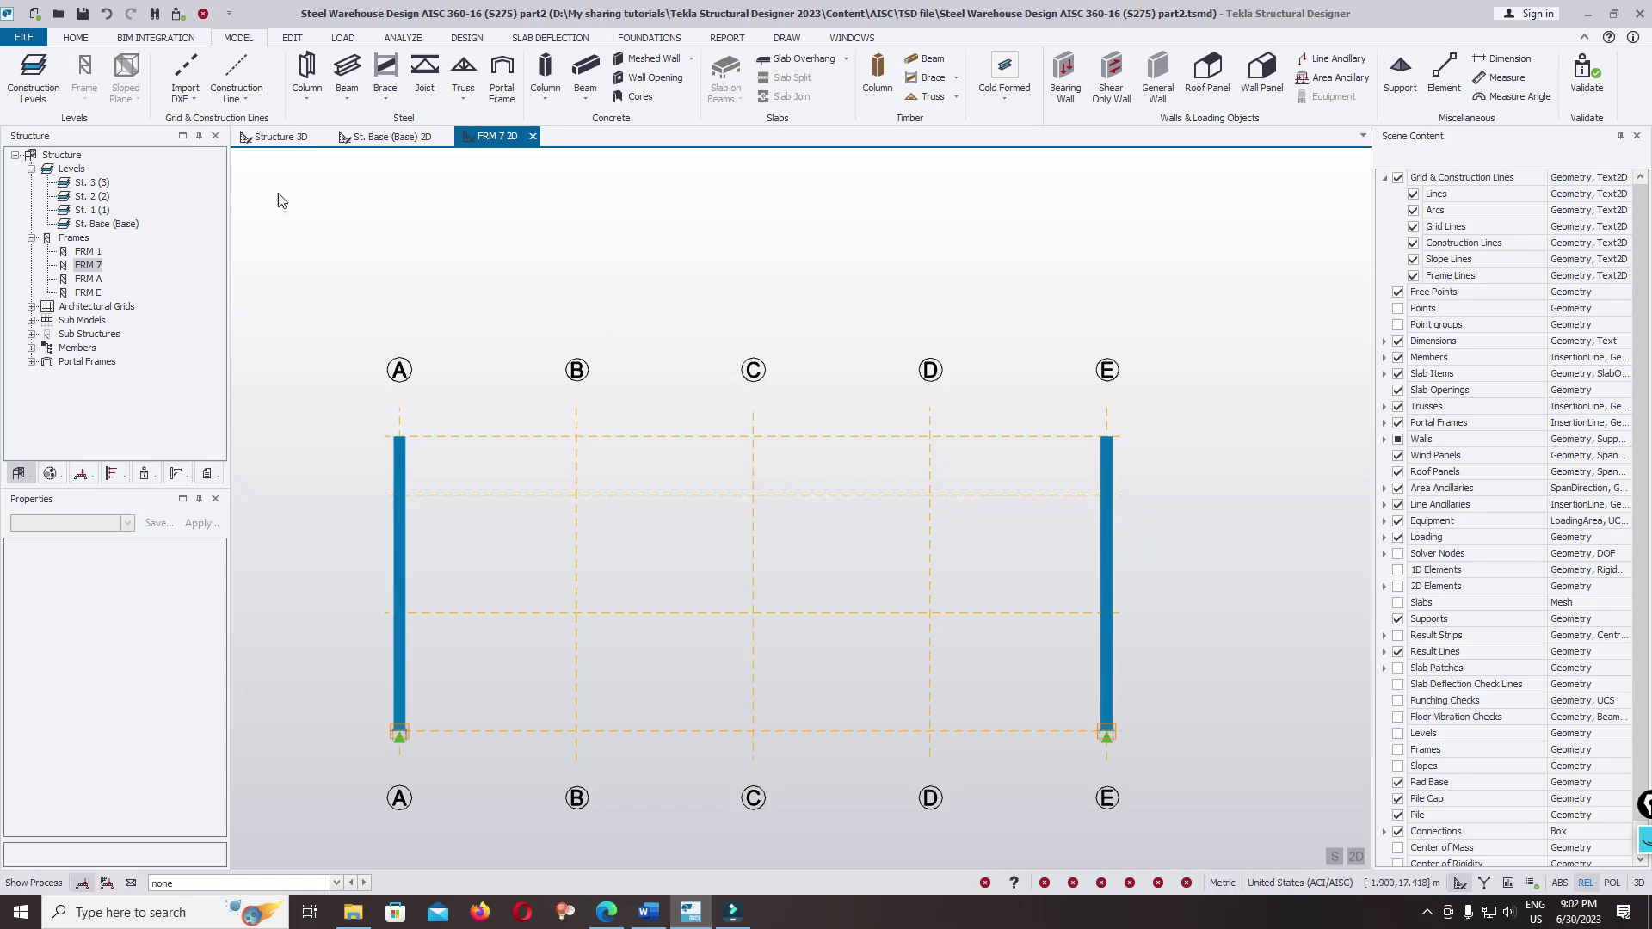
{"action": "left_click", "coordinate": [274, 136]}
{"action": "middle_click_drag", "start_coordinate": [570, 680], "coordinate": [721, 537]}
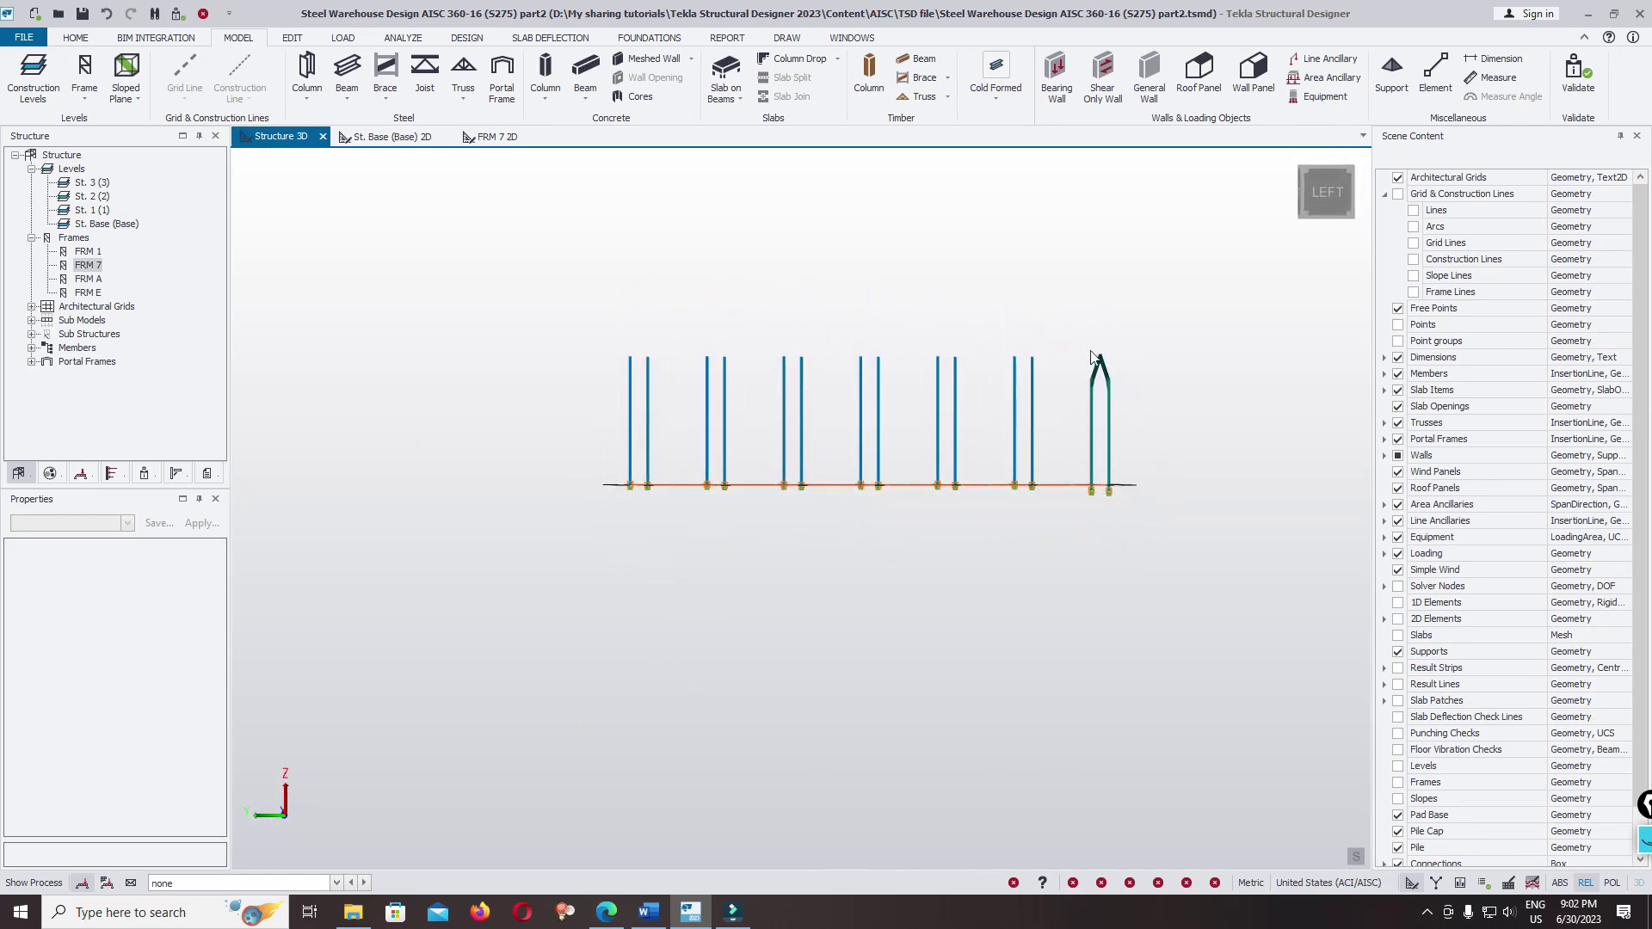
- Set the top level of the twelve A and E columns to St. 2 (2)
{"action": "left_click_drag", "start_coordinate": [1068, 296], "coordinate": [464, 403]}
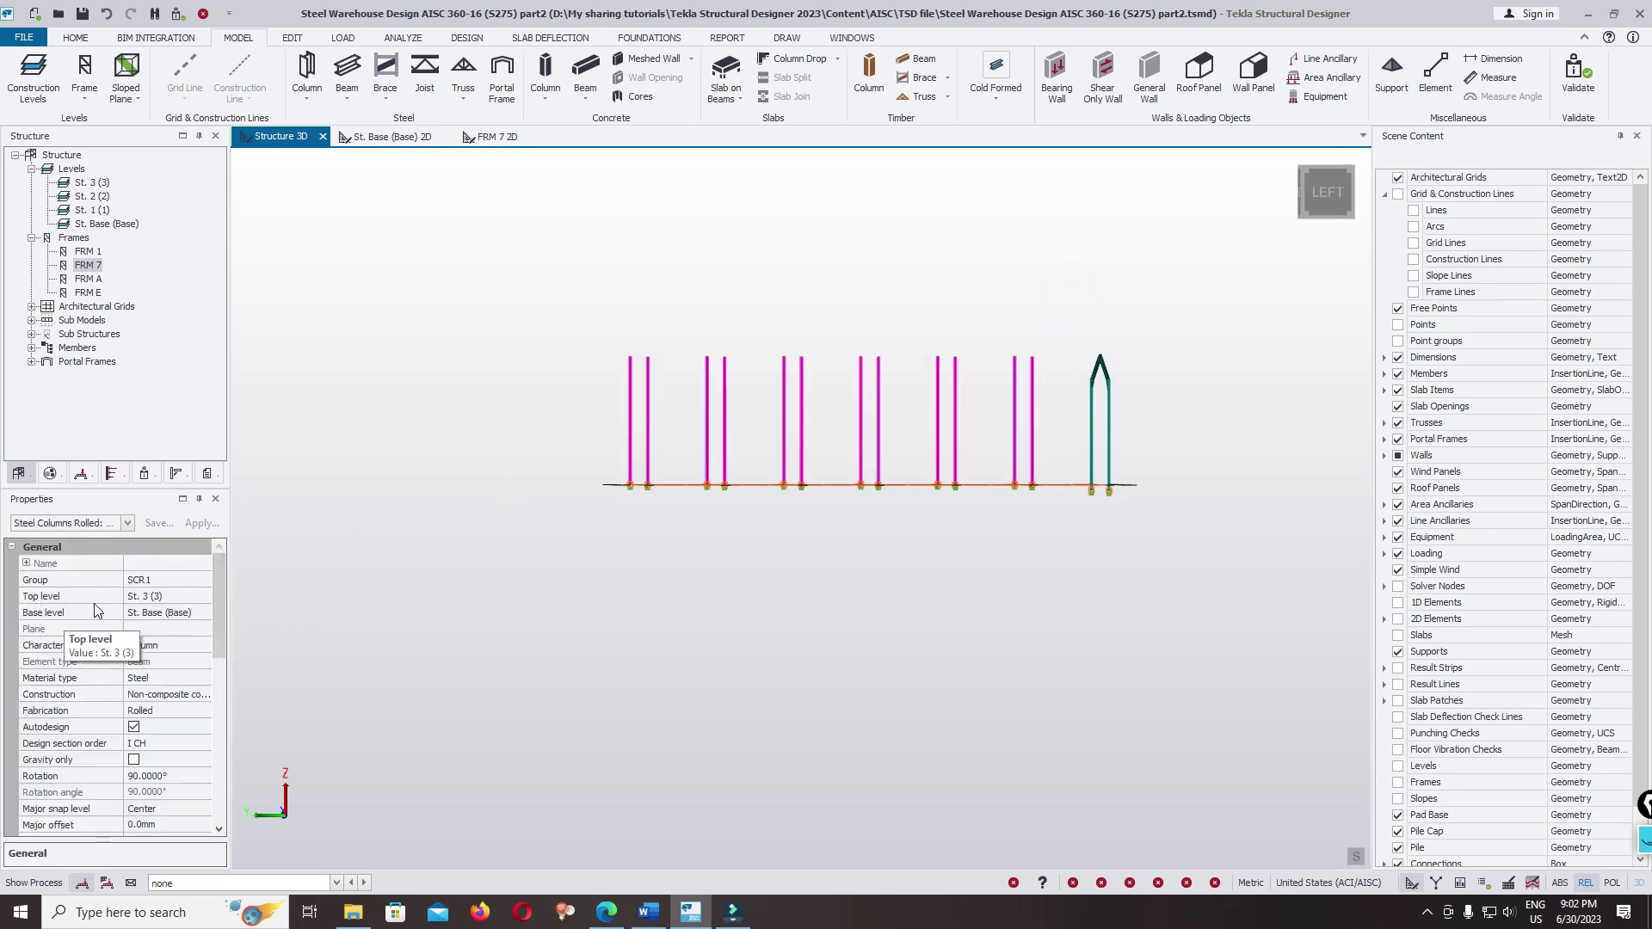
{"action": "left_click", "coordinate": [168, 595]}
{"action": "left_click", "coordinate": [203, 595]}
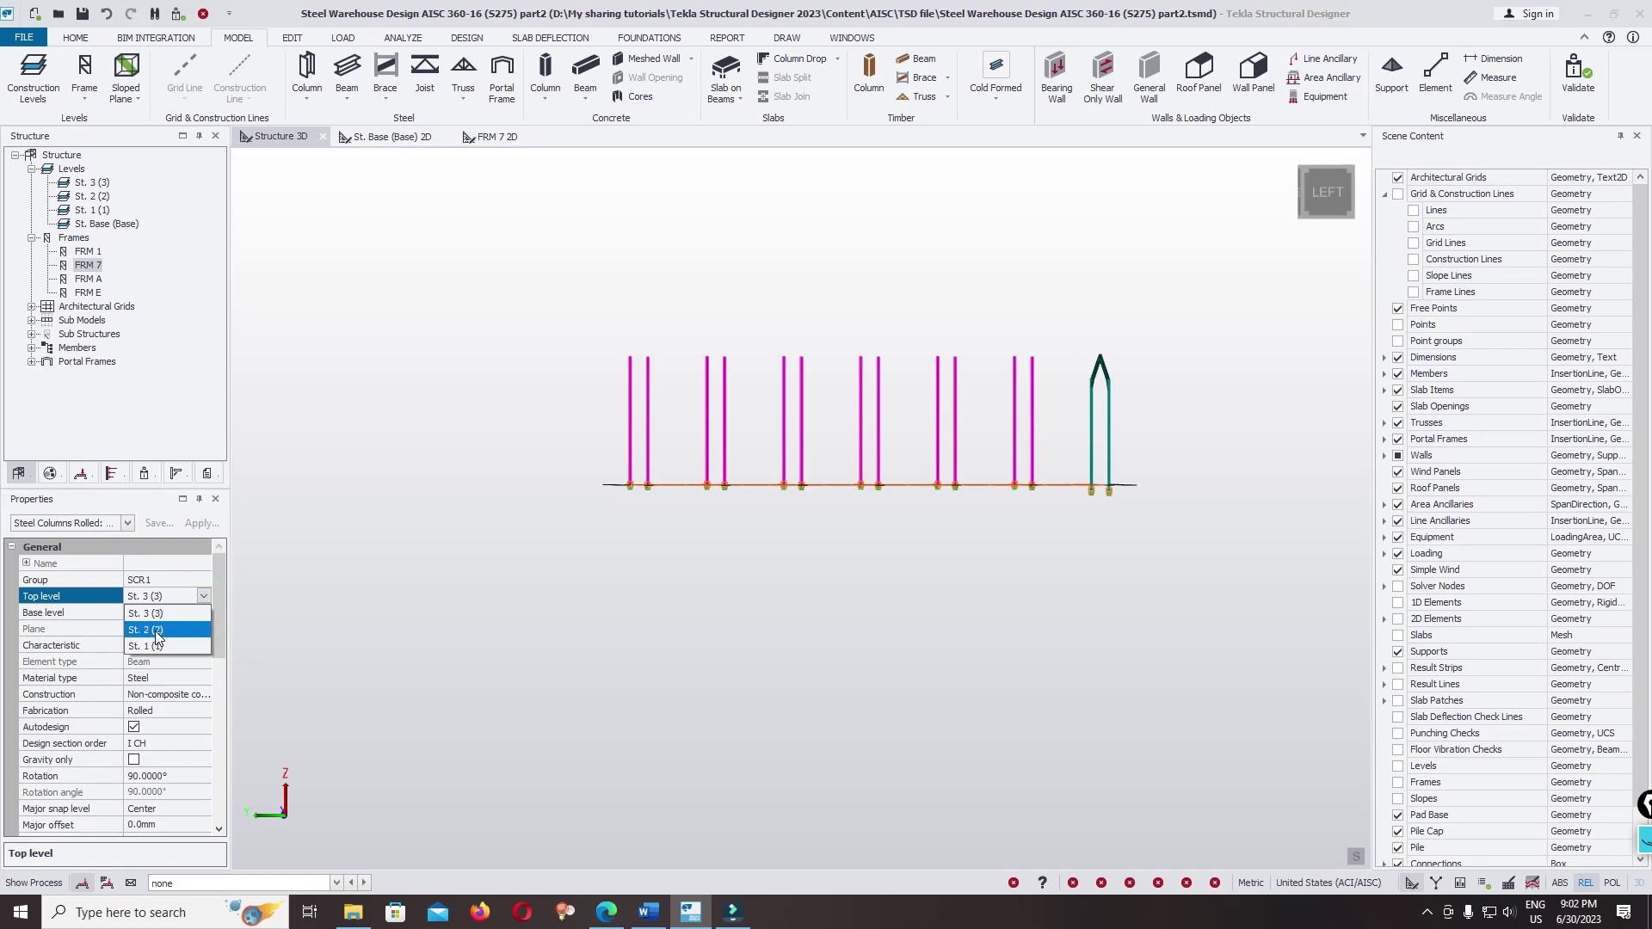
{"action": "left_click", "coordinate": [157, 632]}
{"action": "left_click", "coordinate": [409, 360]}
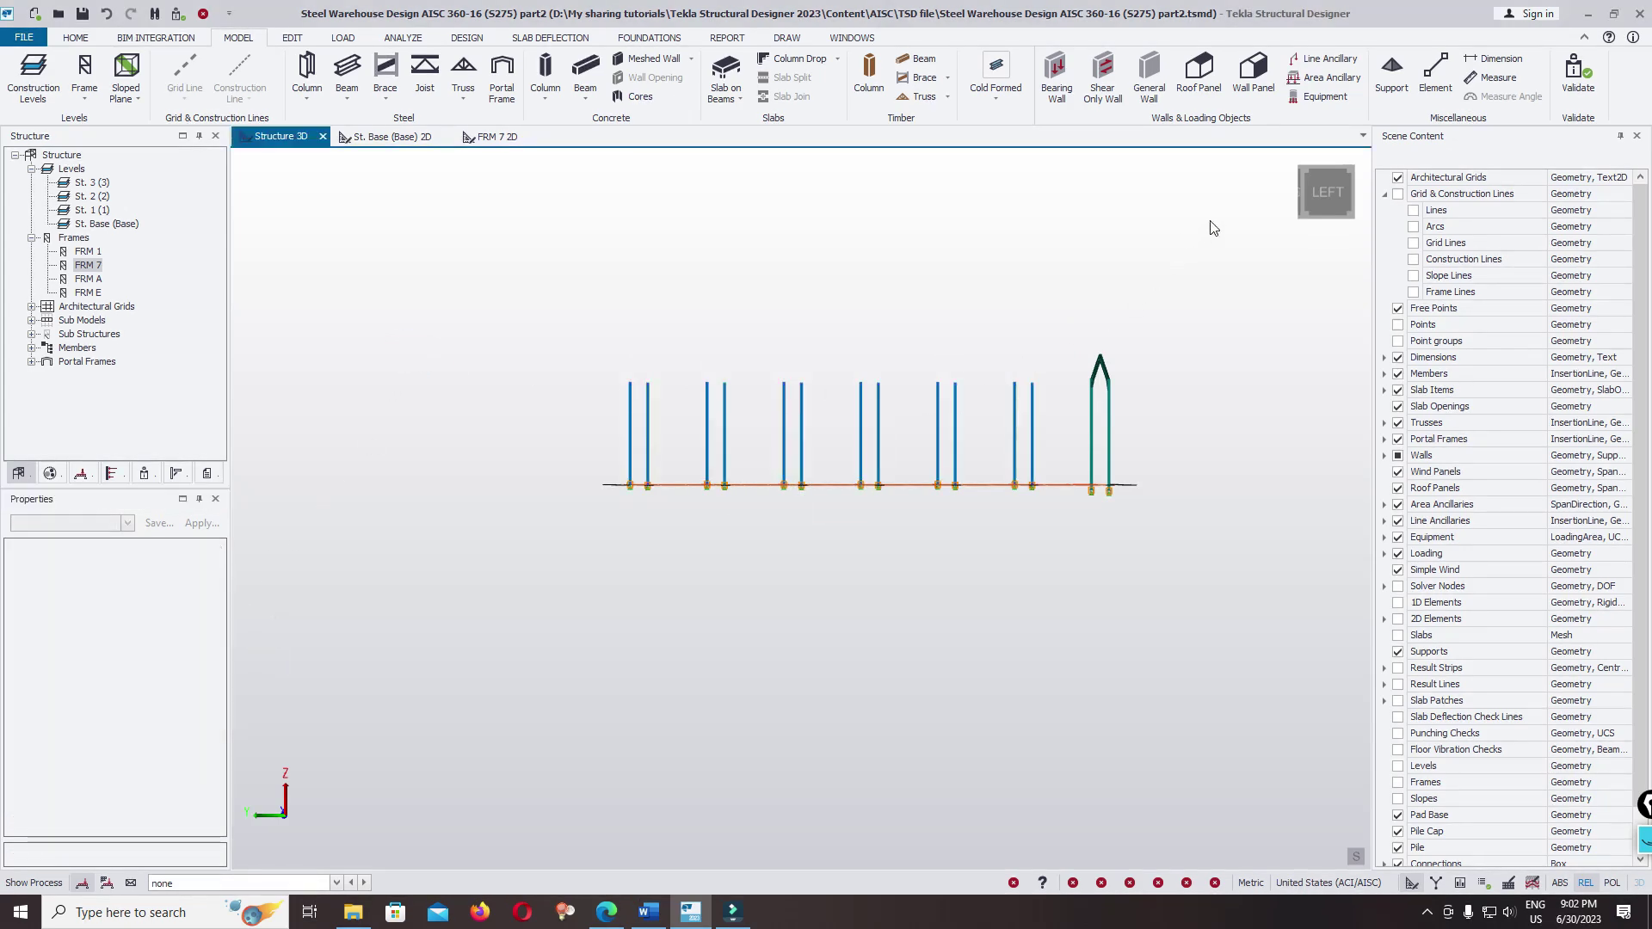
- View the model from the left side, then orbit to an oblique view
{"action": "left_click", "coordinate": [1291, 236]}
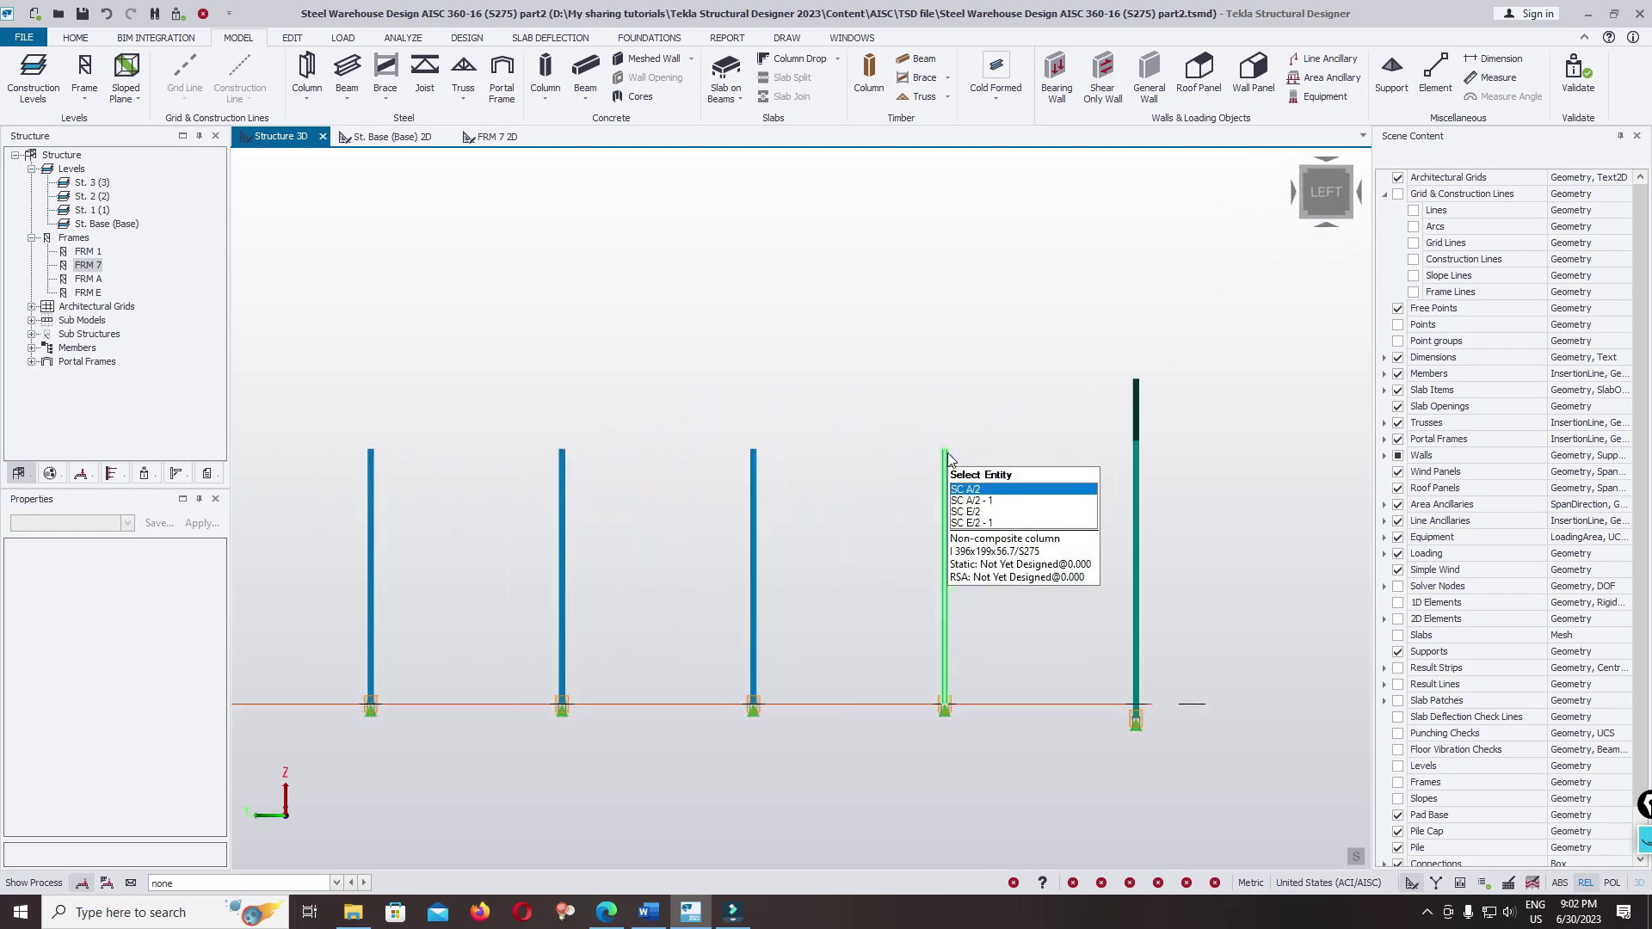
{"action": "scroll", "coordinate": [1092, 379], "scroll_direction": "down", "scroll_amount": 1}
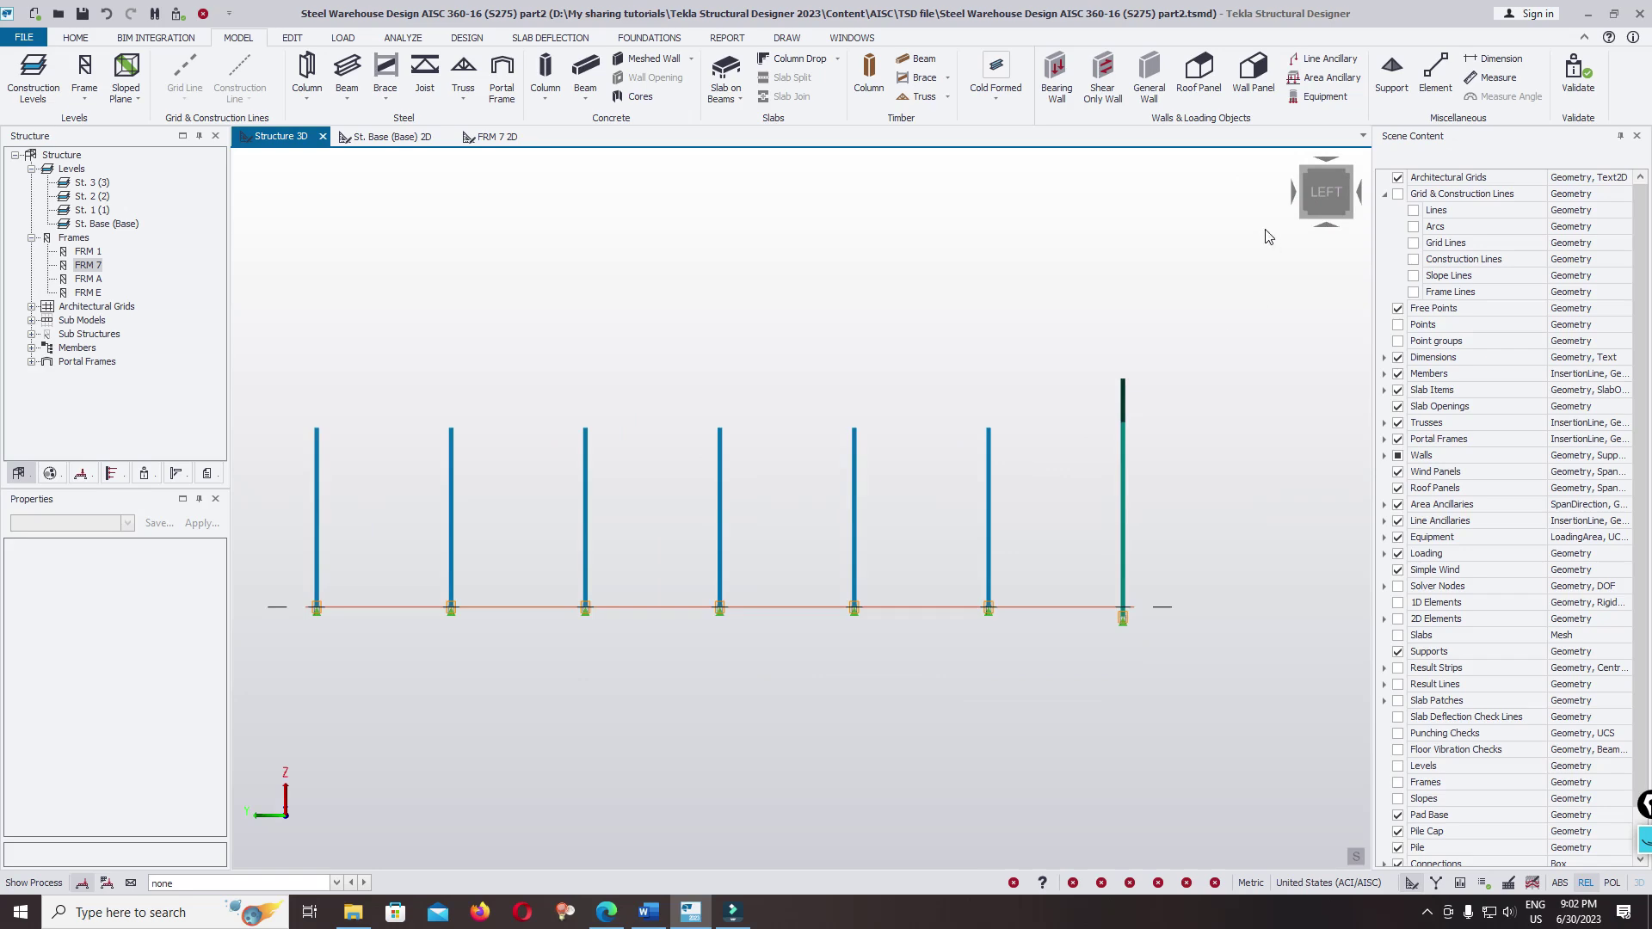
{"action": "middle_click_drag", "start_coordinate": [258, 181], "coordinate": [602, 277]}
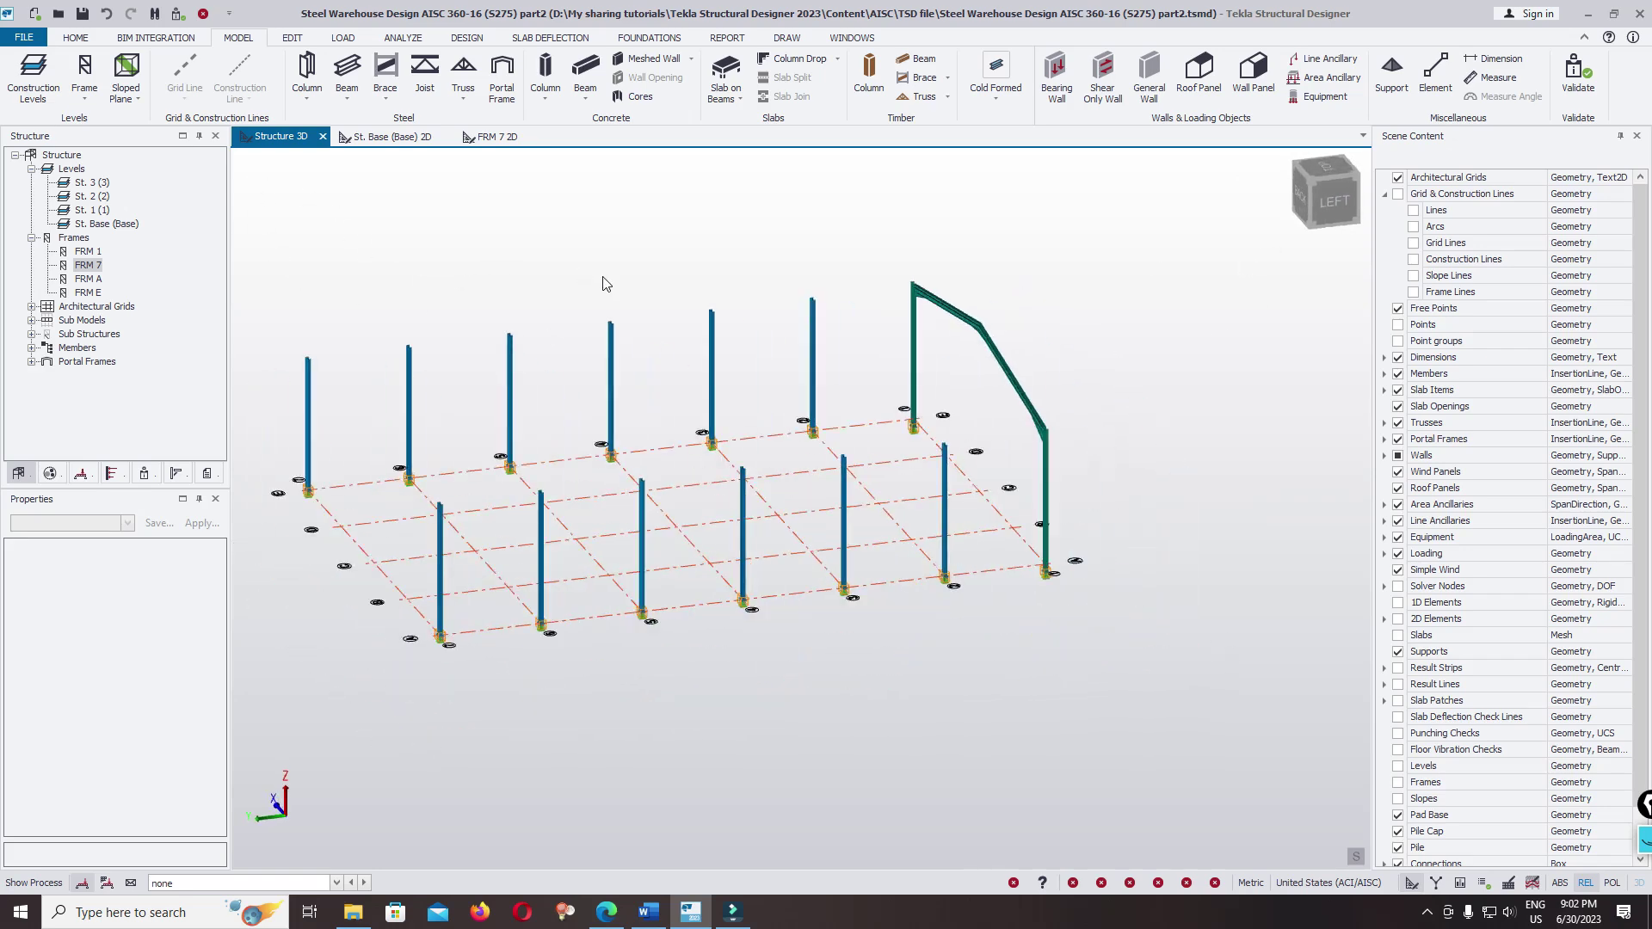
- Open the FRM 7 elevation, start a steel beam and review its construction type
{"action": "double_click", "coordinate": [87, 266]}
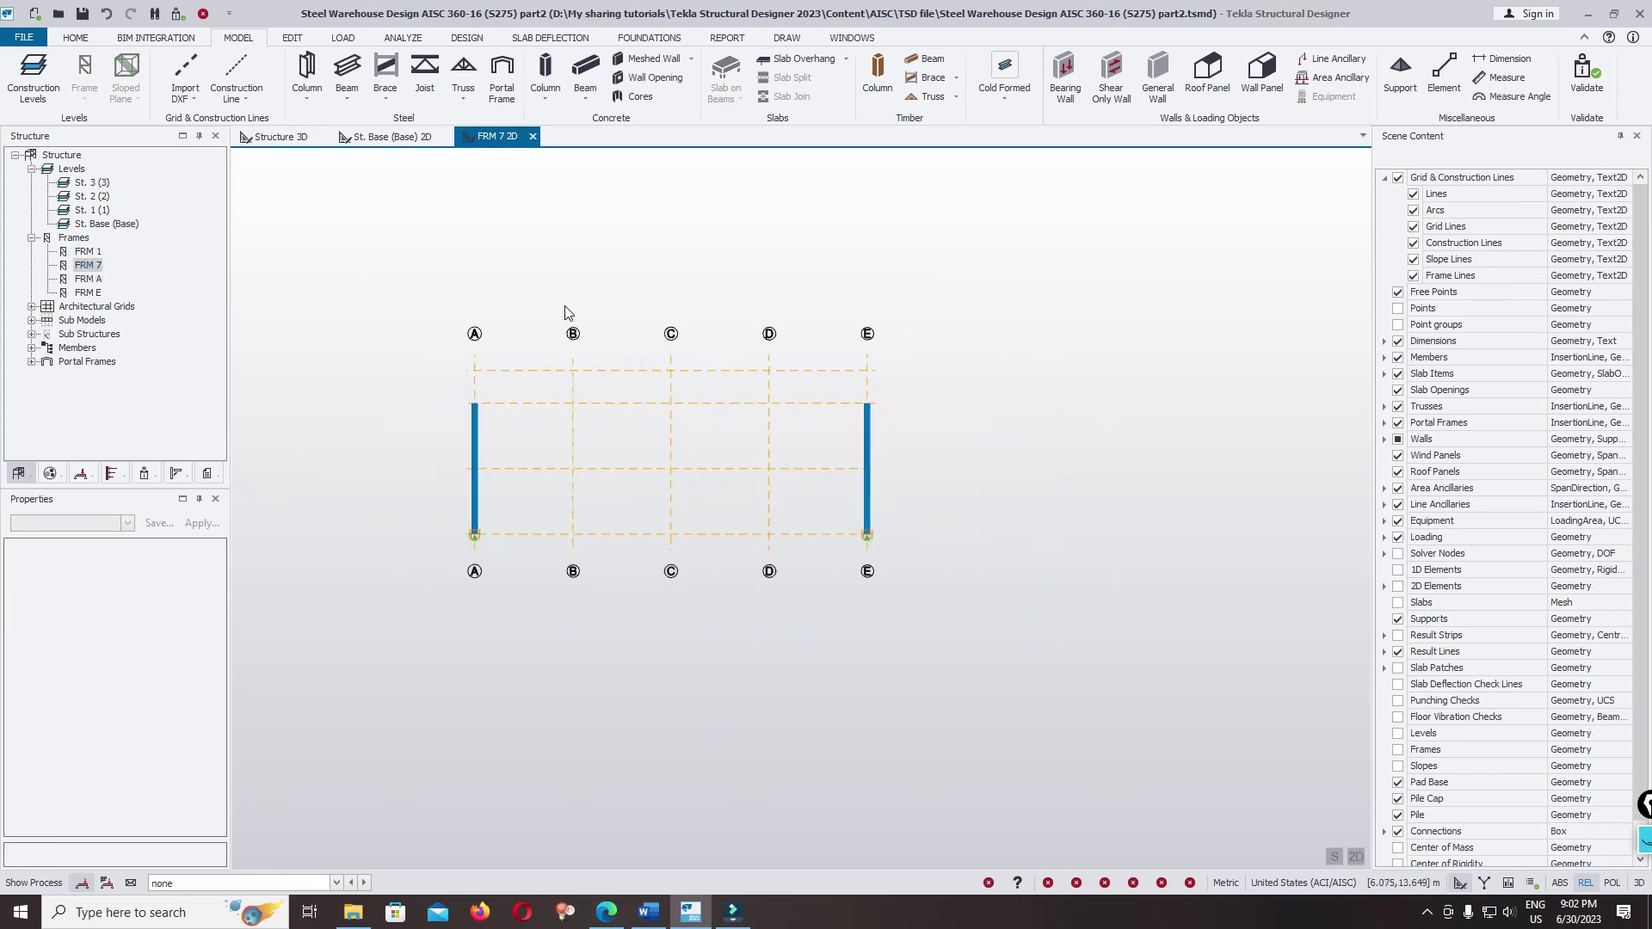
{"action": "left_click", "coordinate": [346, 69]}
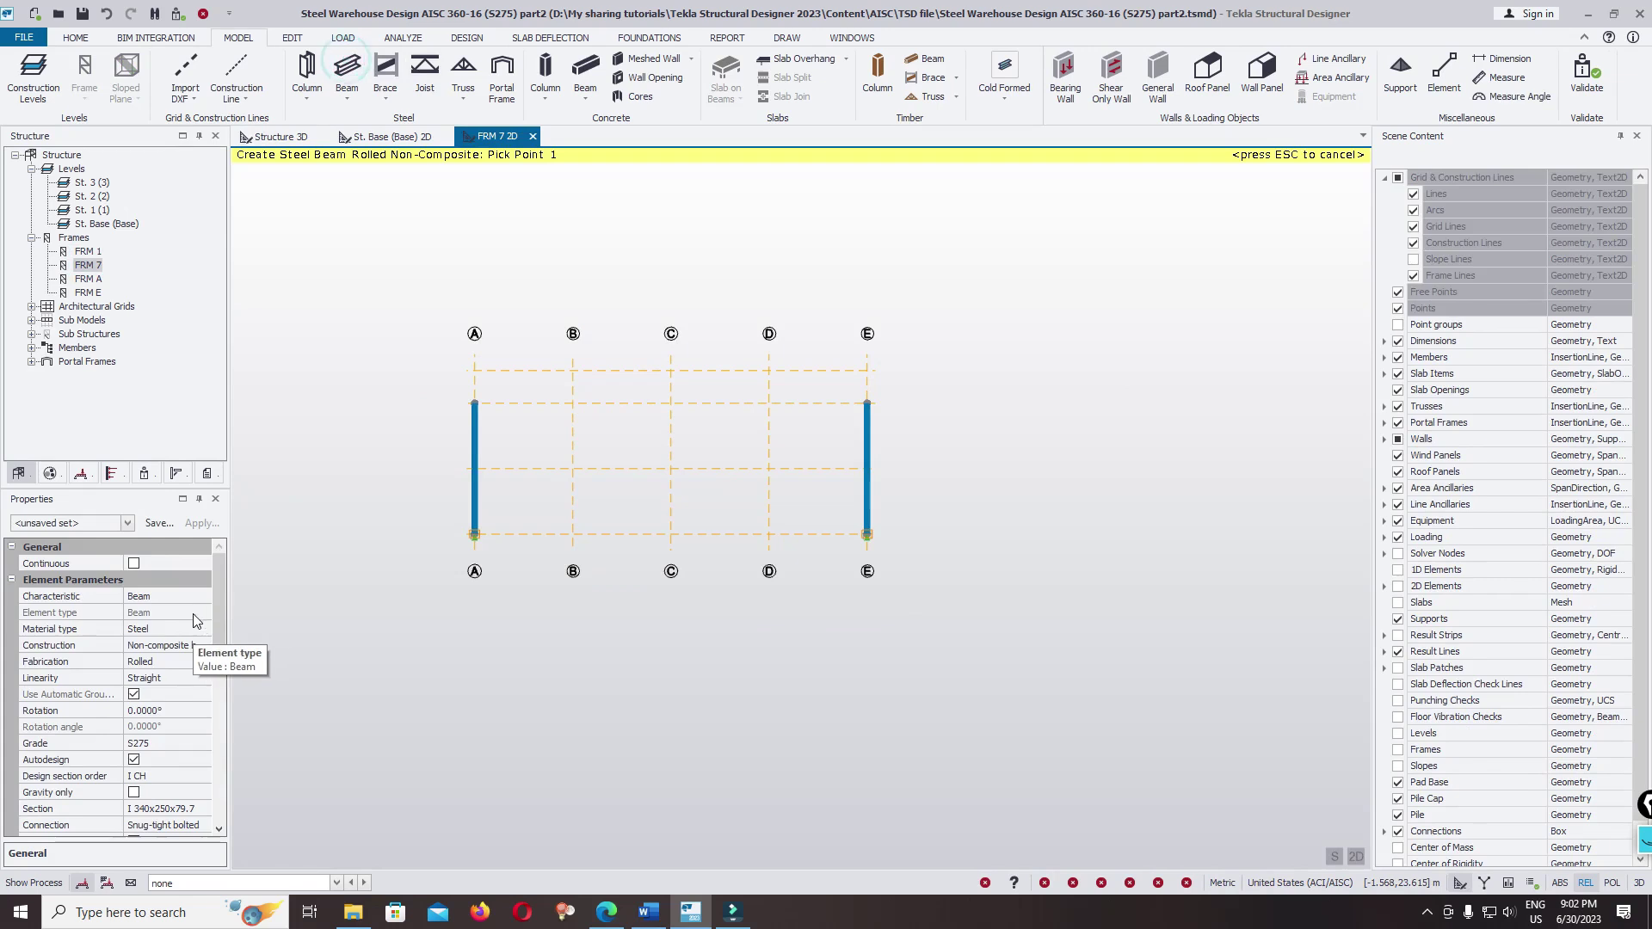
{"action": "left_click", "coordinate": [203, 643]}
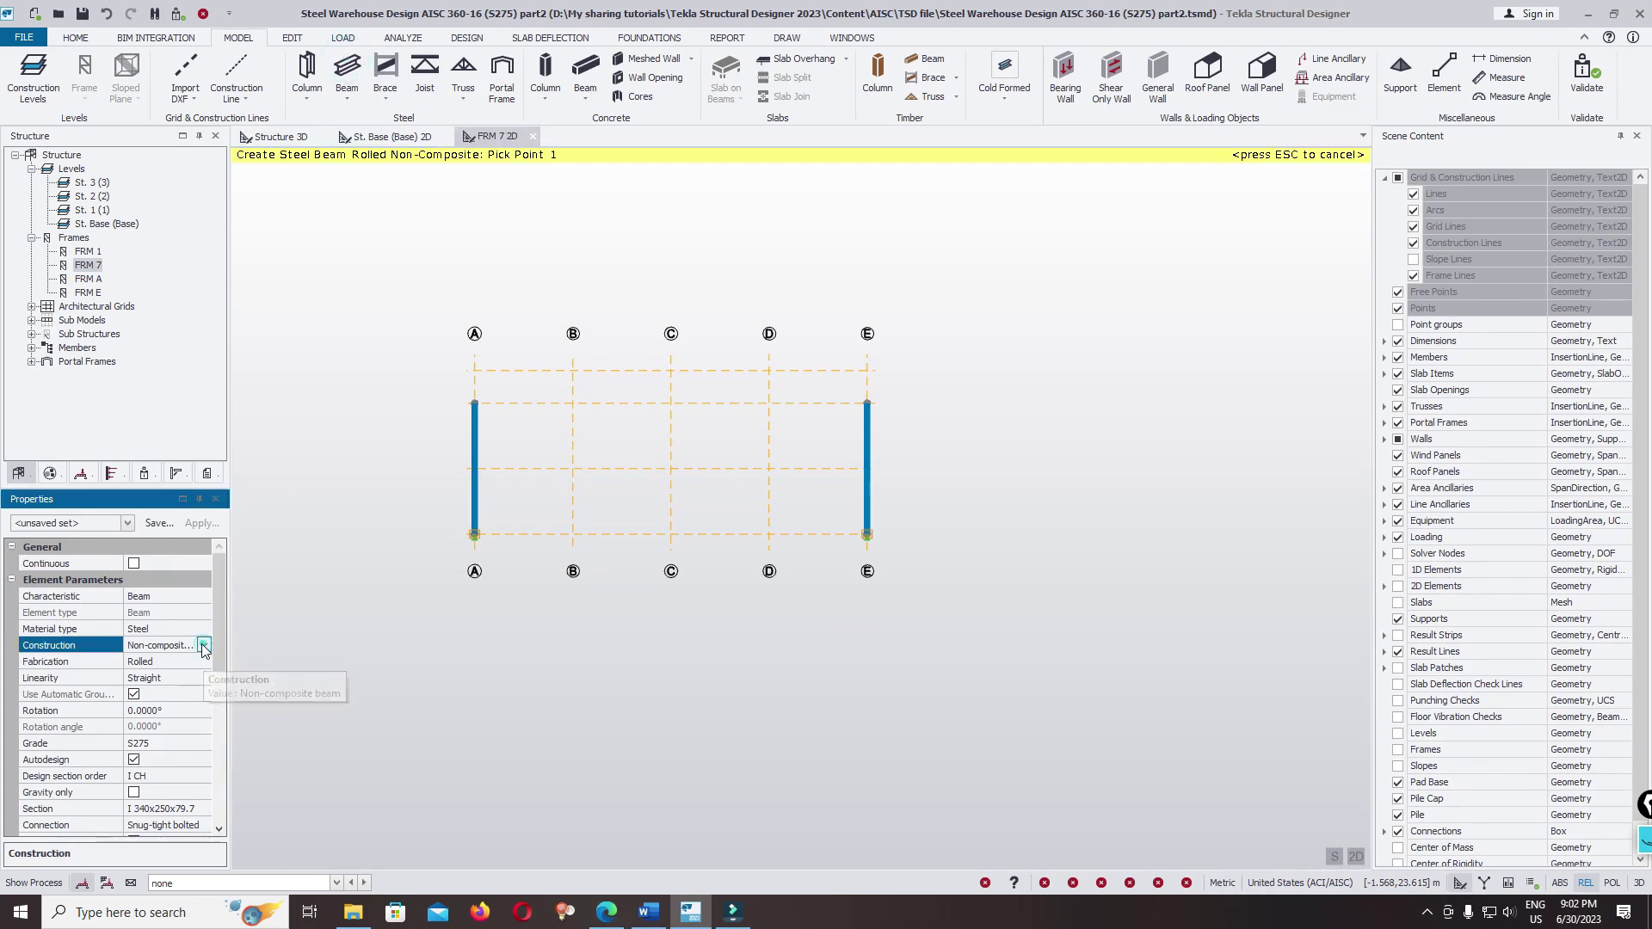
{"action": "left_click_drag", "start_coordinate": [215, 648], "coordinate": [212, 701]}
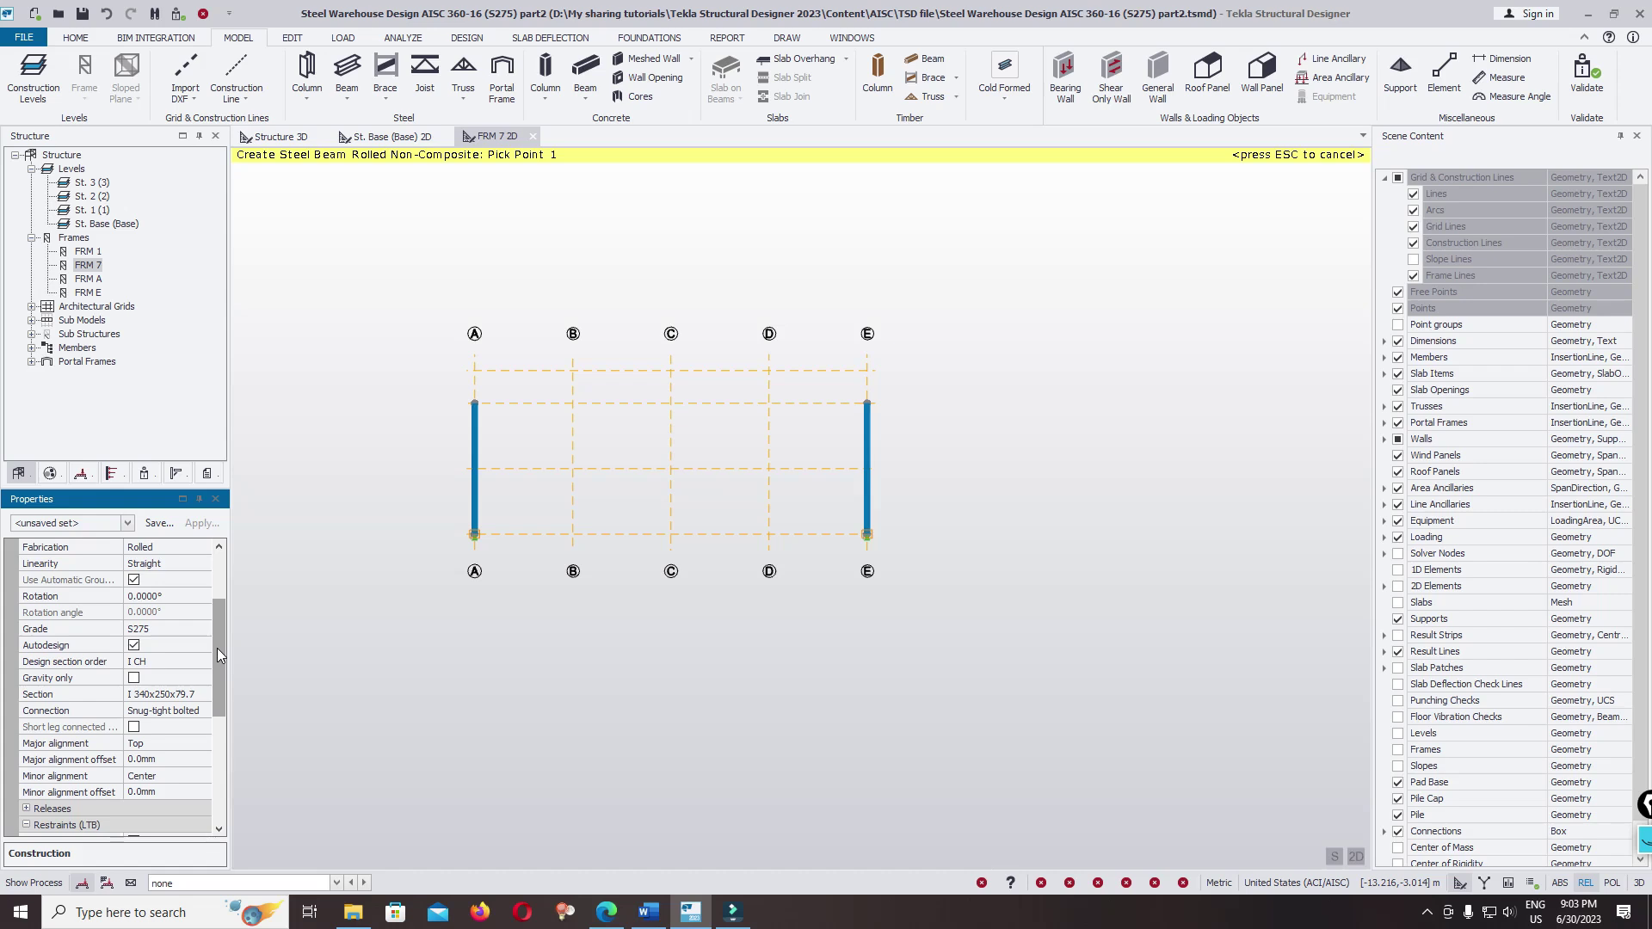
{"action": "scroll", "coordinate": [217, 647], "scroll_direction": "down", "scroll_amount": 1}
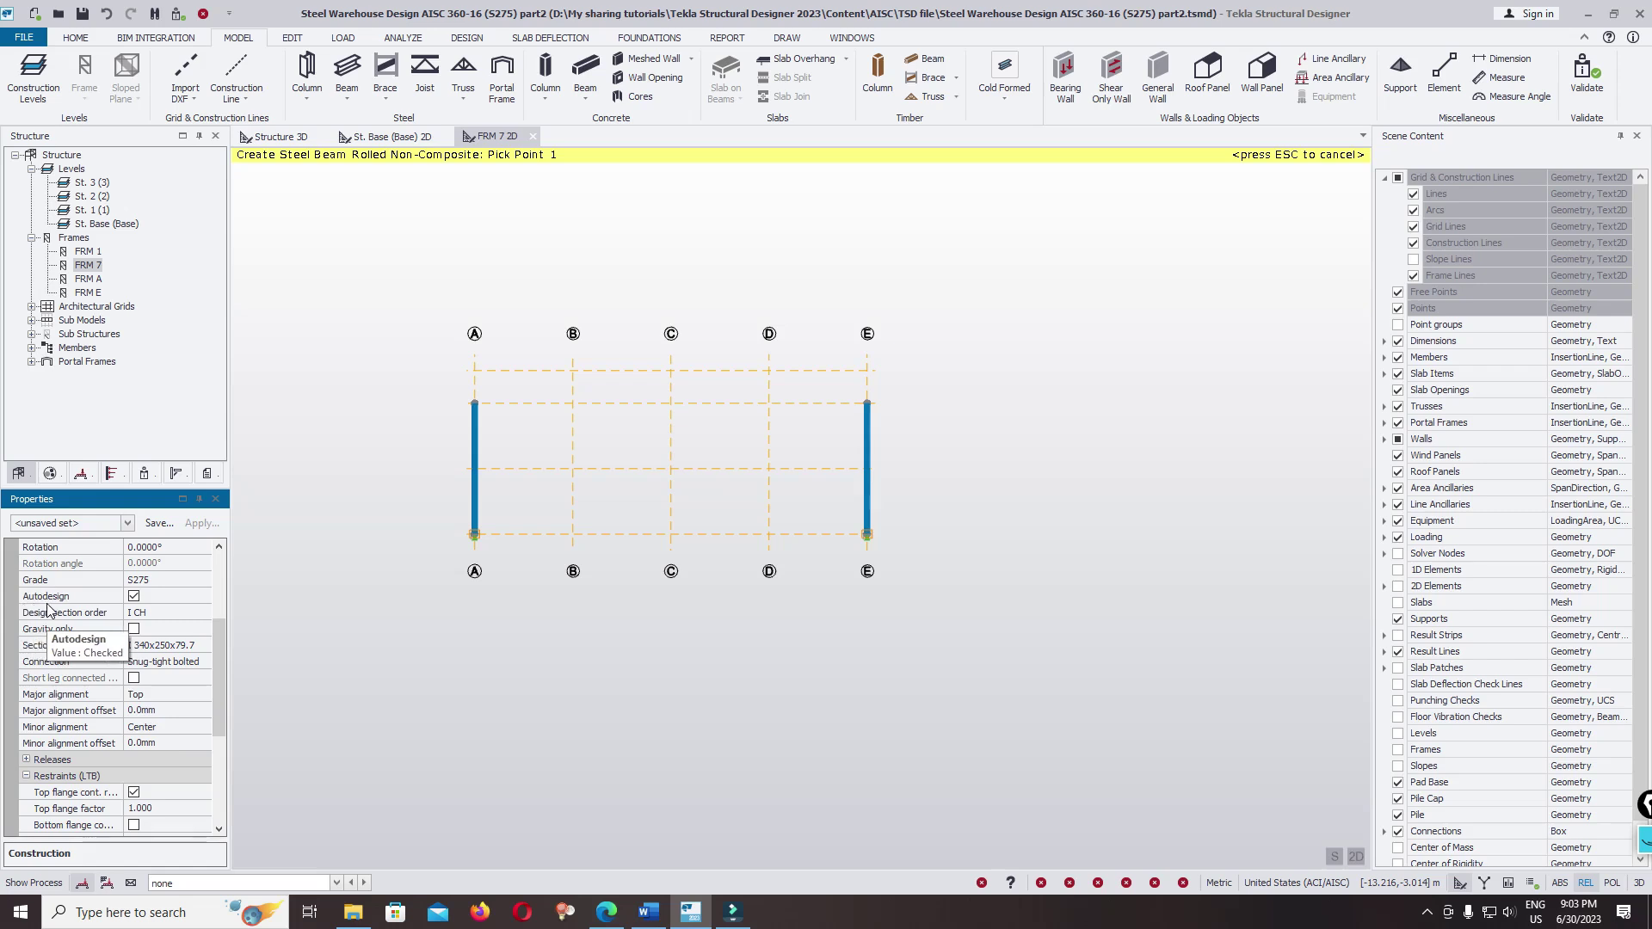
{"action": "mouse_move", "coordinate": [292, 566]}
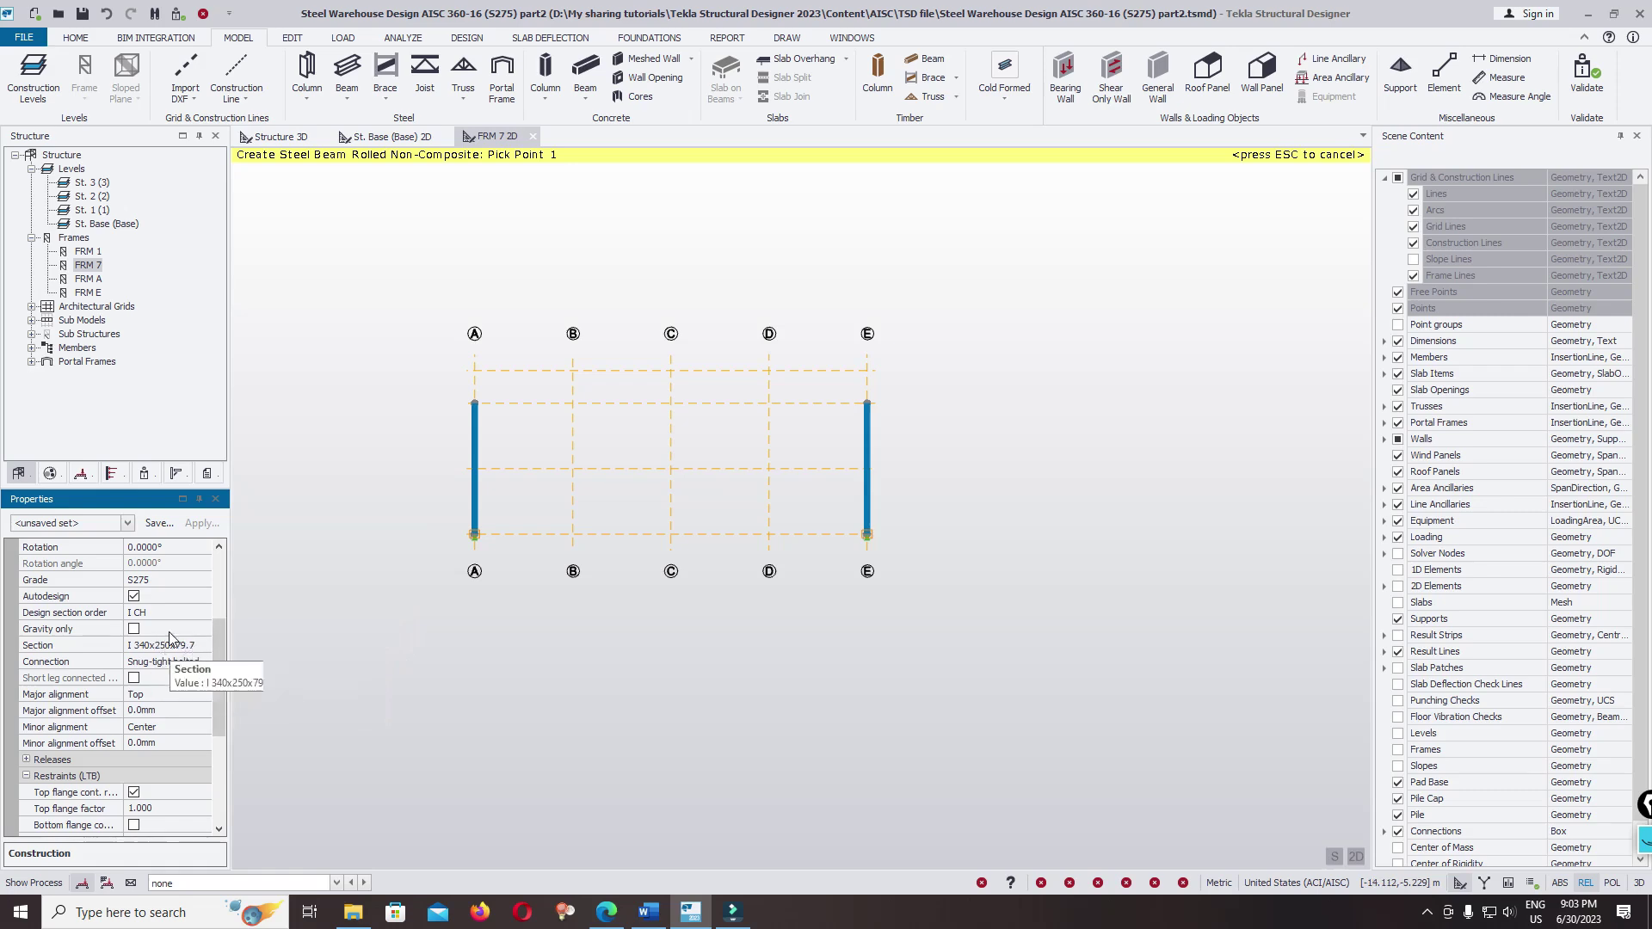
- Turn off Autodesign, choose section I 396x199x56.7, and clear Top flange continuous restraint
{"action": "left_click", "coordinate": [133, 596]}
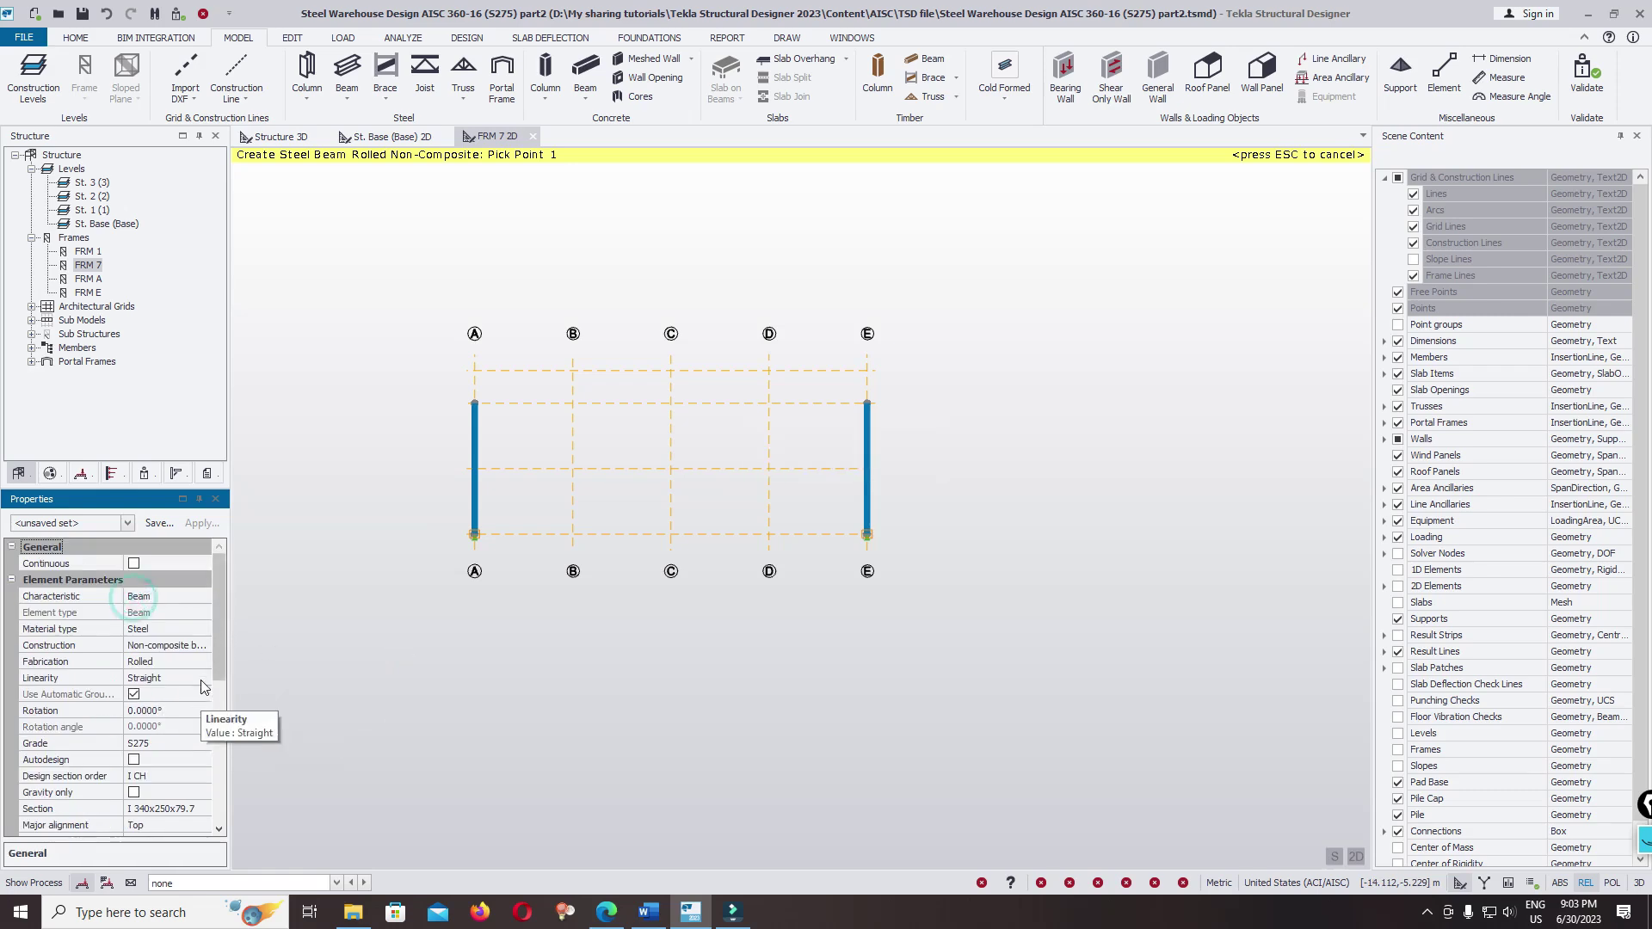
{"action": "left_click_drag", "start_coordinate": [217, 651], "coordinate": [212, 737]}
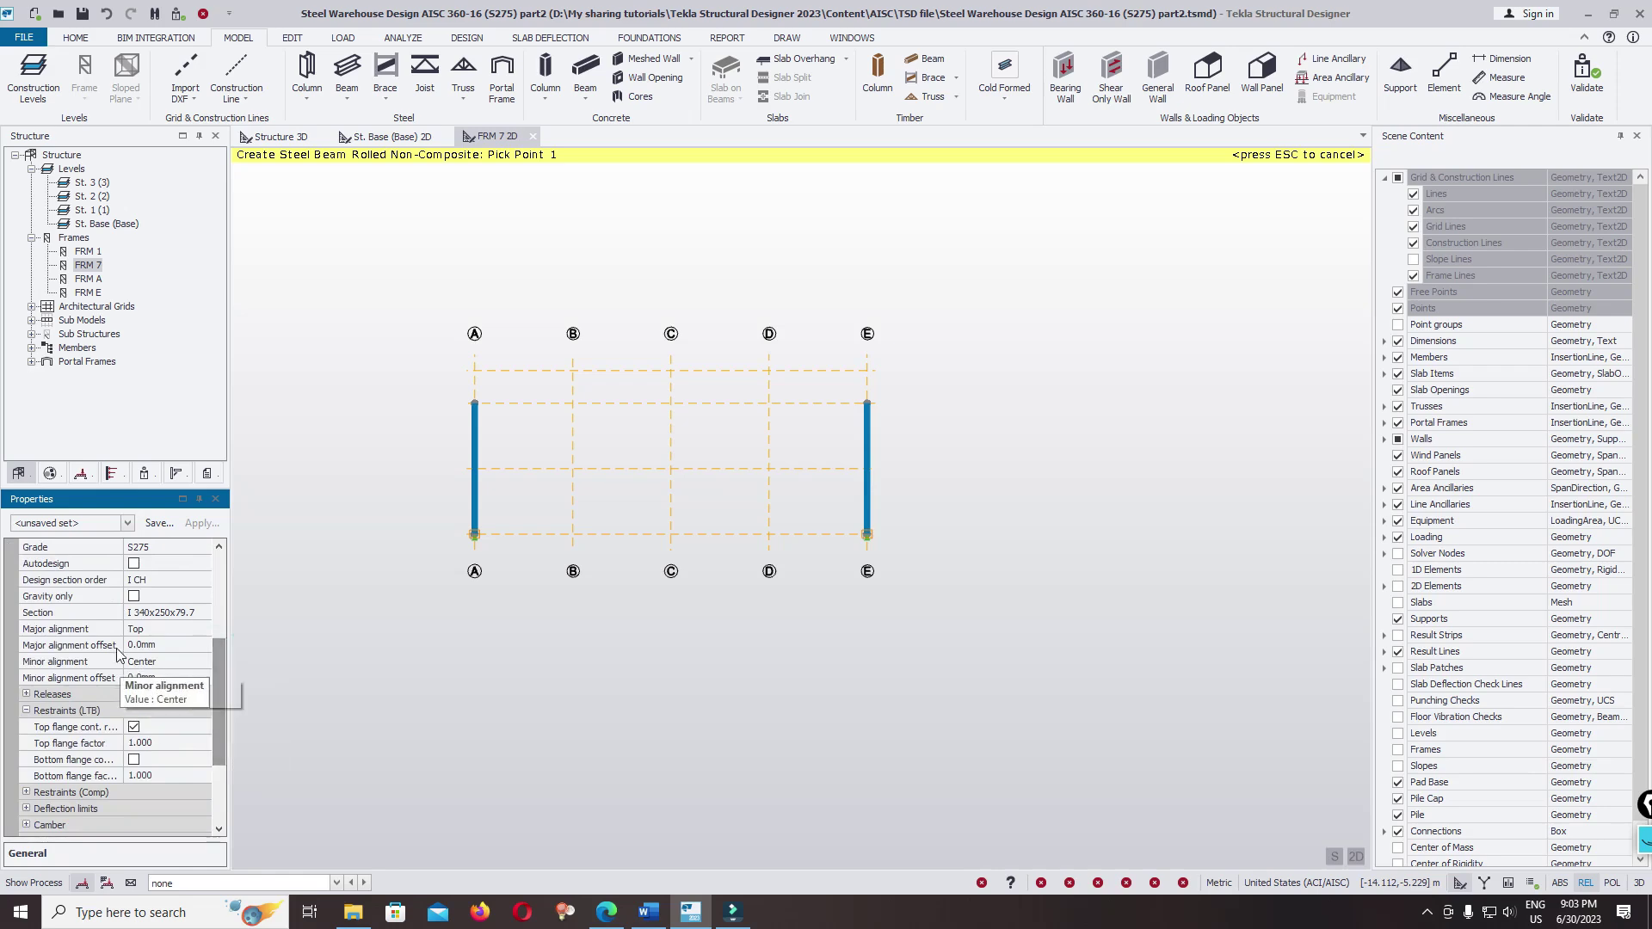
{"action": "left_click", "coordinate": [195, 615]}
{"action": "left_click", "coordinate": [204, 611]}
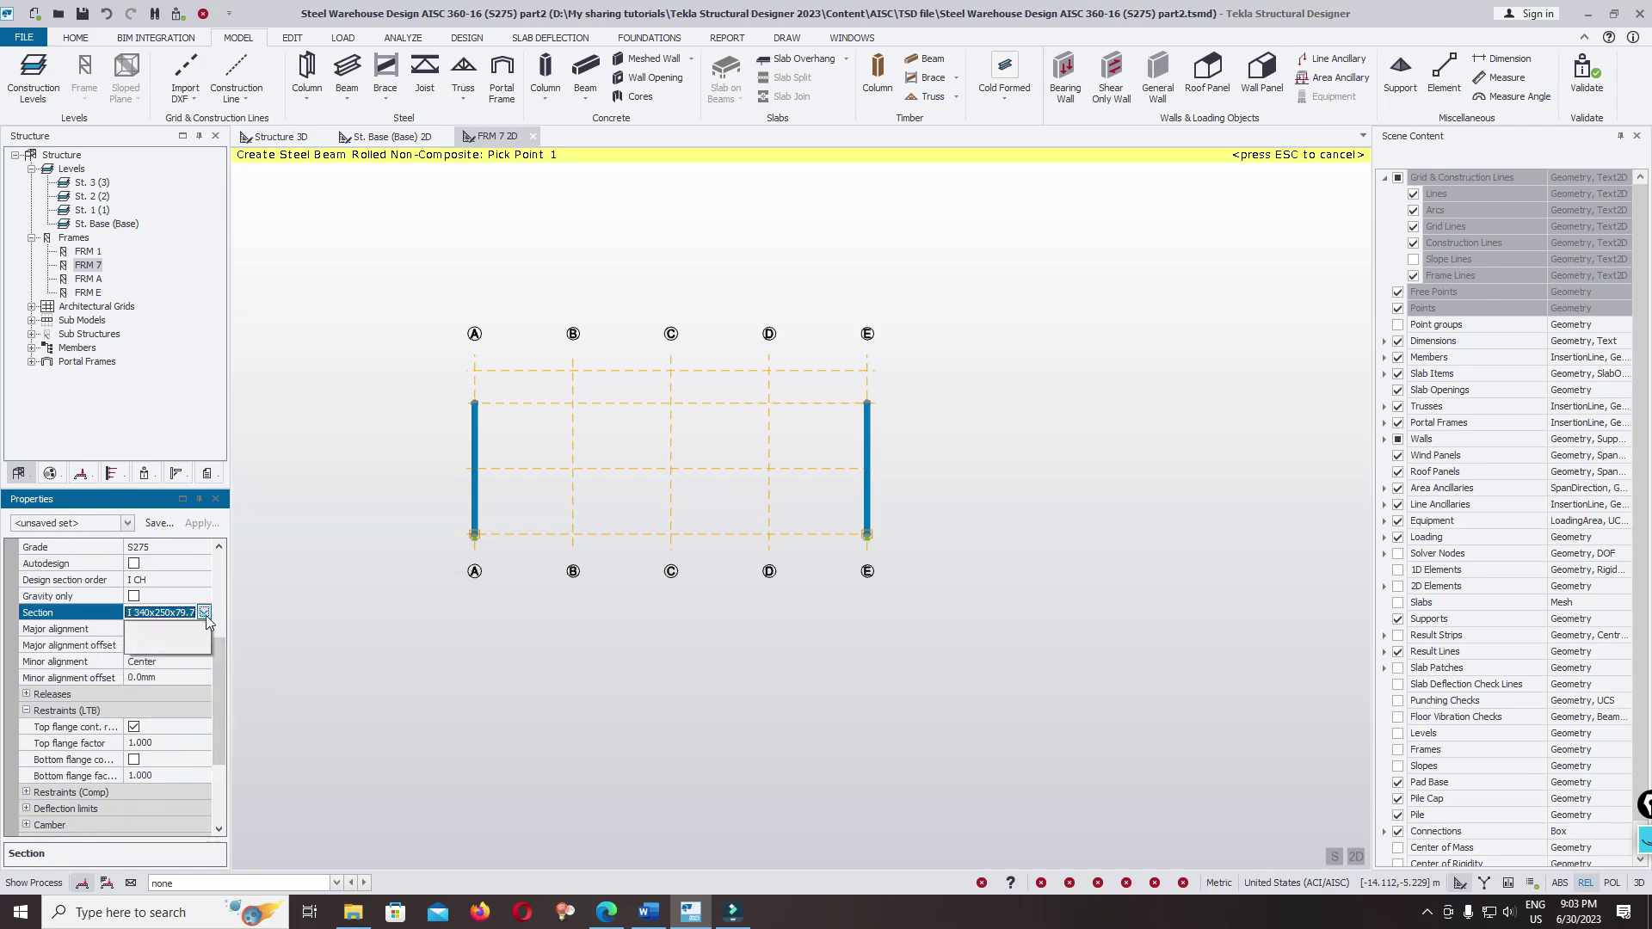
{"action": "left_click", "coordinate": [161, 651]}
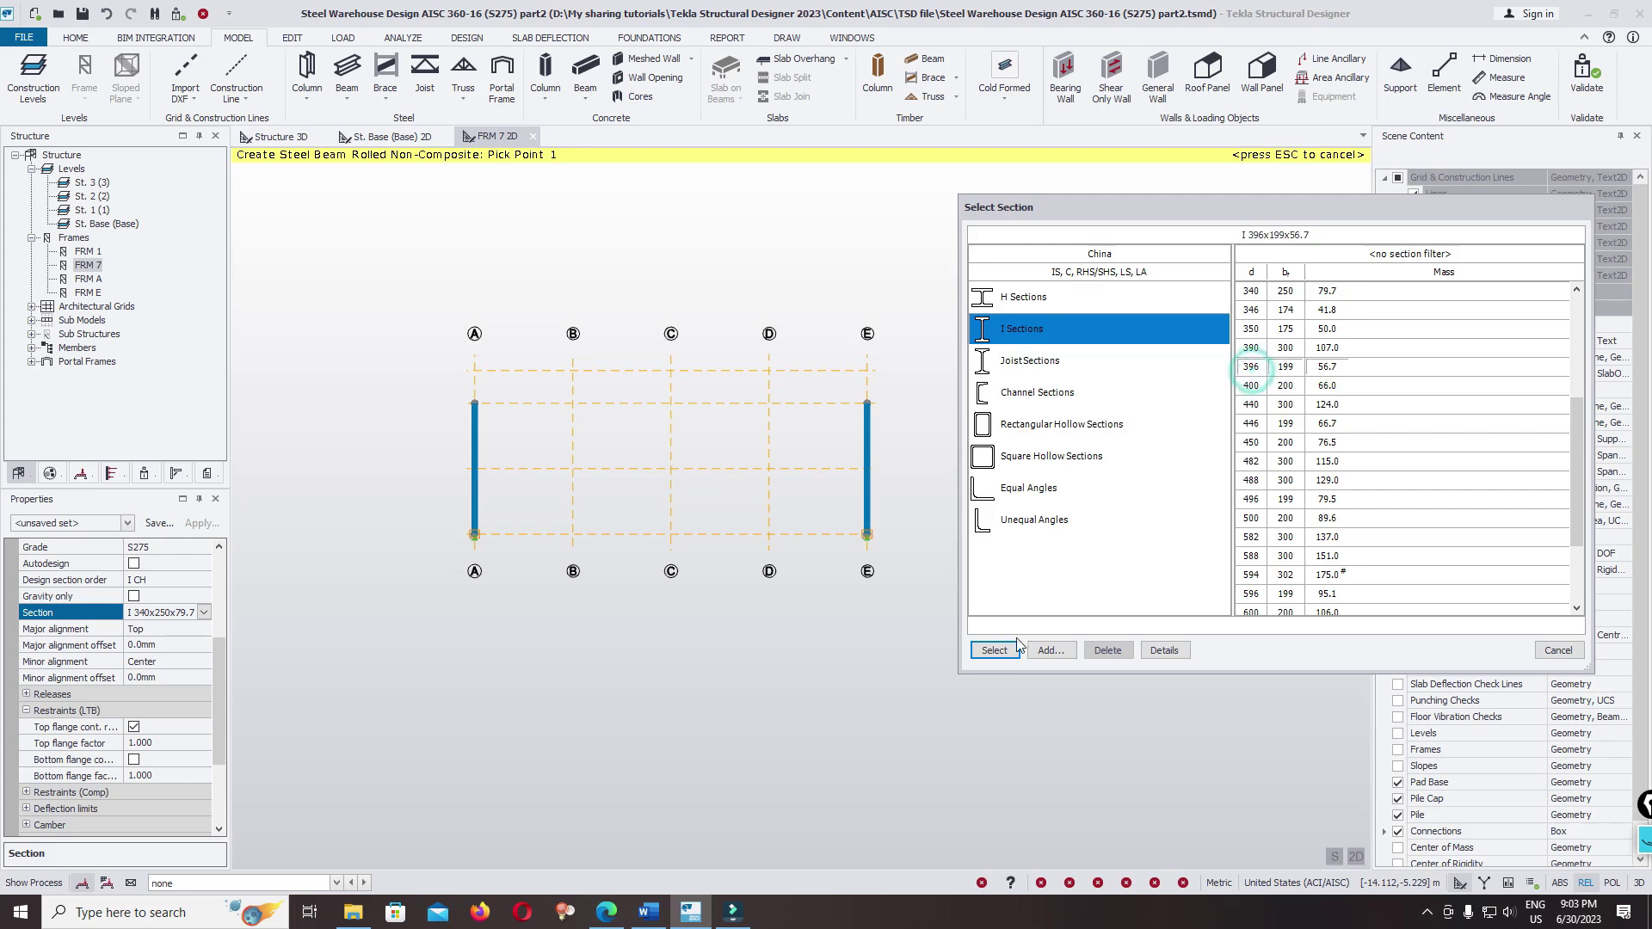
{"action": "left_click", "coordinate": [994, 650]}
{"action": "left_click_drag", "start_coordinate": [217, 666], "coordinate": [209, 705]}
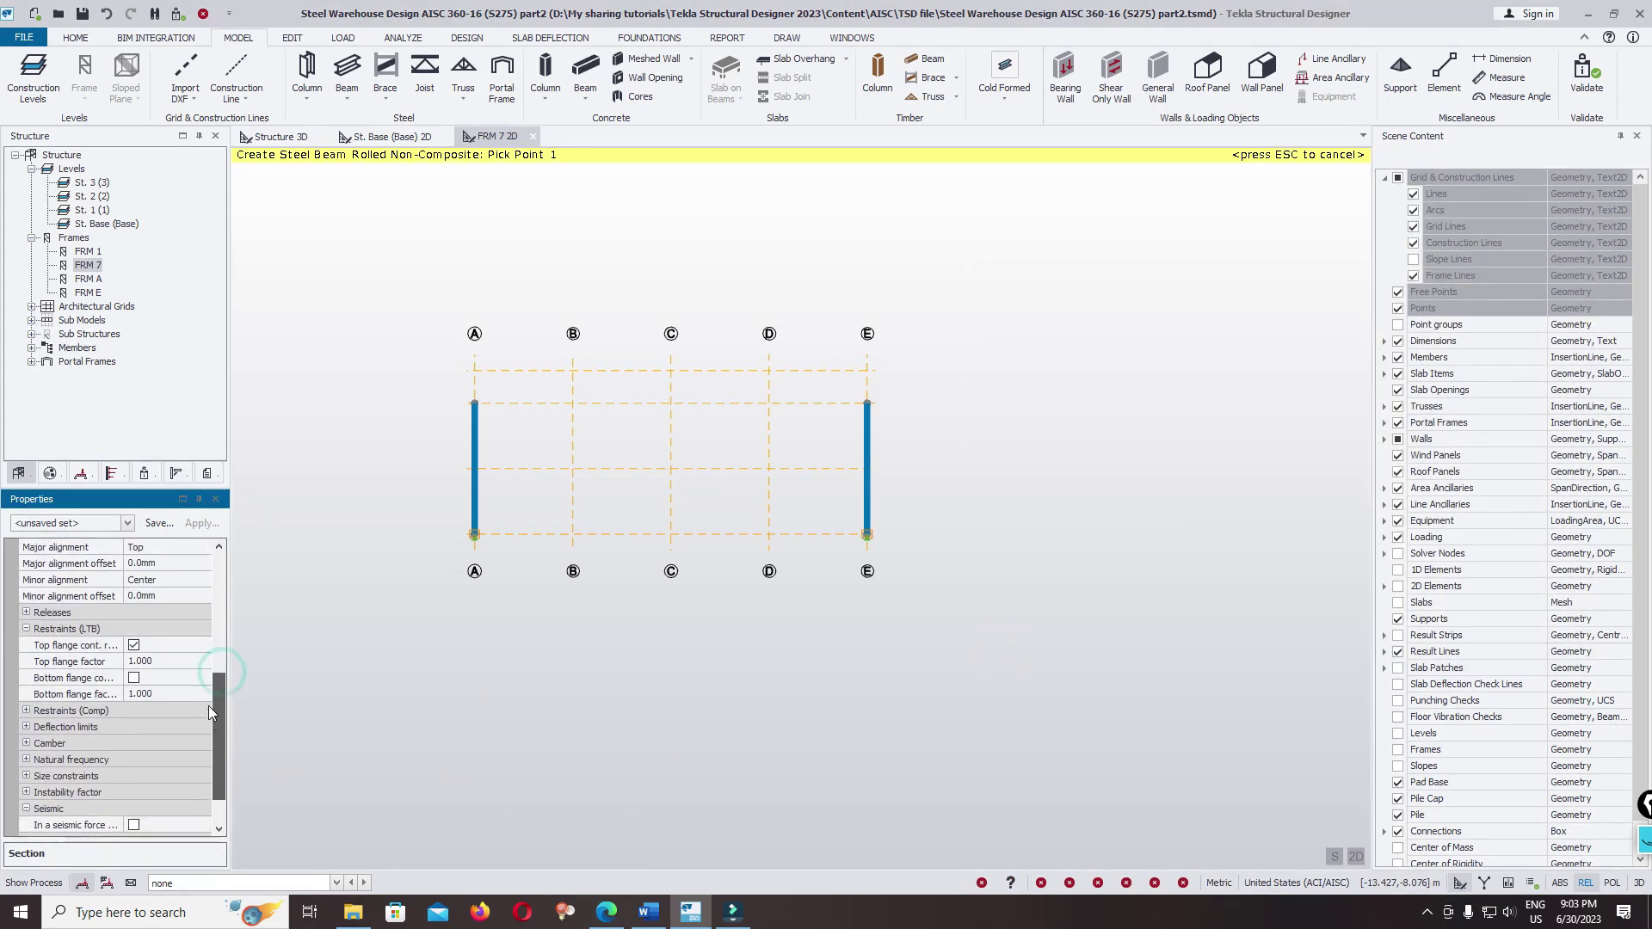
{"action": "left_click", "coordinate": [134, 646]}
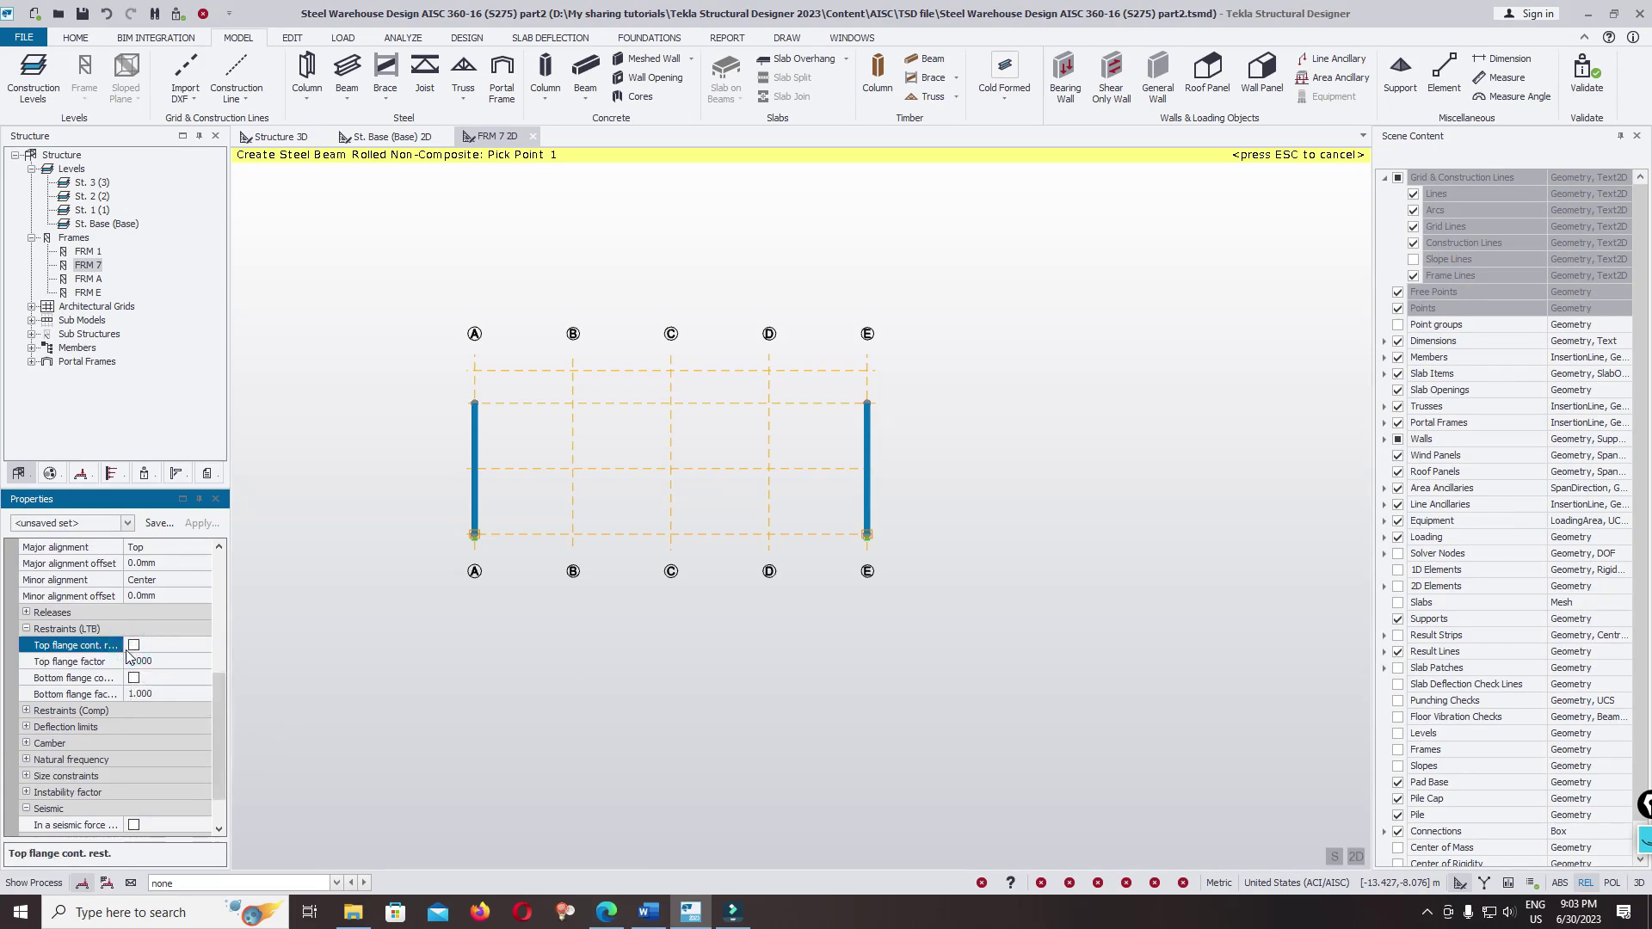
- Draw rafters from the tops of columns A and E to the apex over grid C
{"action": "left_click", "coordinate": [474, 402]}
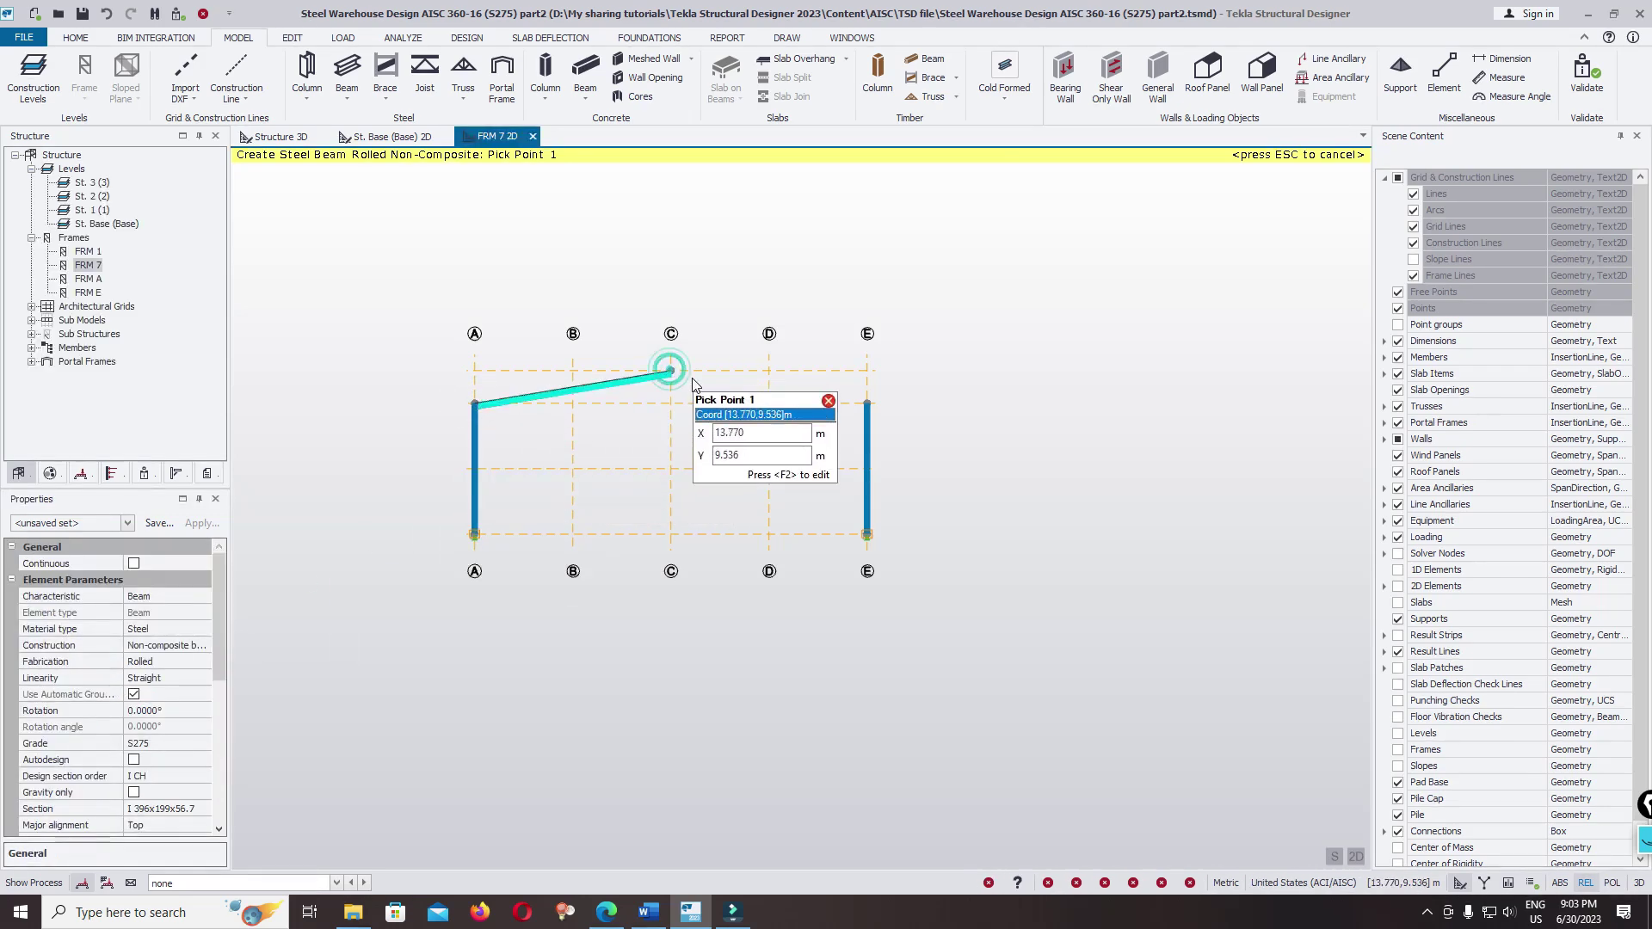
{"action": "left_click", "coordinate": [867, 403]}
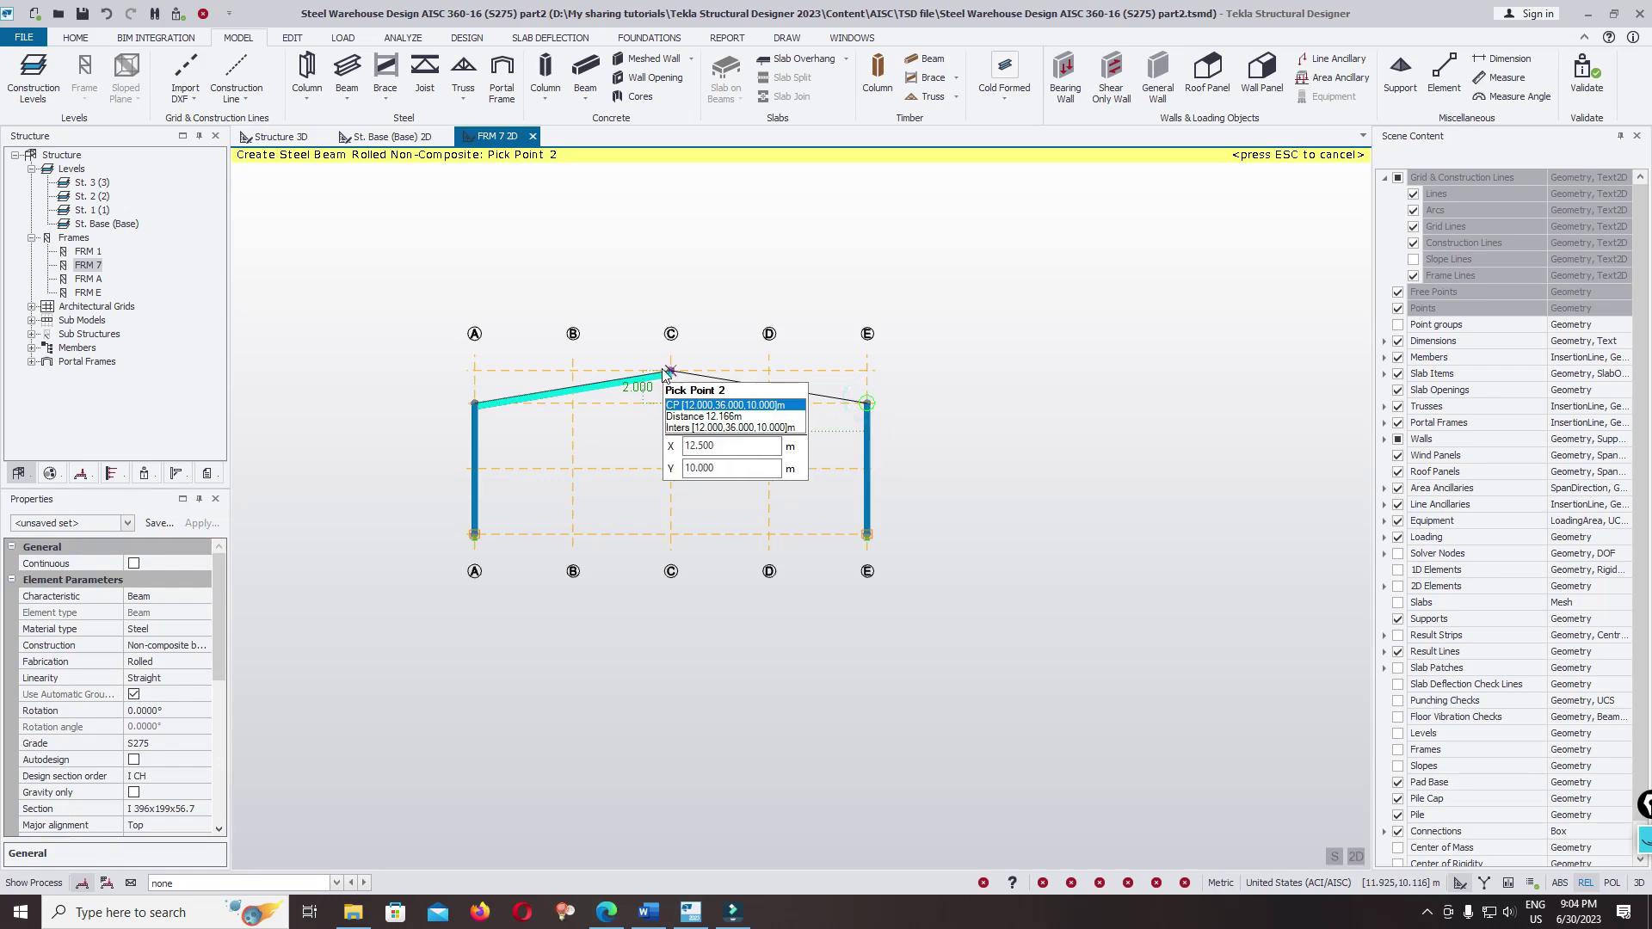
{"action": "left_click", "coordinate": [669, 371]}
{"action": "key", "text": "super"}
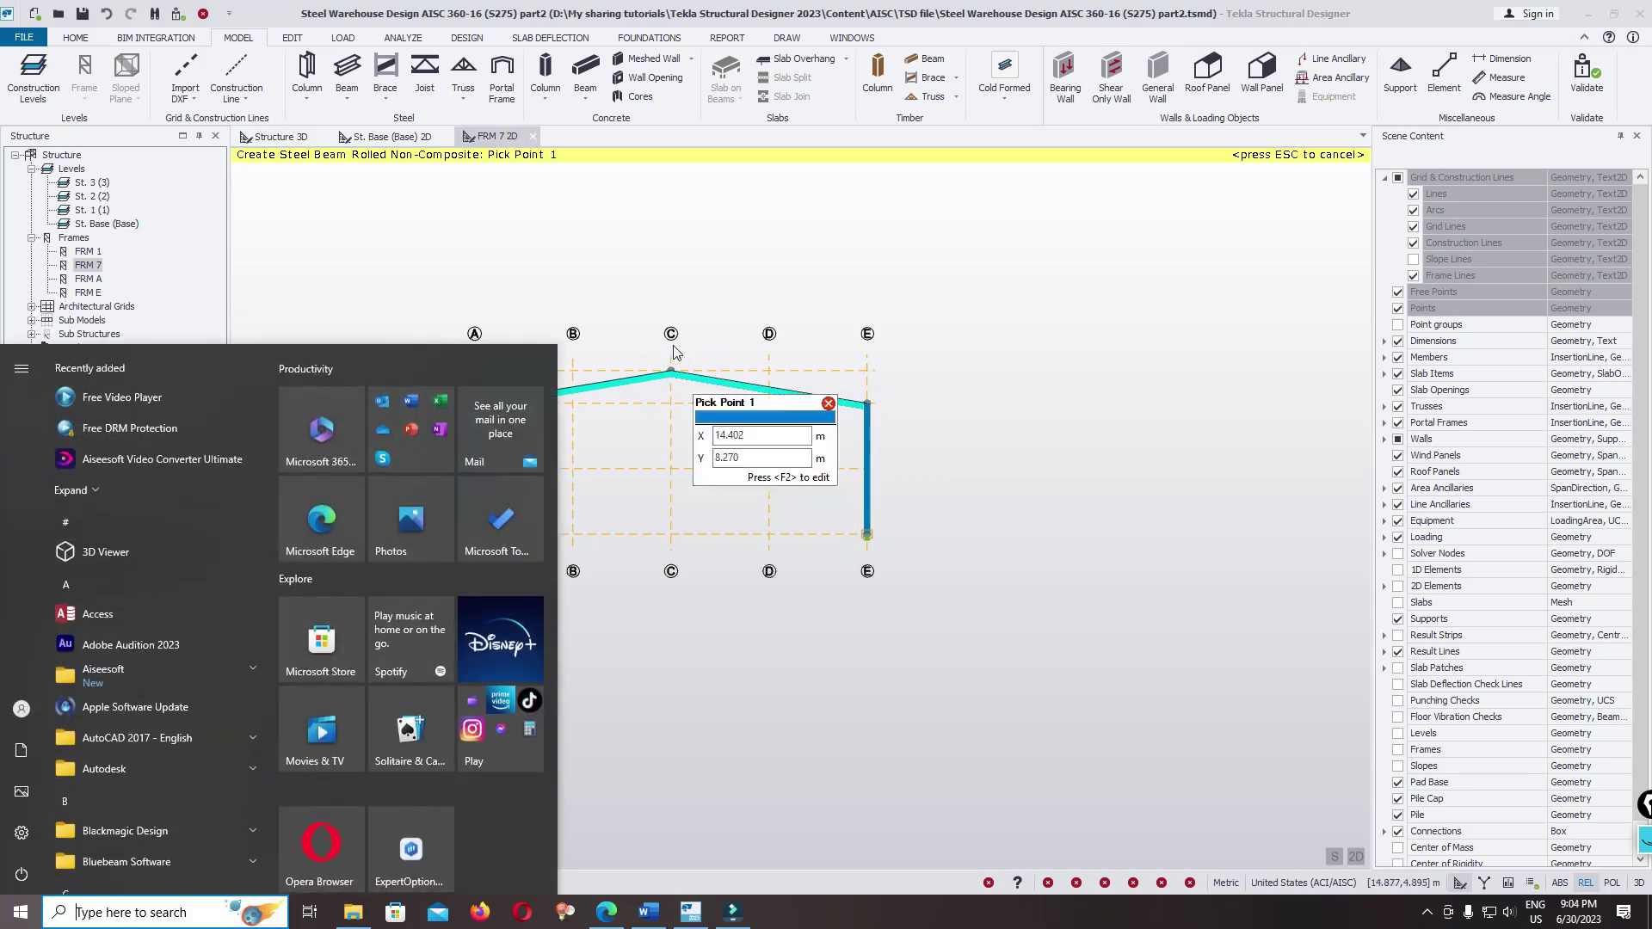
{"action": "key", "text": "Escape"}
{"action": "key", "text": "Escape"}
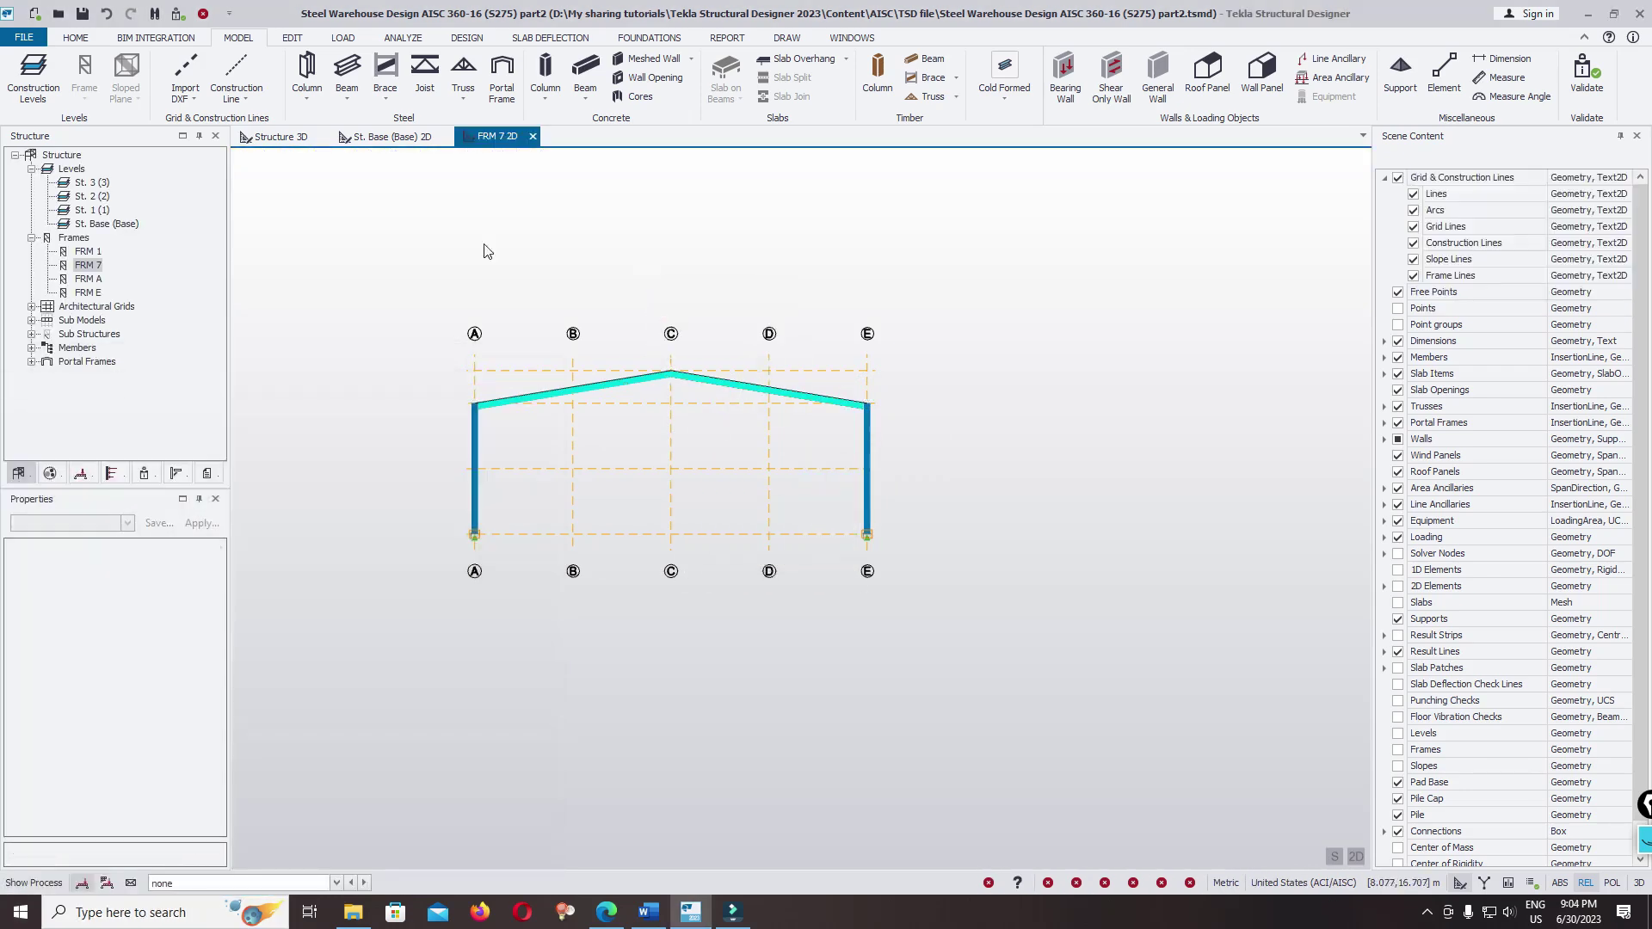
- Return to the Structure 3D view and box-select the steel columns
{"action": "left_click", "coordinate": [25, 37]}
{"action": "left_click", "coordinate": [58, 146]}
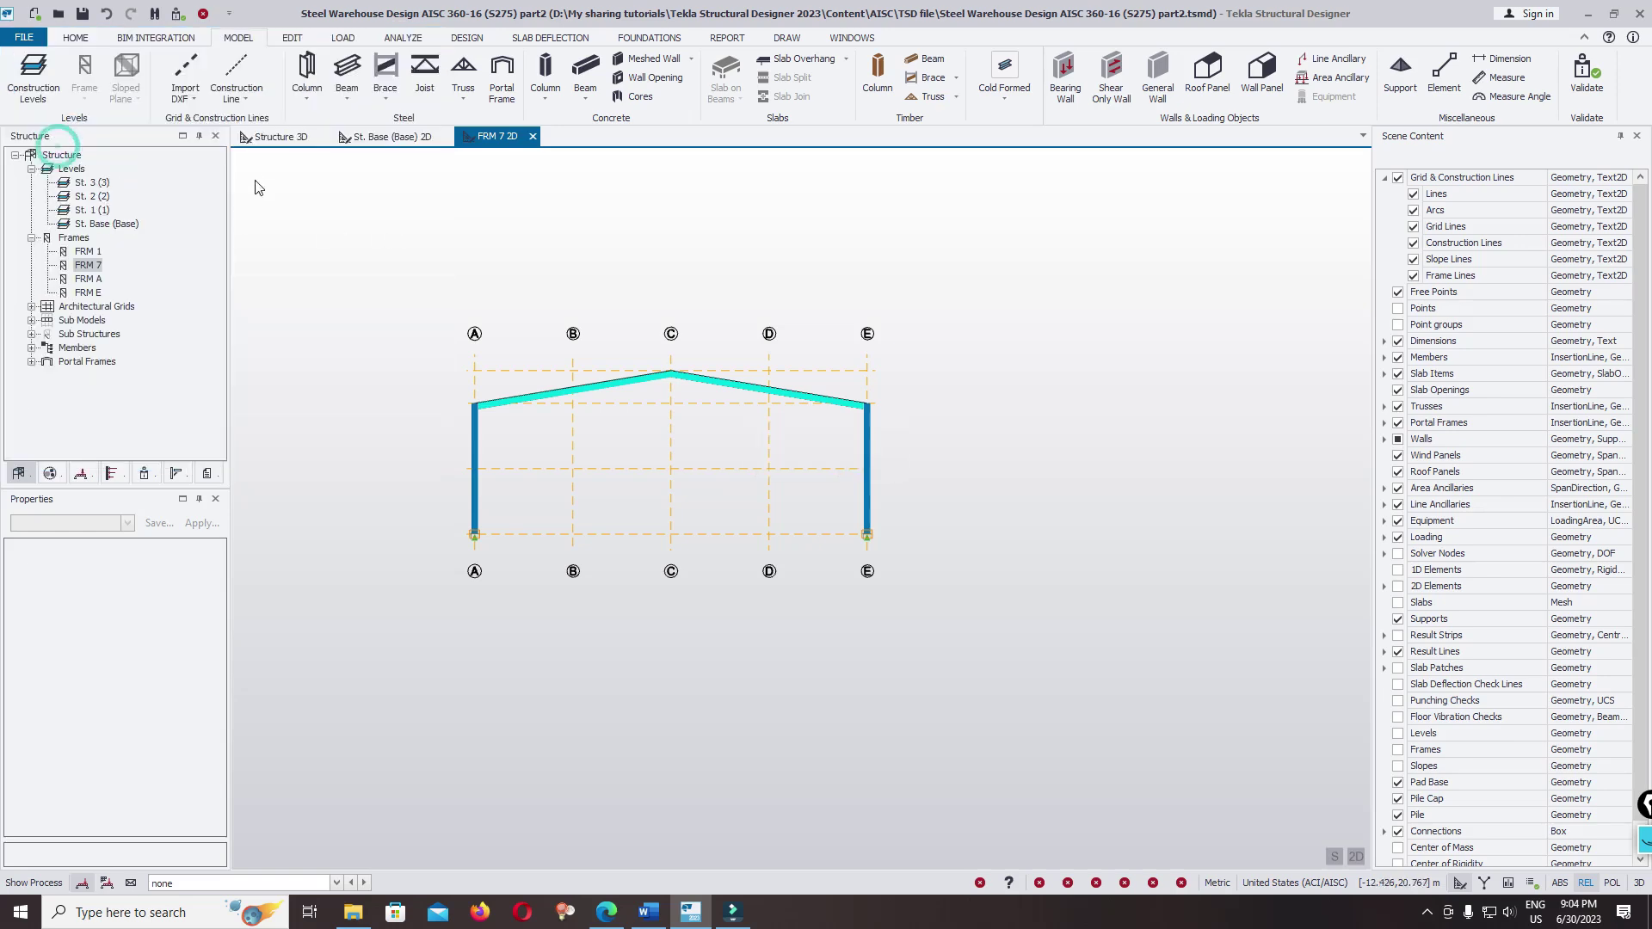
{"action": "left_click", "coordinate": [267, 138]}
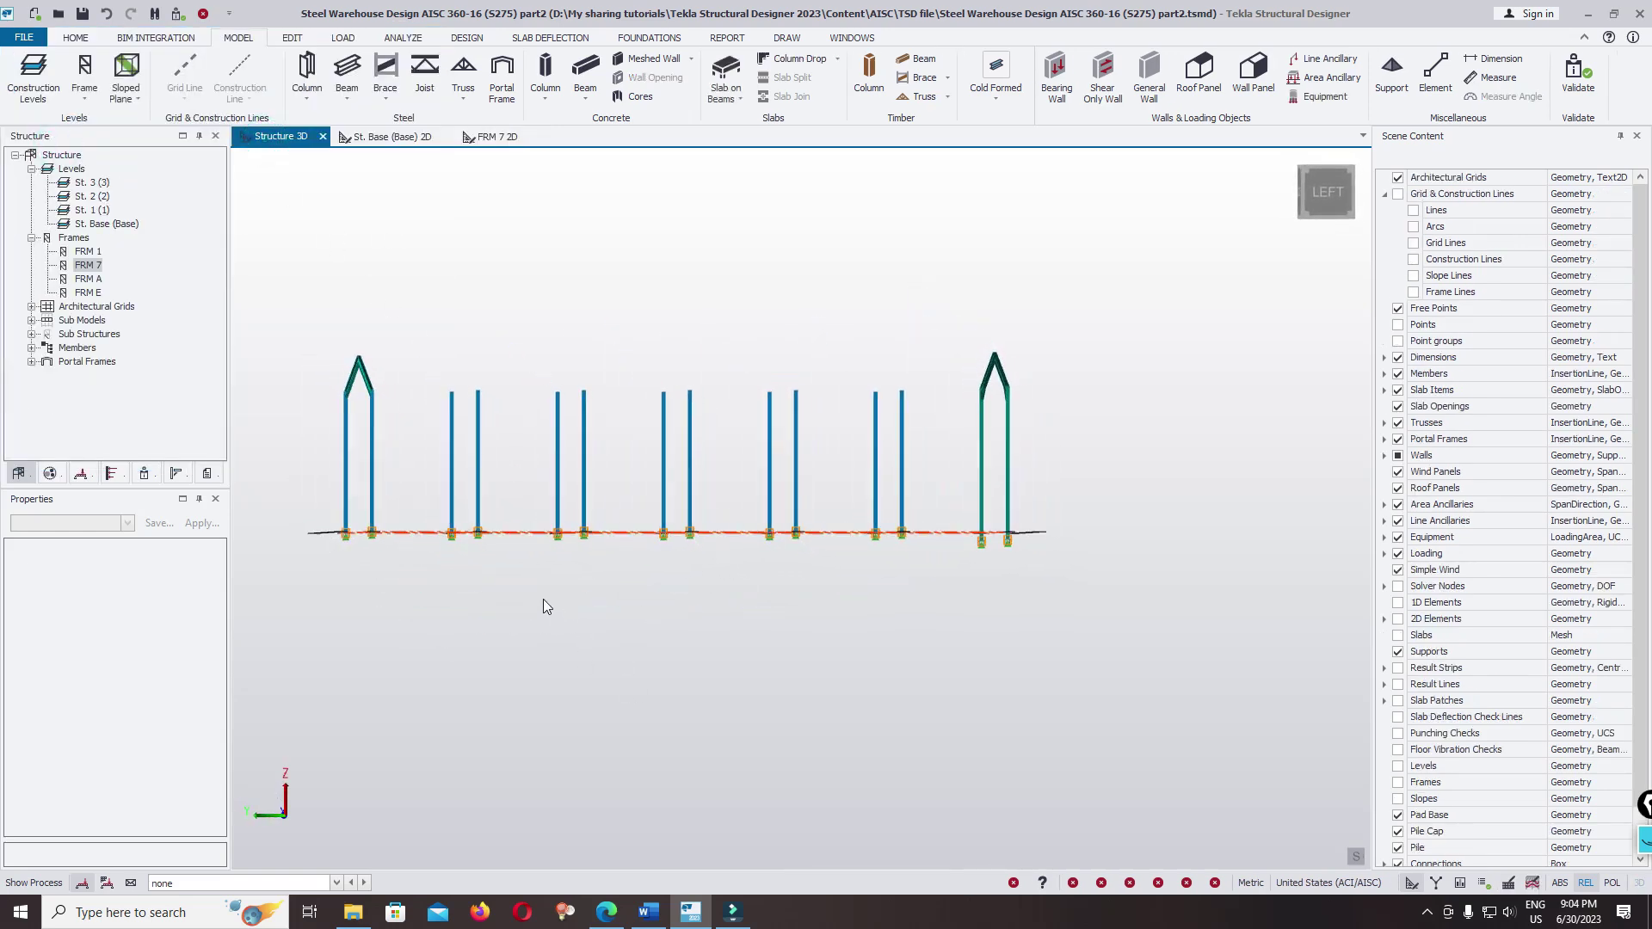
{"action": "left_click_drag", "start_coordinate": [920, 421], "coordinate": [318, 453]}
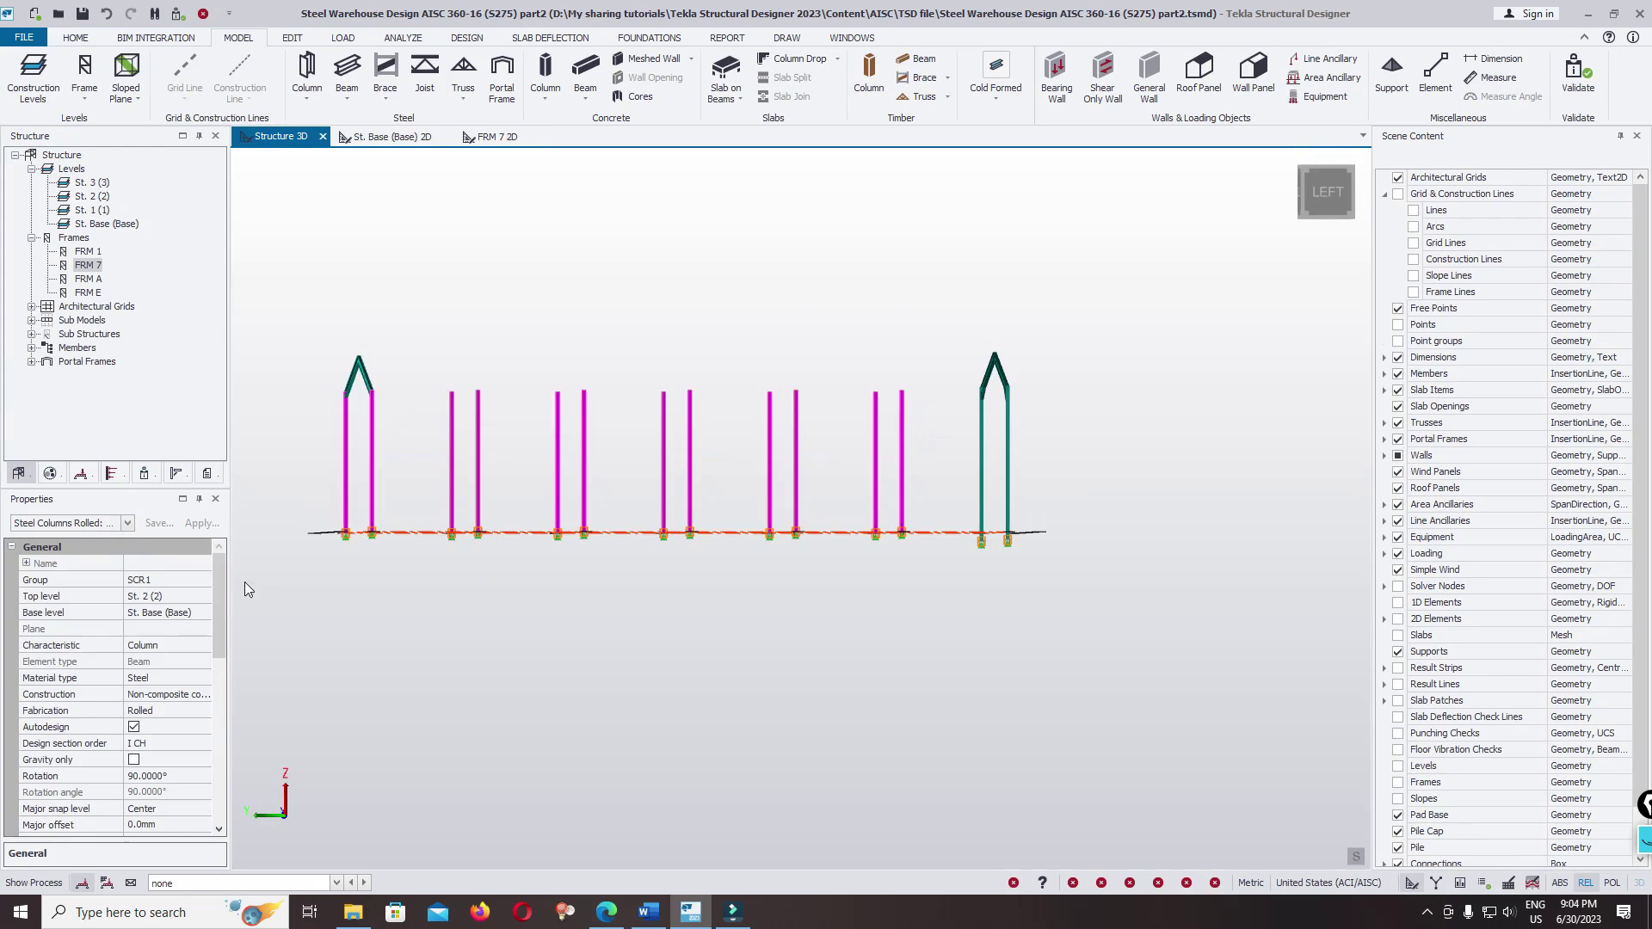
- Turn off autodesign for the selected steel columns, save the model, and orbit to an isometric view
{"action": "left_click", "coordinate": [133, 726]}
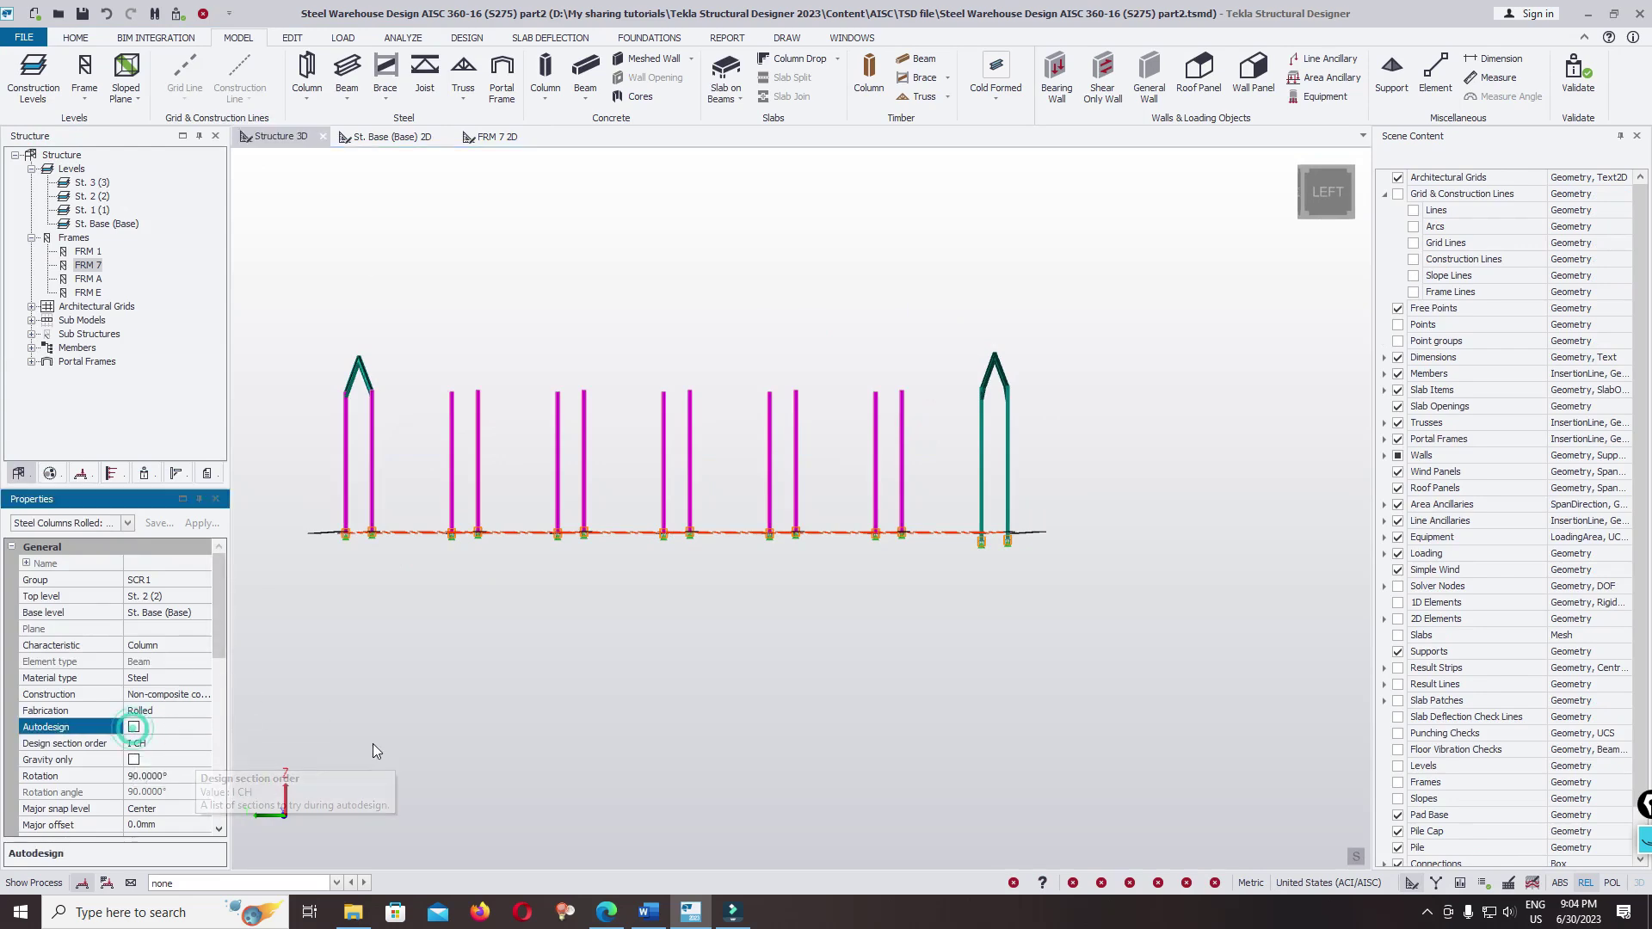
{"action": "left_click", "coordinate": [629, 633]}
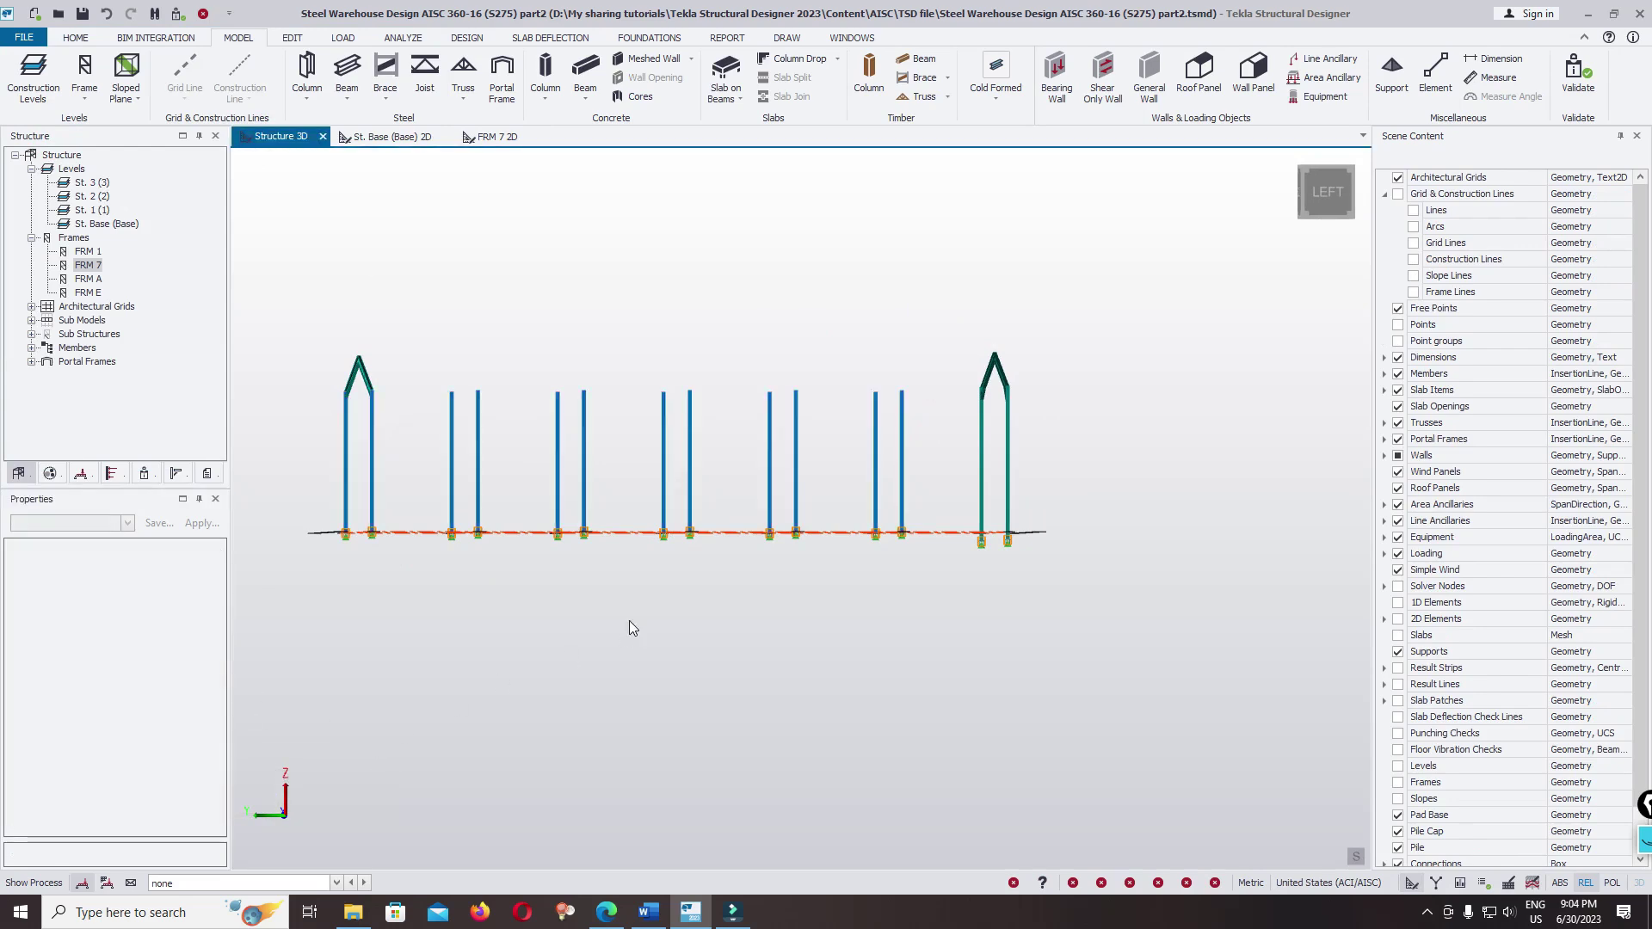
{"action": "left_click", "coordinate": [21, 37]}
{"action": "left_click", "coordinate": [53, 132]}
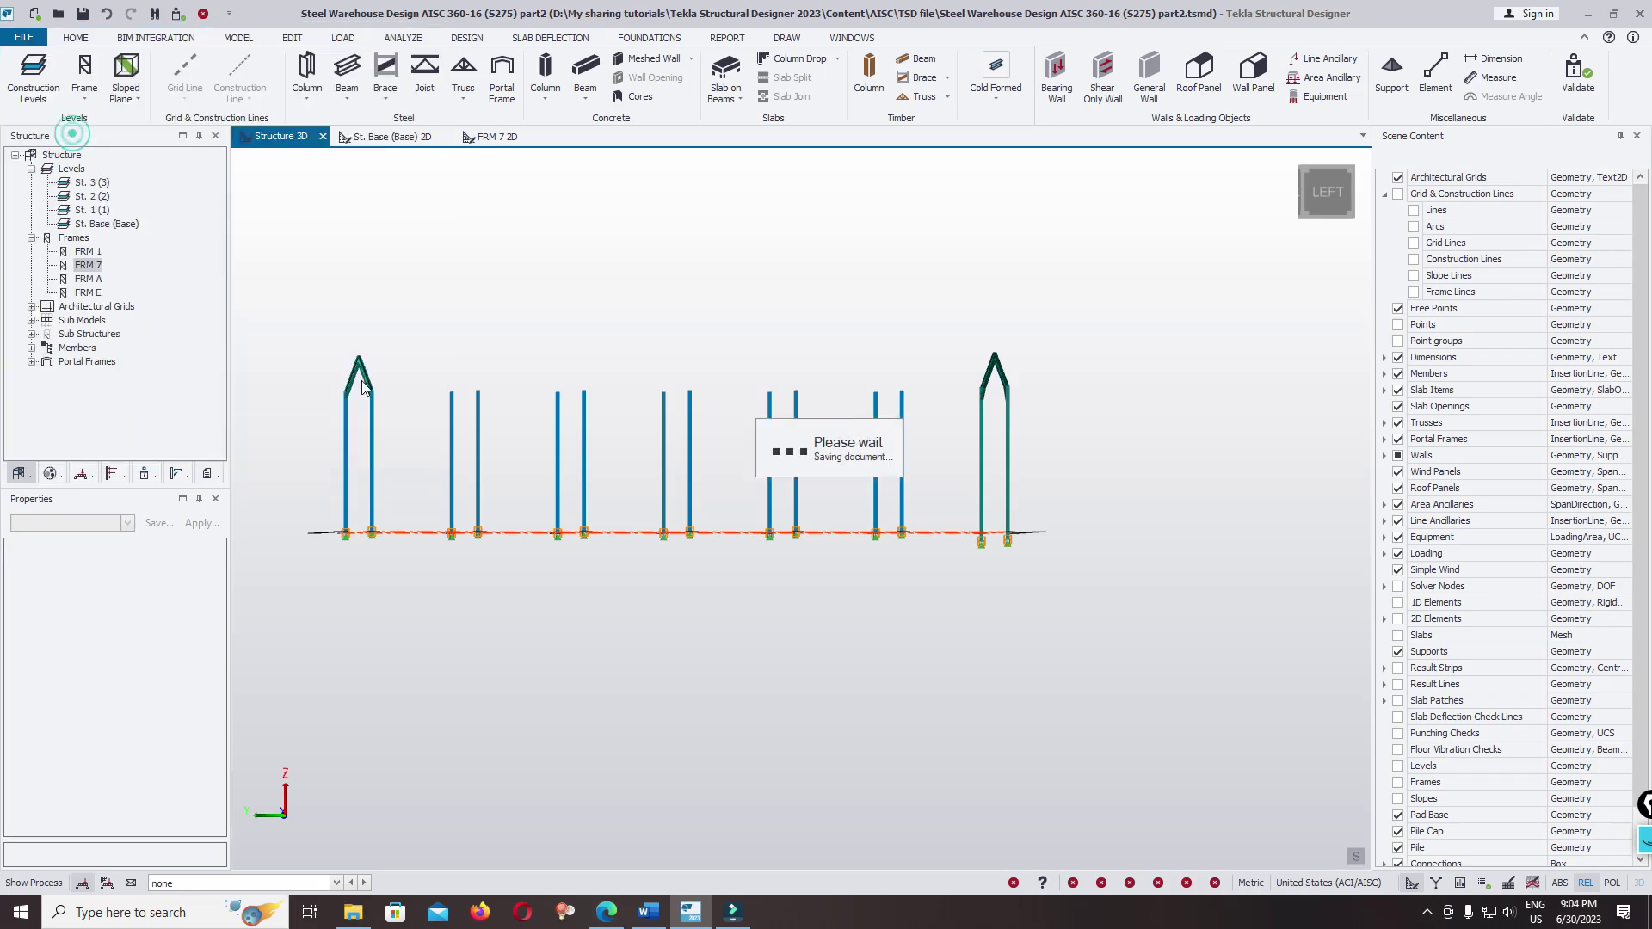
{"action": "left_click", "coordinate": [13, 38]}
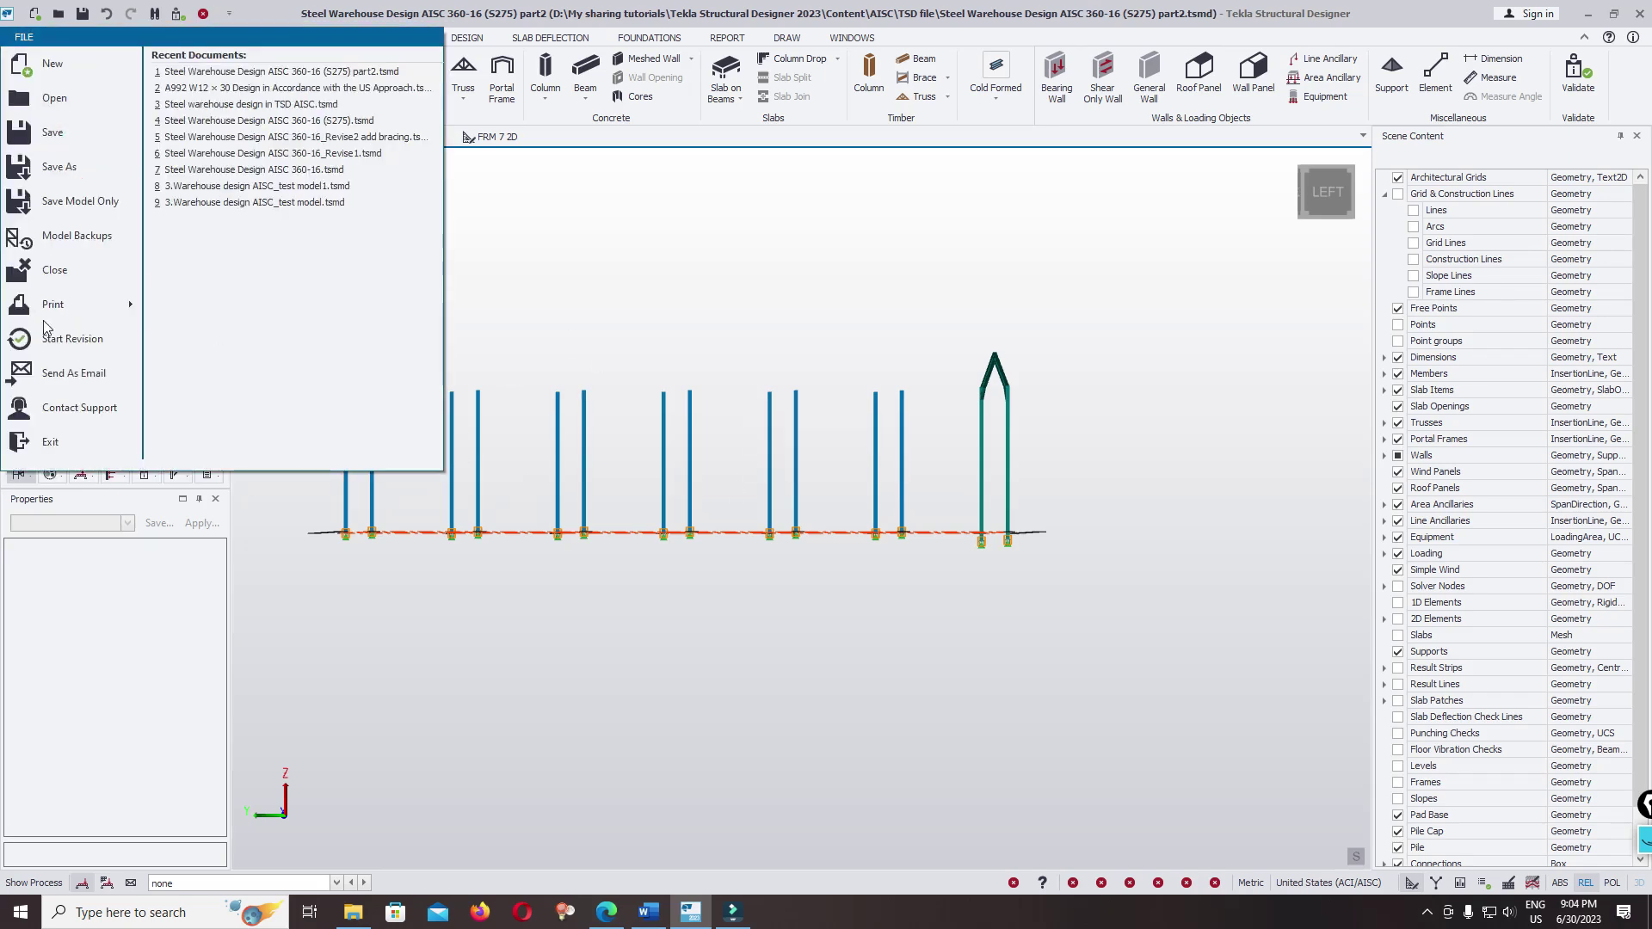
{"action": "left_click", "coordinate": [54, 135]}
{"action": "mouse_move", "coordinate": [1057, 593]}
{"action": "middle_mouse_down"}
{"action": "mouse_move", "coordinate": [1074, 639]}
{"action": "mouse_move", "coordinate": [1055, 574]}
{"action": "middle_mouse_up"}
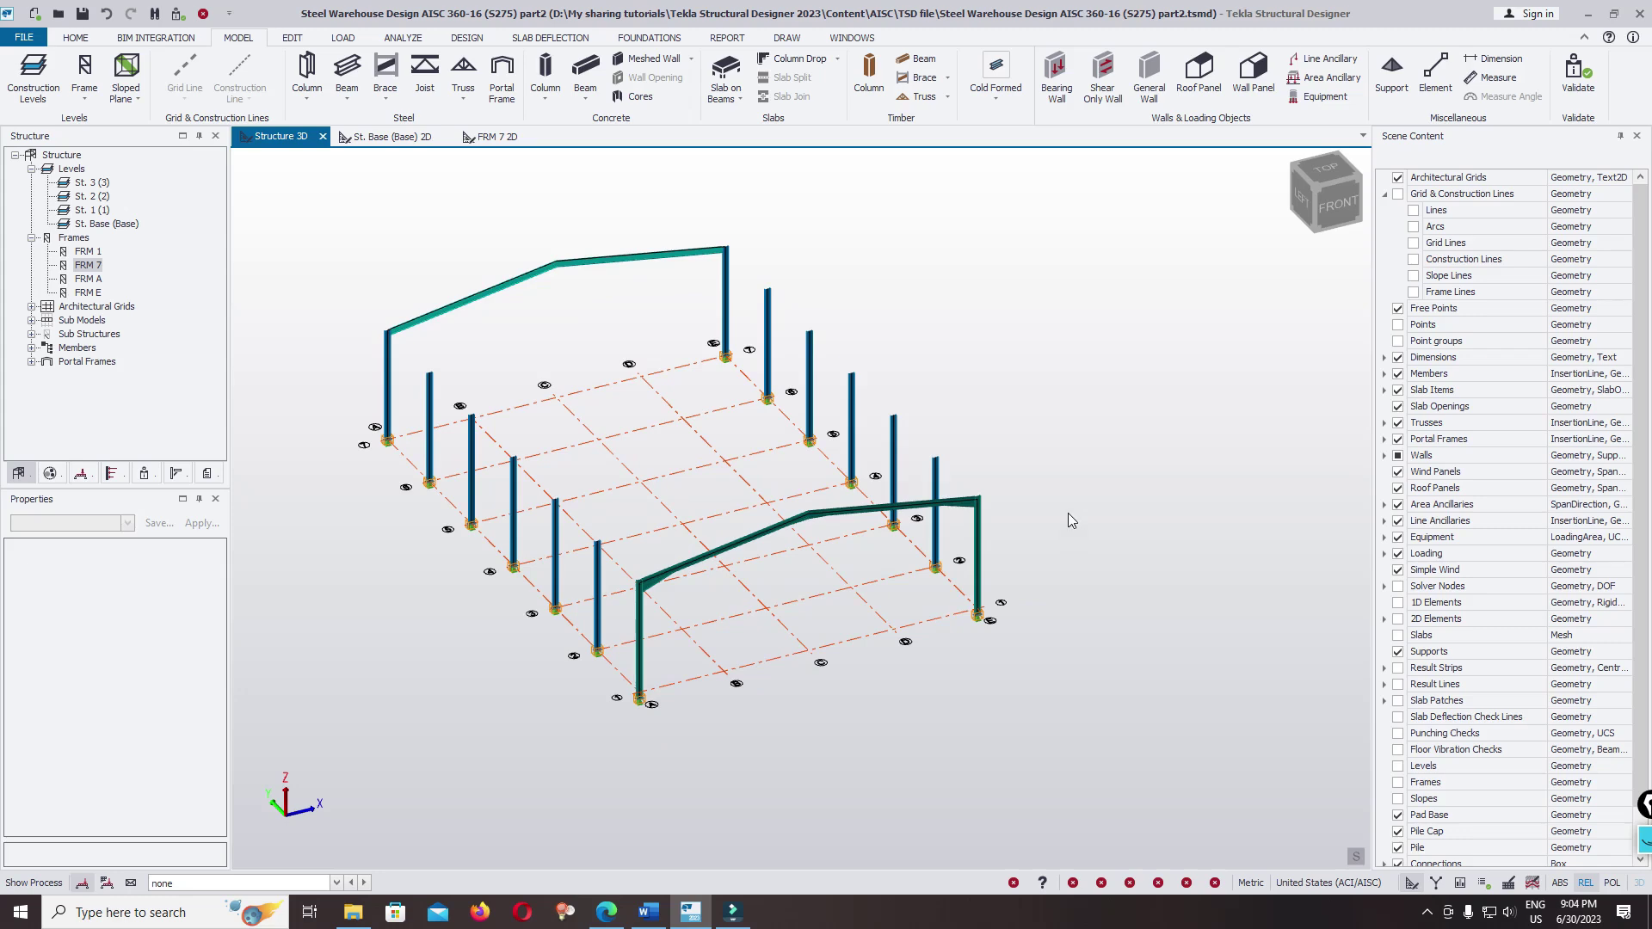
- Select the frame 7 rafter and choose Edit SB 2/E/7-3/C/7 from its context menu
{"action": "middle_click_drag", "start_coordinate": [857, 307], "coordinate": [886, 304]}
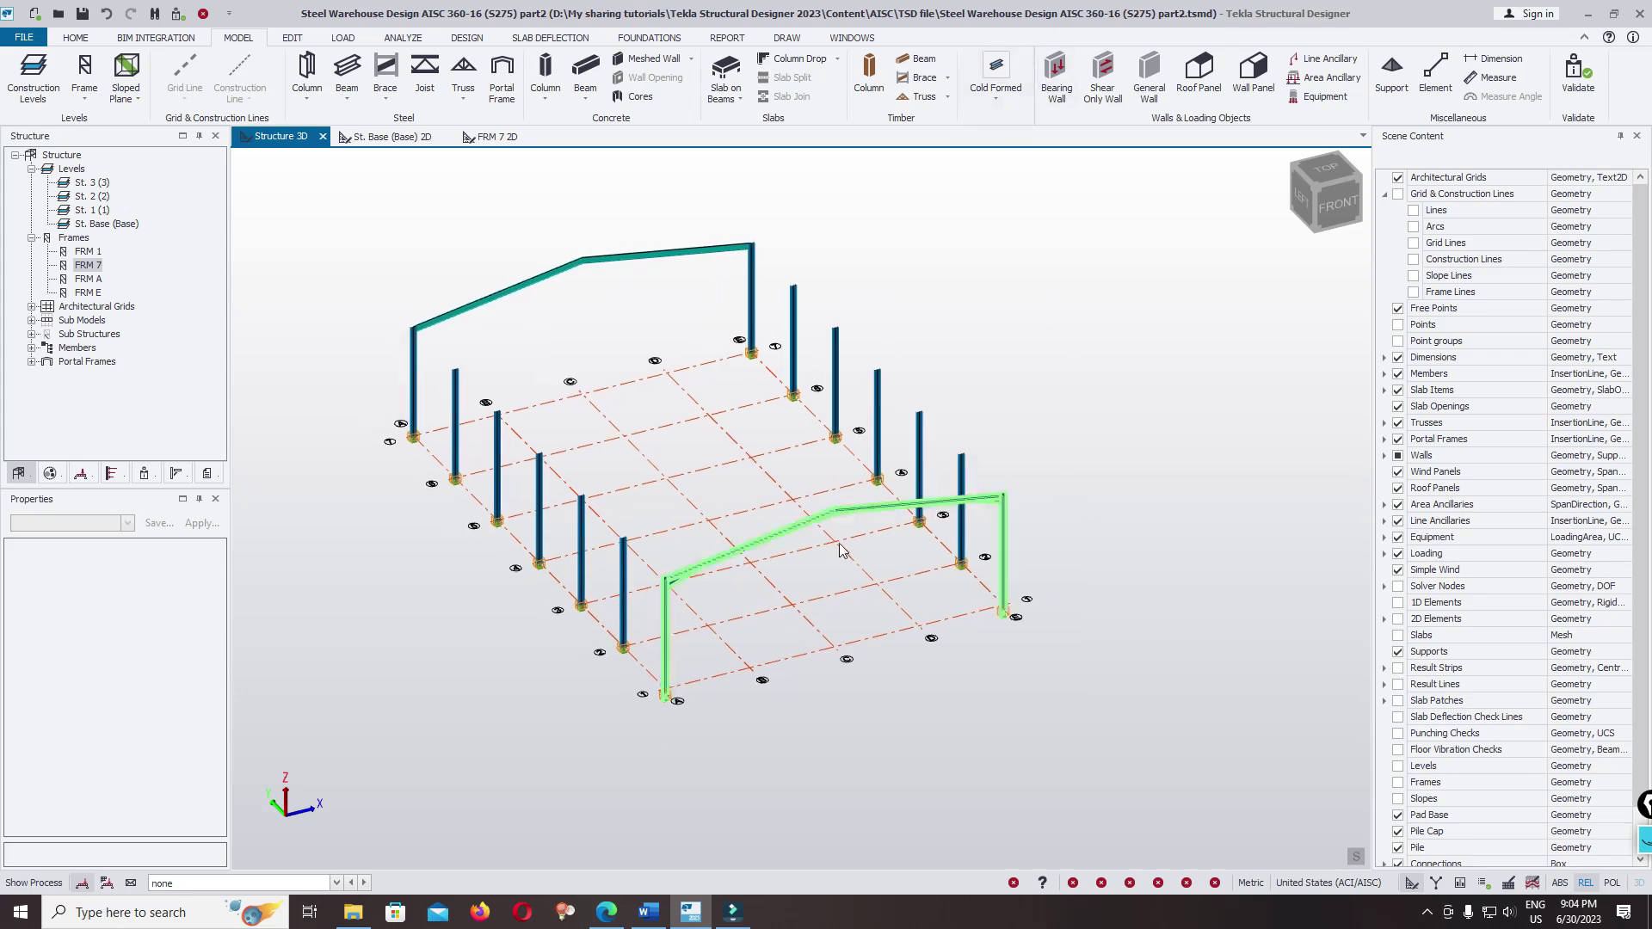
{"action": "scroll", "coordinate": [588, 280], "scroll_direction": "up", "scroll_amount": 5}
{"action": "scroll", "coordinate": [586, 293], "scroll_direction": "down", "scroll_amount": 3}
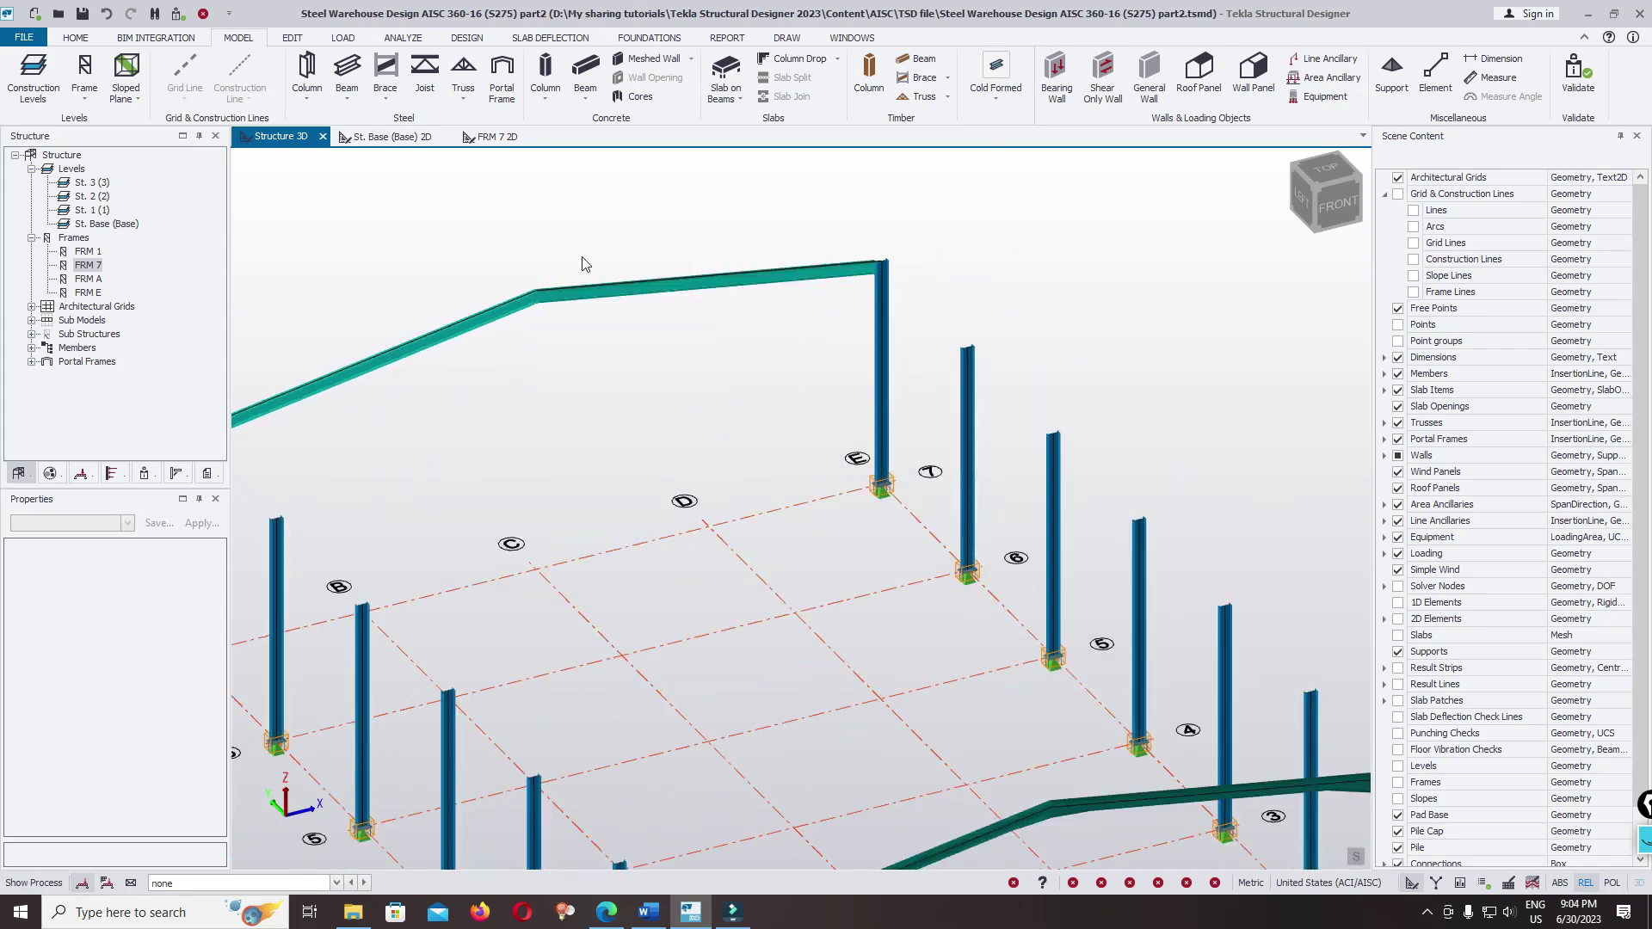
{"action": "scroll", "coordinate": [602, 263], "scroll_direction": "down", "scroll_amount": 4}
{"action": "left_click", "coordinate": [701, 271]}
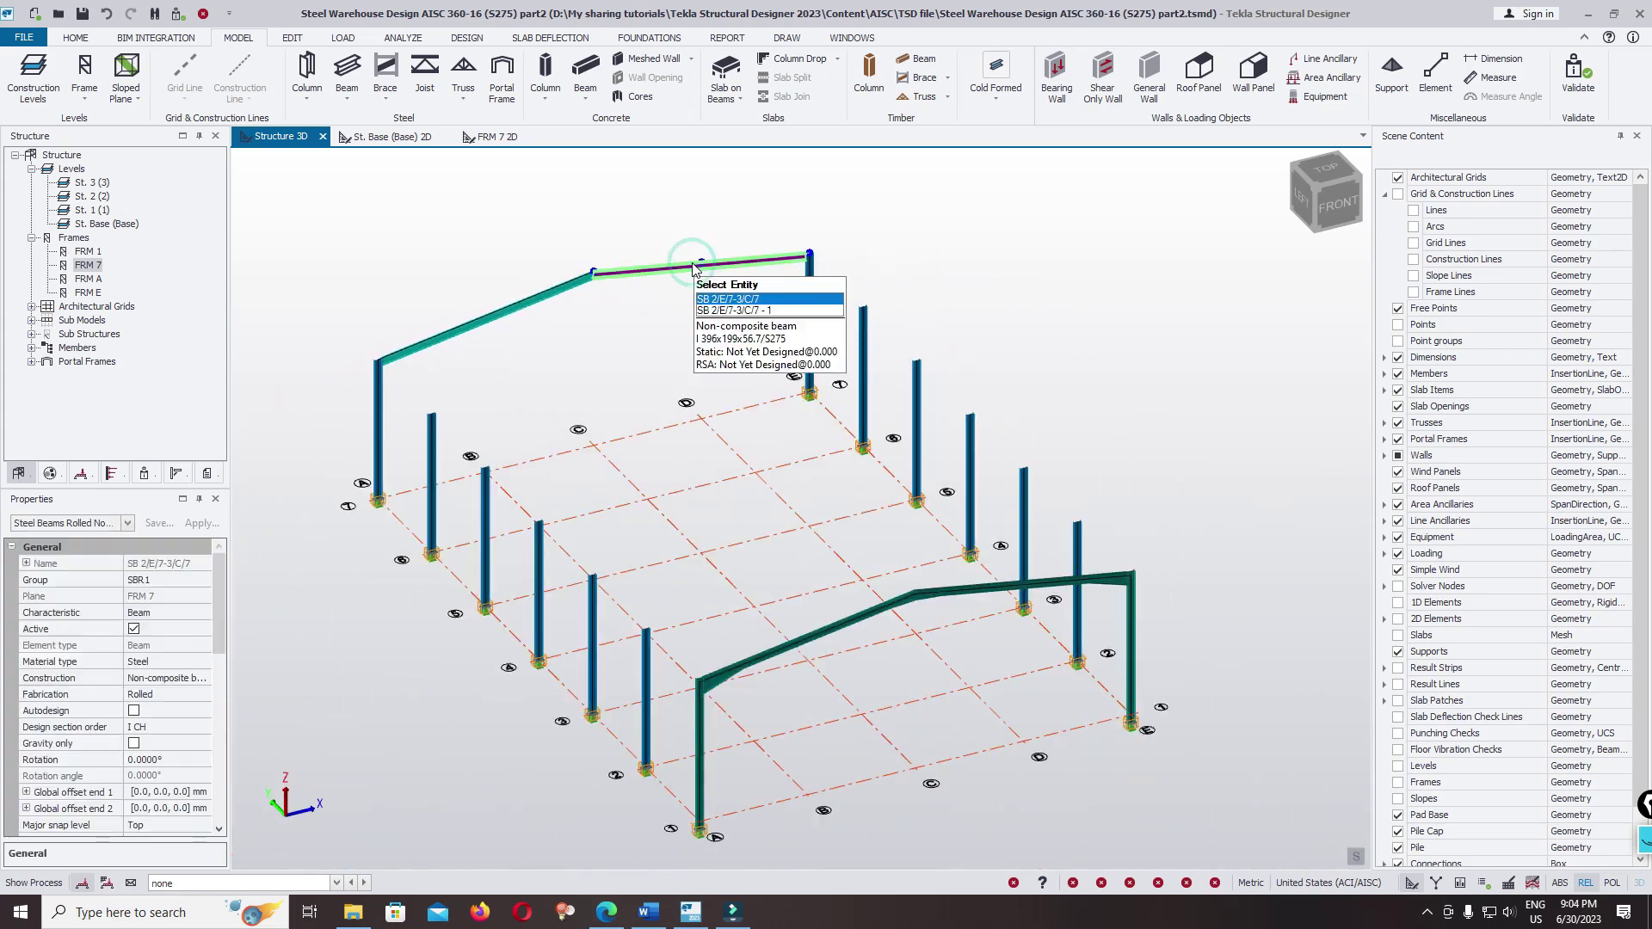
{"action": "right_click", "coordinate": [695, 269]}
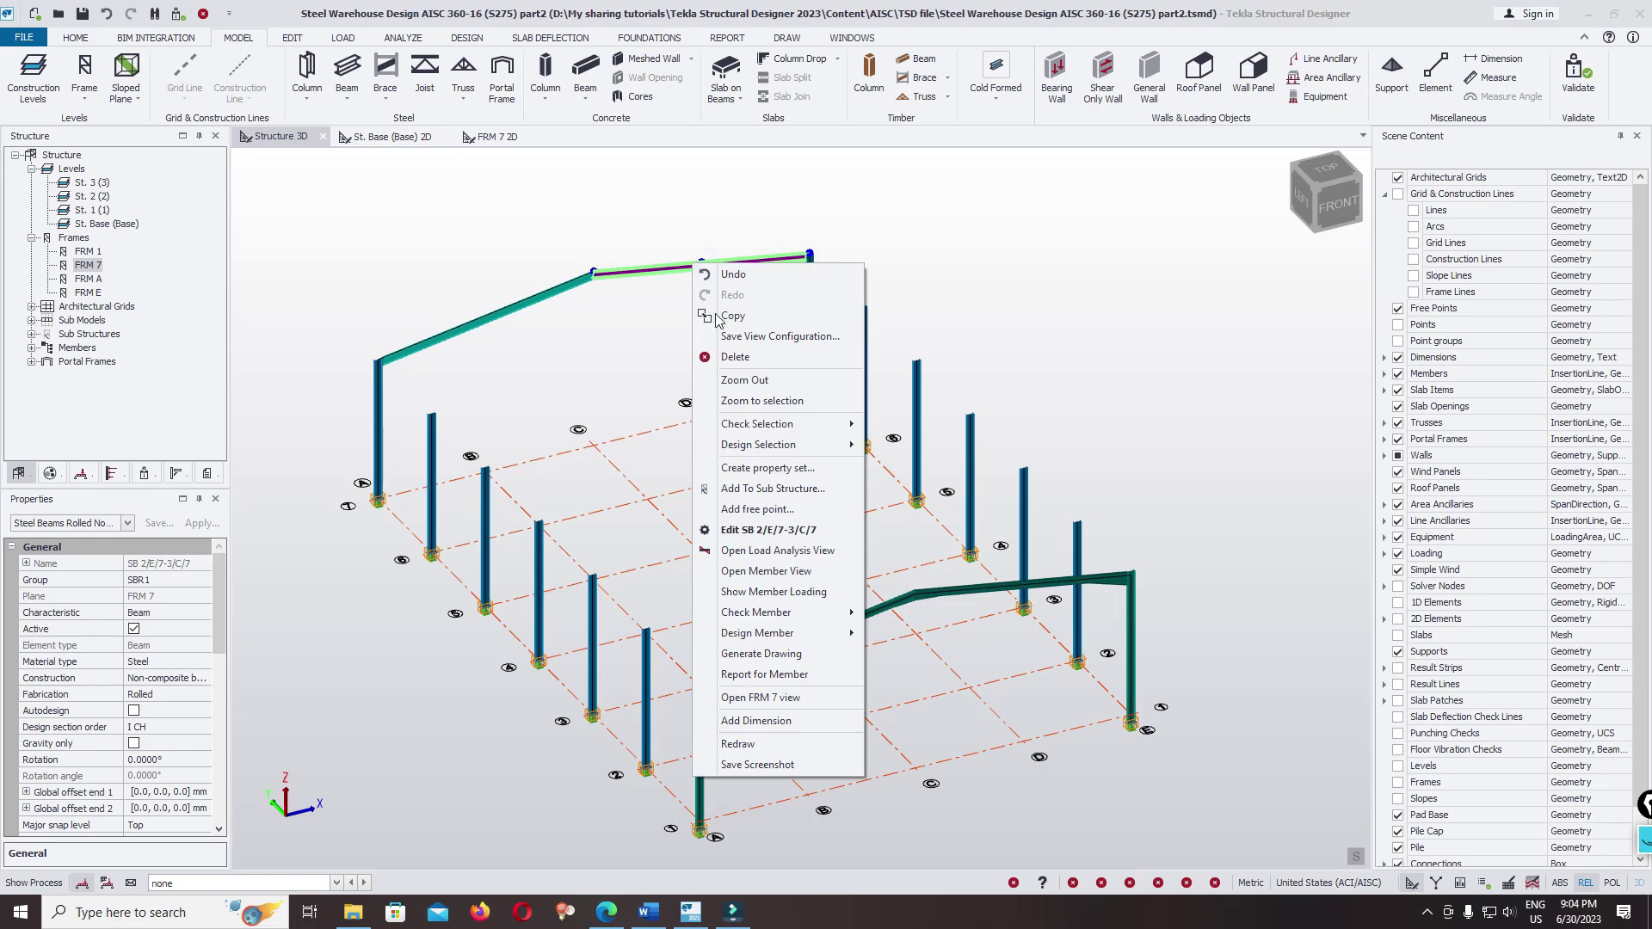
{"action": "left_click", "coordinate": [757, 529]}
- Add a bottom flange haunch at end 1 of the rafter in its Haunches settings
{"action": "left_click_drag", "start_coordinate": [809, 143], "coordinate": [1088, 120]}
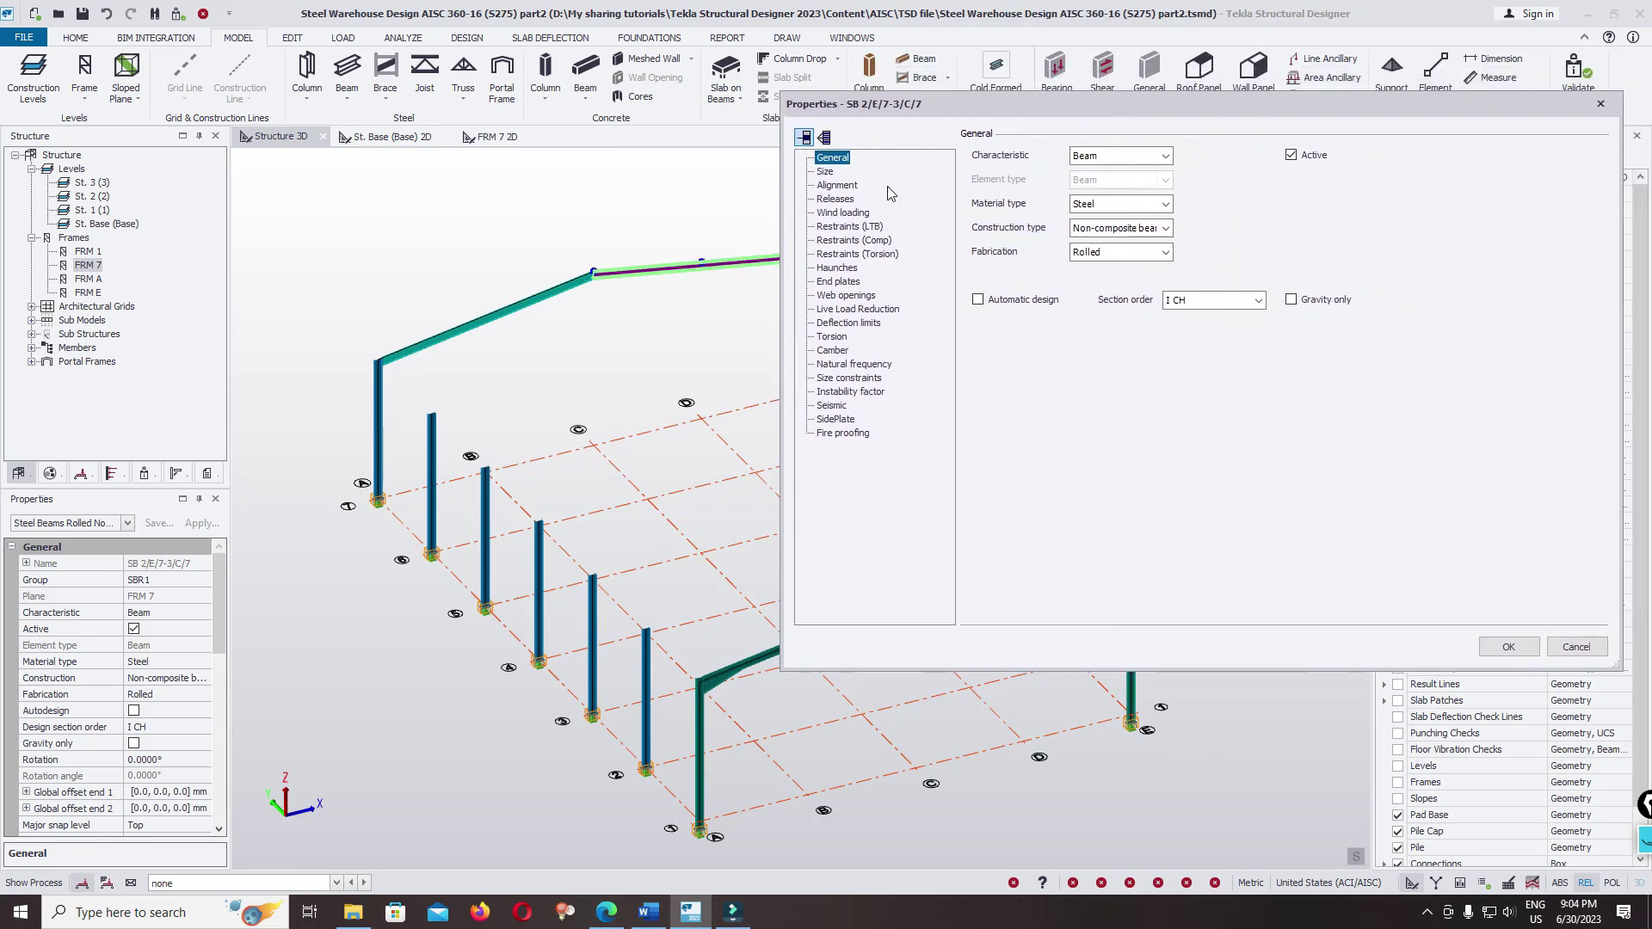
{"action": "left_click", "coordinate": [837, 268]}
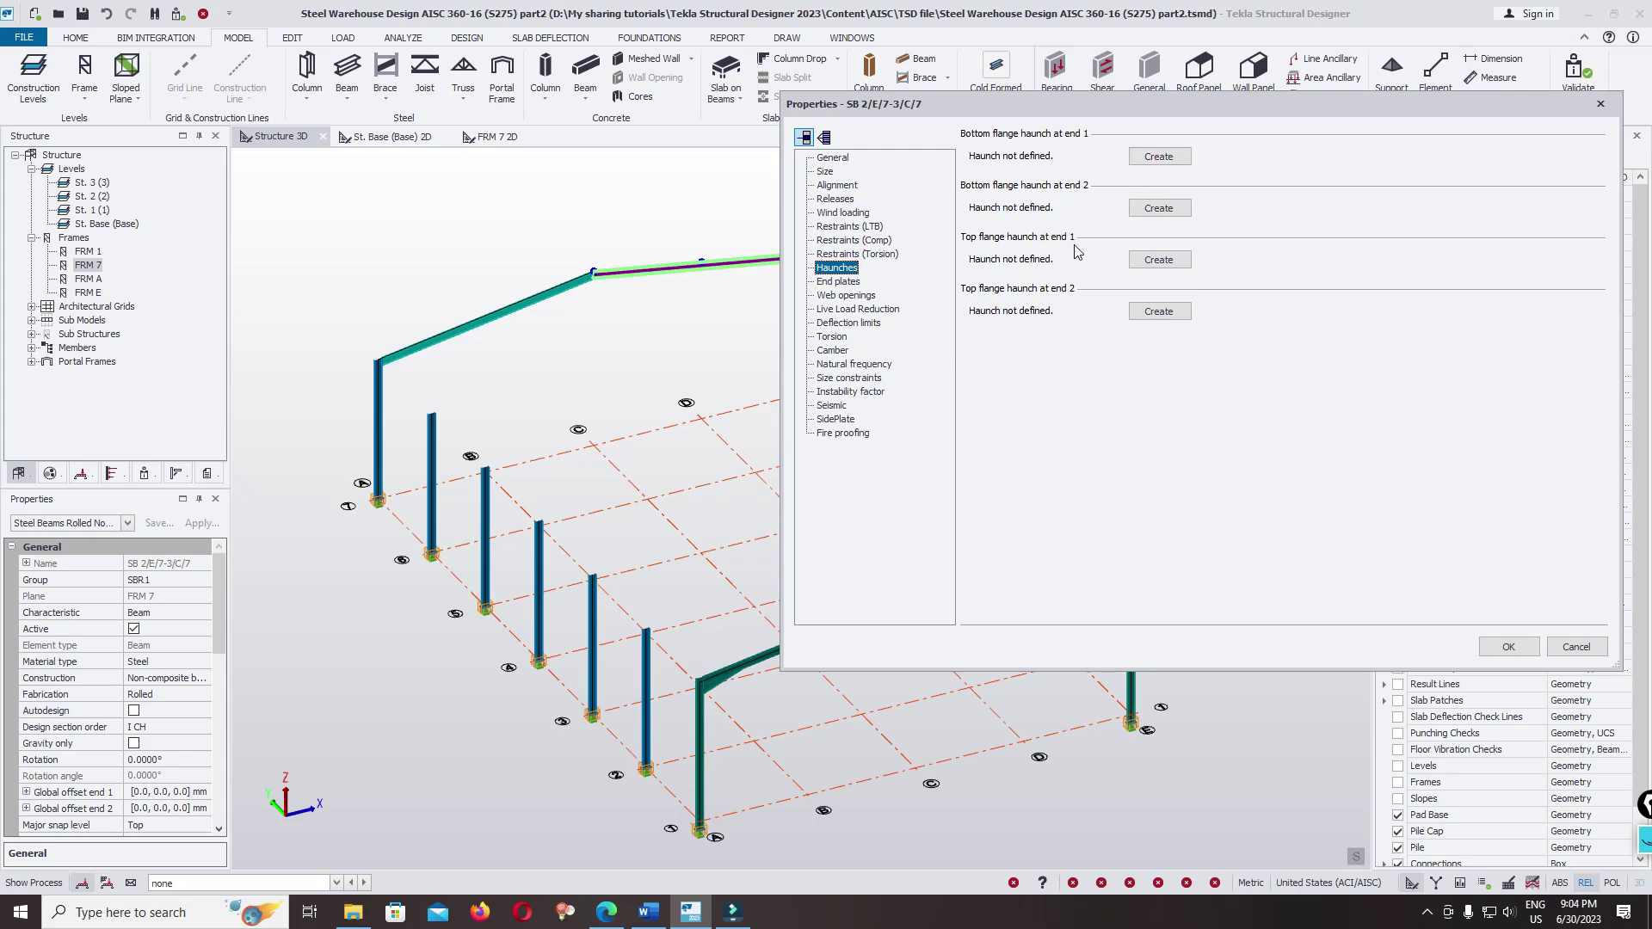
{"action": "left_click", "coordinate": [1158, 157]}
{"action": "left_click", "coordinate": [1159, 156]}
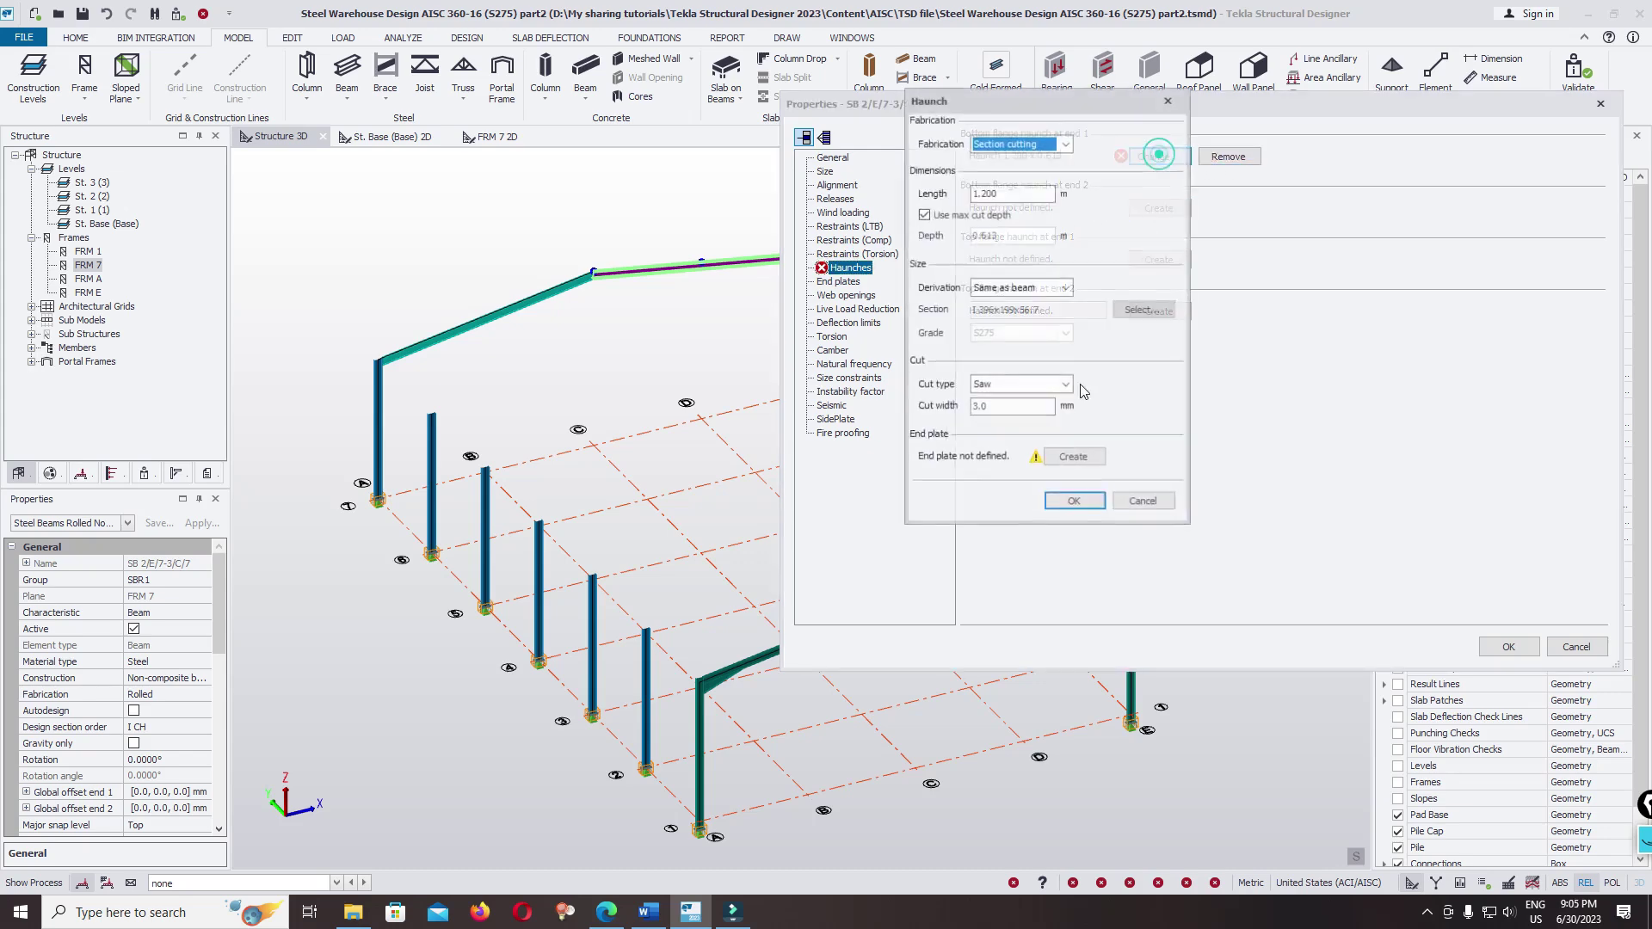
- Give the end 1 haunch a 20 x 200 end plate with Extended bottom overlap, and confirm
{"action": "left_click", "coordinate": [1073, 456]}
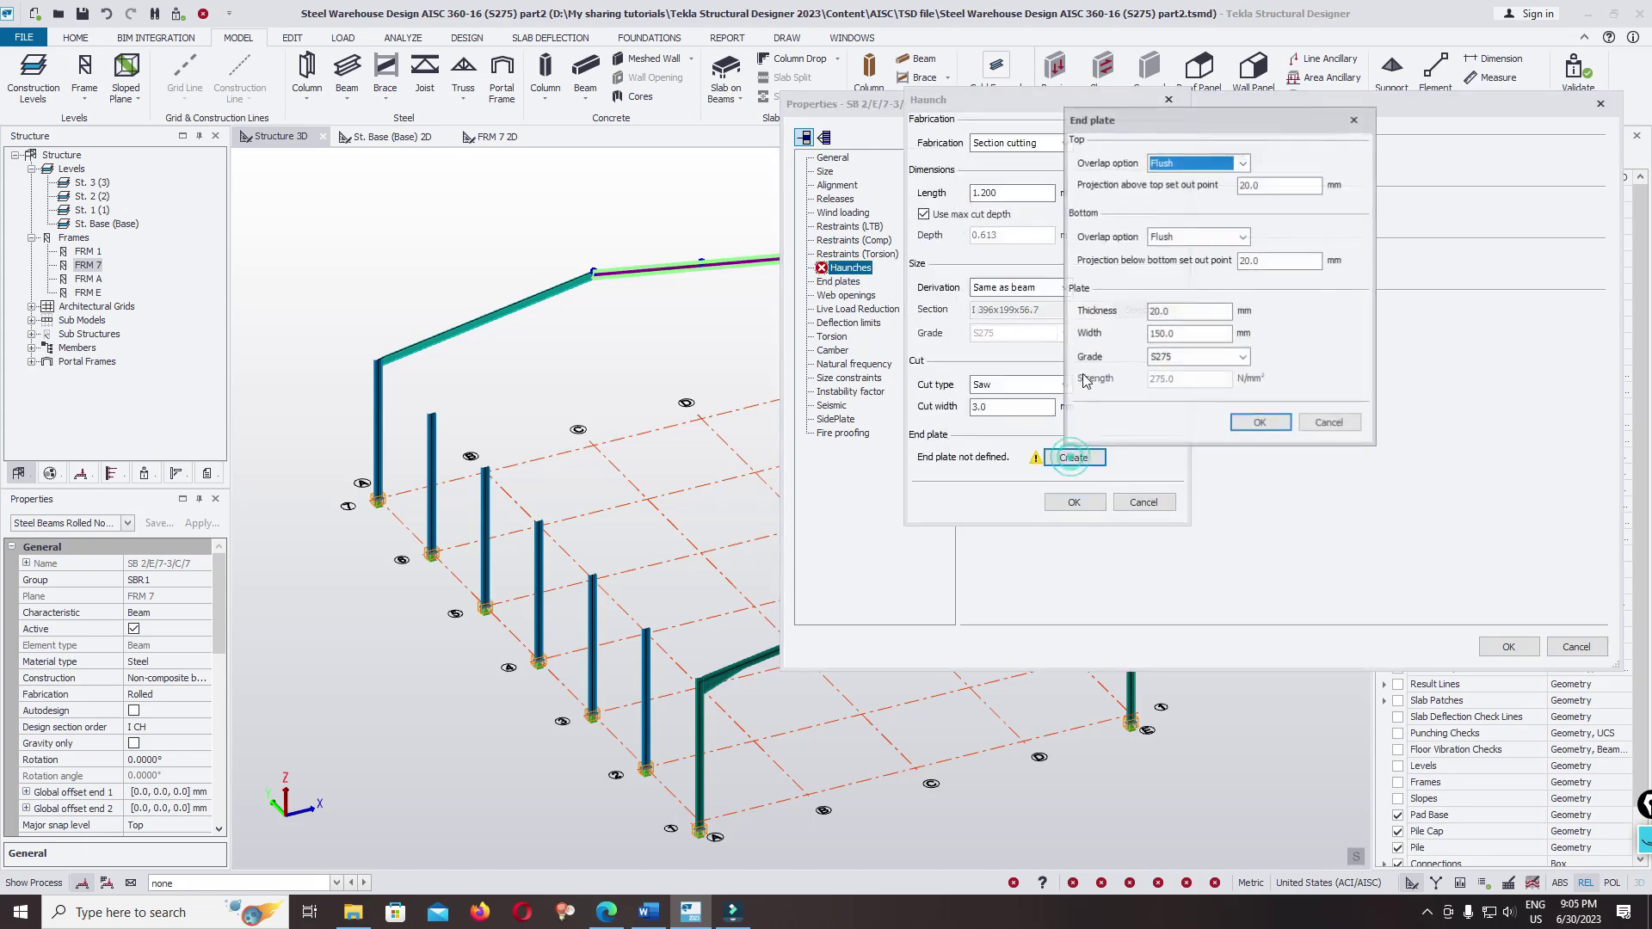
{"action": "double_click", "coordinate": [1187, 336]}
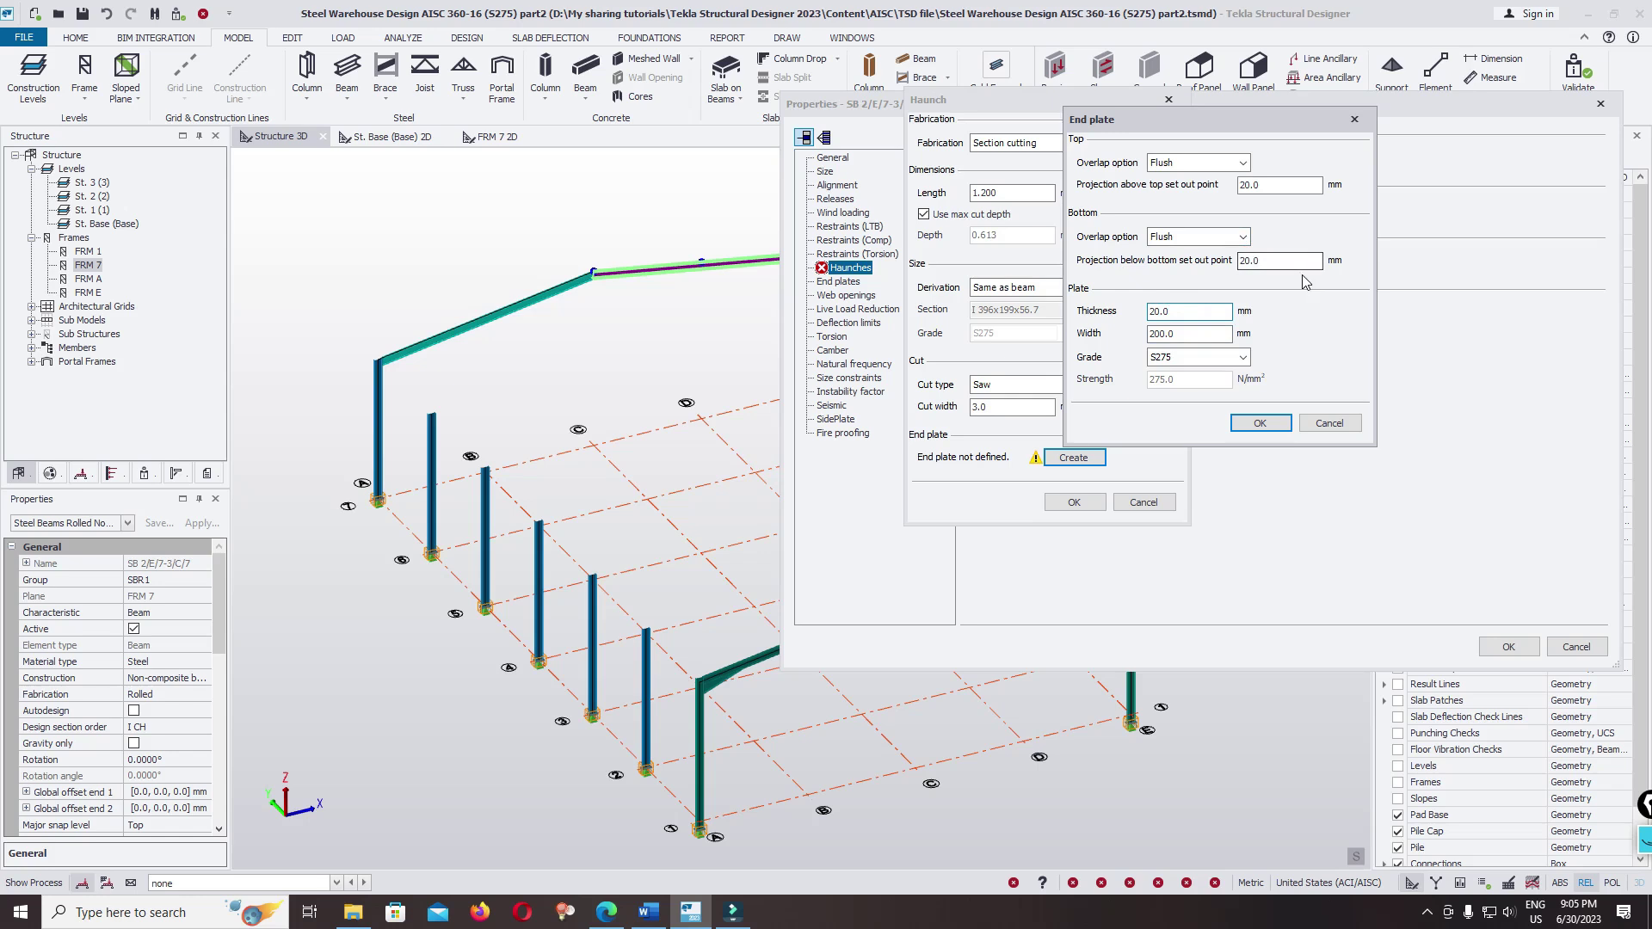
{"action": "left_click", "coordinate": [1230, 240]}
{"action": "left_click", "coordinate": [1209, 270]}
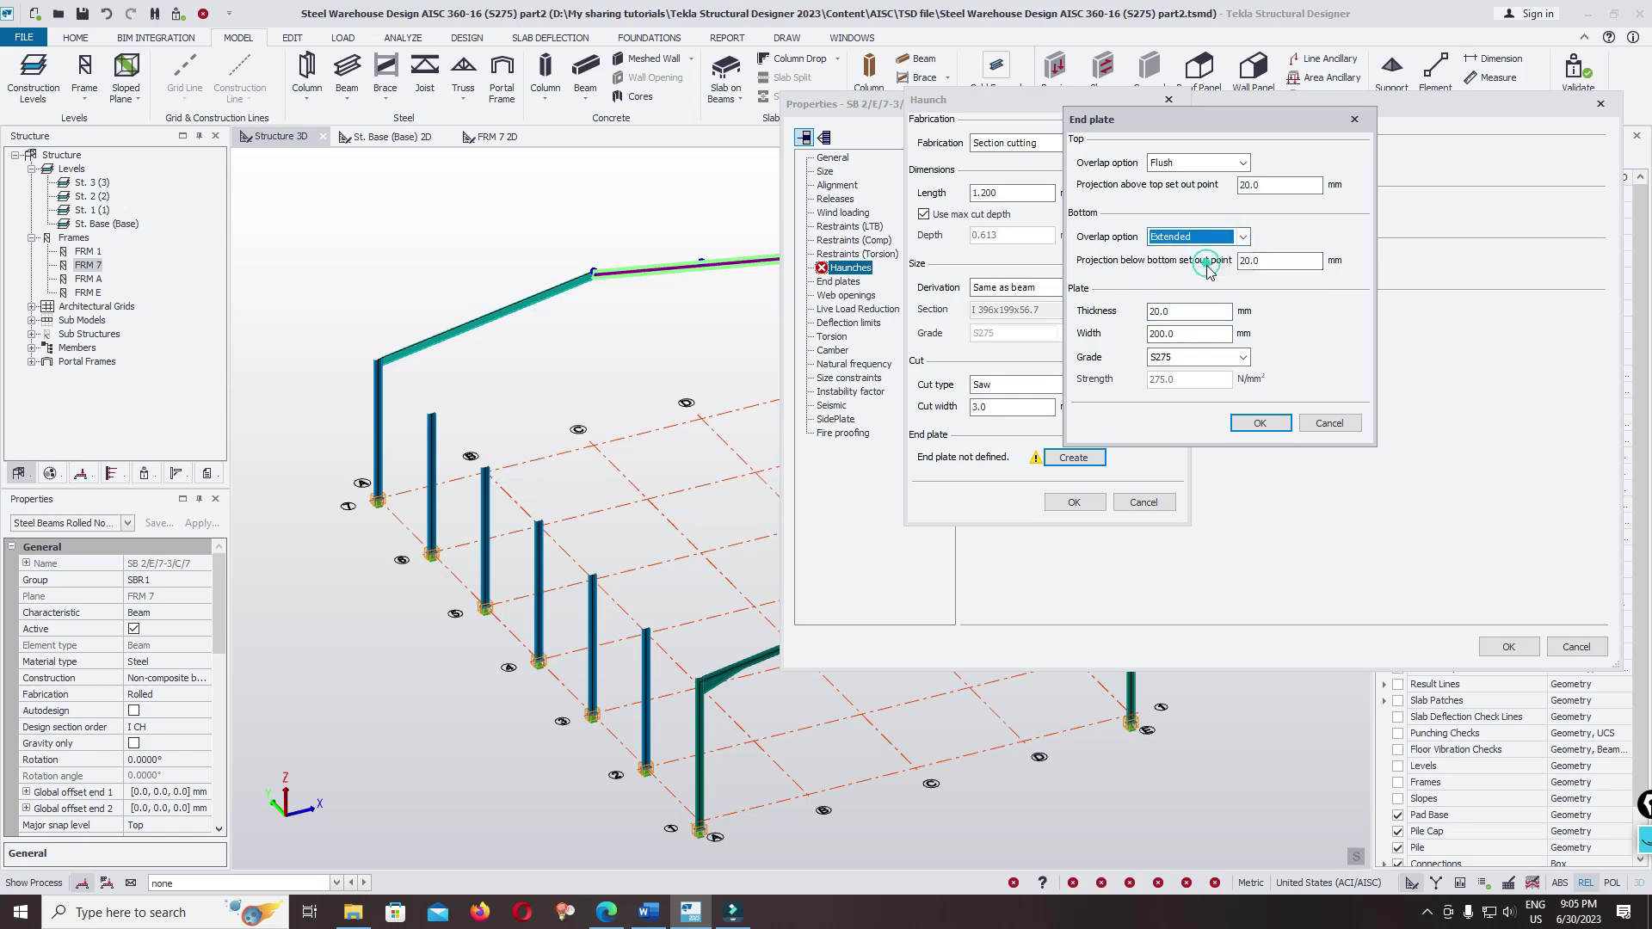
{"action": "left_click", "coordinate": [1203, 333]}
{"action": "left_click", "coordinate": [1202, 310]}
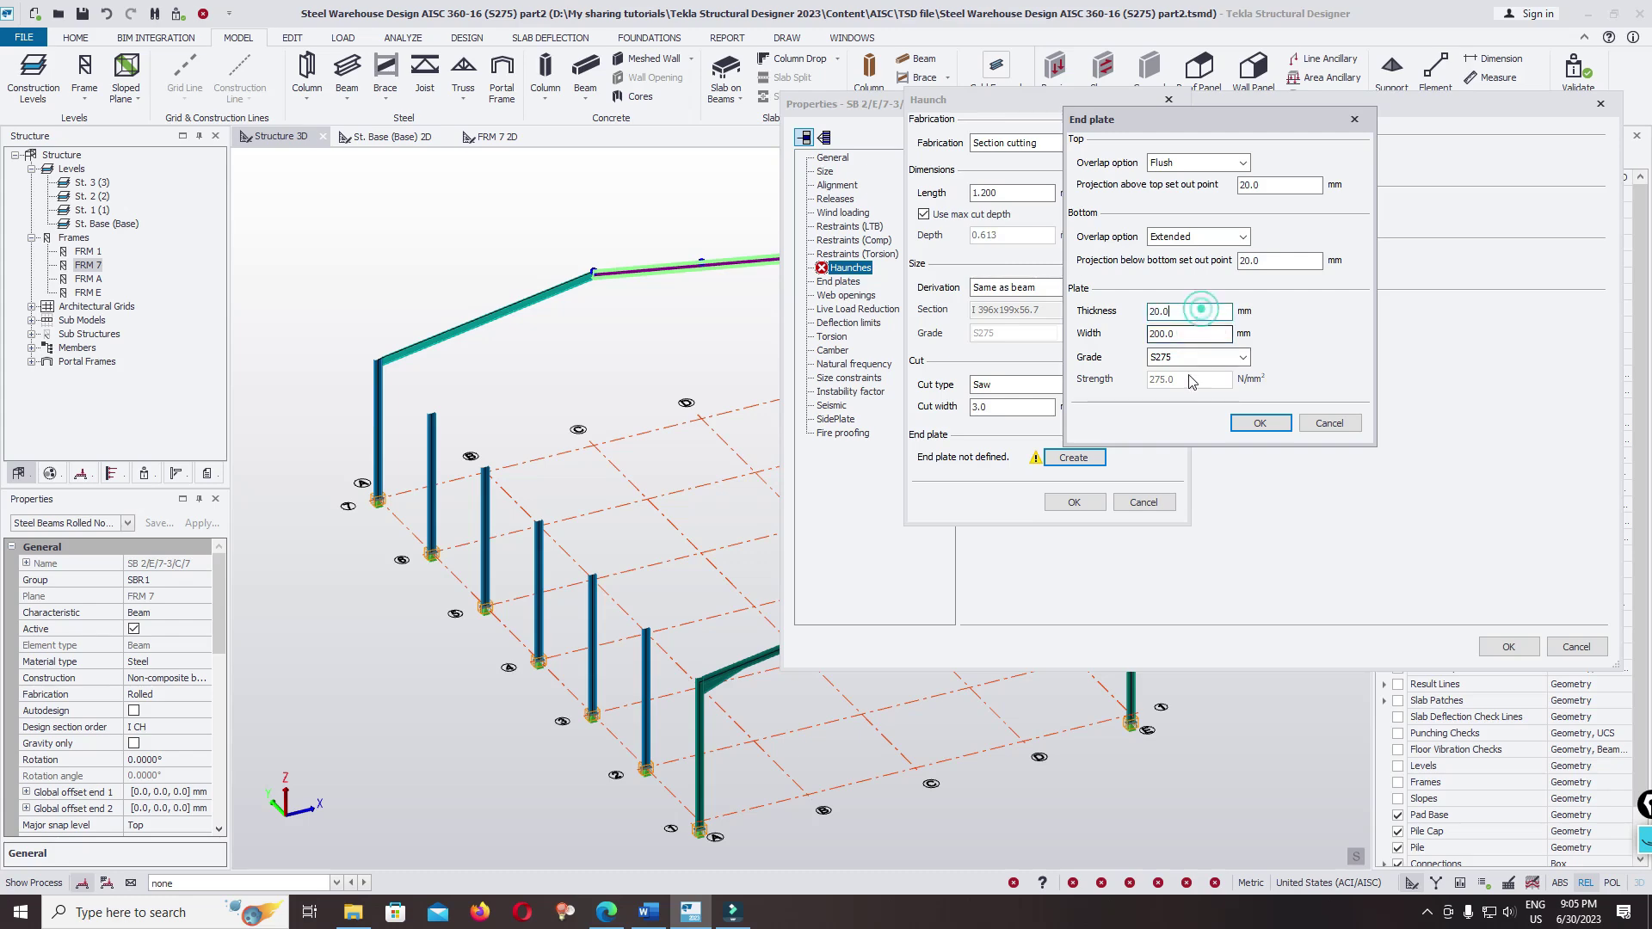
{"action": "left_click", "coordinate": [1258, 424]}
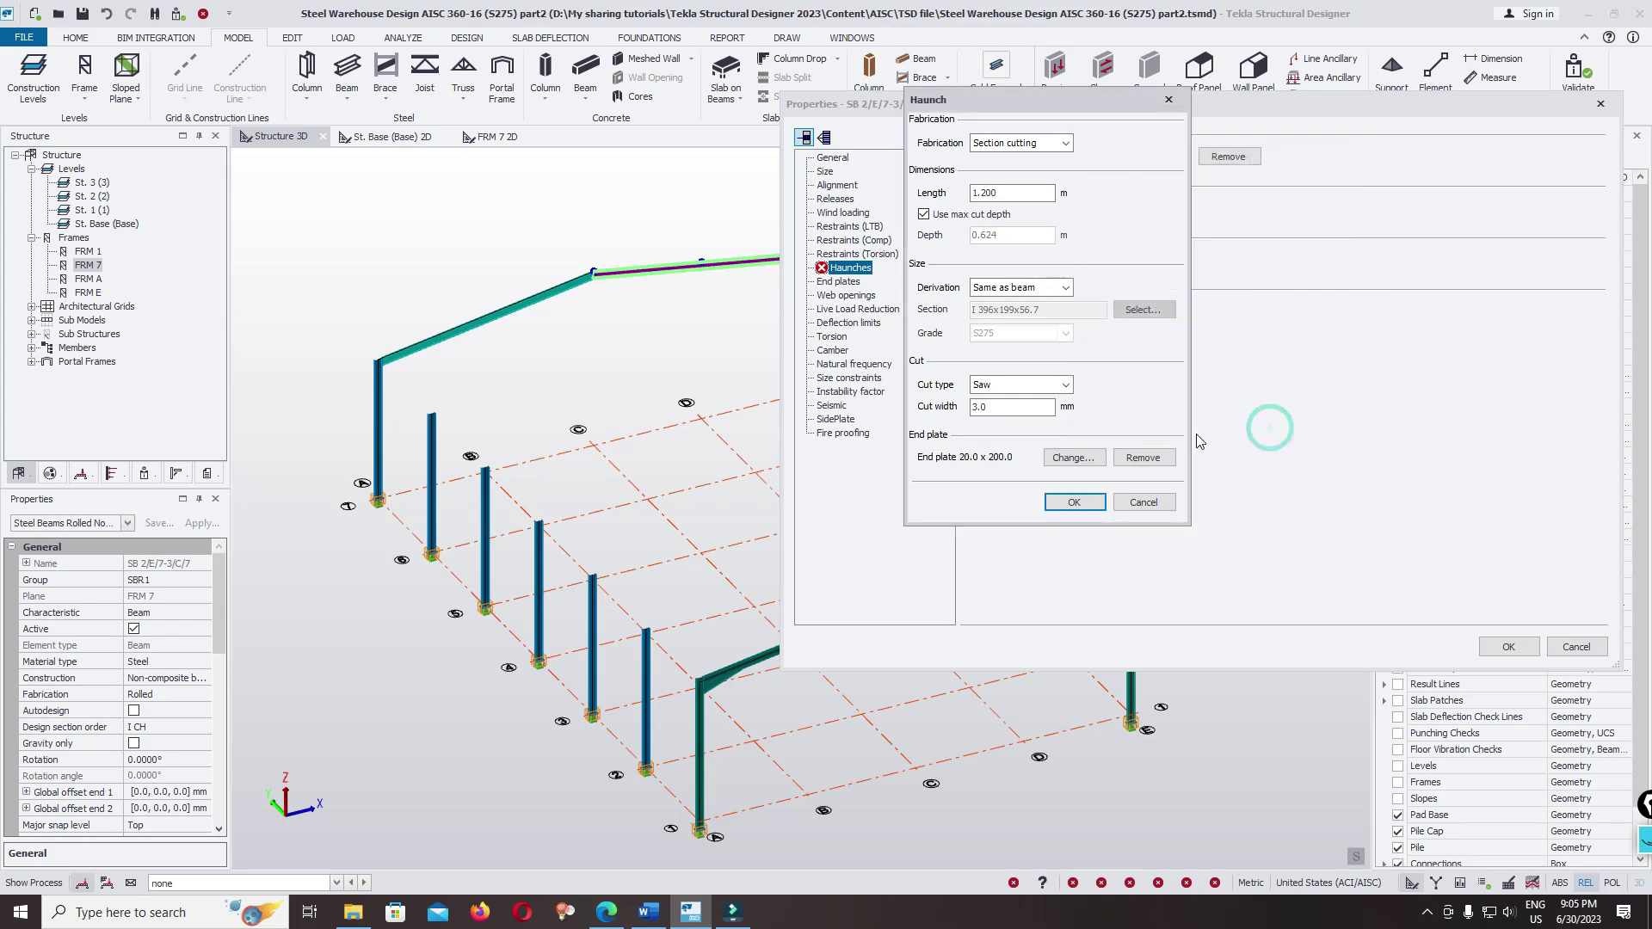
{"action": "left_click", "coordinate": [1067, 500]}
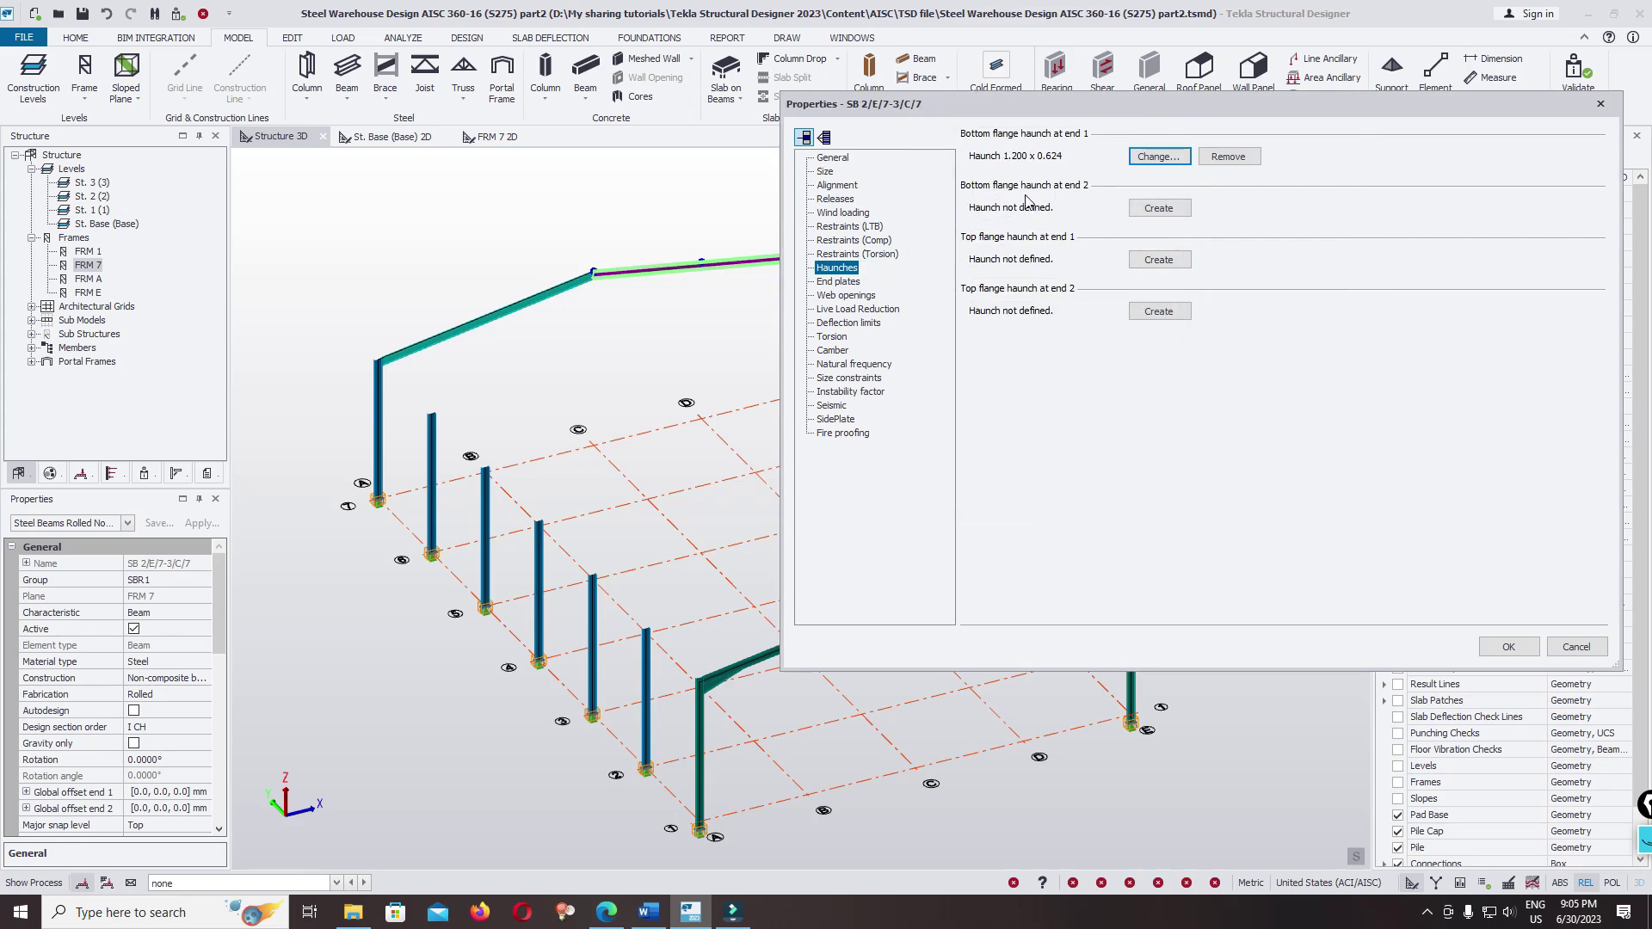
- Add a bottom flange haunch at end 2 using maximum cut depth, with an end plate
{"action": "left_click", "coordinate": [1145, 211]}
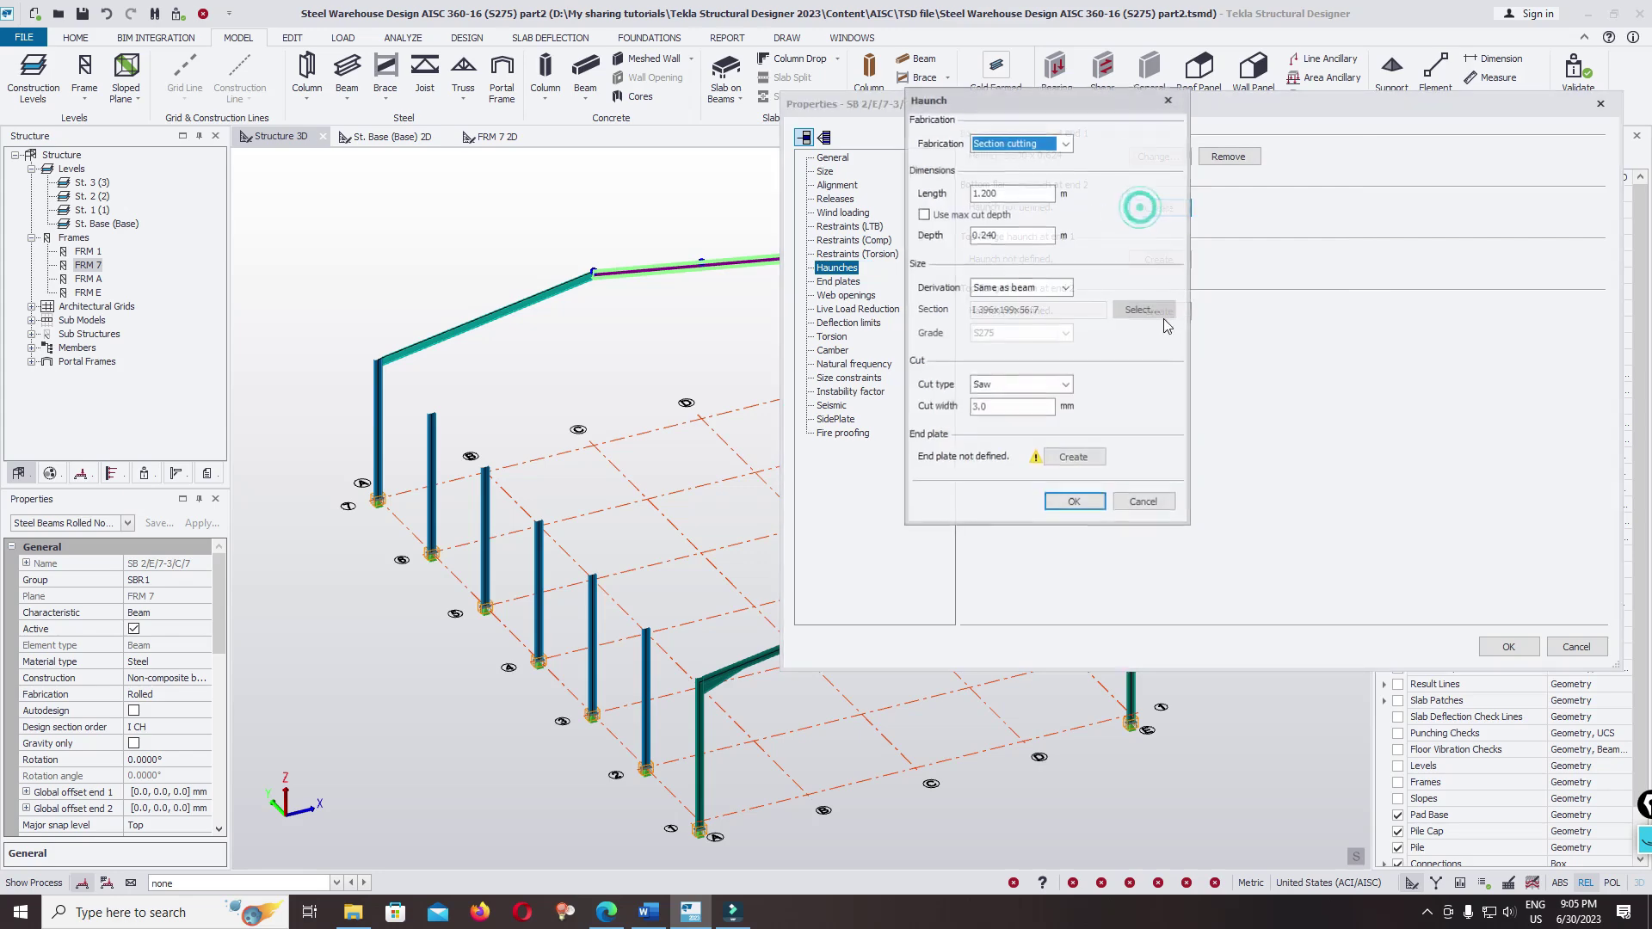
{"action": "left_click", "coordinate": [946, 214]}
{"action": "left_click", "coordinate": [1072, 457]}
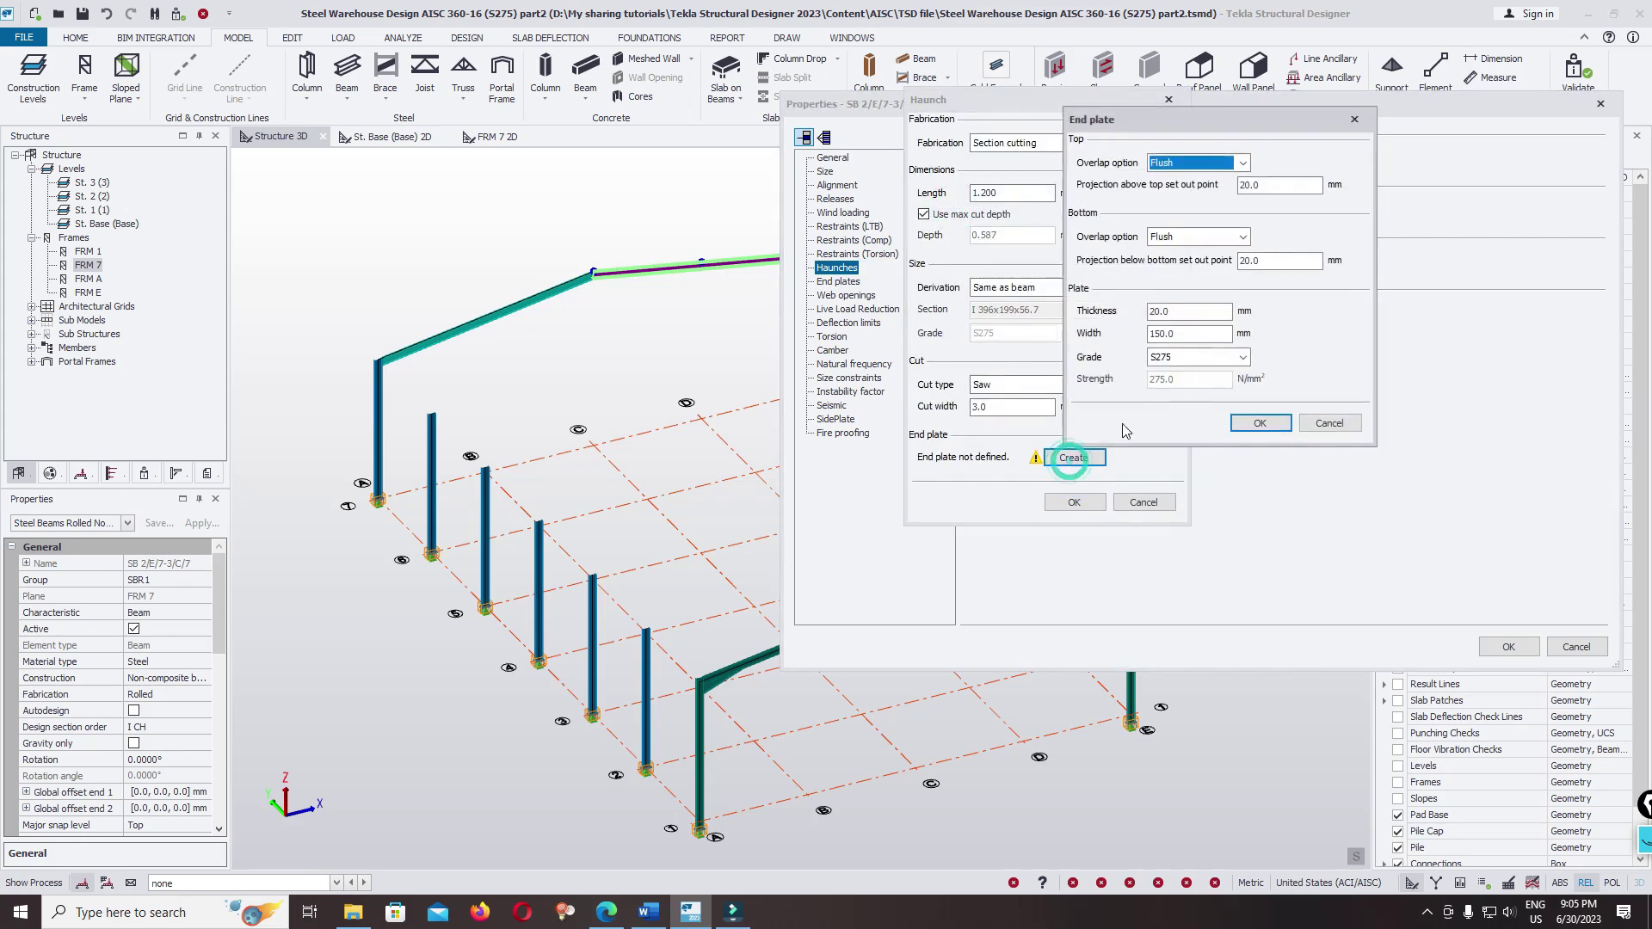
{"action": "double_click", "coordinate": [1188, 333]}
{"action": "type", "text": "51"}
{"action": "double_click", "coordinate": [1203, 336]}
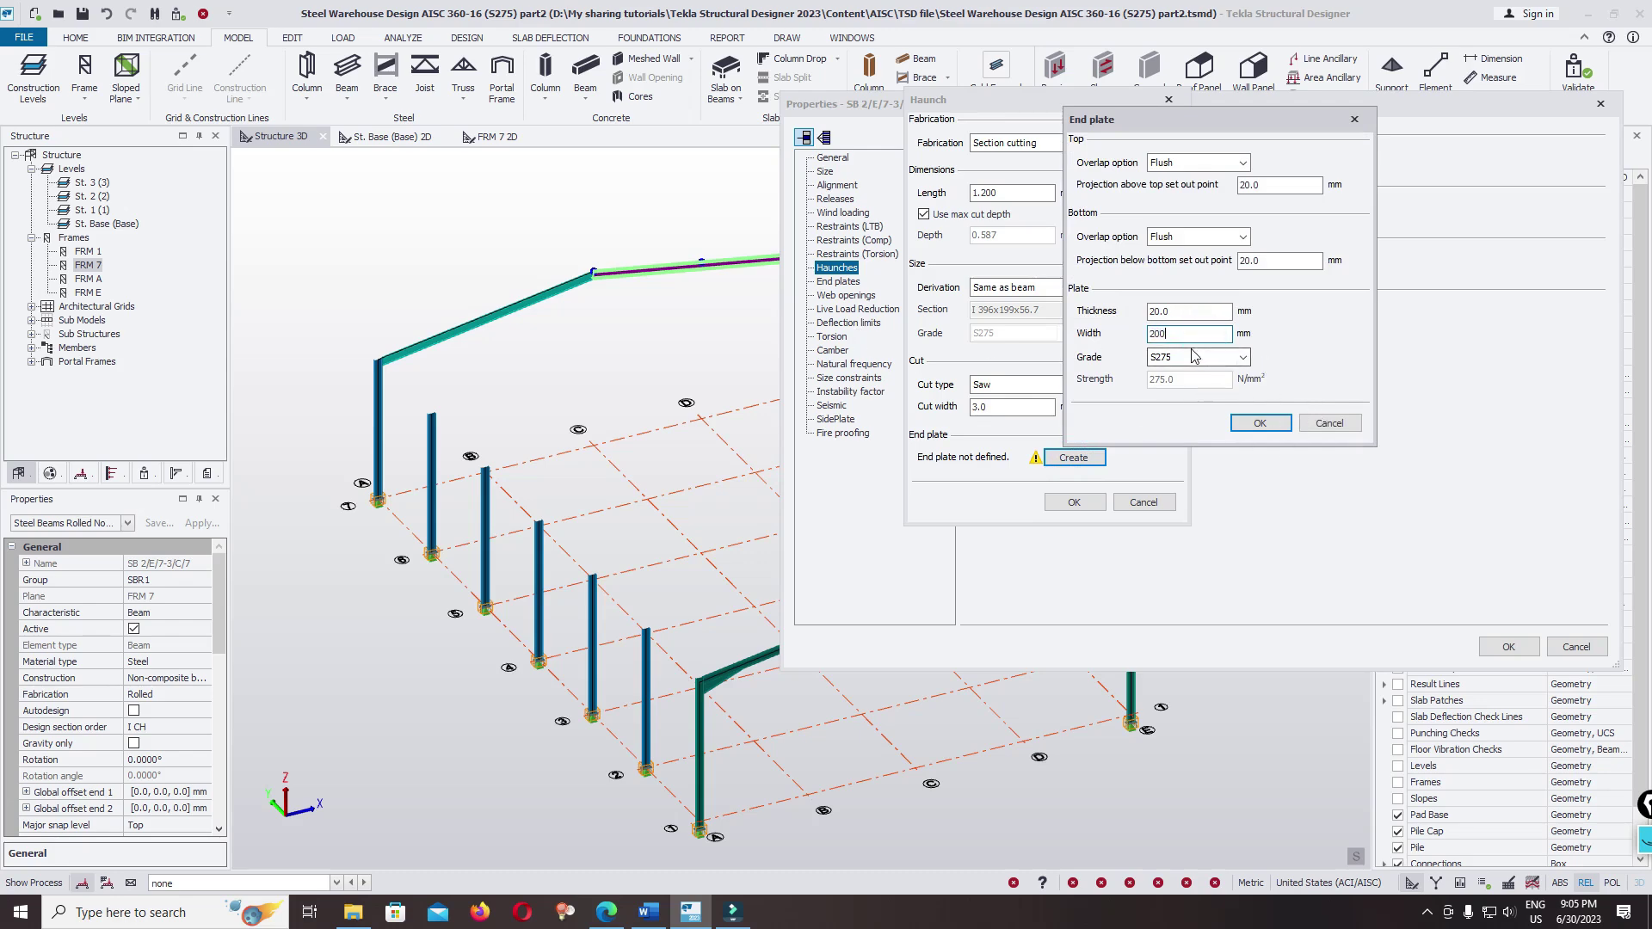
{"action": "left_click", "coordinate": [1256, 422]}
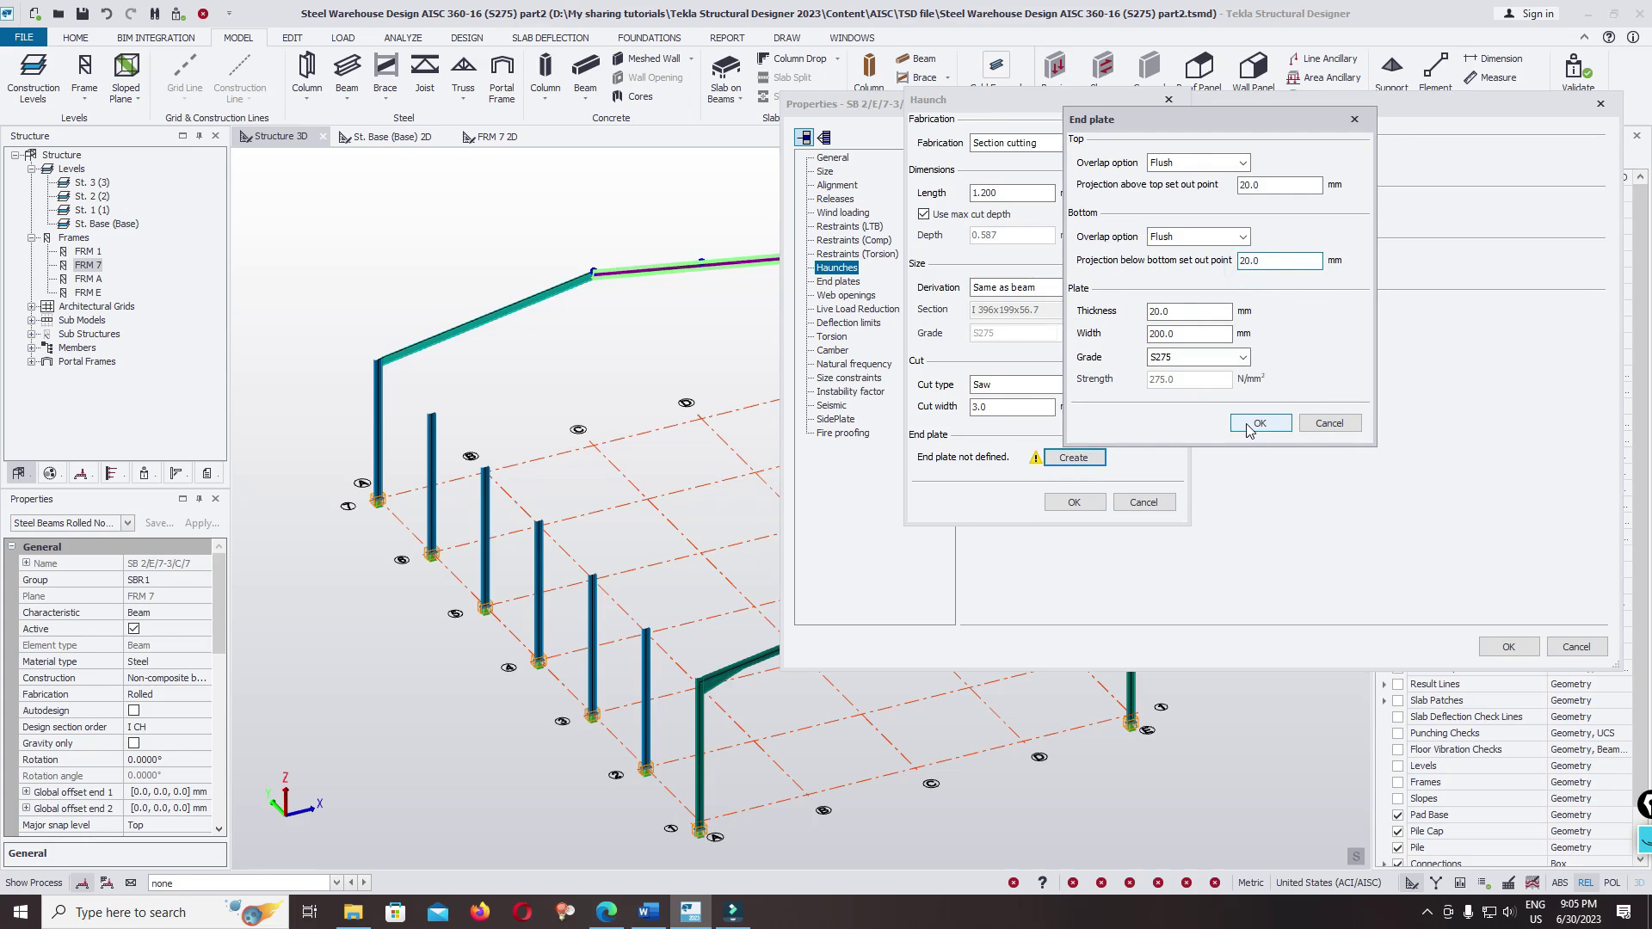
{"action": "left_click", "coordinate": [1073, 501]}
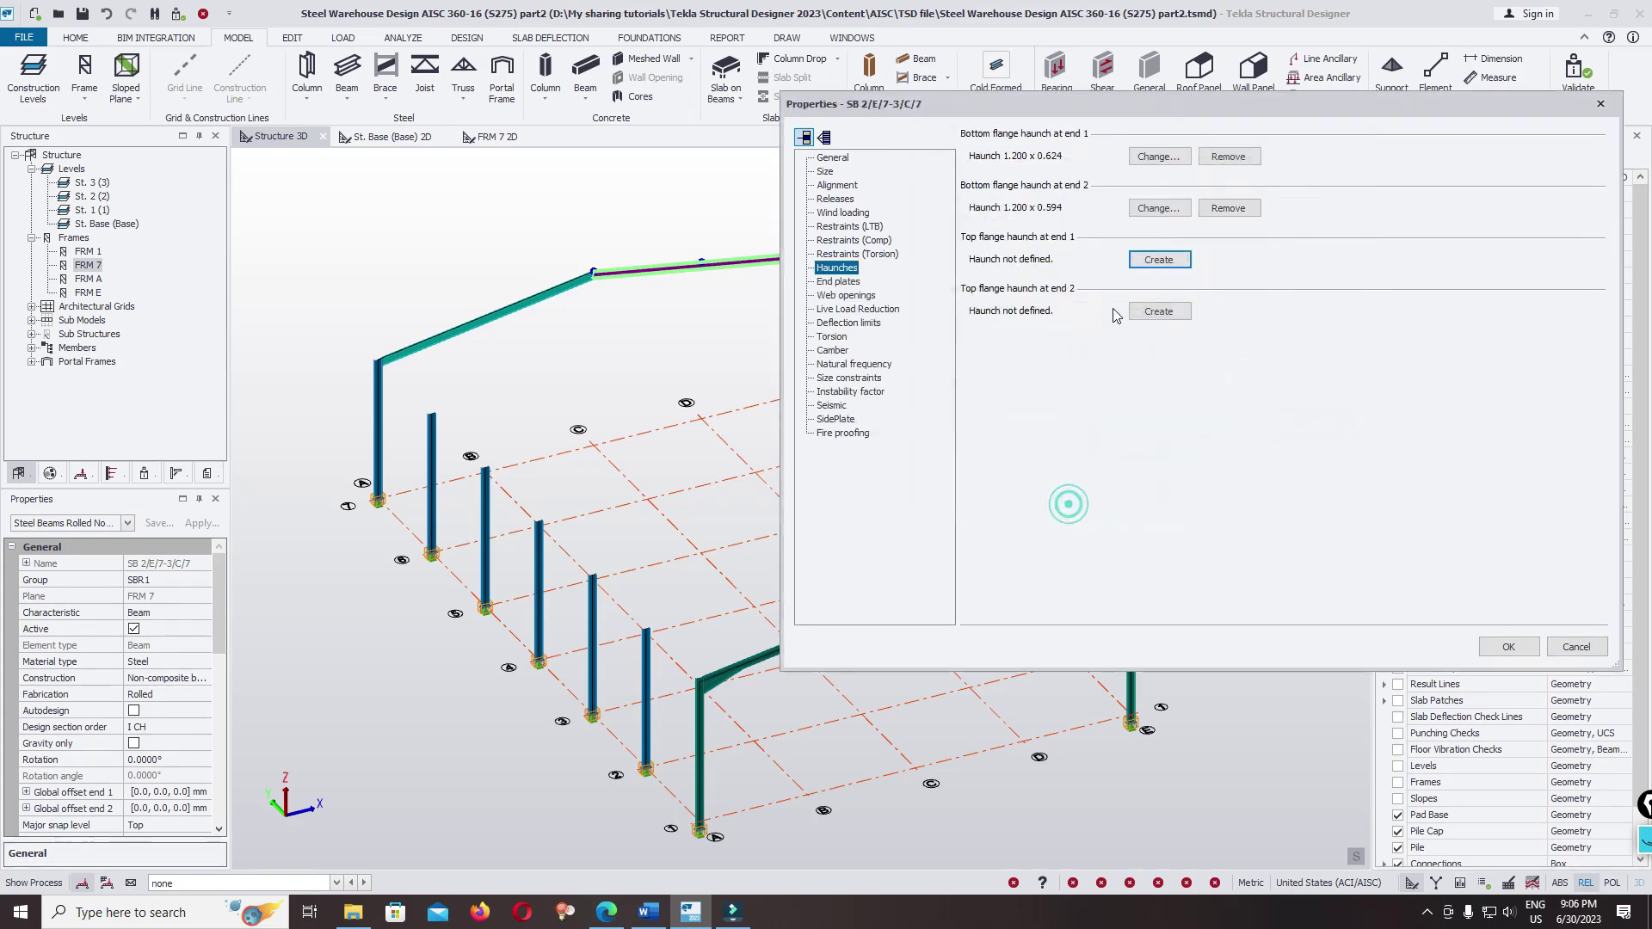
- Add maximum-depth top flange haunches at both rafter ends and apply the properties
{"action": "left_click", "coordinate": [1157, 260]}
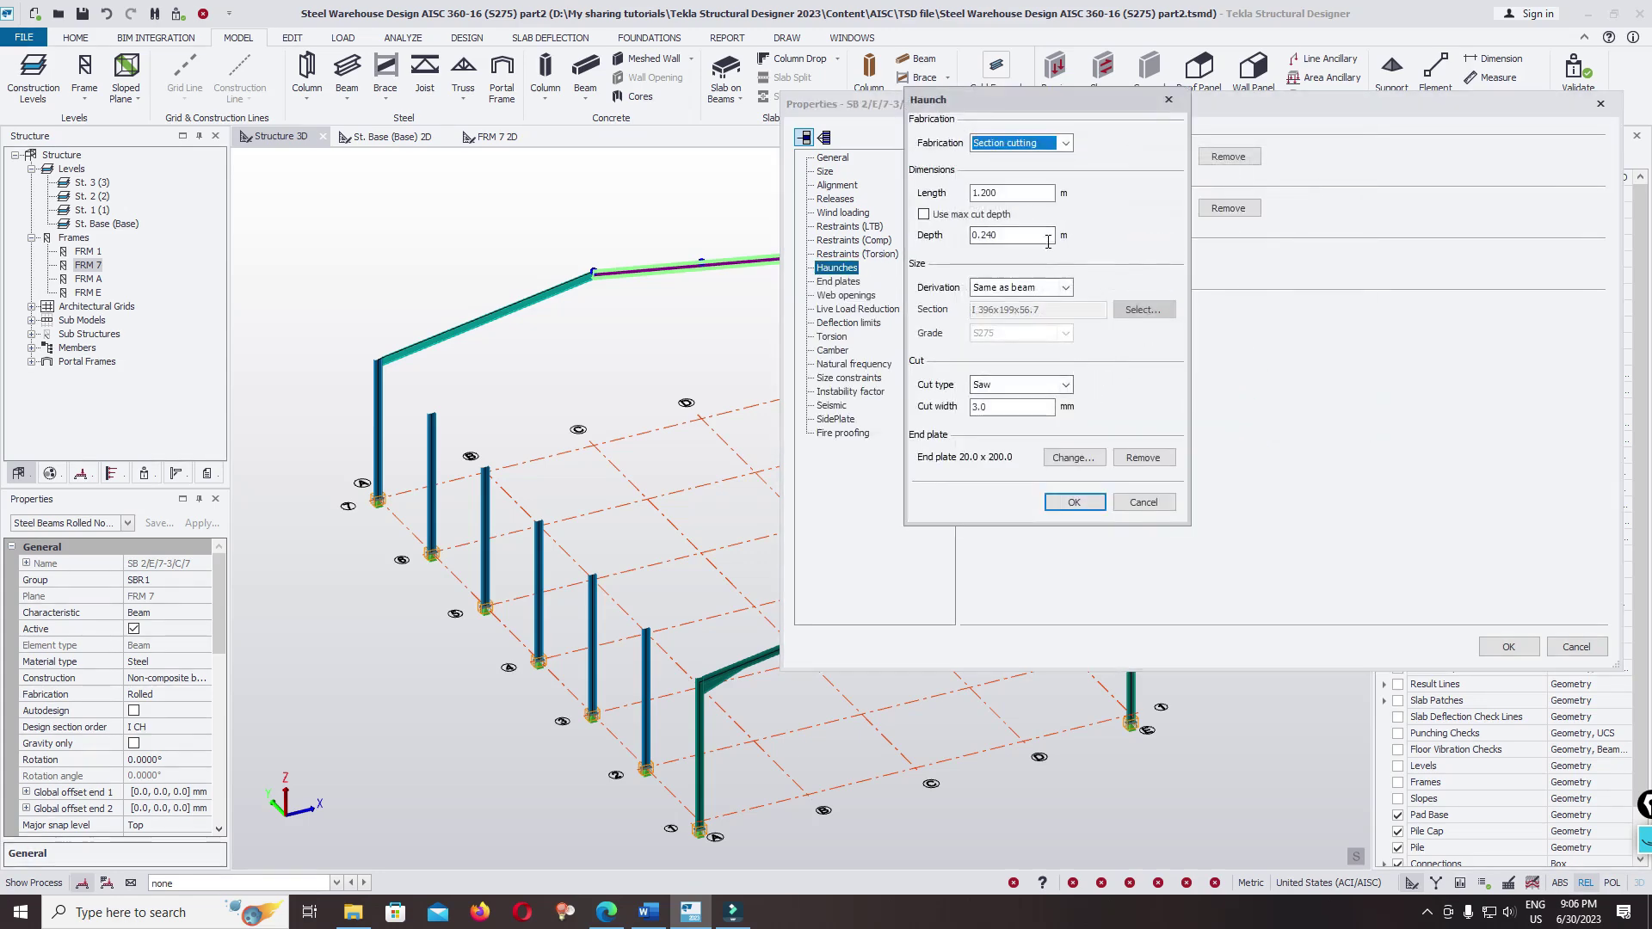
{"action": "left_click", "coordinate": [966, 215]}
{"action": "left_click", "coordinate": [1073, 502]}
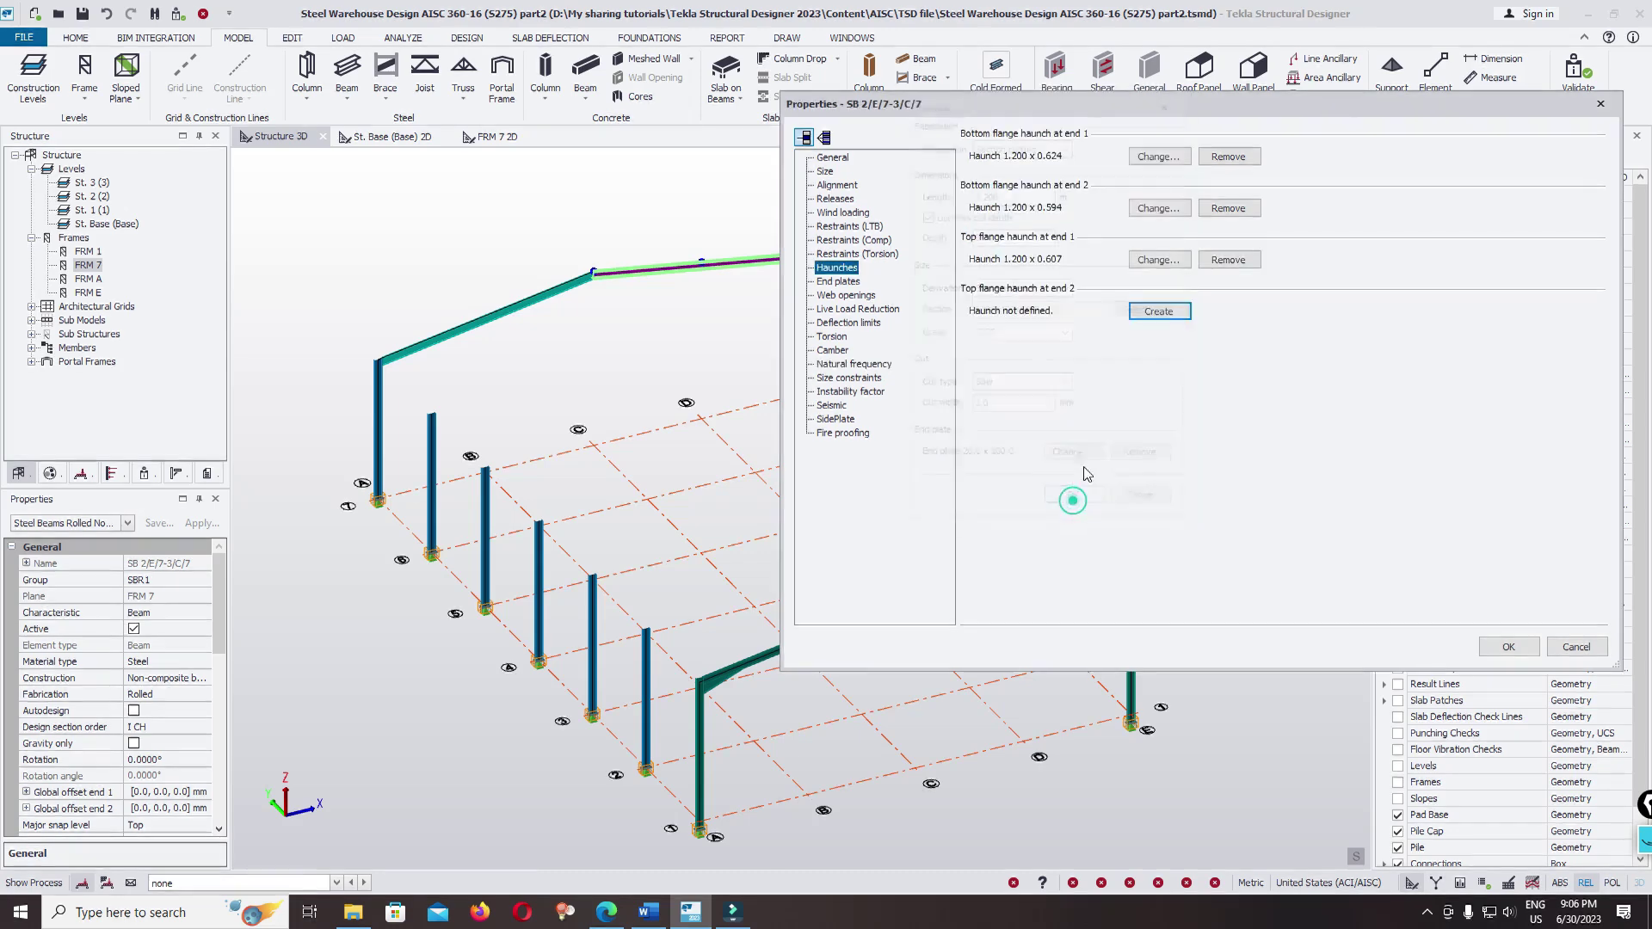
{"action": "left_click", "coordinate": [1158, 313]}
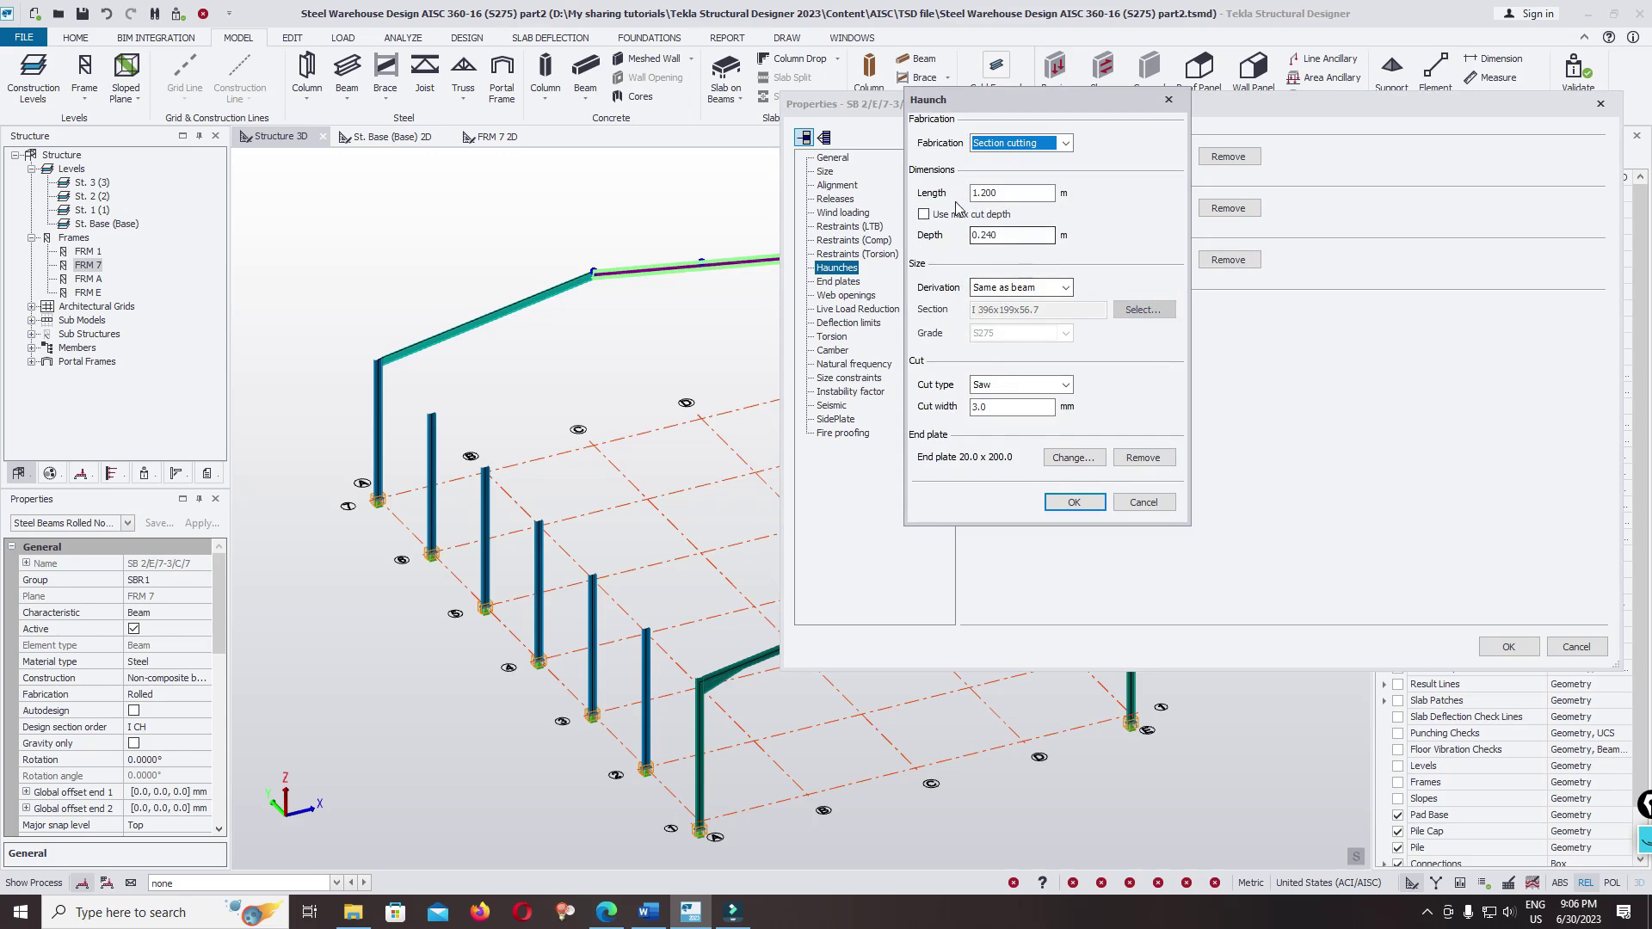
{"action": "left_click", "coordinate": [923, 215]}
{"action": "left_click", "coordinate": [1075, 503]}
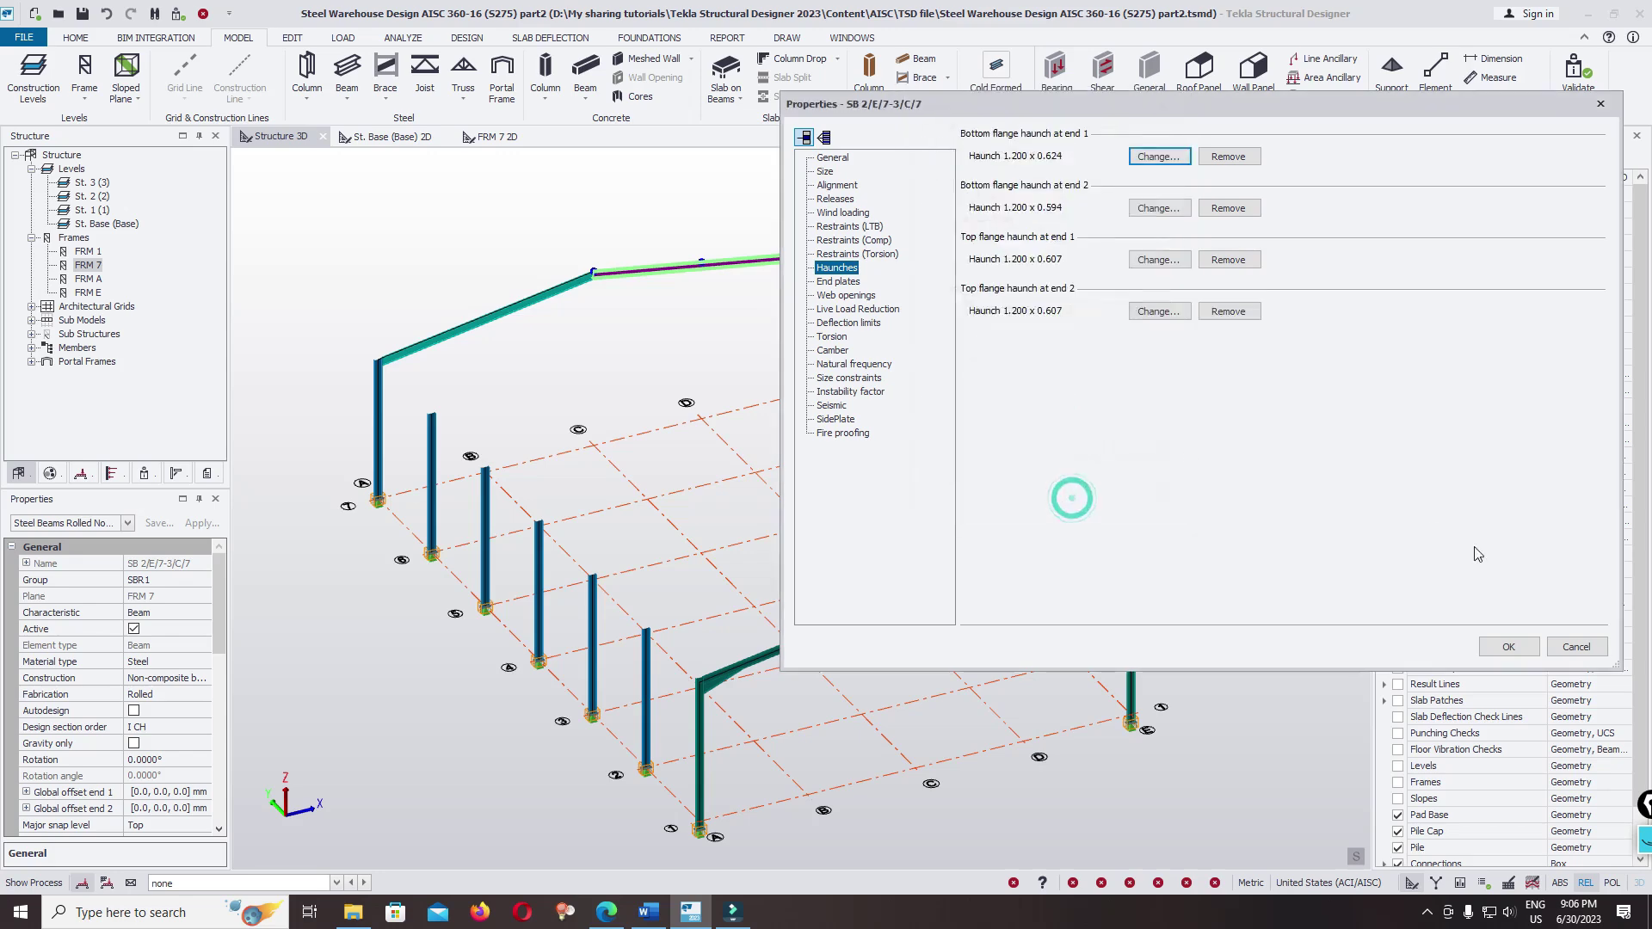
{"action": "left_click", "coordinate": [1508, 646]}
- Orbit to a front view and open the frame 7 rafter's properties via Edit SB 2/E/7-3/C/7
{"action": "scroll", "coordinate": [739, 314], "scroll_direction": "up", "scroll_amount": 4}
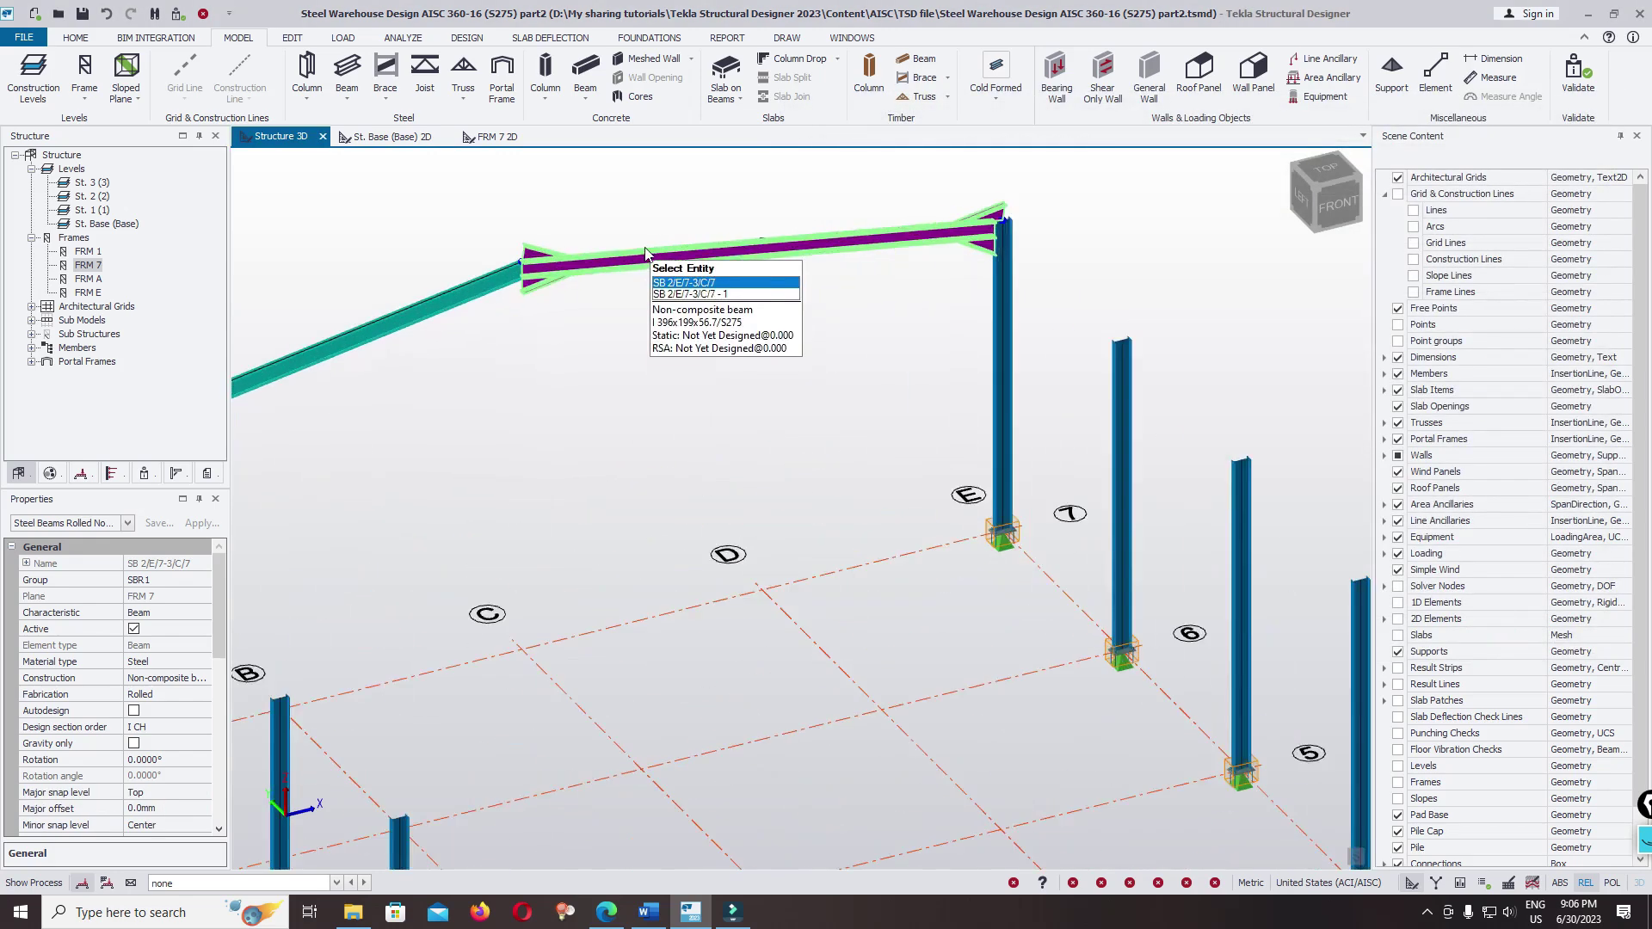
{"action": "scroll", "coordinate": [740, 332], "scroll_direction": "down", "scroll_amount": 3}
{"action": "middle_click_drag", "start_coordinate": [1114, 594], "coordinate": [952, 668]}
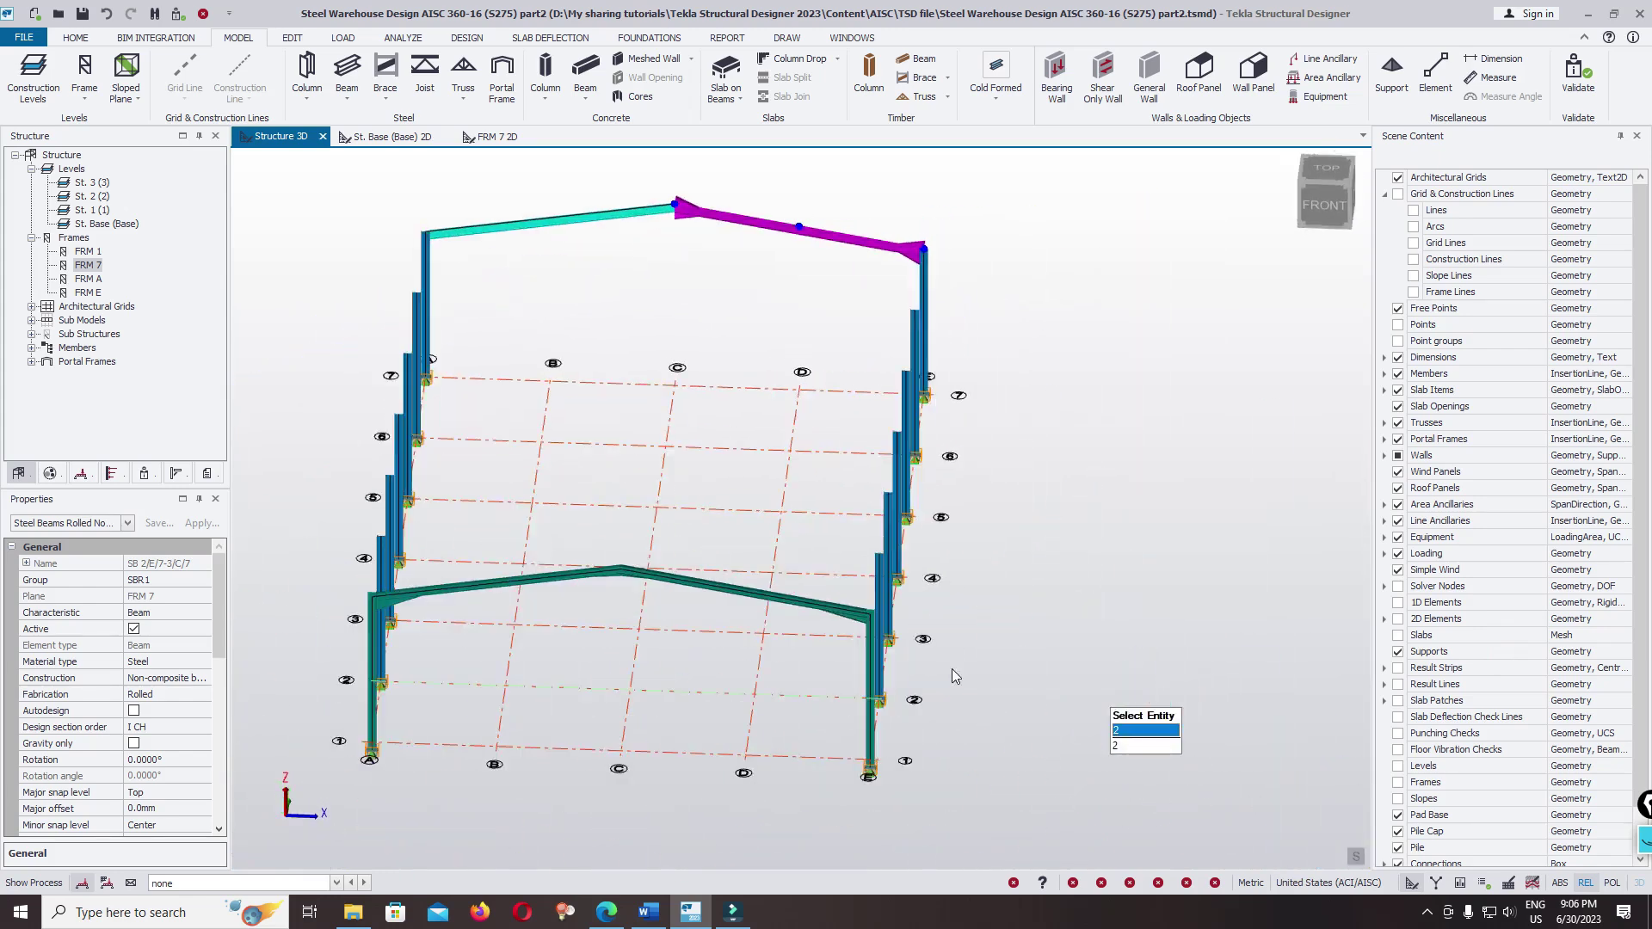
{"action": "scroll", "coordinate": [822, 525], "scroll_direction": "up", "scroll_amount": 4}
{"action": "scroll", "coordinate": [1034, 607], "scroll_direction": "down", "scroll_amount": 4}
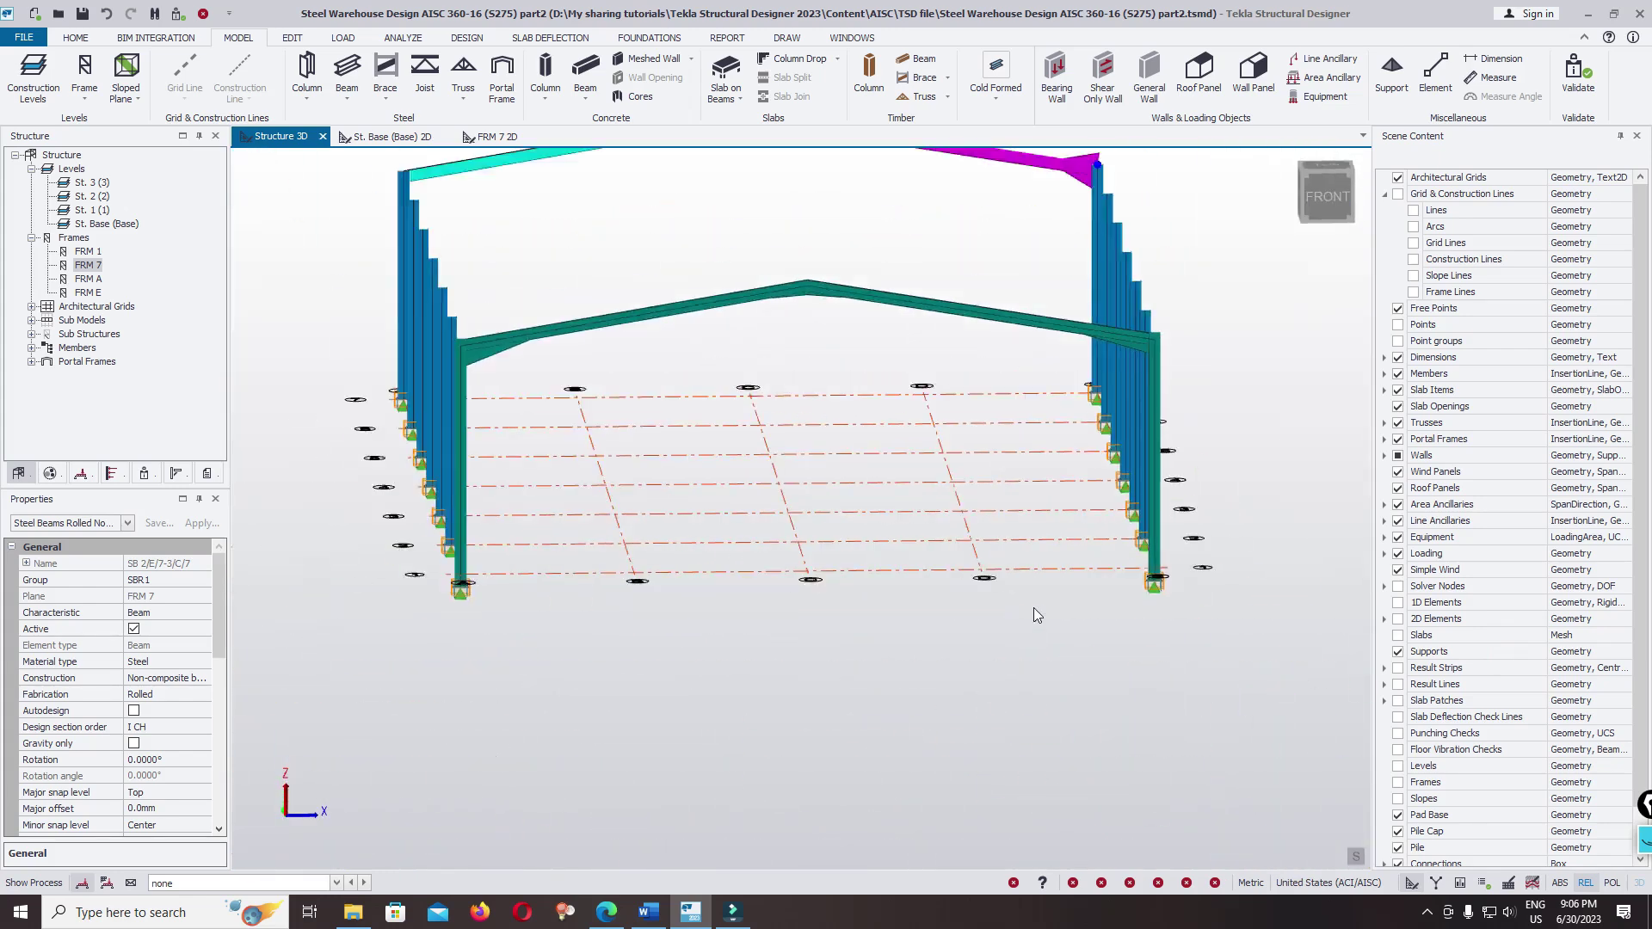
{"action": "scroll", "coordinate": [939, 338], "scroll_direction": "up", "scroll_amount": 6}
{"action": "left_click", "coordinate": [787, 391]}
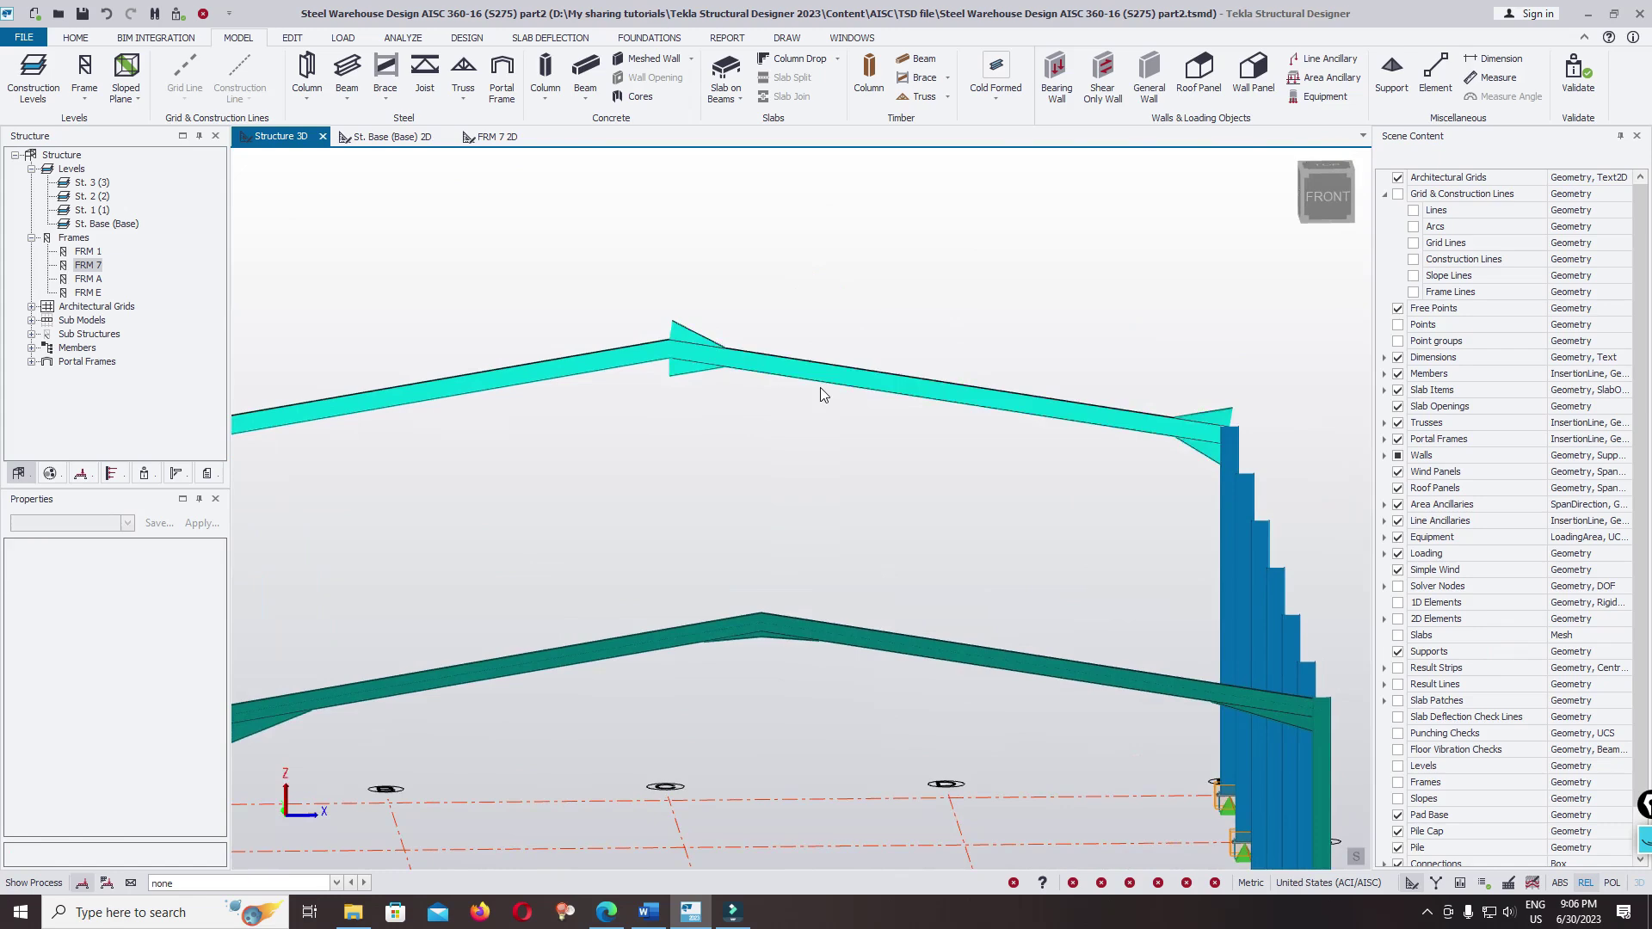
{"action": "left_click", "coordinate": [821, 386]}
{"action": "right_click", "coordinate": [837, 385]}
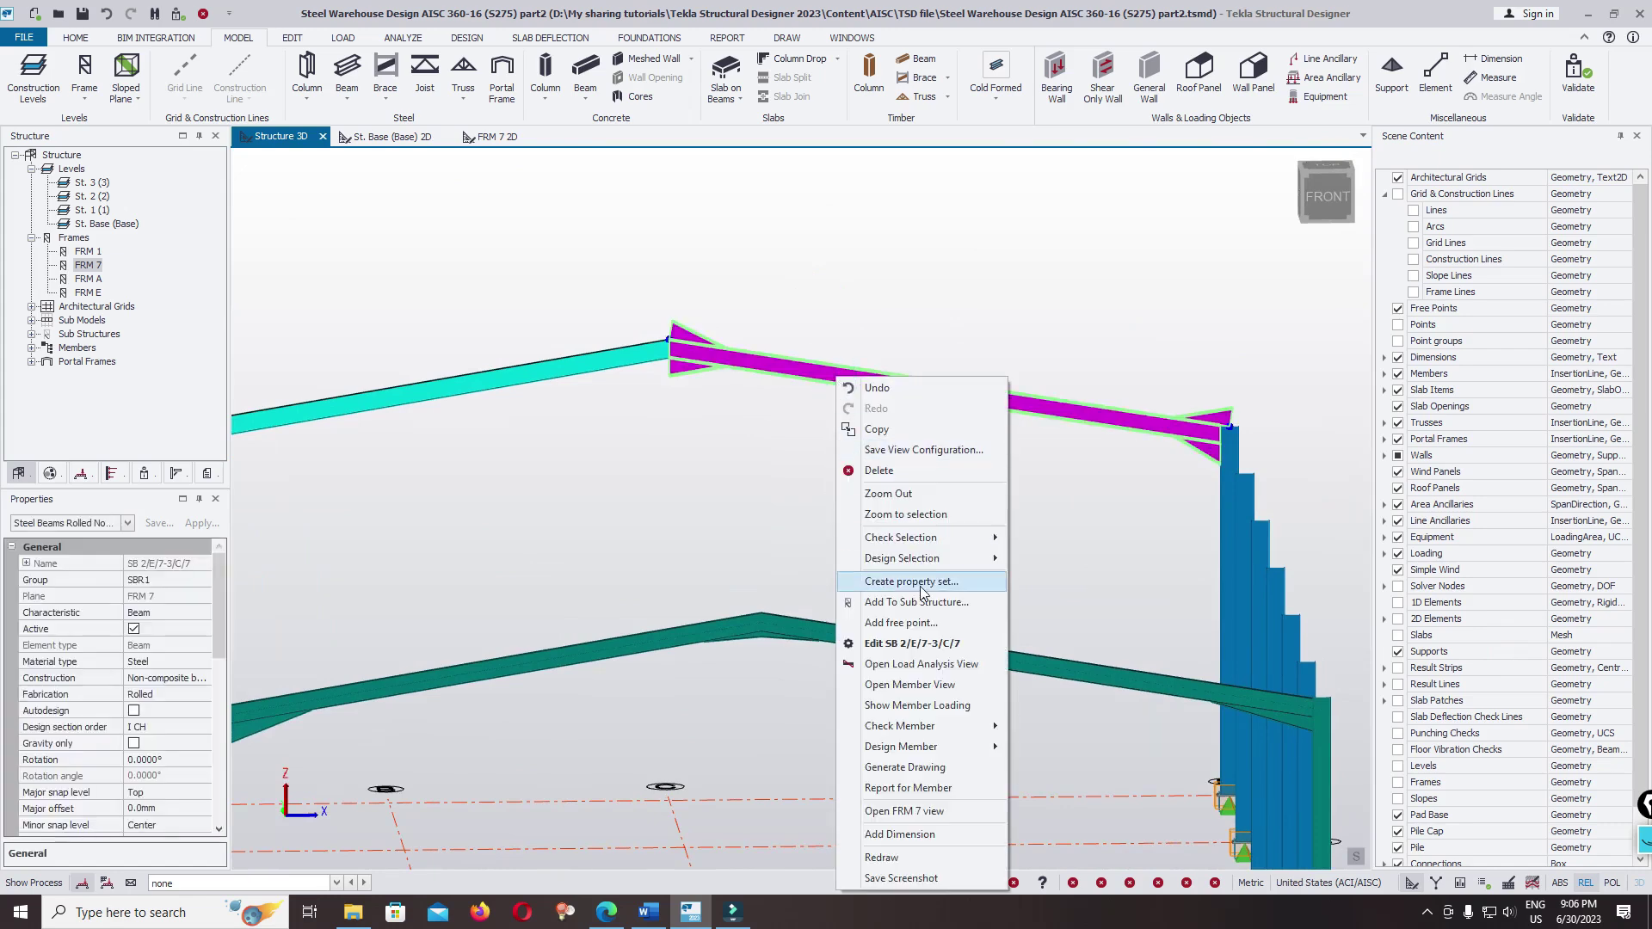
{"action": "left_click", "coordinate": [905, 644]}
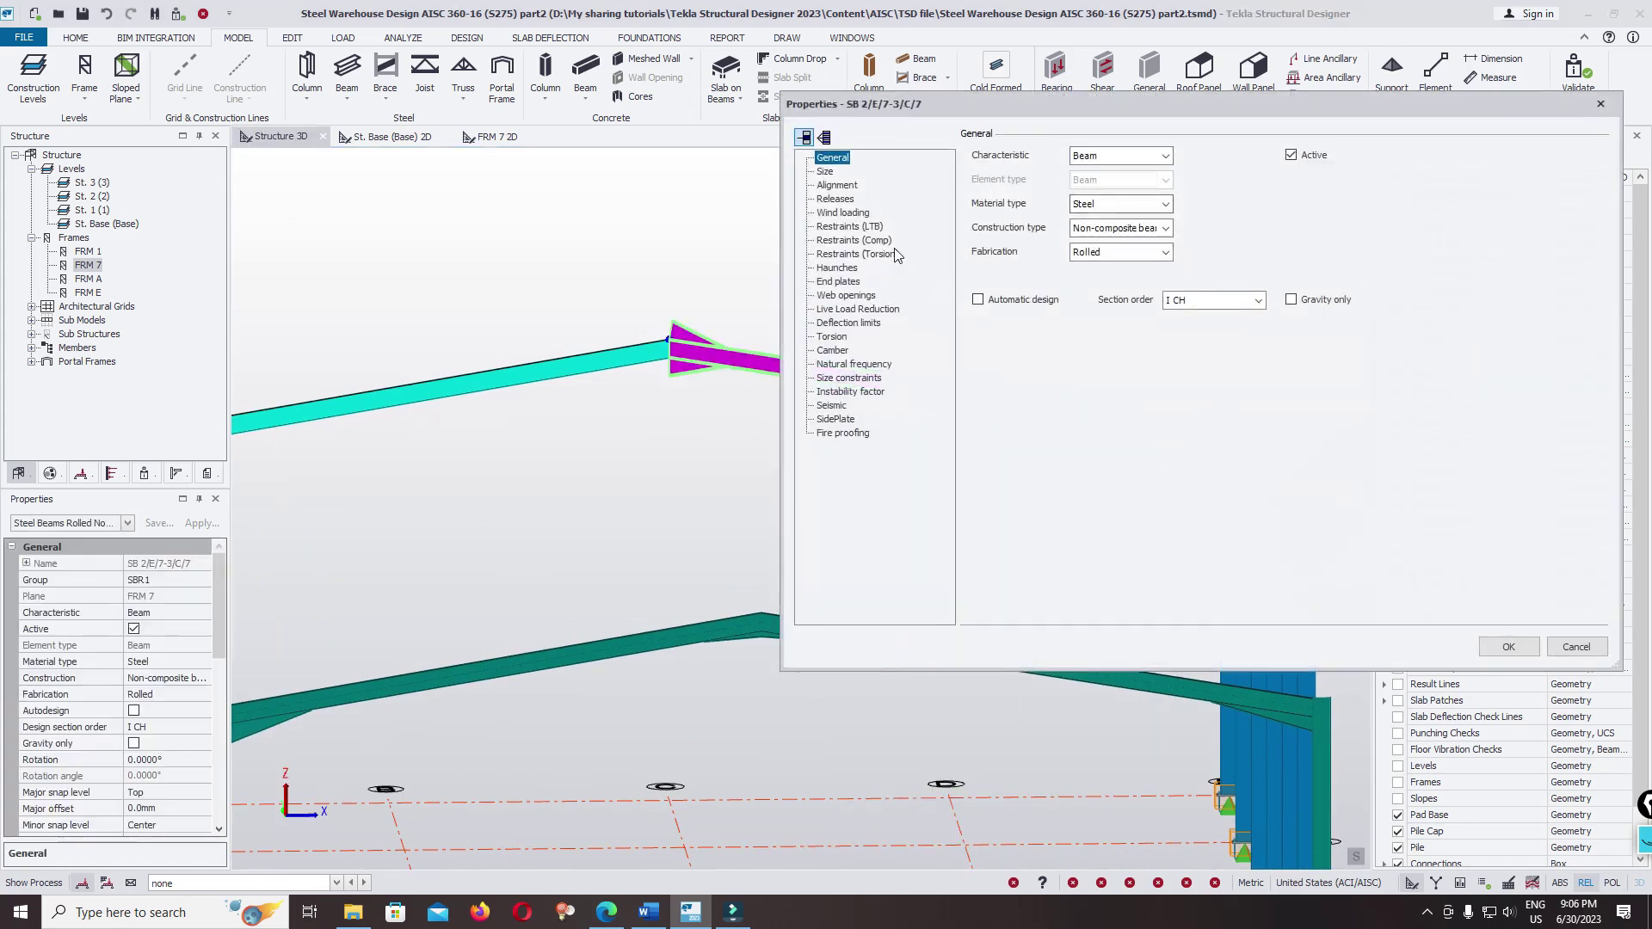
- Remove the top flange haunches at ends 1 and 2, apply, and orbit higher
{"action": "left_click", "coordinate": [837, 267]}
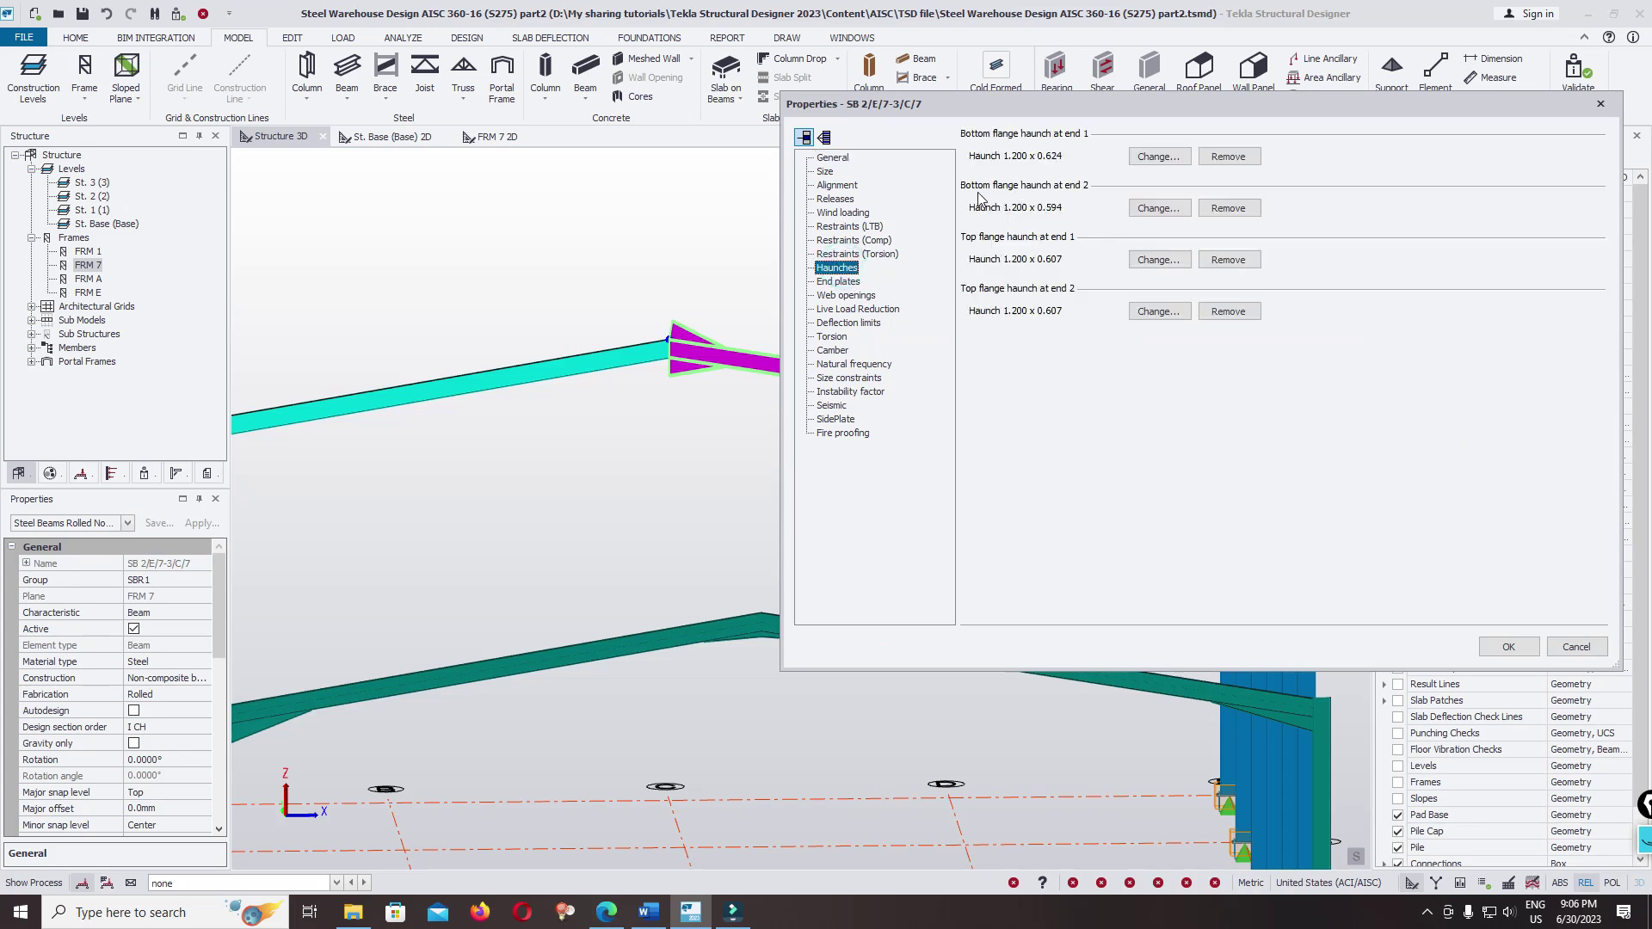
{"action": "left_click", "coordinate": [1207, 260]}
{"action": "left_click", "coordinate": [1221, 311]}
{"action": "left_click", "coordinate": [1508, 646]}
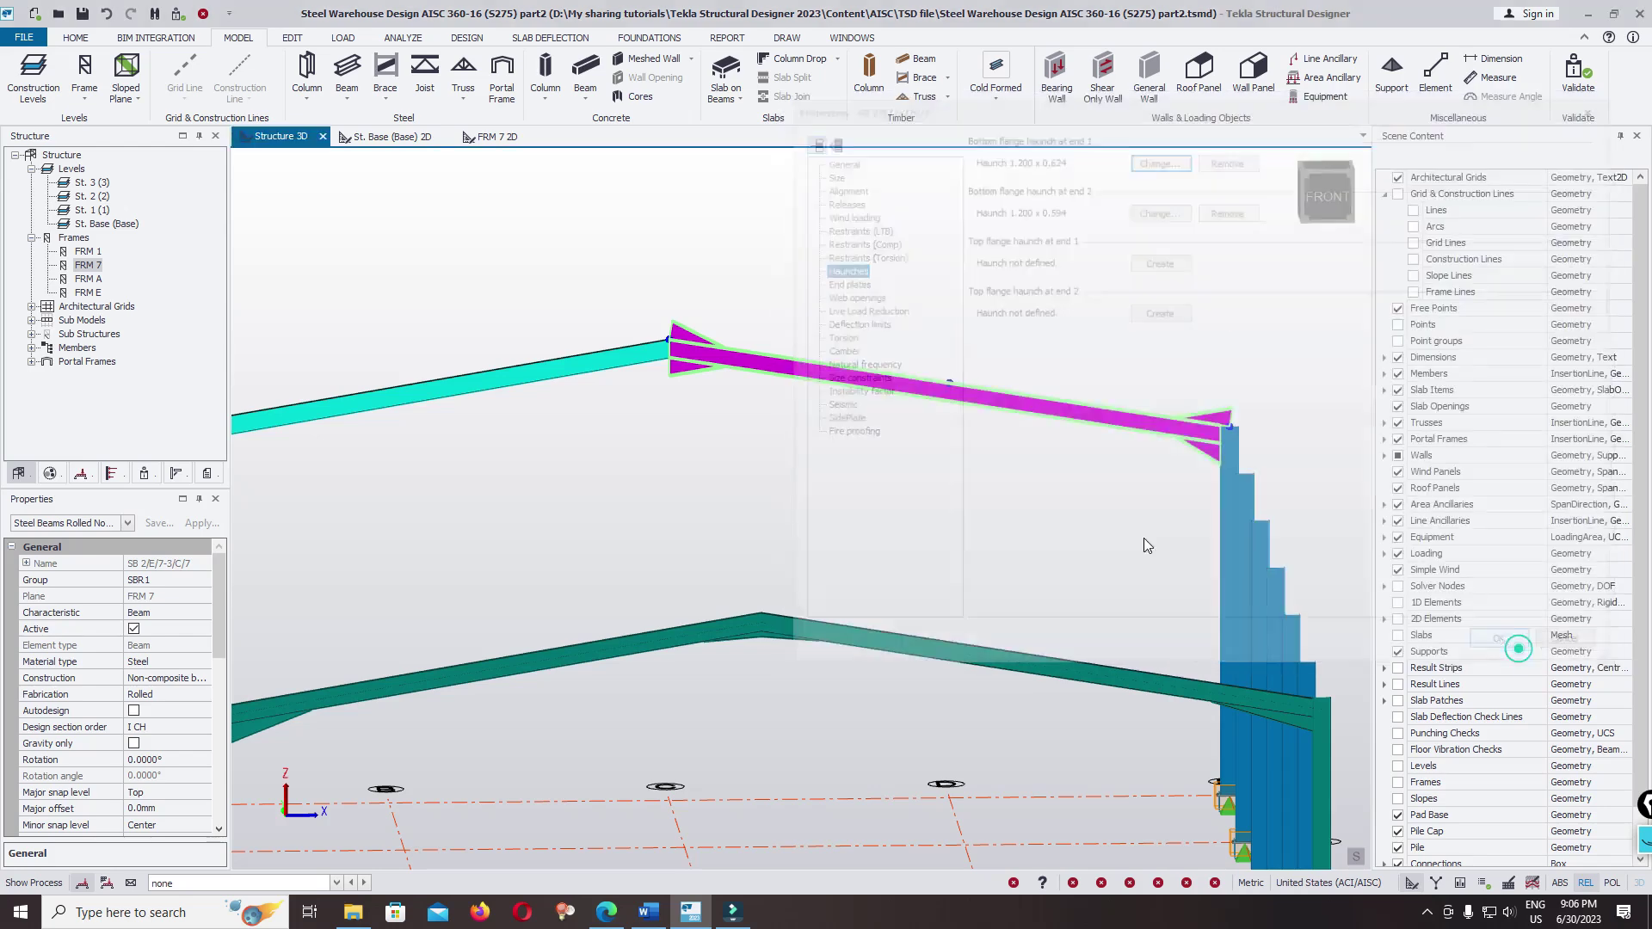
{"action": "left_click", "coordinate": [1146, 546]}
{"action": "scroll", "coordinate": [1147, 545], "scroll_direction": "down", "scroll_amount": 3}
{"action": "middle_click_drag", "start_coordinate": [1147, 546], "coordinate": [1232, 403]}
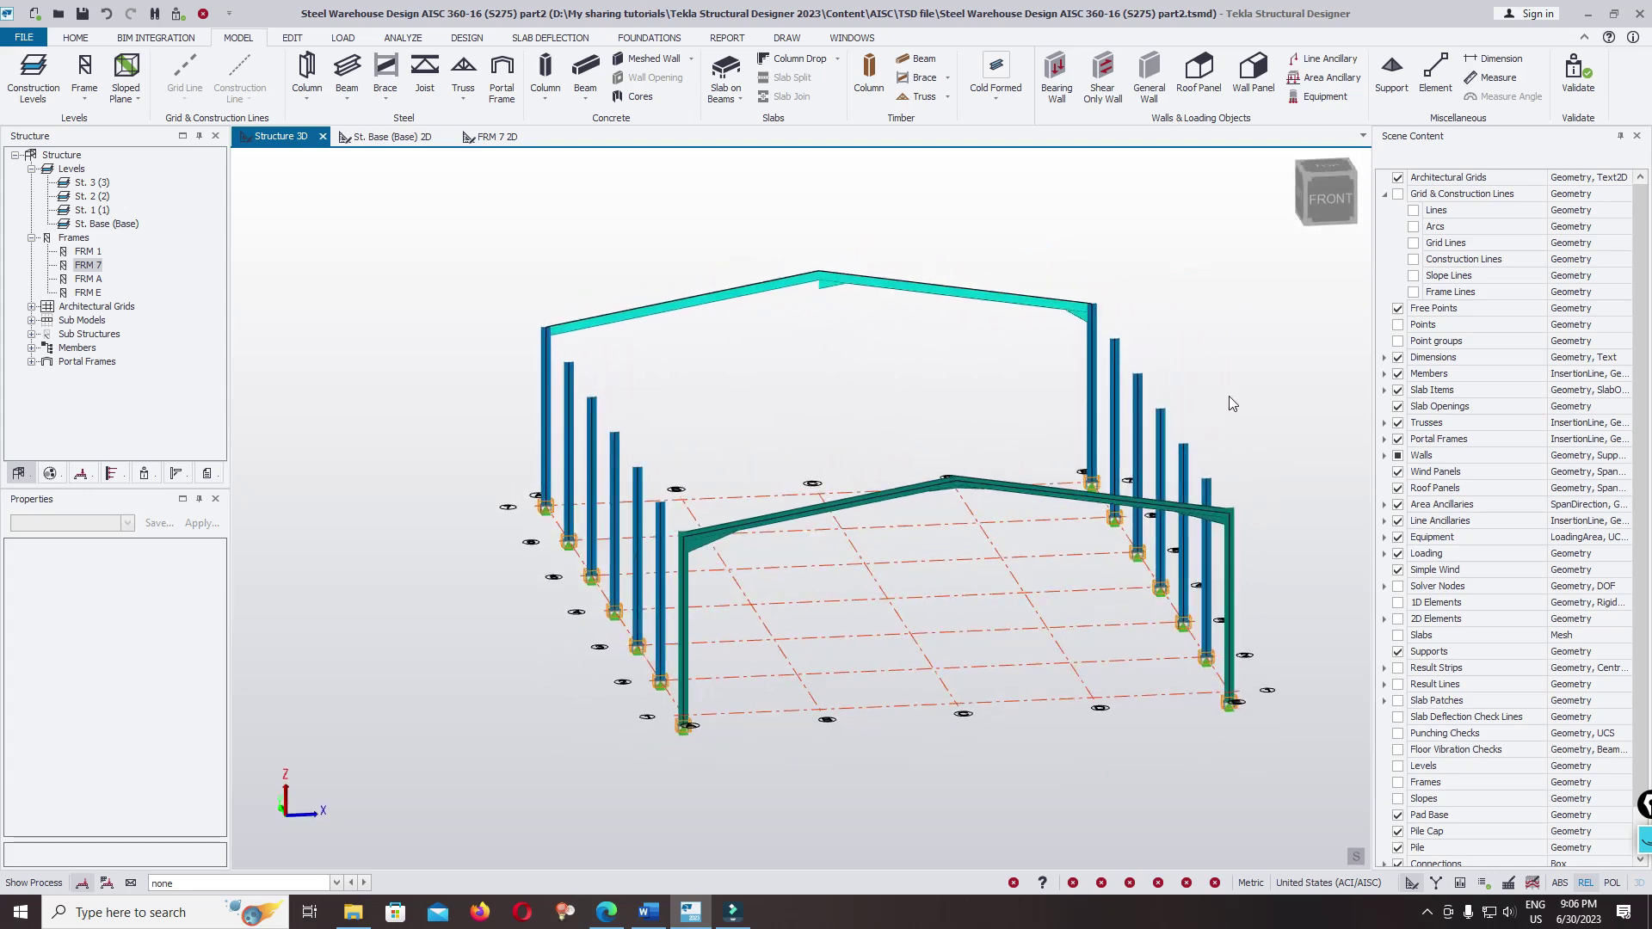
- Orbit the 3D model to a higher viewpoint and show the hidden system tray icons
{"action": "middle_click_drag", "start_coordinate": [762, 623], "coordinate": [900, 669]}
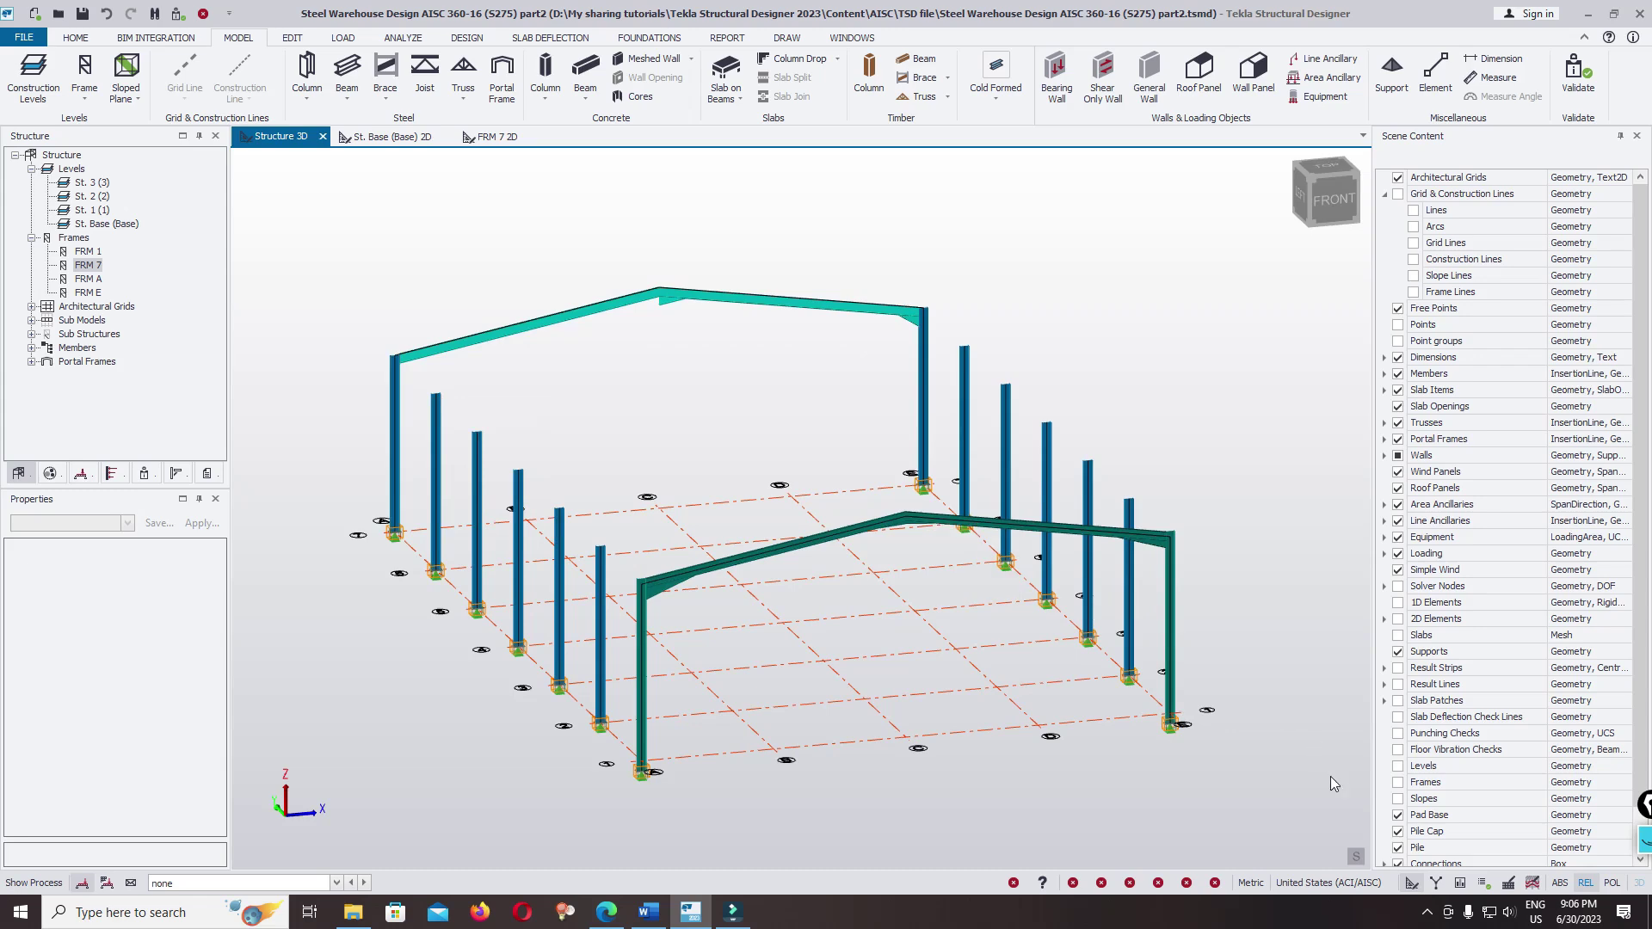
{"action": "left_click", "coordinate": [1425, 914]}
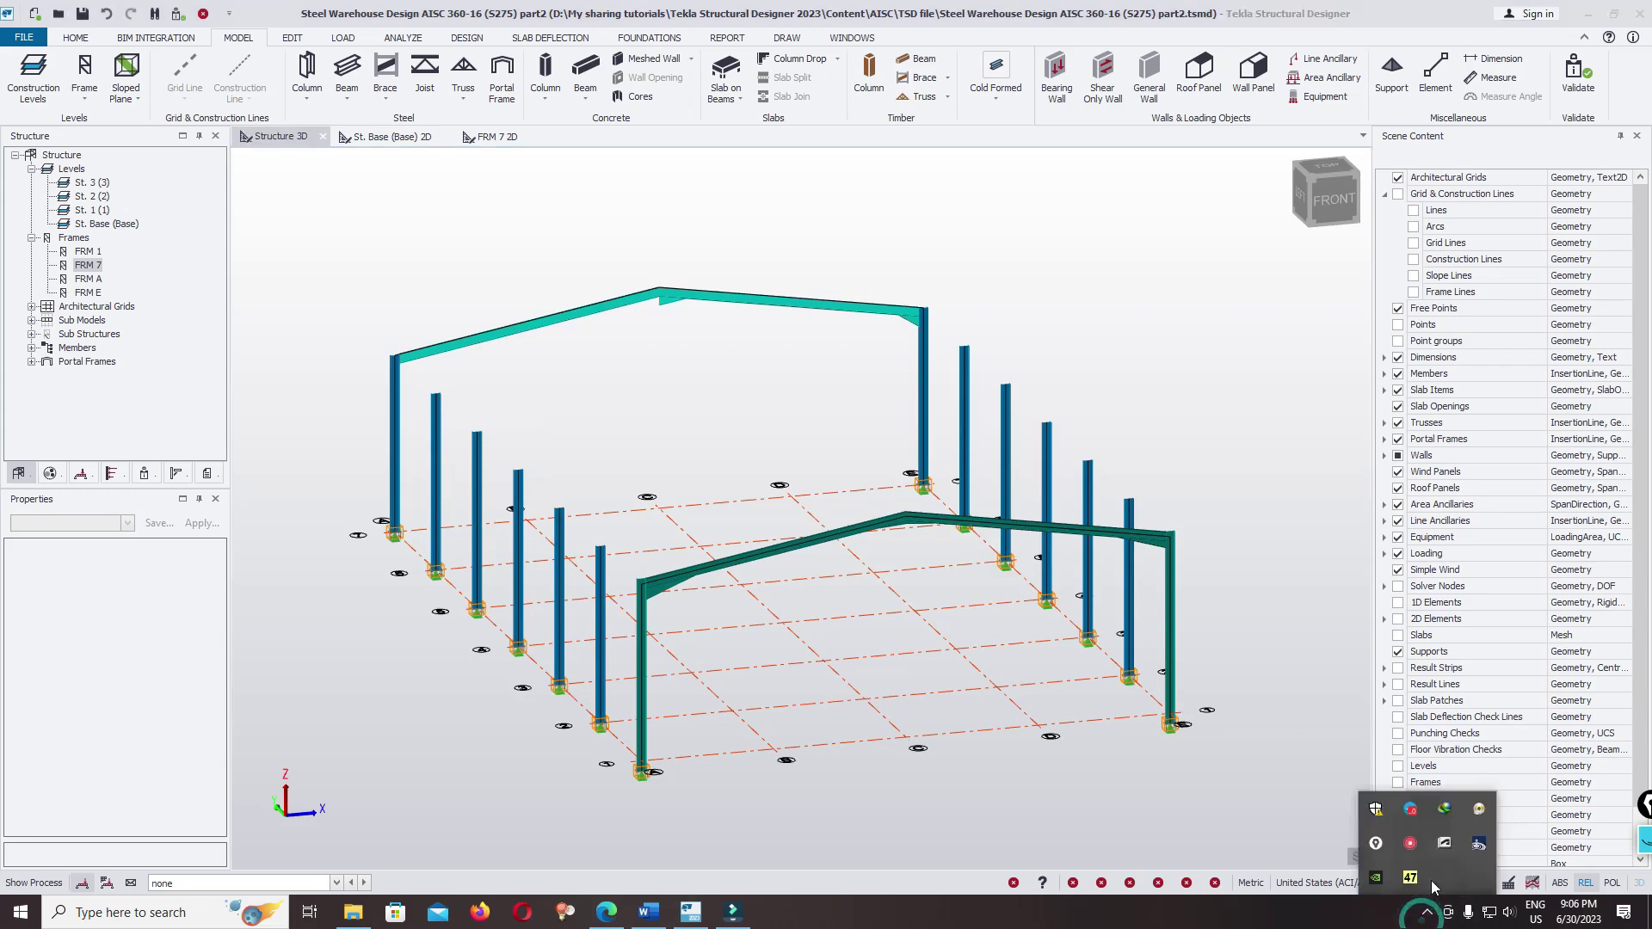